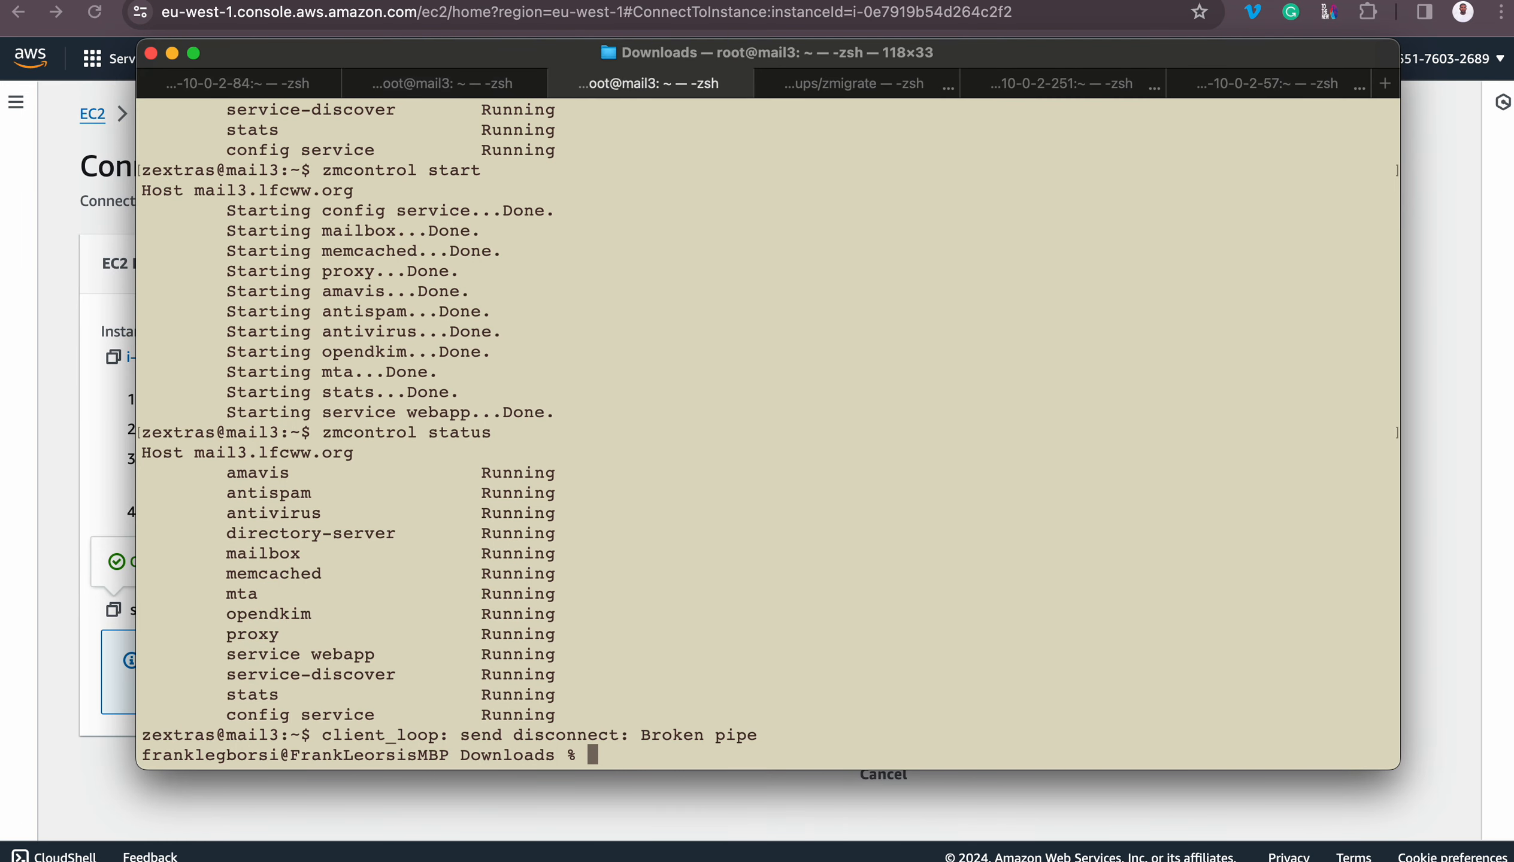
Step: SSH into the Amazon Linux 2 instance with the pasted ssh -i command, accepting the host fingerprint
{"action": "key", "text": "Return"}
{"action": "key", "text": "Return"}
{"action": "key", "text": "Return"}
{"action": "key", "text": "Return"}
{"action": "key", "text": "Return"}
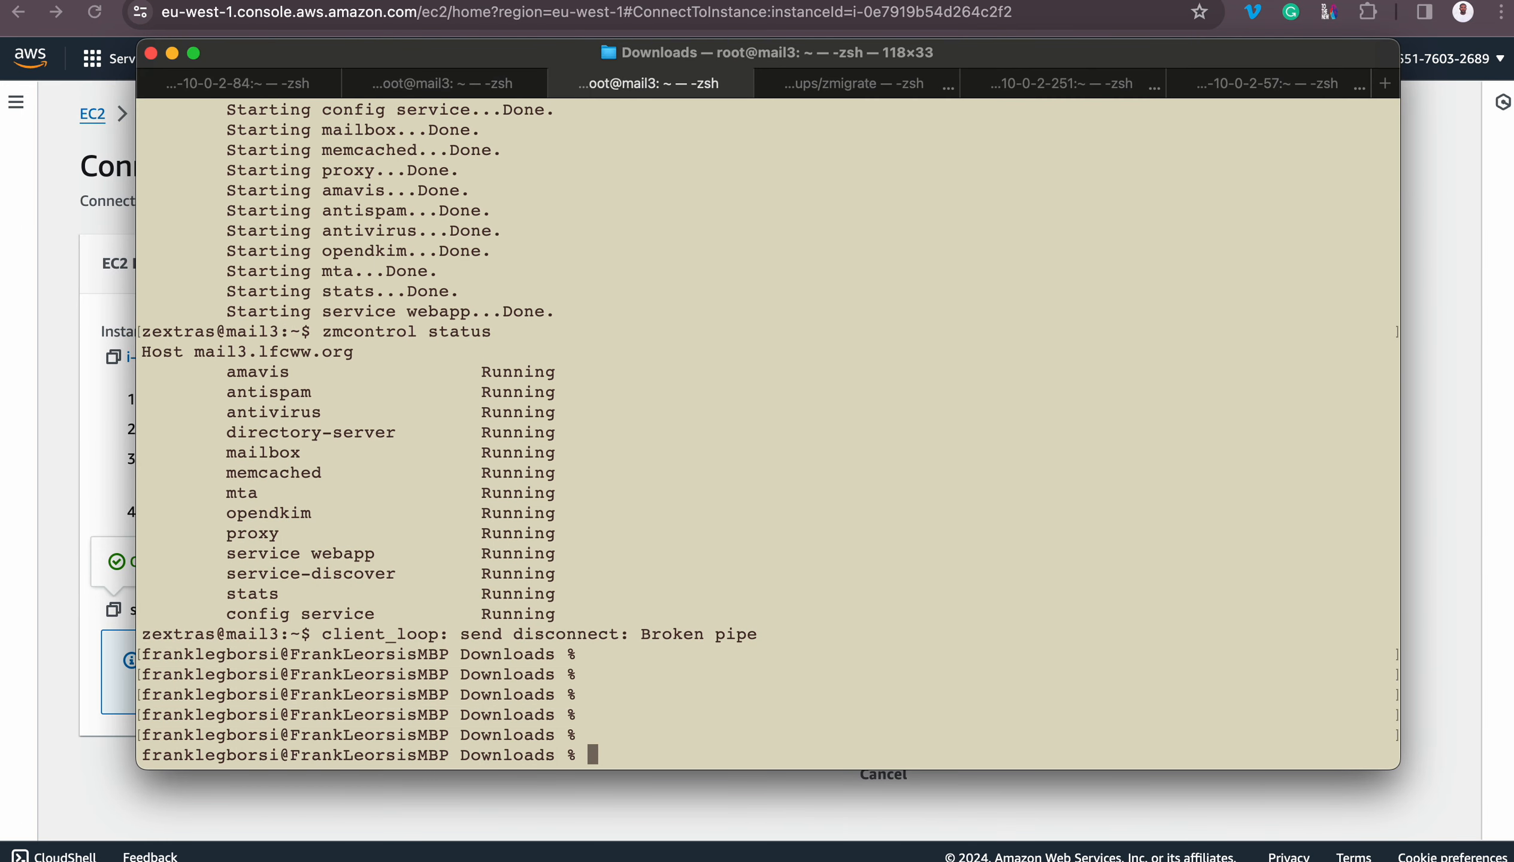
{"action": "left_click", "coordinate": [853, 83]}
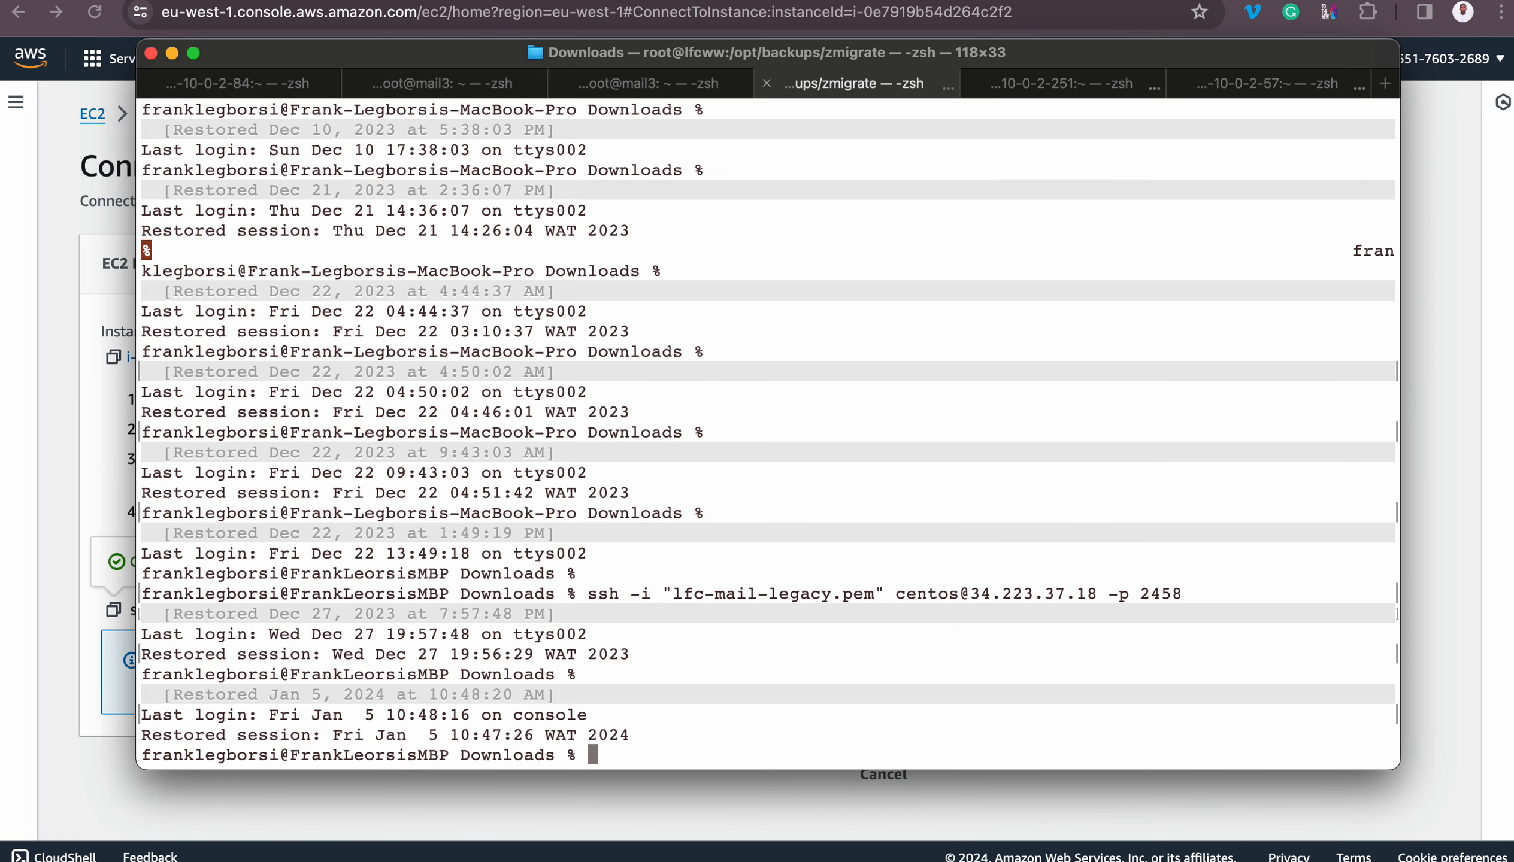
{"action": "key", "text": "Return"}
{"action": "key", "text": "super+v"}
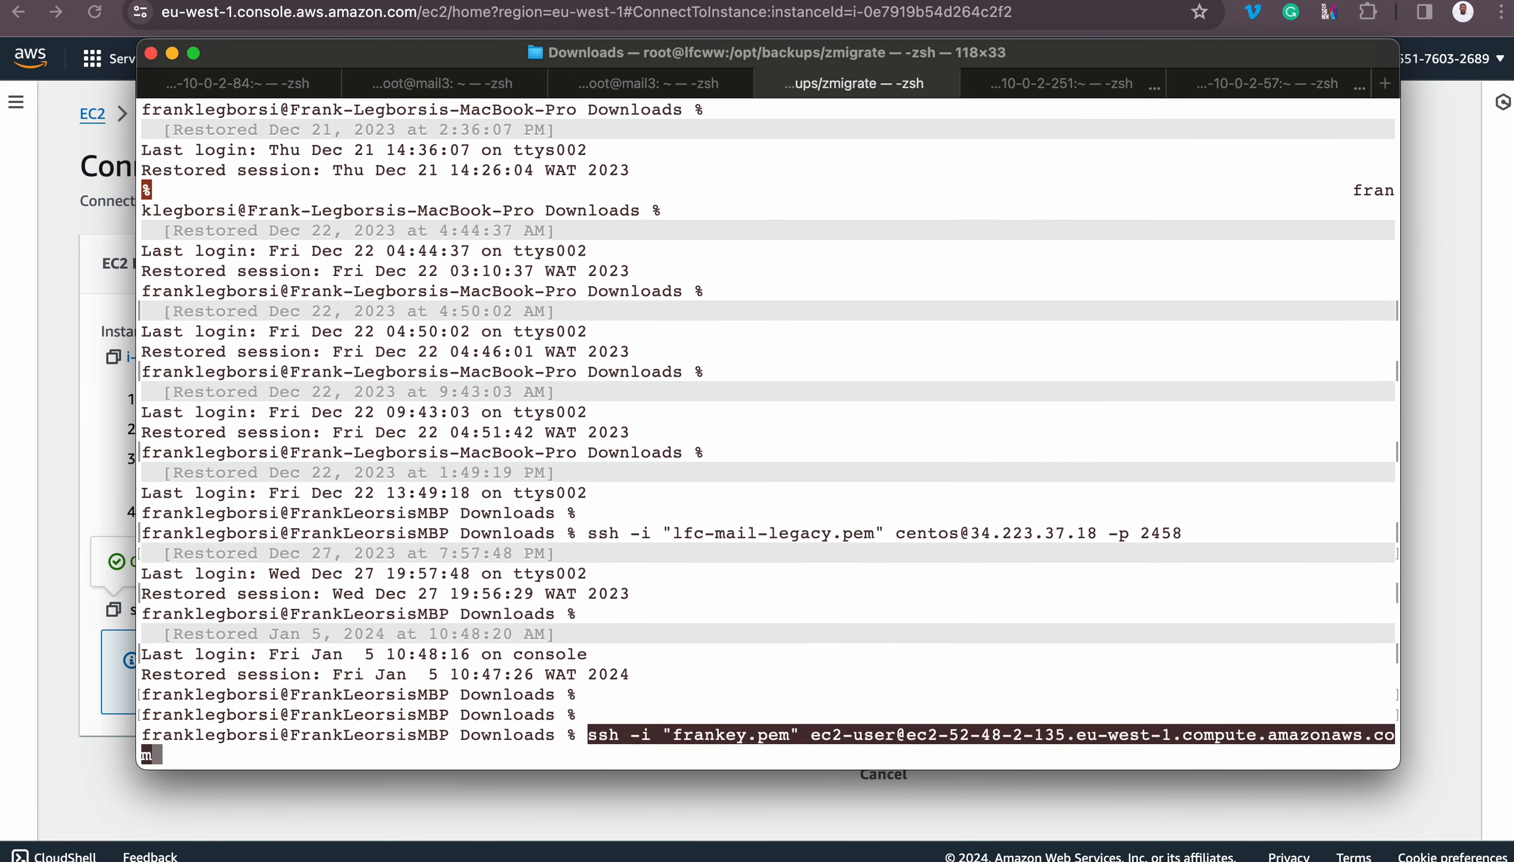
{"action": "key", "text": "Return"}
{"action": "type", "text": "yes"}
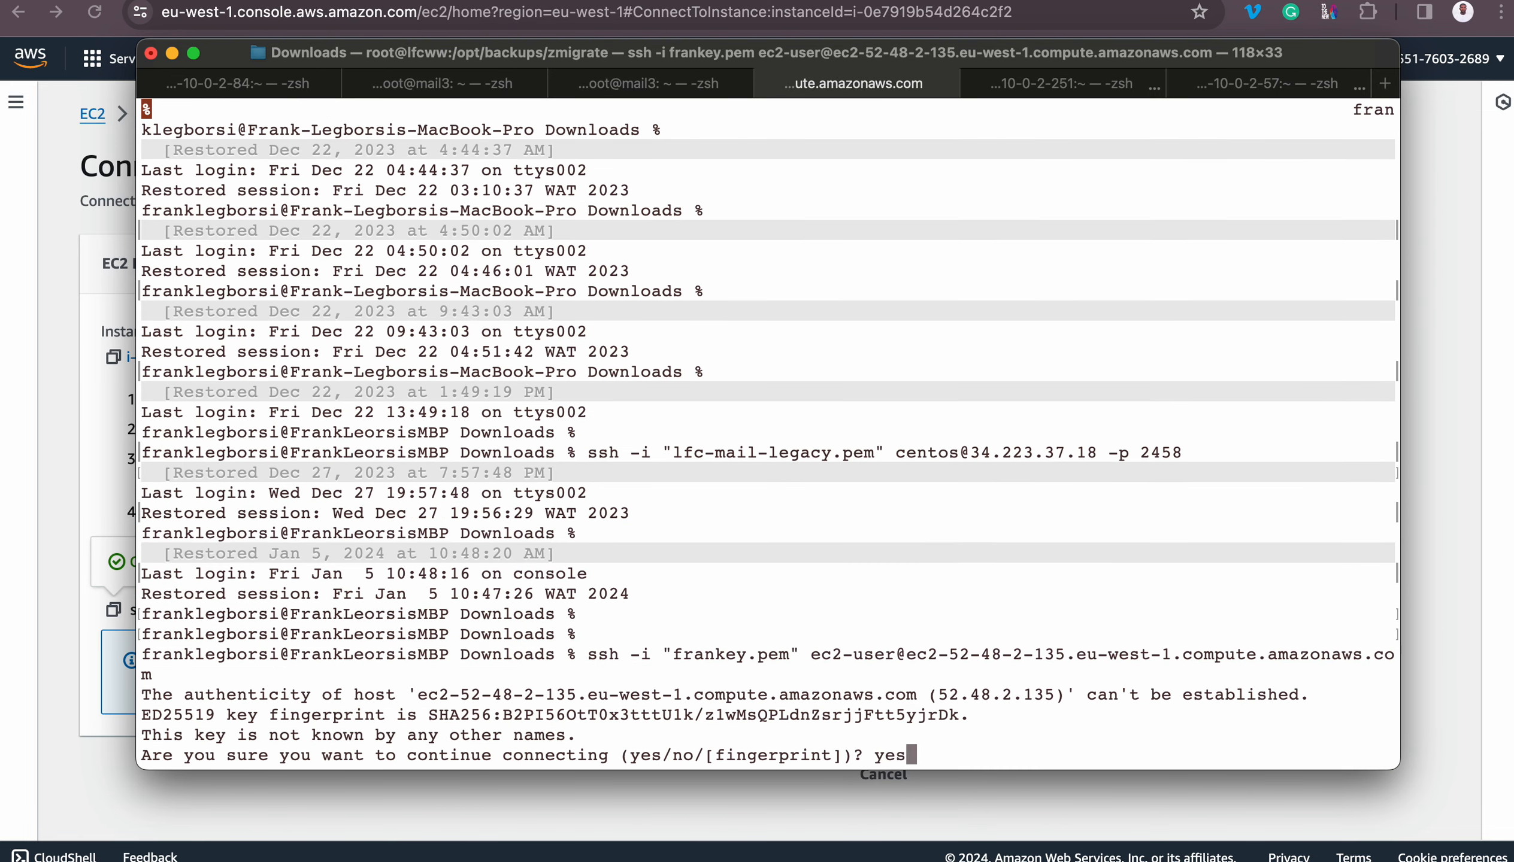
{"action": "key", "text": "Return"}
{"action": "key", "text": "Return"}
{"action": "key", "text": "Return"}
{"action": "key", "text": "Return"}
{"action": "key", "text": "Return"}
{"action": "key", "text": "Return"}
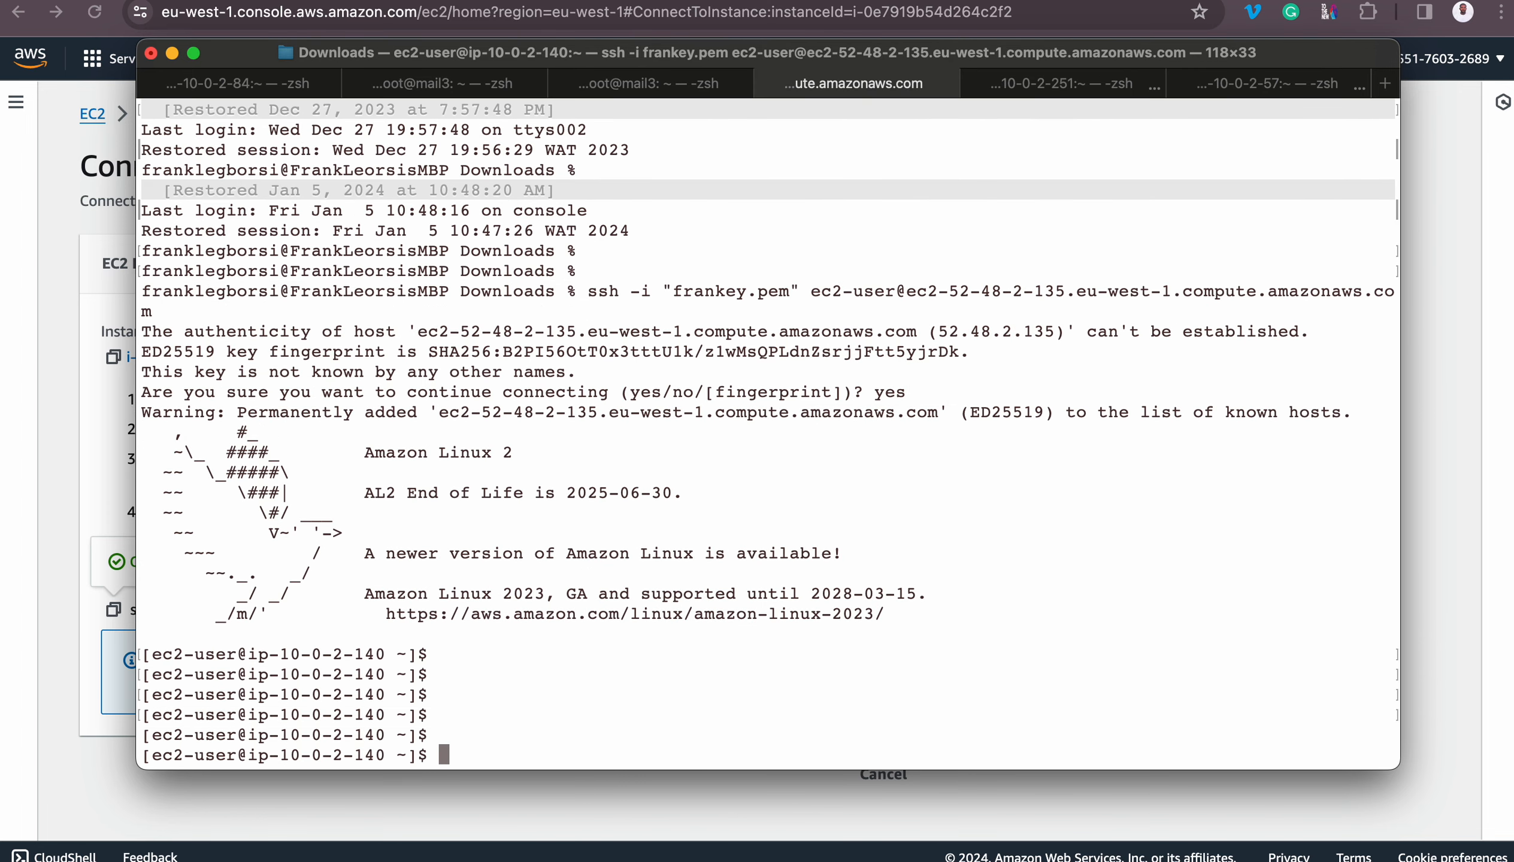
Step: Load the jenkins.io homepage in a new Chrome tab
{"action": "key", "text": "super+Tab"}
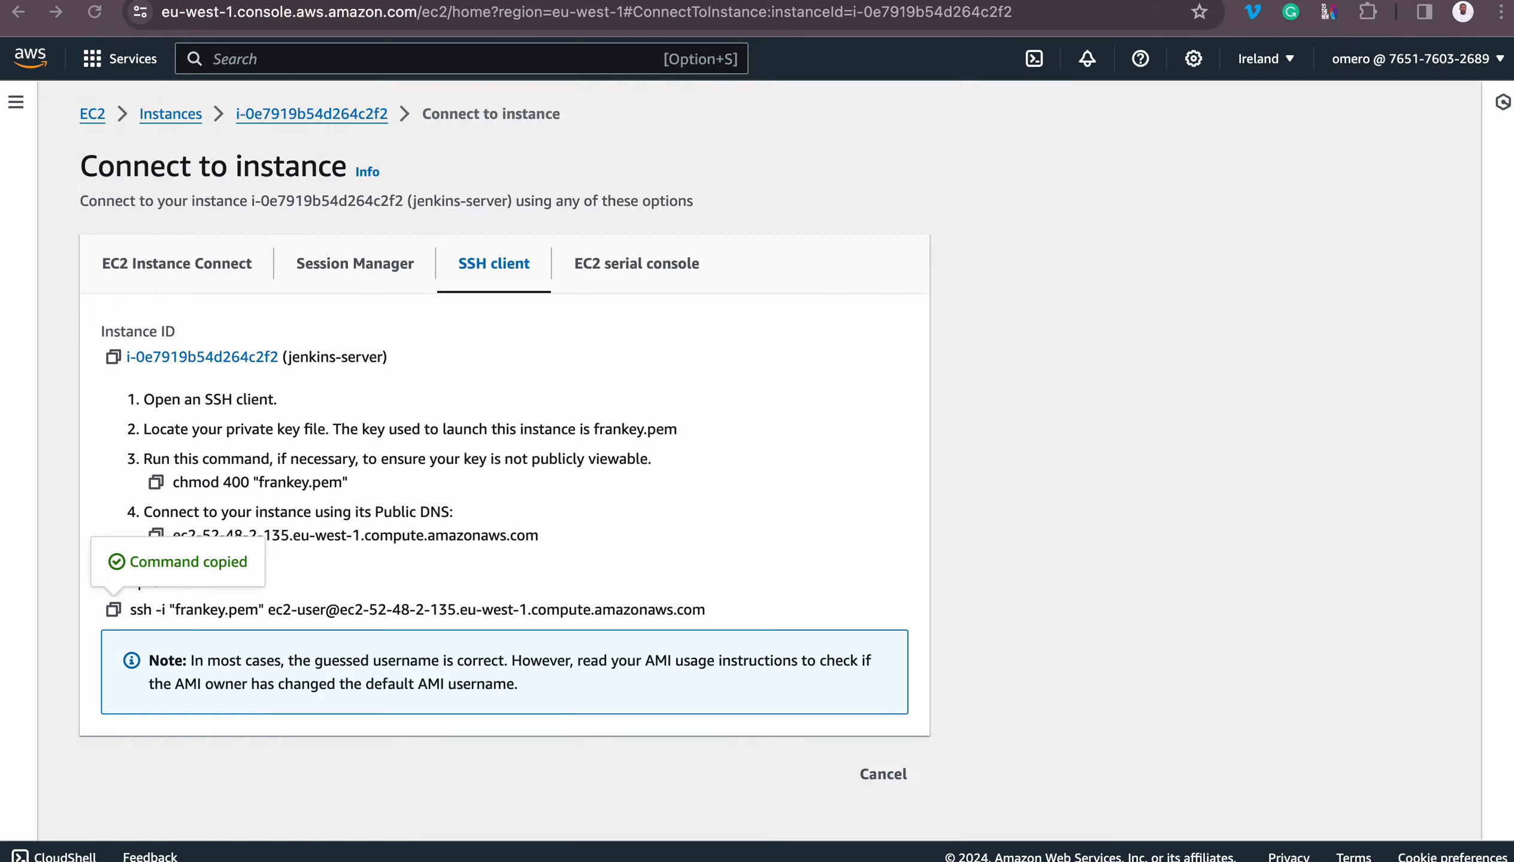
{"action": "key", "text": "super+t"}
{"action": "type", "text": "jen"}
{"action": "key", "text": "Return"}
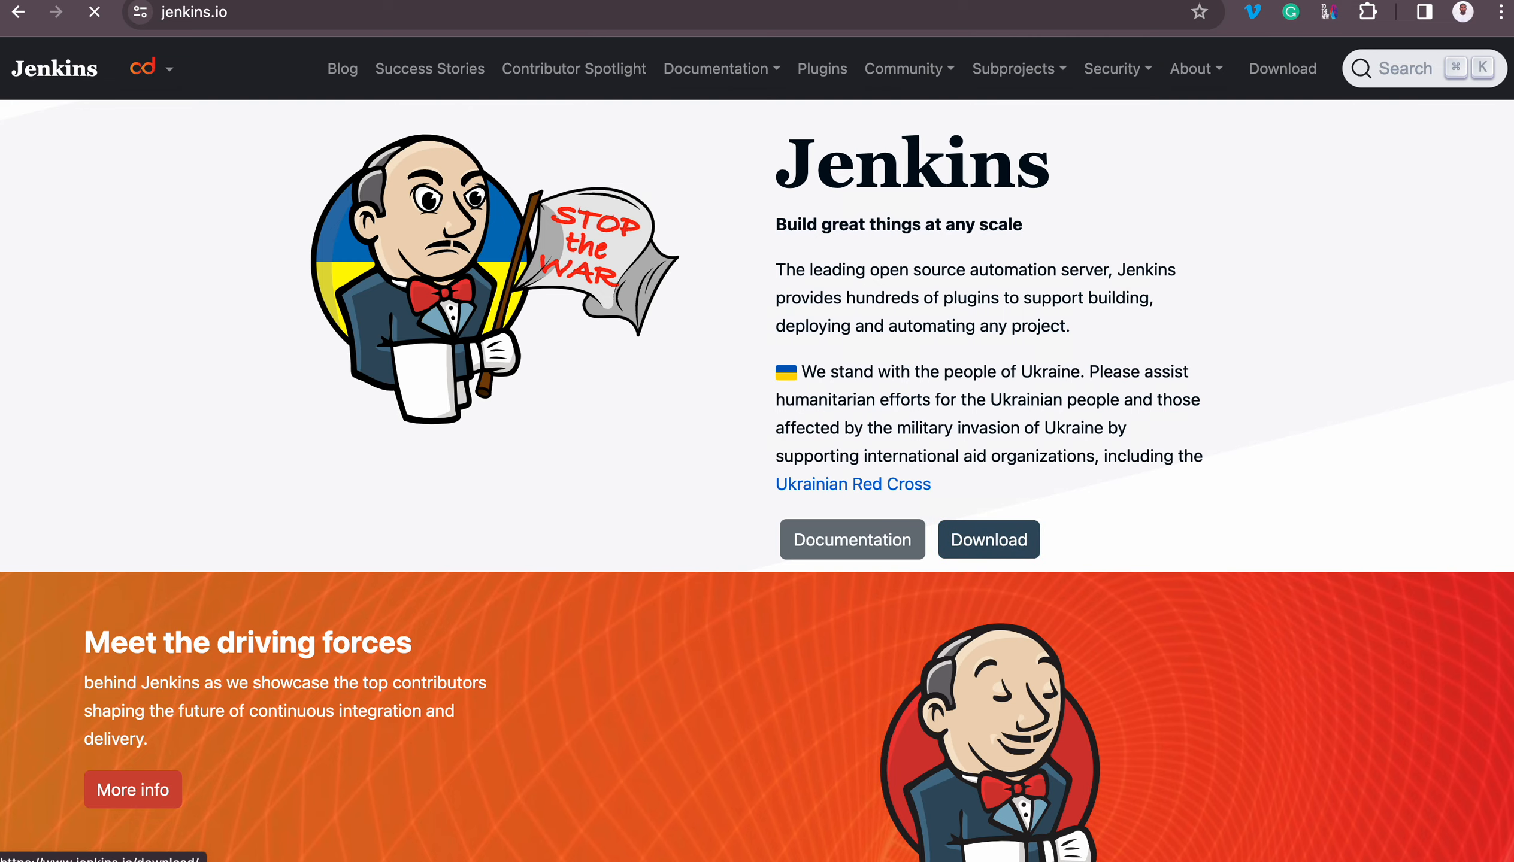
Step: From Download, open the LTS Red Hat/CentOS instructions and select the wget and rpm --import lines
{"action": "left_click", "coordinate": [988, 539]}
{"action": "scroll", "coordinate": [360, 462], "scroll_direction": "down", "scroll_amount": 10}
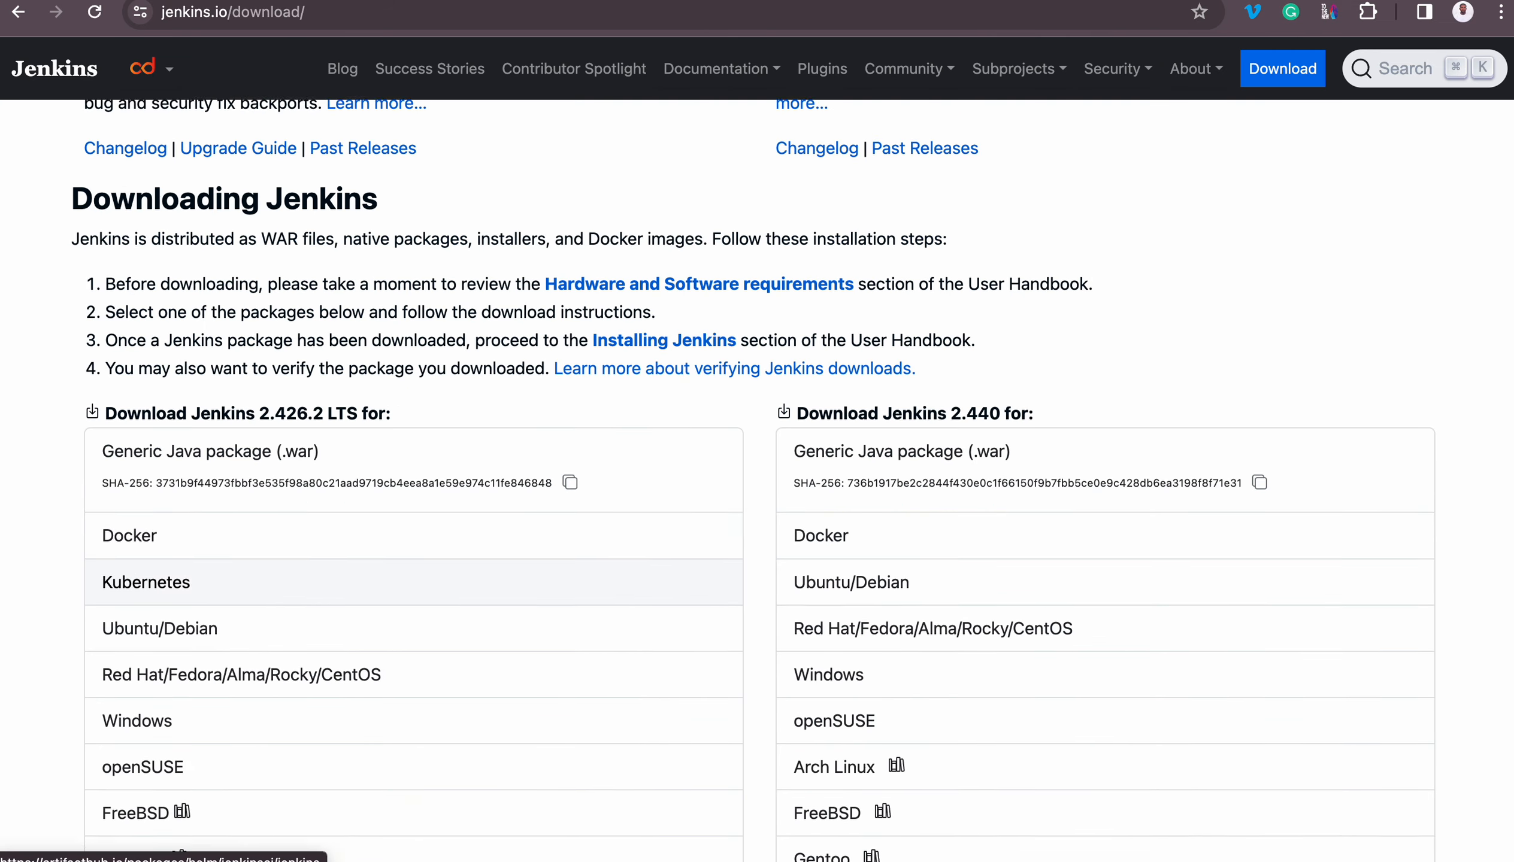
{"action": "scroll", "coordinate": [360, 465], "scroll_direction": "down", "scroll_amount": 1}
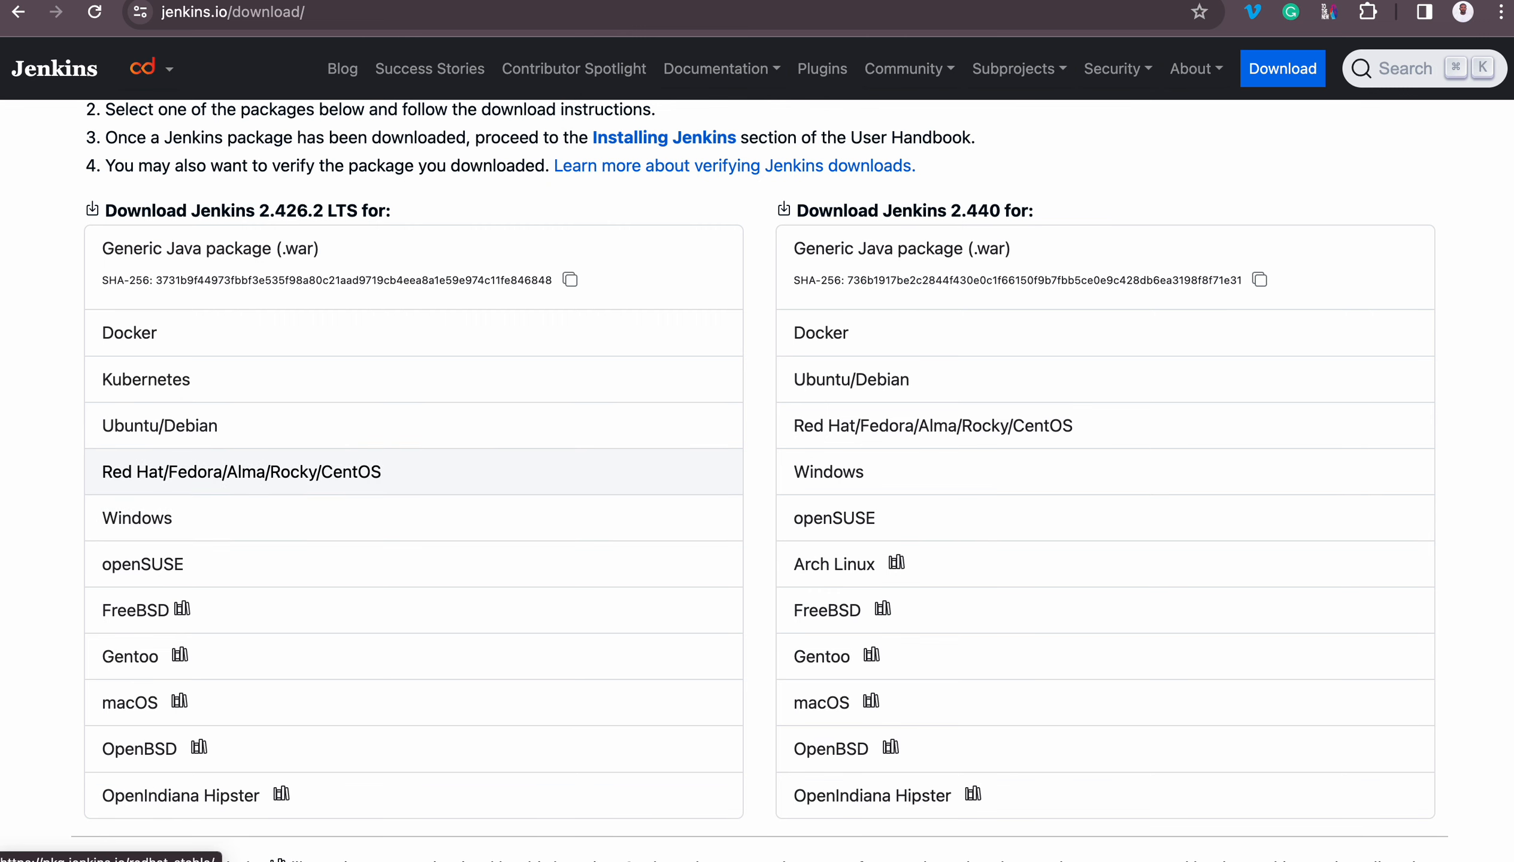
{"action": "left_click", "coordinate": [240, 472]}
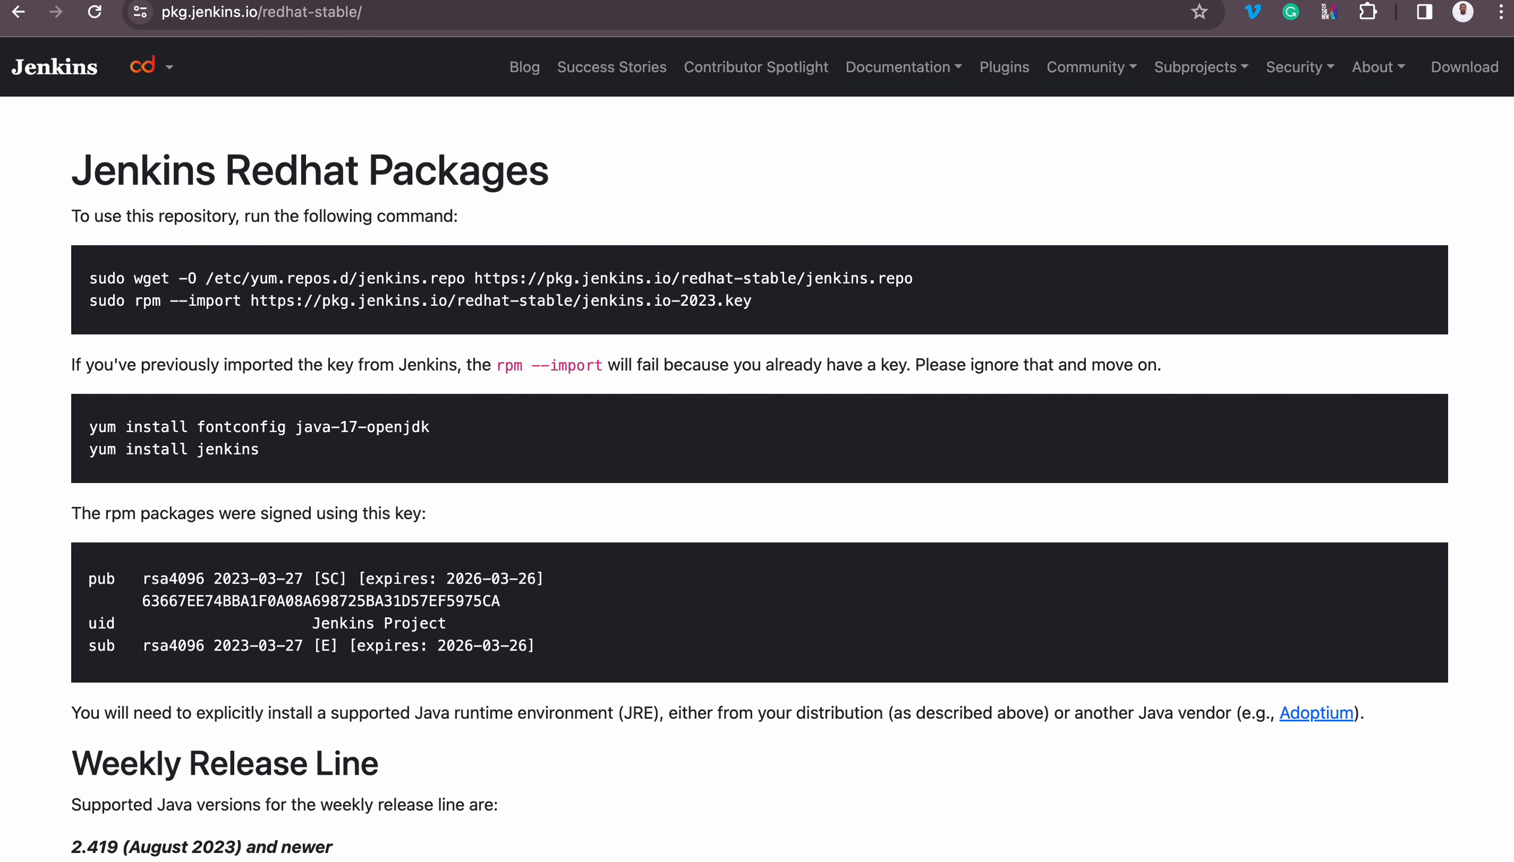
{"action": "left_click_drag", "start_coordinate": [752, 300], "coordinate": [87, 278]}
{"action": "key", "text": "super+c"}
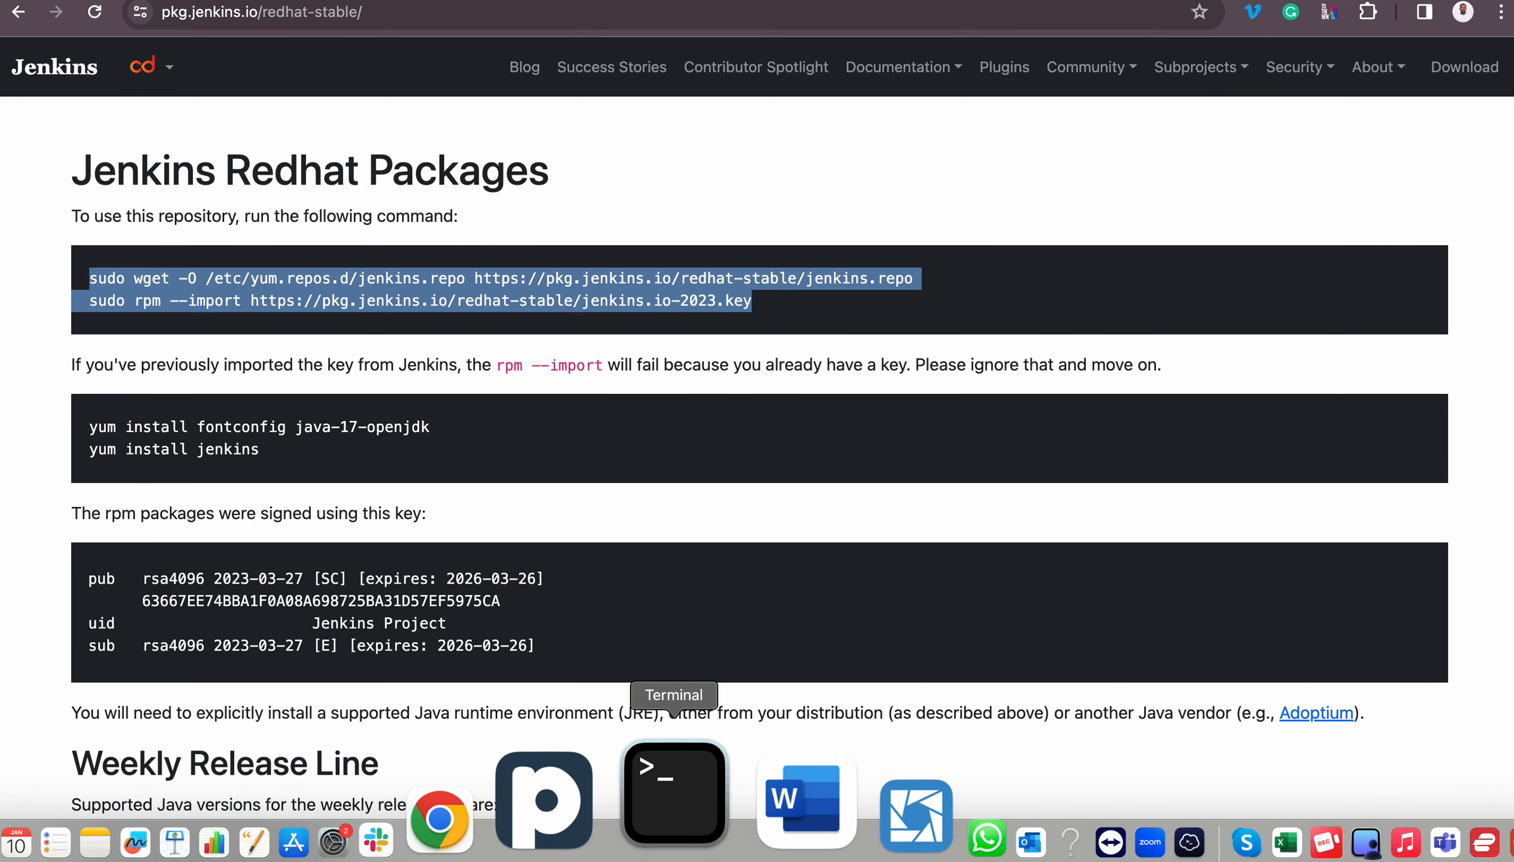
Step: Add the Jenkins yum repository file and import its signing key on the instance
{"action": "left_click", "coordinate": [671, 793]}
{"action": "key", "text": "super+v"}
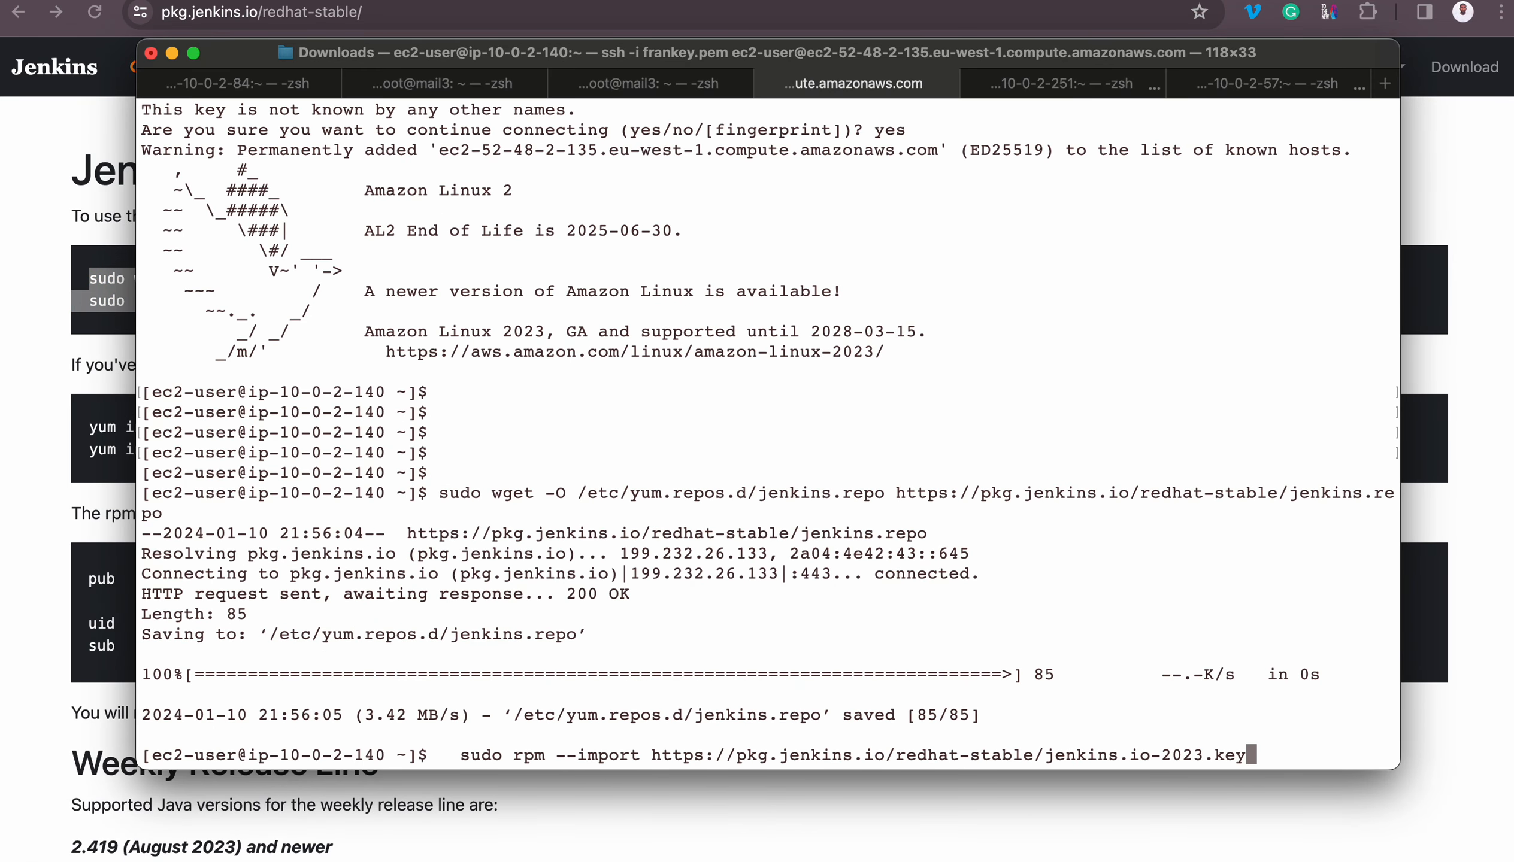
{"action": "key", "text": "Return"}
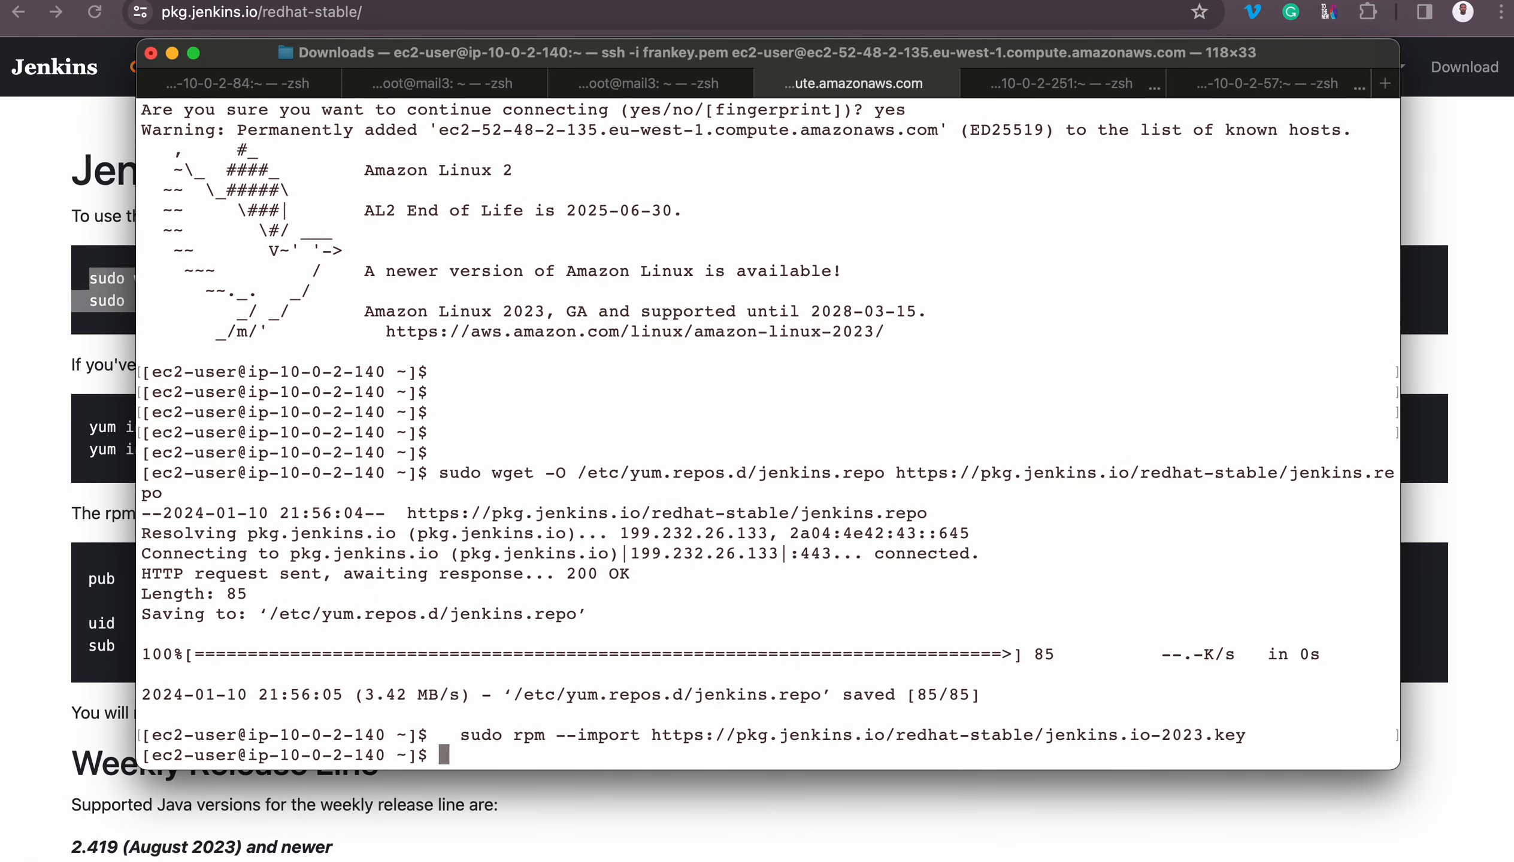
Step: Install fontconfig with sudo yum, answering y (java-17-openjdk unavailable), then enter sudo yum install java*
{"action": "key", "text": "super+Tab"}
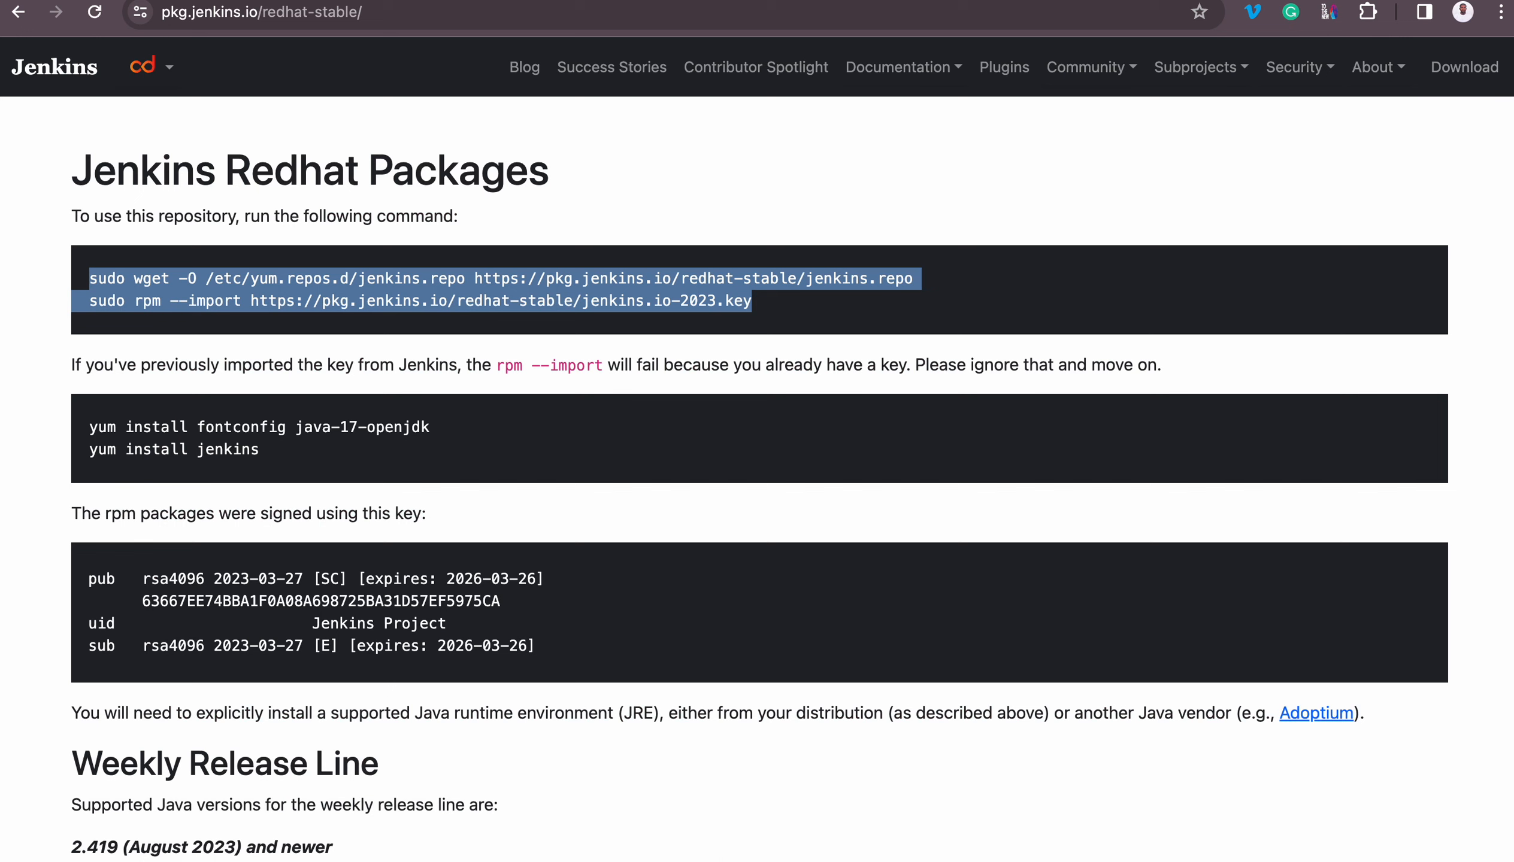
{"action": "triple_click", "coordinate": [241, 428]}
{"action": "key", "text": "super+c"}
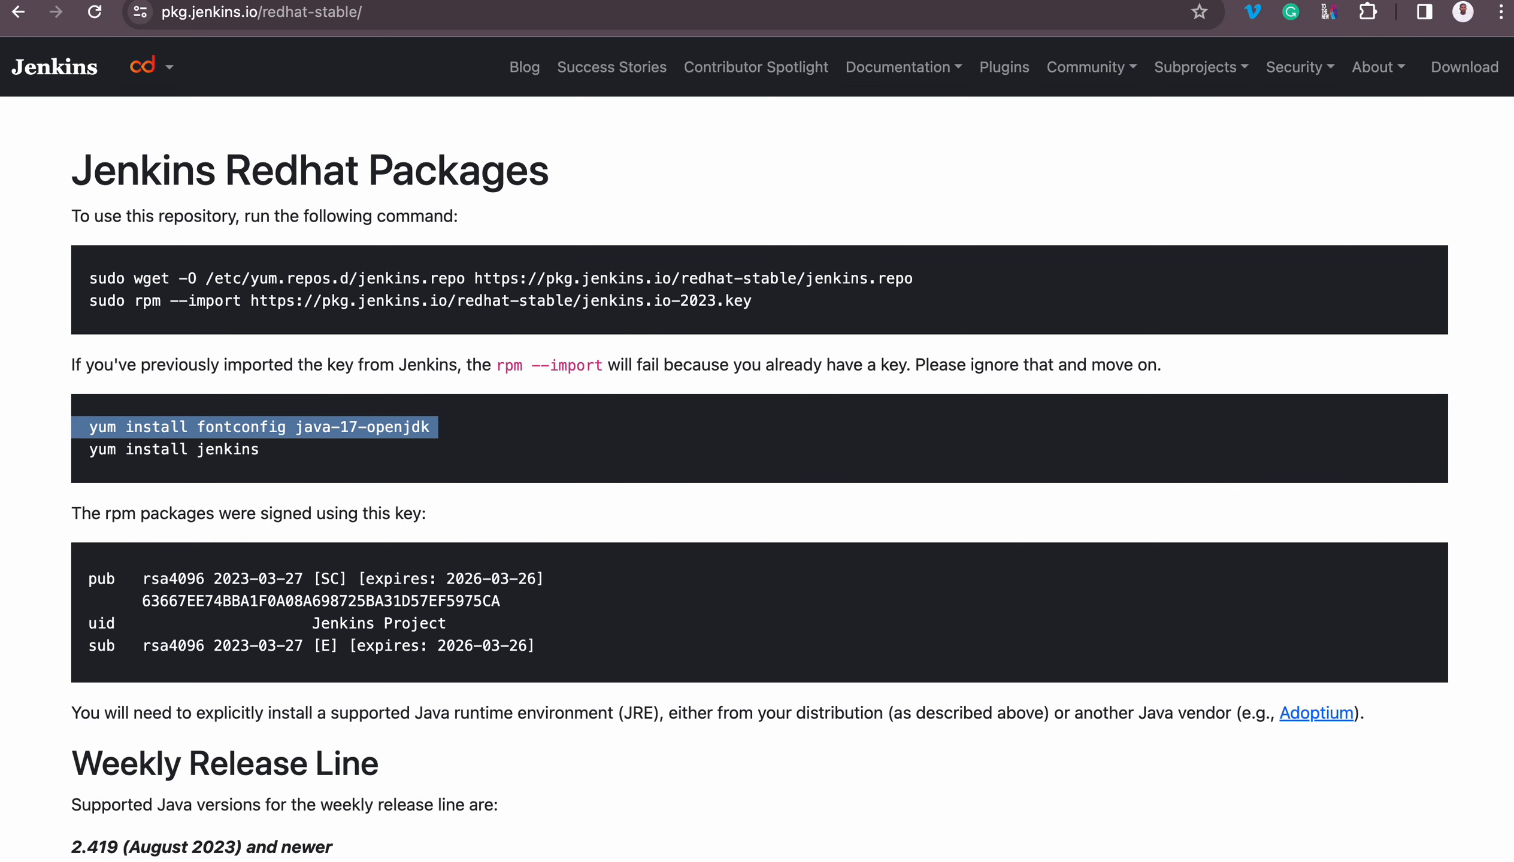
{"action": "left_click", "coordinate": [694, 792]}
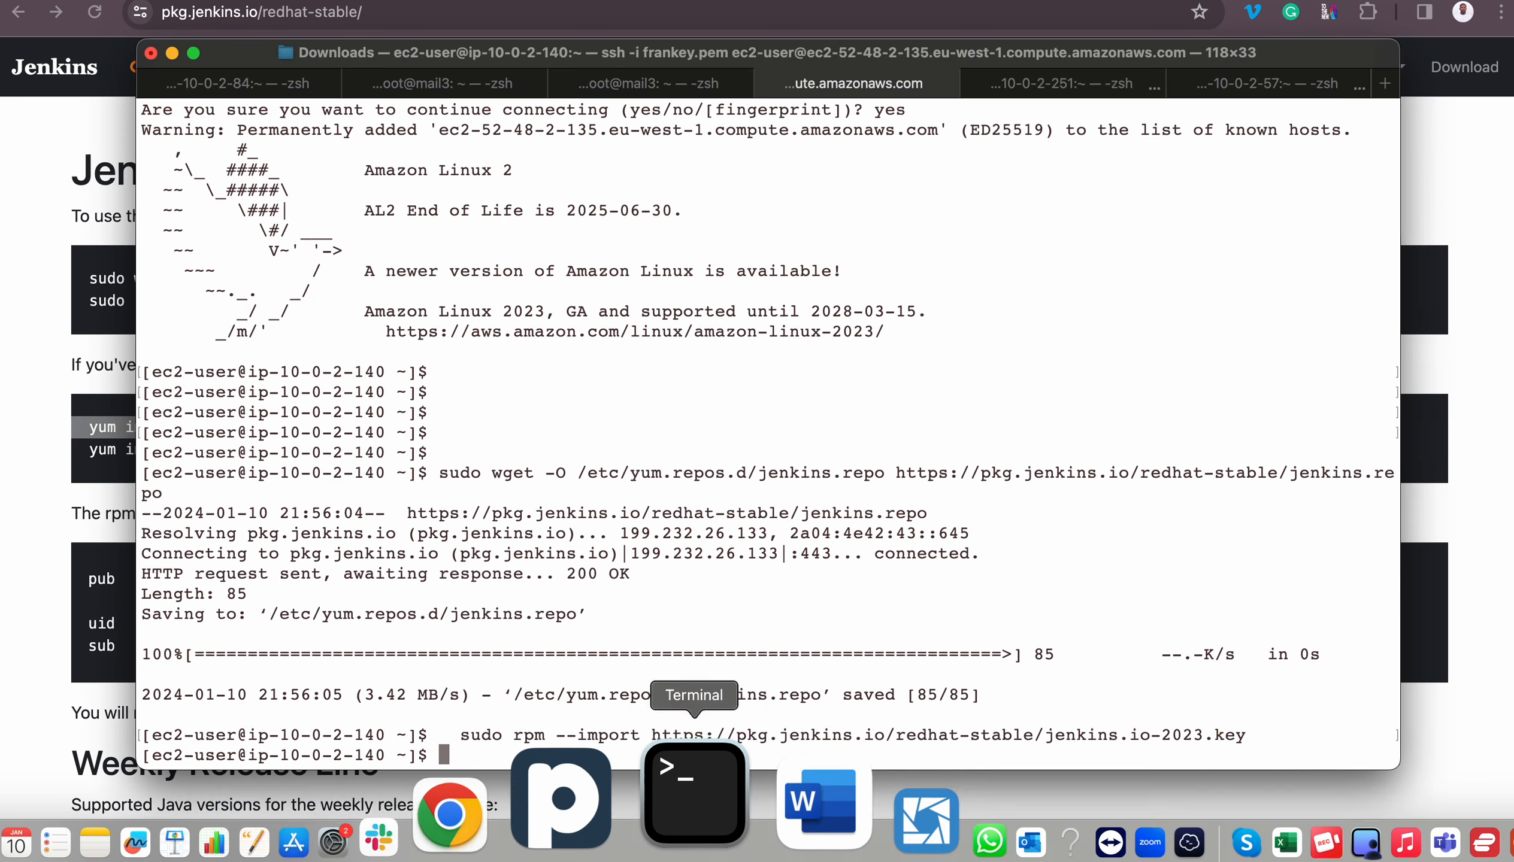
{"action": "key", "text": "Return"}
{"action": "key", "text": "Return"}
{"action": "key", "text": "Return"}
{"action": "key", "text": "Return"}
{"action": "key", "text": "Return"}
{"action": "key", "text": "super+v"}
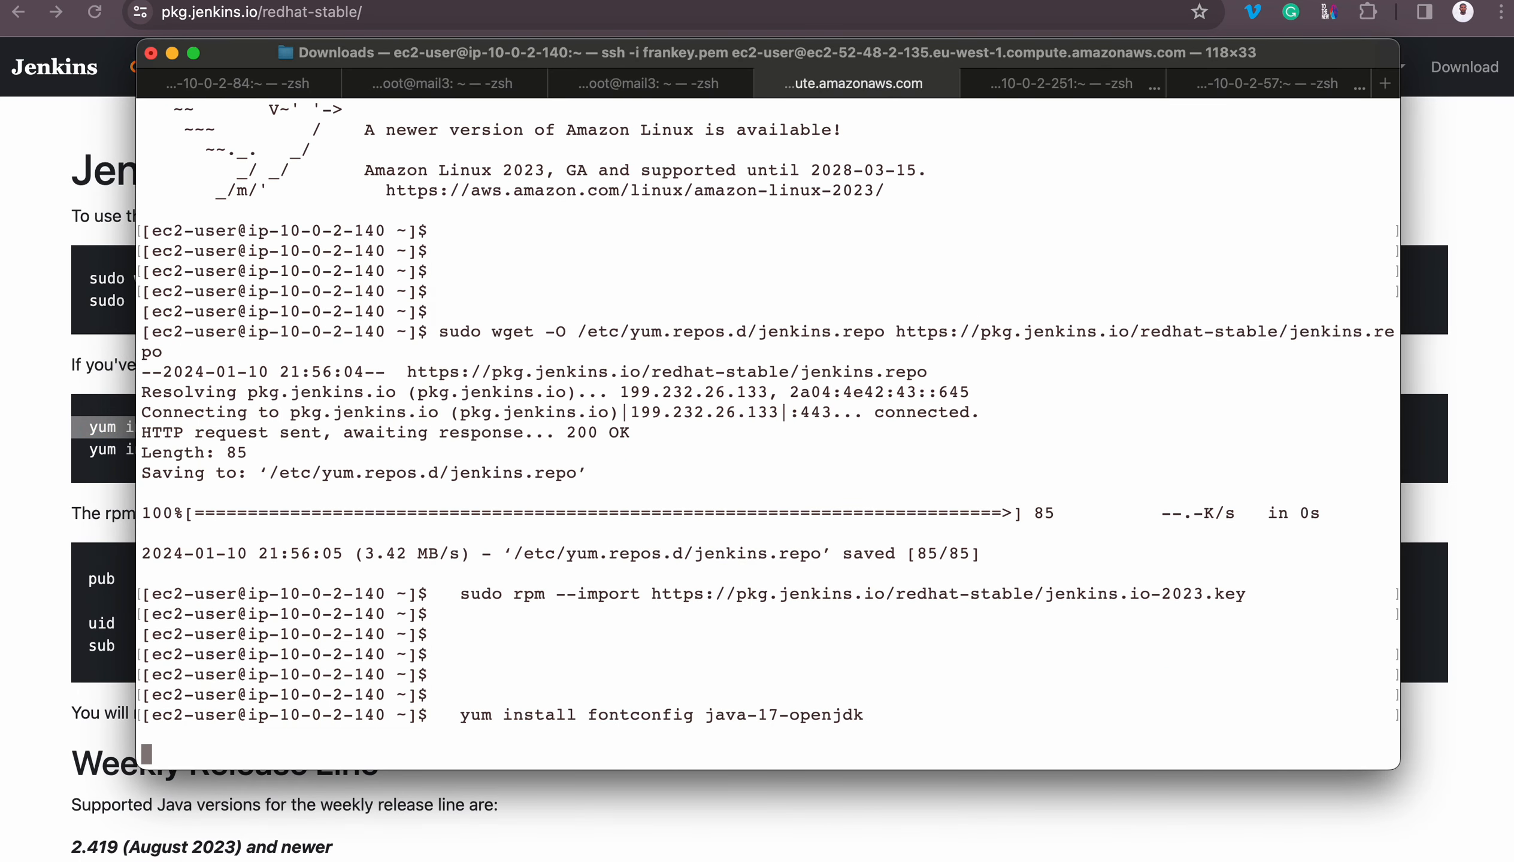
{"action": "key", "text": "Return"}
{"action": "key", "text": "Return"}
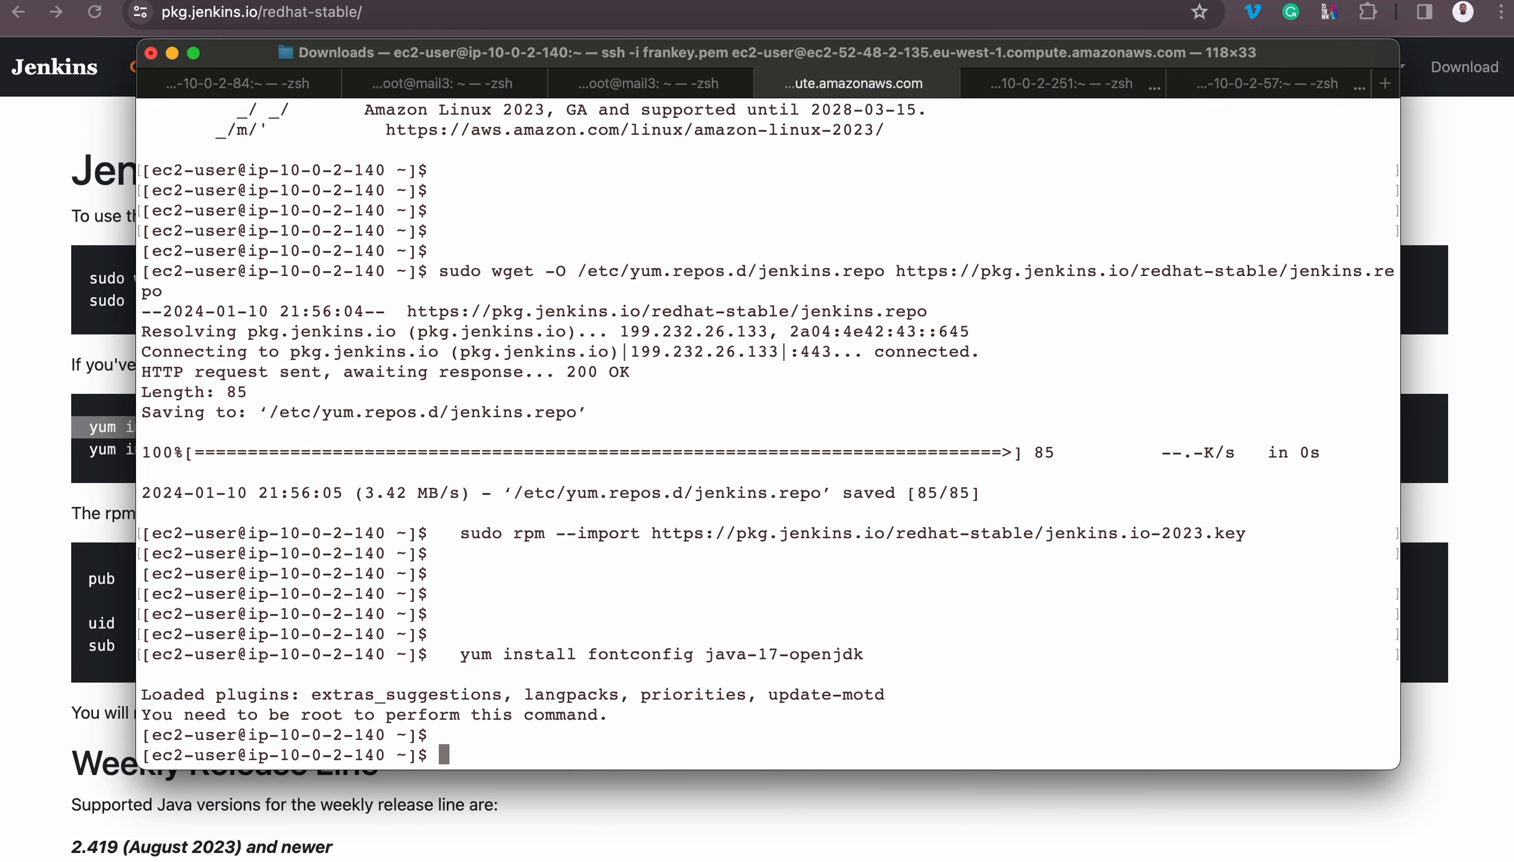
{"action": "key", "text": "Return"}
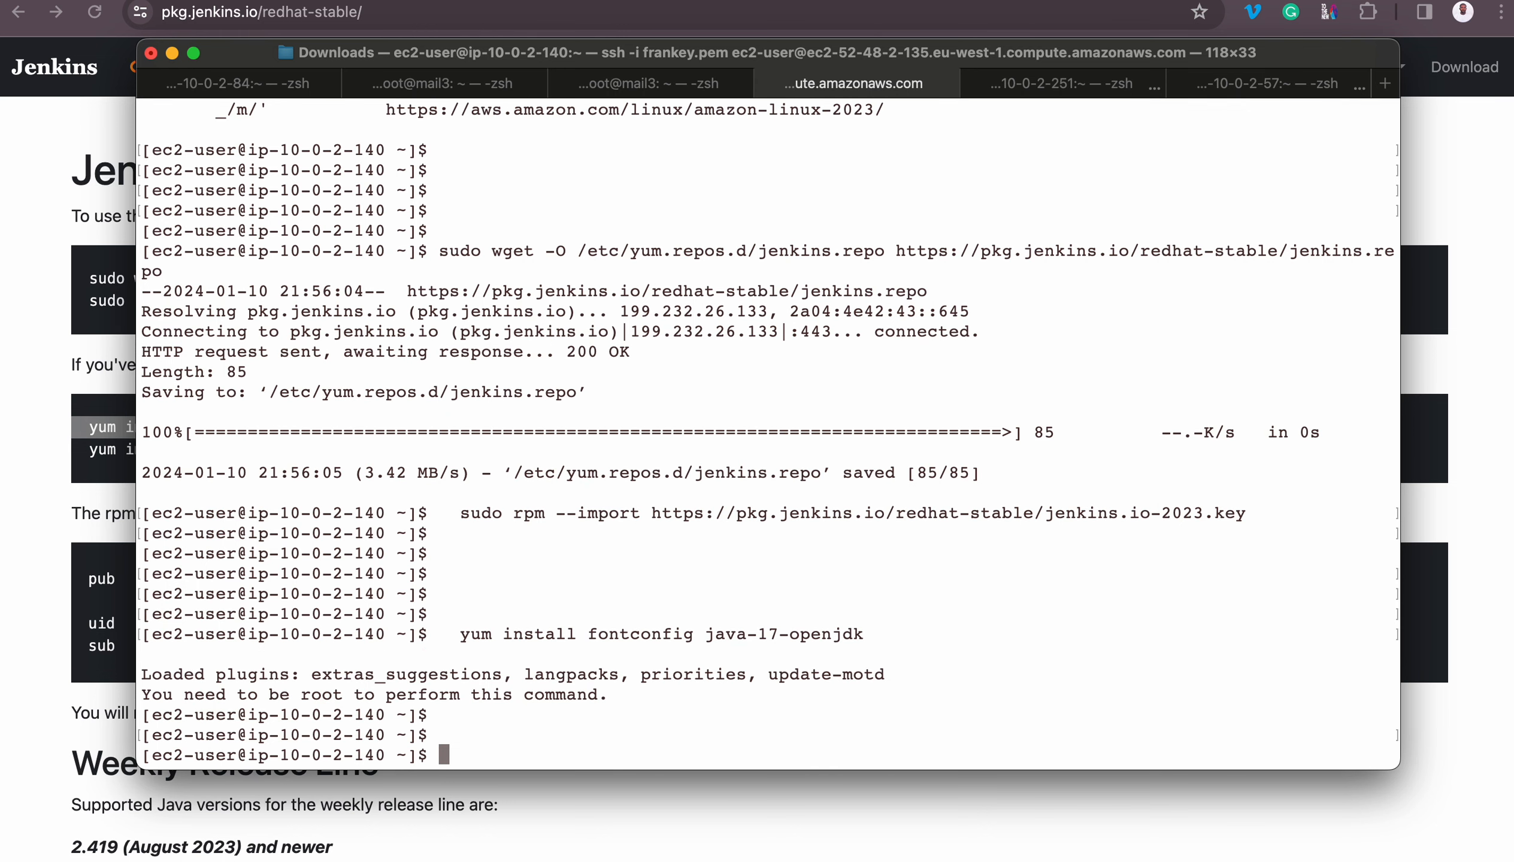
{"action": "type", "text": "sudo"}
{"action": "key", "text": "super+v"}
{"action": "key", "text": "Return"}
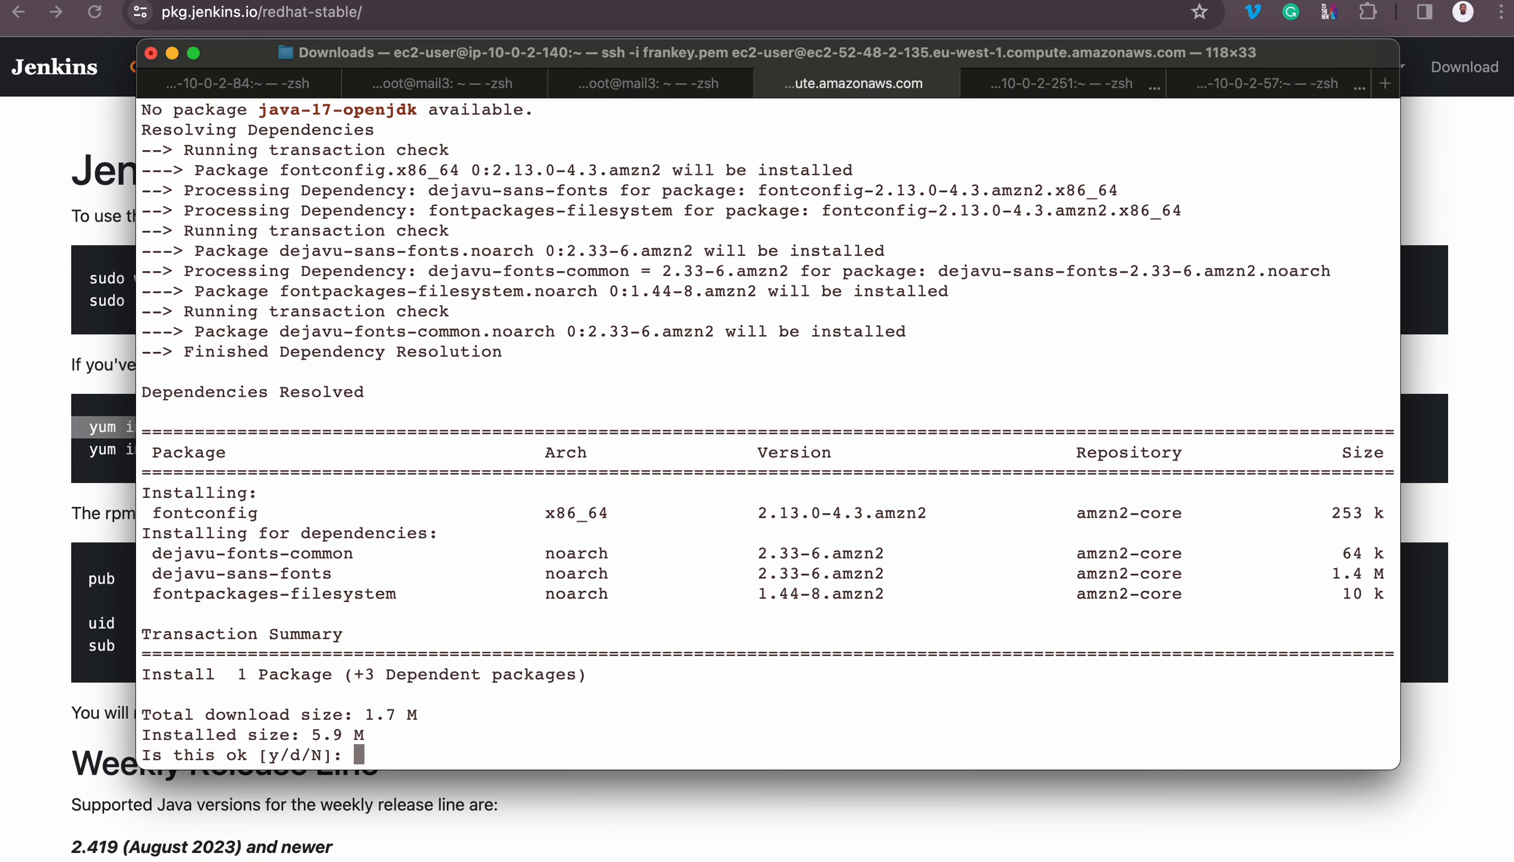
{"action": "type", "text": "y"}
{"action": "key", "text": "Return"}
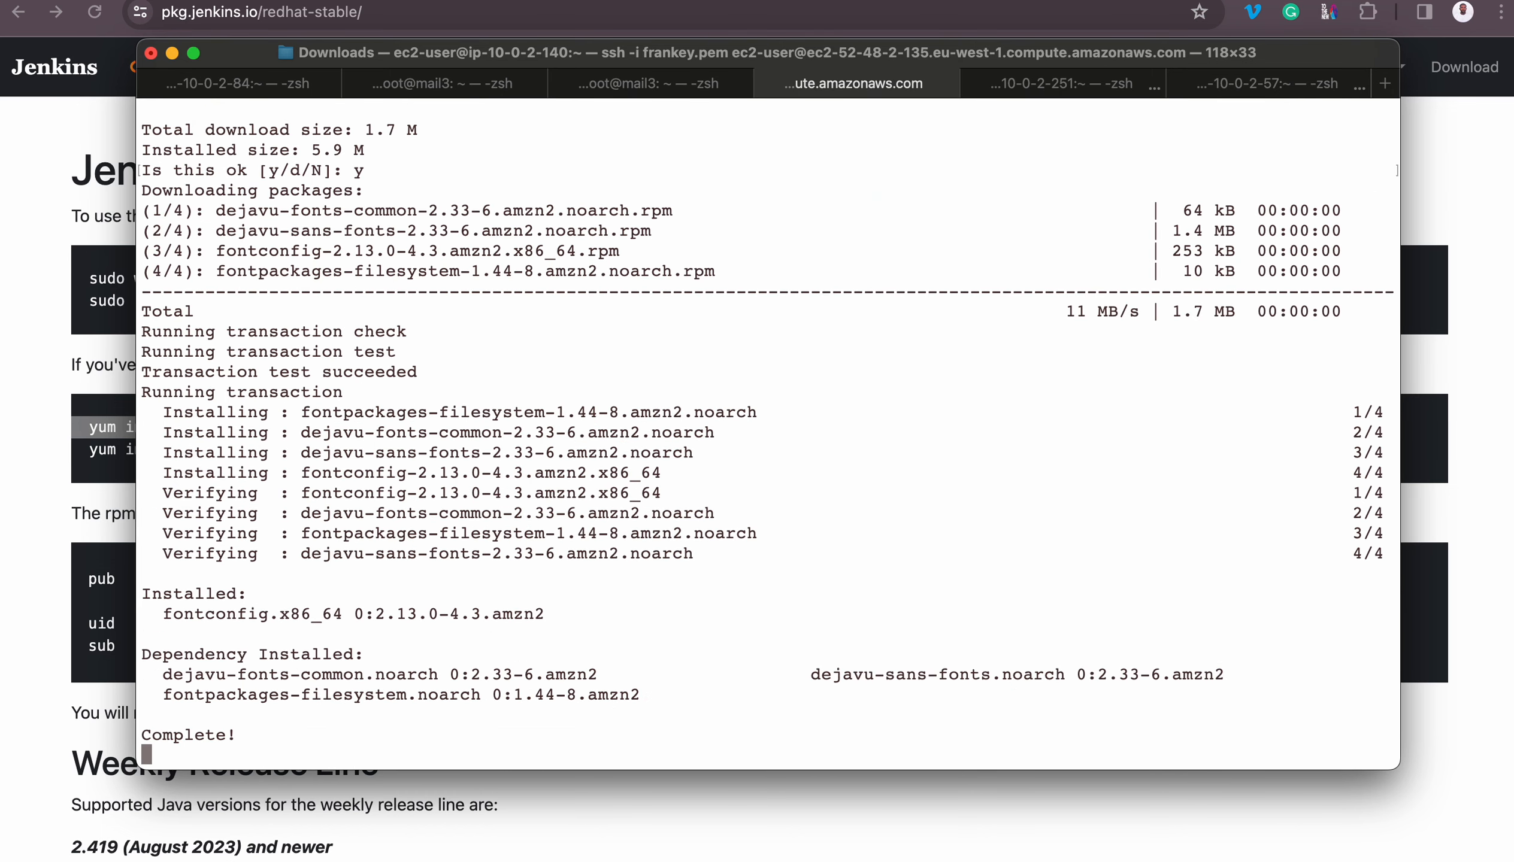
{"action": "key", "text": "Return"}
{"action": "key", "text": "Return"}
{"action": "key", "text": "Return"}
{"action": "key", "text": "Return"}
{"action": "key", "text": "Return"}
{"action": "type", "text": "sud"}
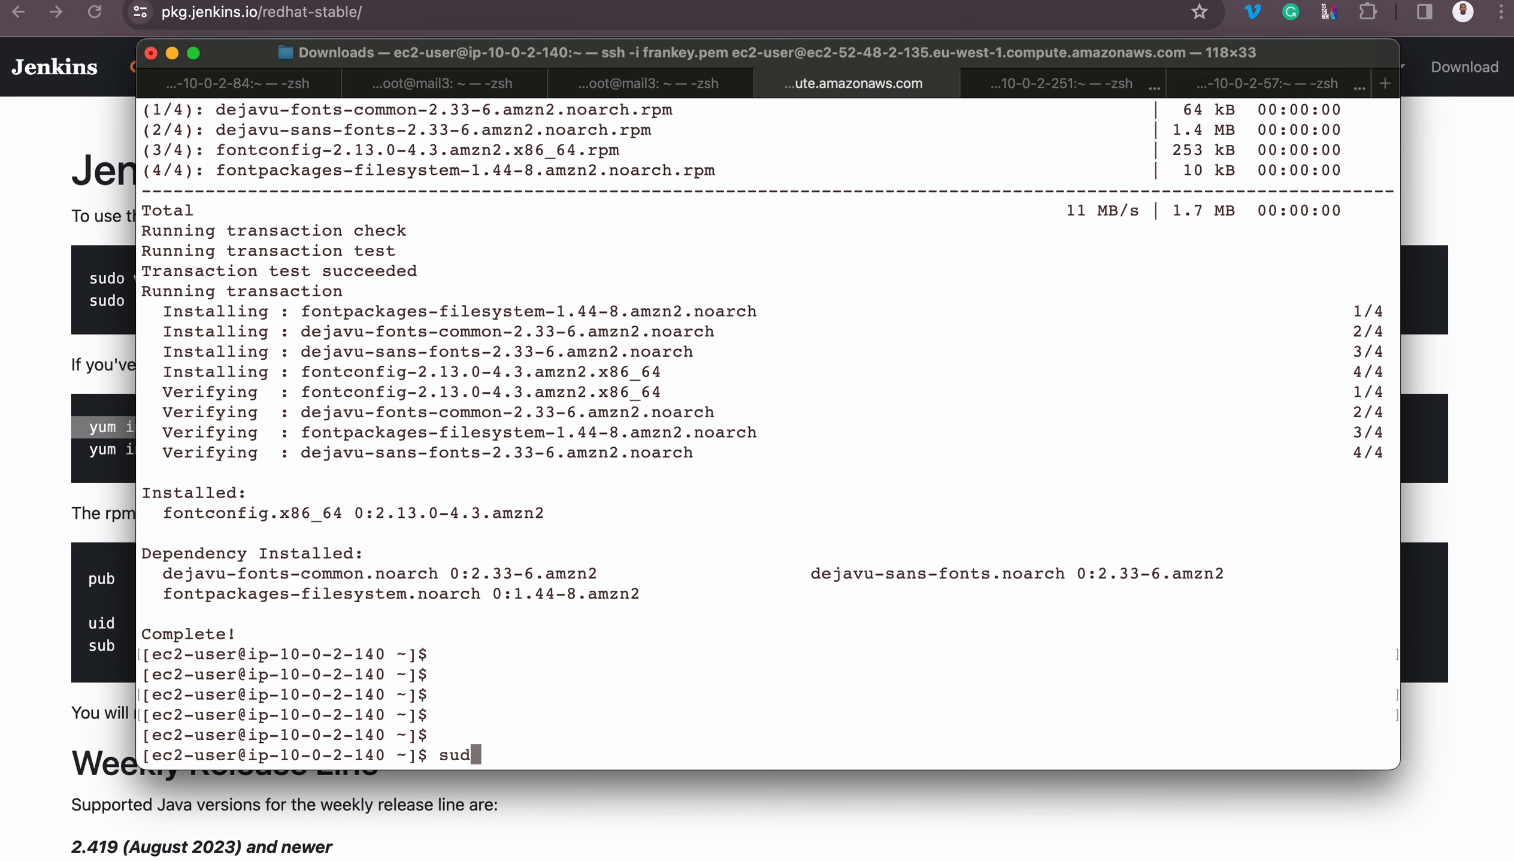
{"action": "type", "text": "o yum install "}
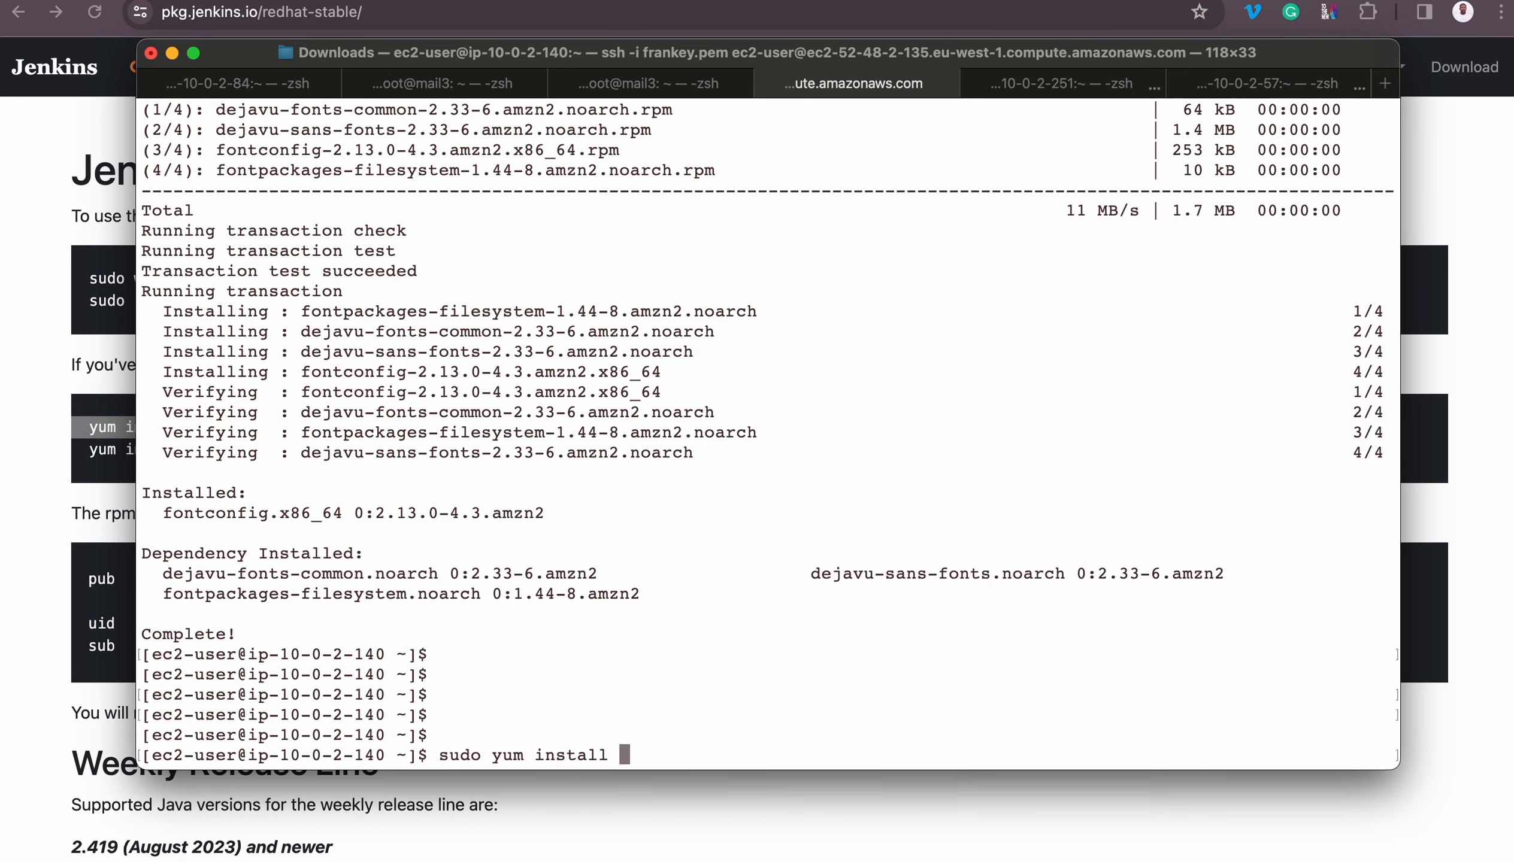
{"action": "type", "text": "java*"}
Step: Run sudo yum install java*, review the oversized package list, and decline it with n
{"action": "key", "text": "Return"}
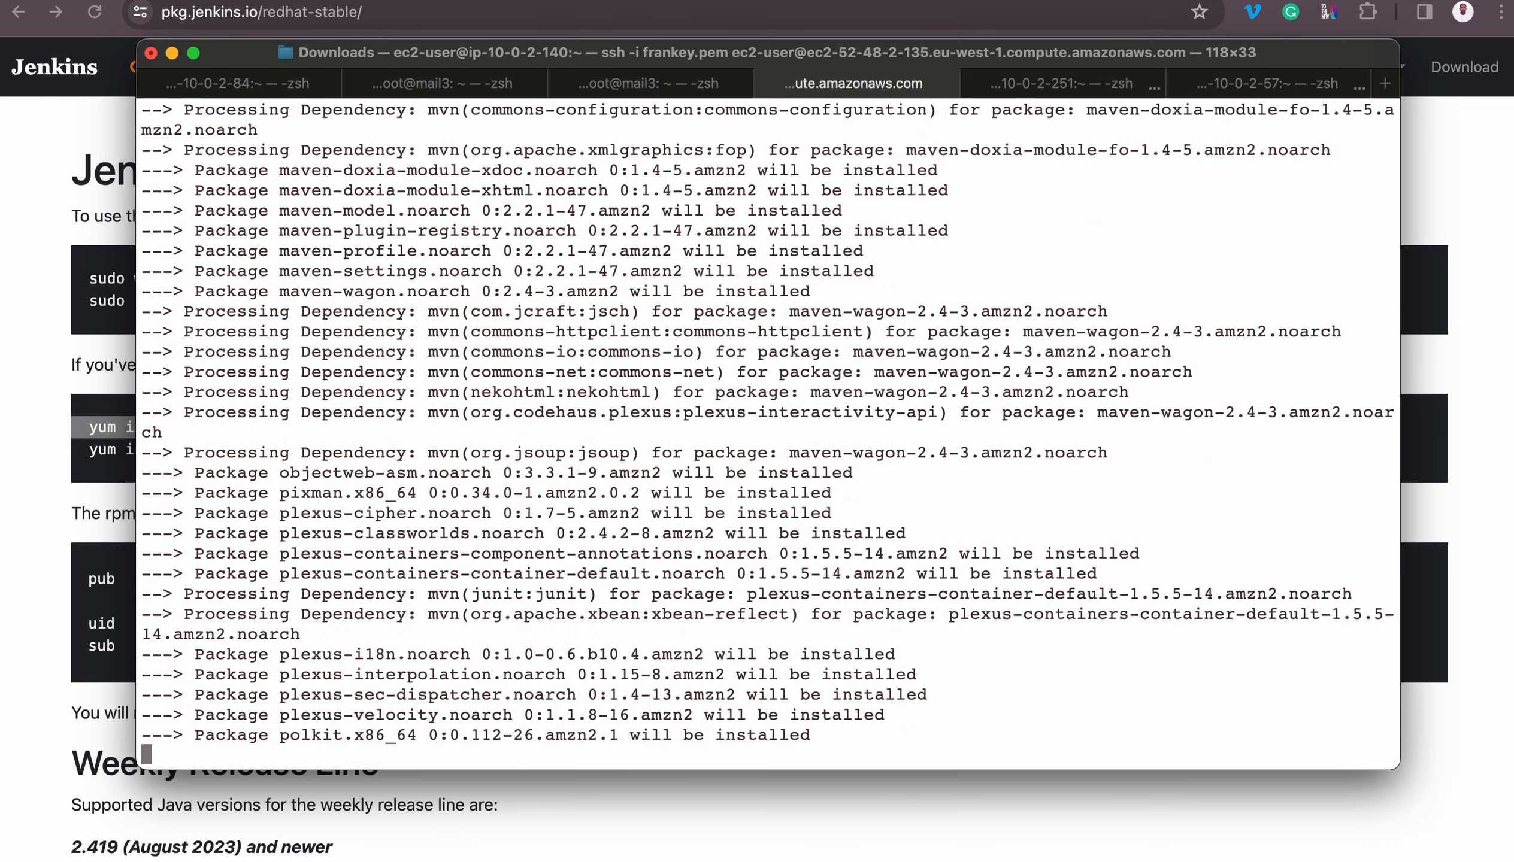
{"action": "scroll", "coordinate": [768, 433], "scroll_direction": "up", "scroll_amount": 15}
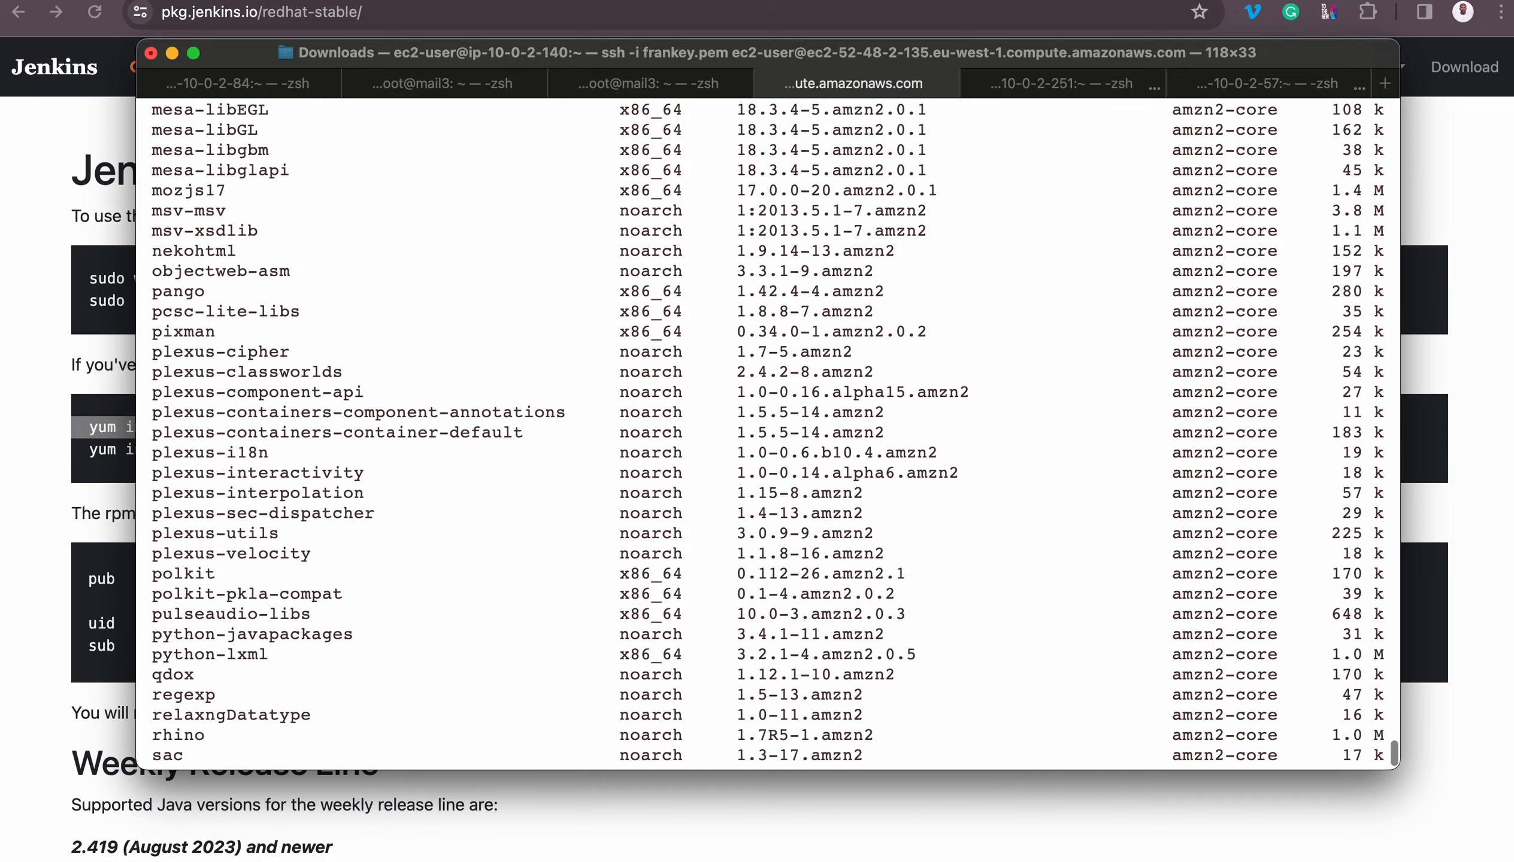
{"action": "scroll", "coordinate": [767, 433], "scroll_direction": "up", "scroll_amount": 20}
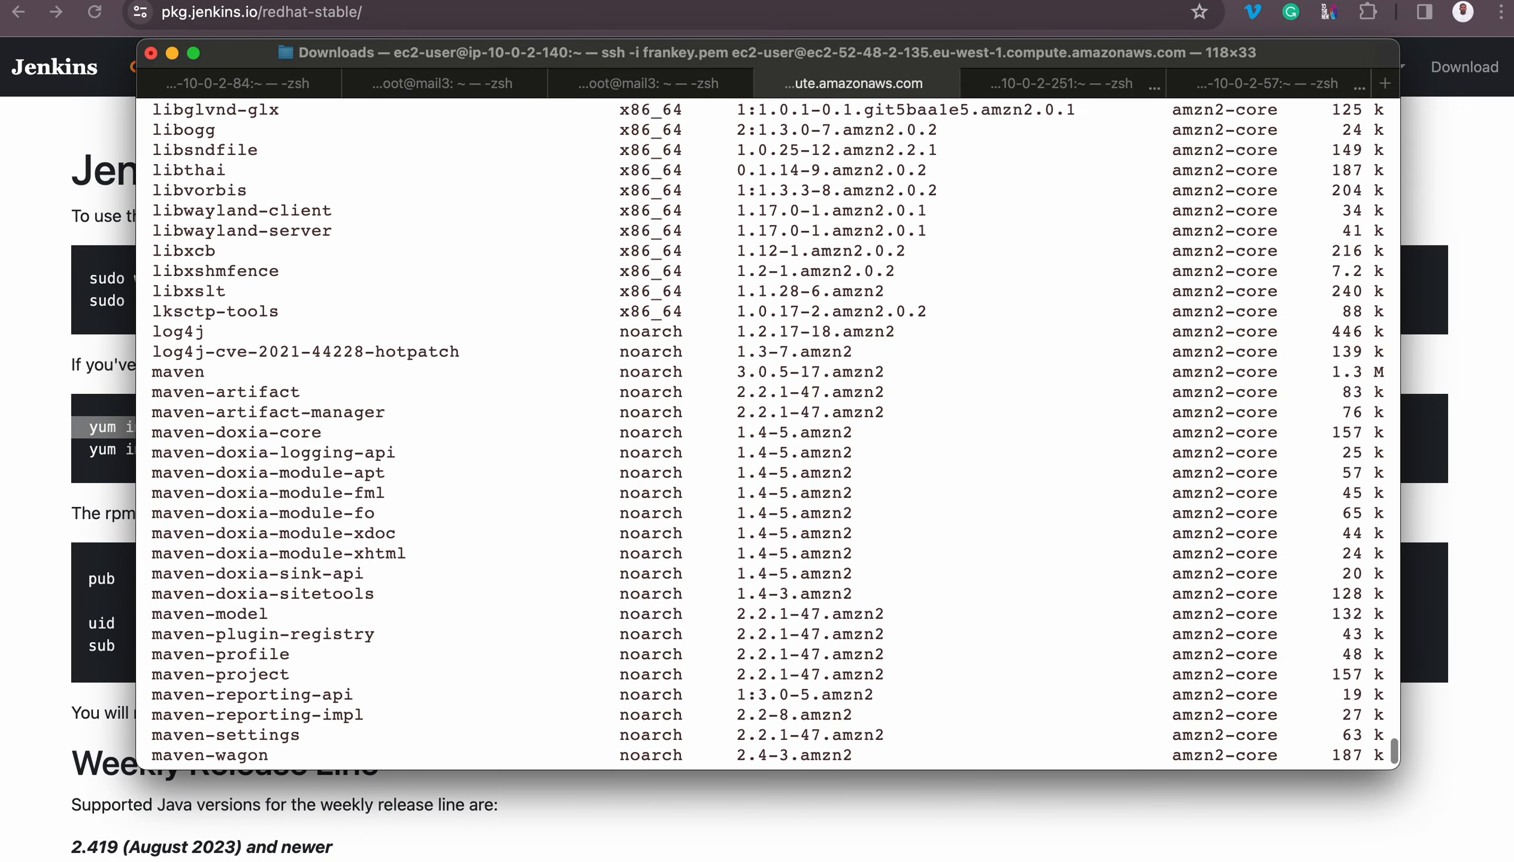
{"action": "scroll", "coordinate": [768, 432], "scroll_direction": "up", "scroll_amount": 20}
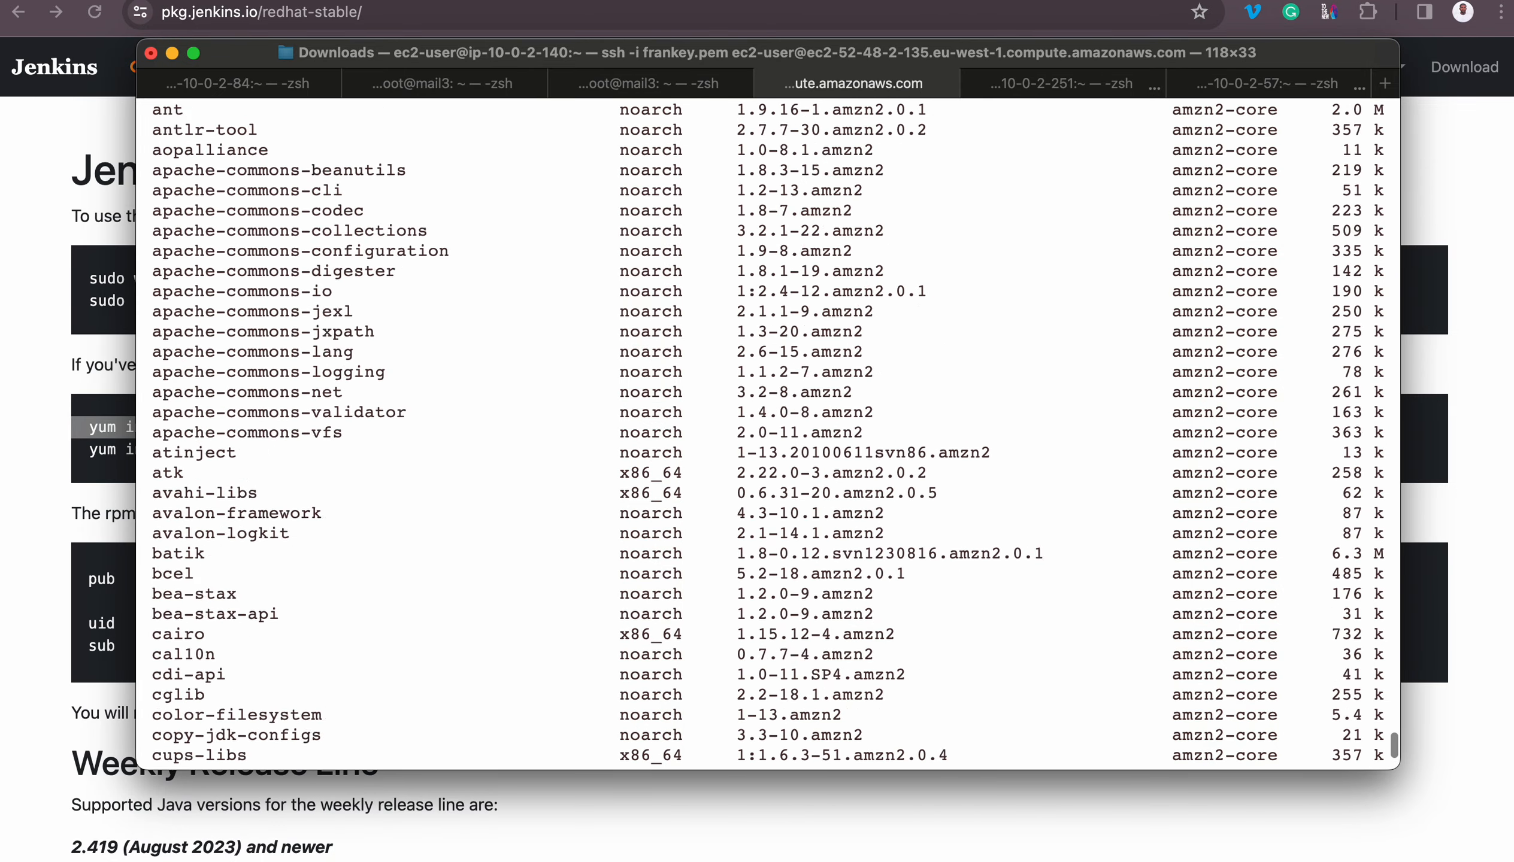
{"action": "scroll", "coordinate": [768, 432], "scroll_direction": "up", "scroll_amount": 5}
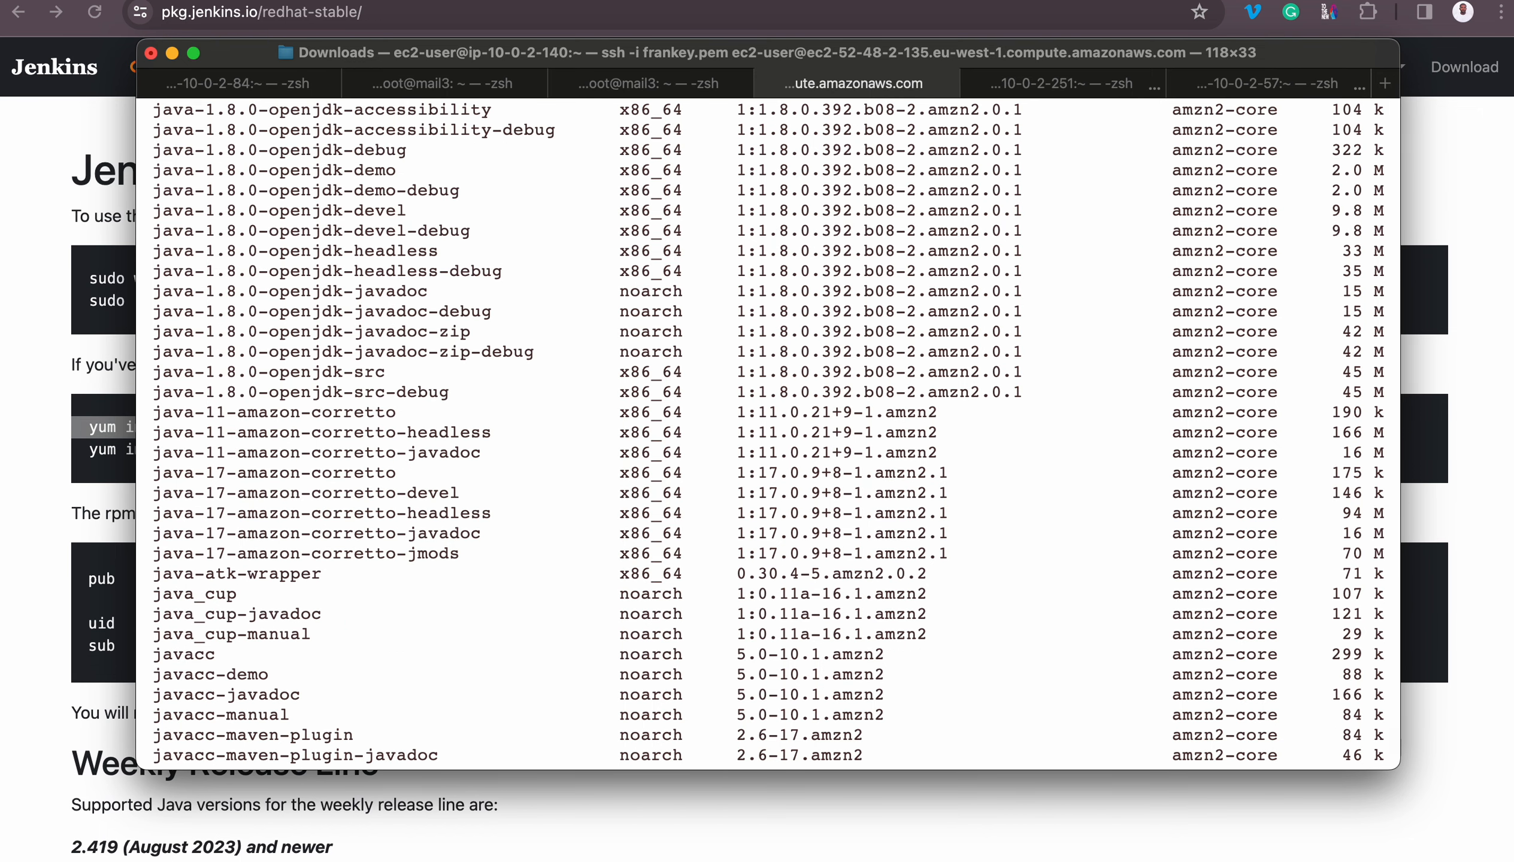
{"action": "type", "text": "n"}
{"action": "key", "text": "Return"}
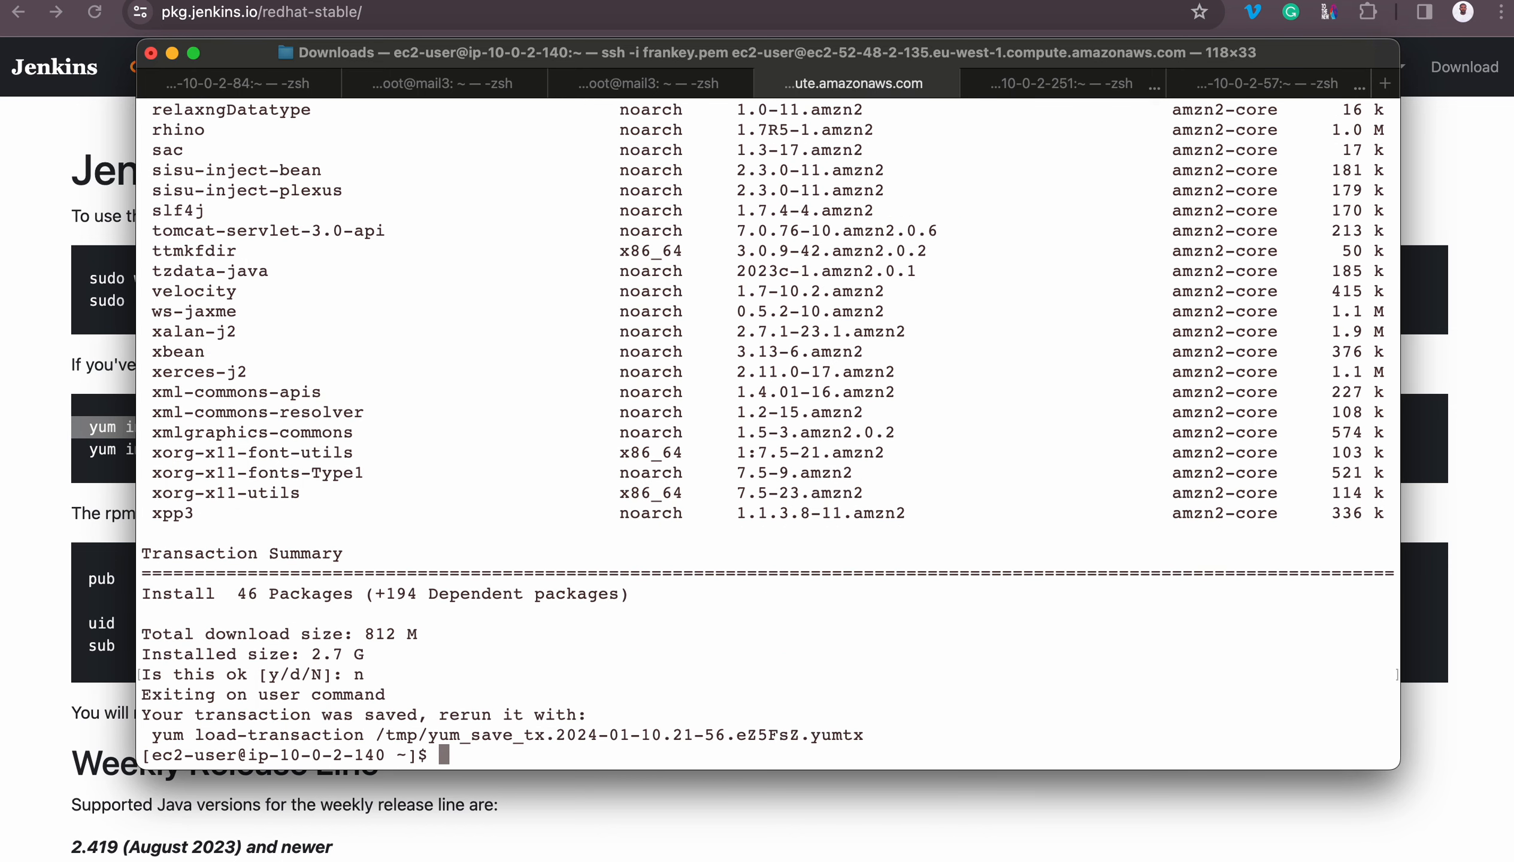
Step: Install Java 17 Corretto via sudo yum install java-17*, approving its 22 dependencies
{"action": "key", "text": "Up"}
{"action": "key", "text": "Up"}
{"action": "key", "text": "Down"}
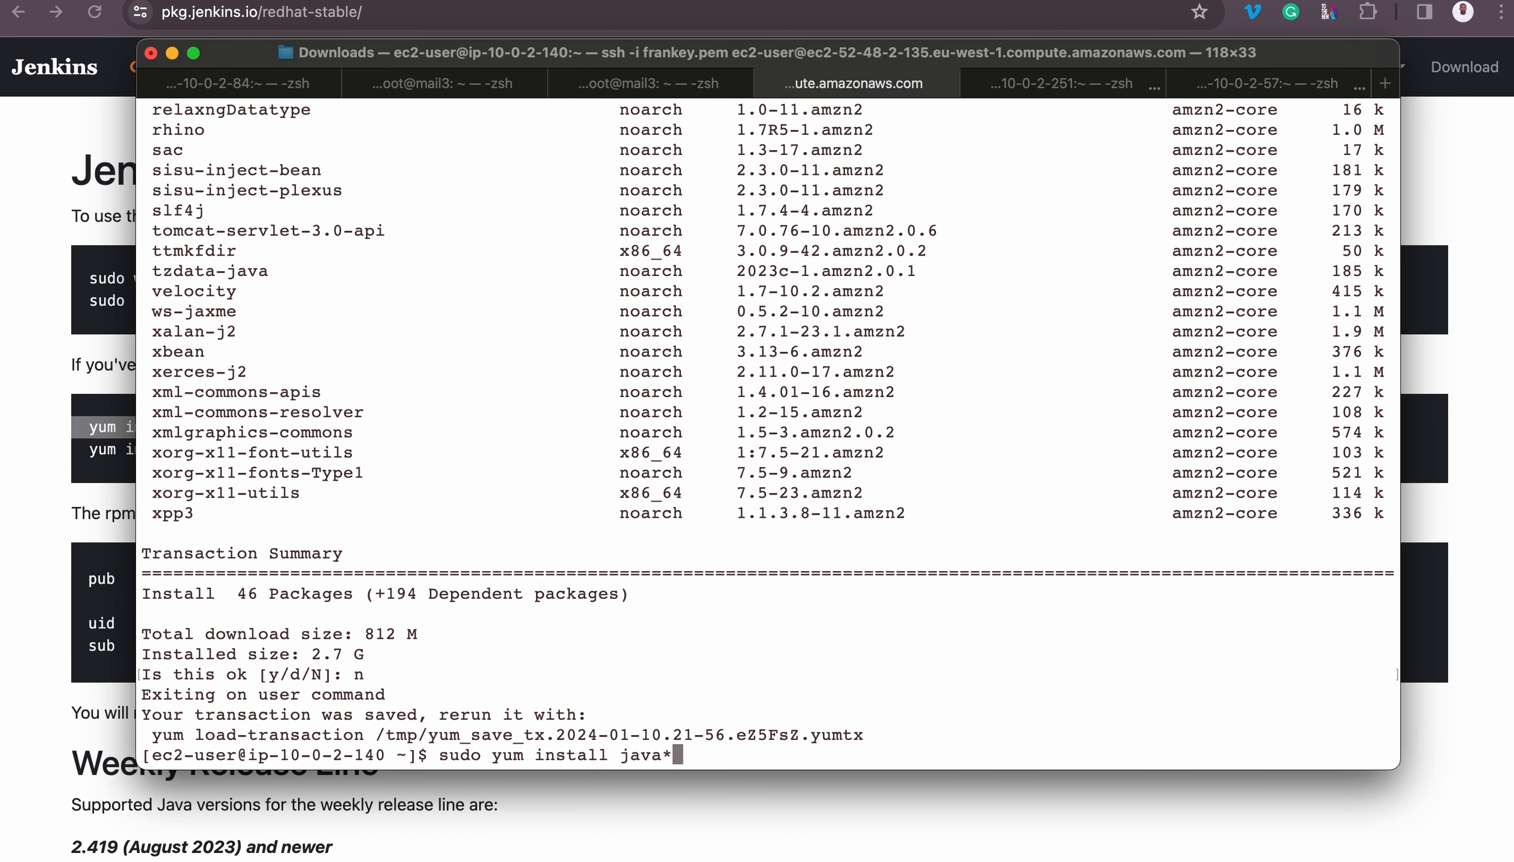
{"action": "key", "text": "BackSpace"}
{"action": "type", "text": "-17*"}
{"action": "key", "text": "Return"}
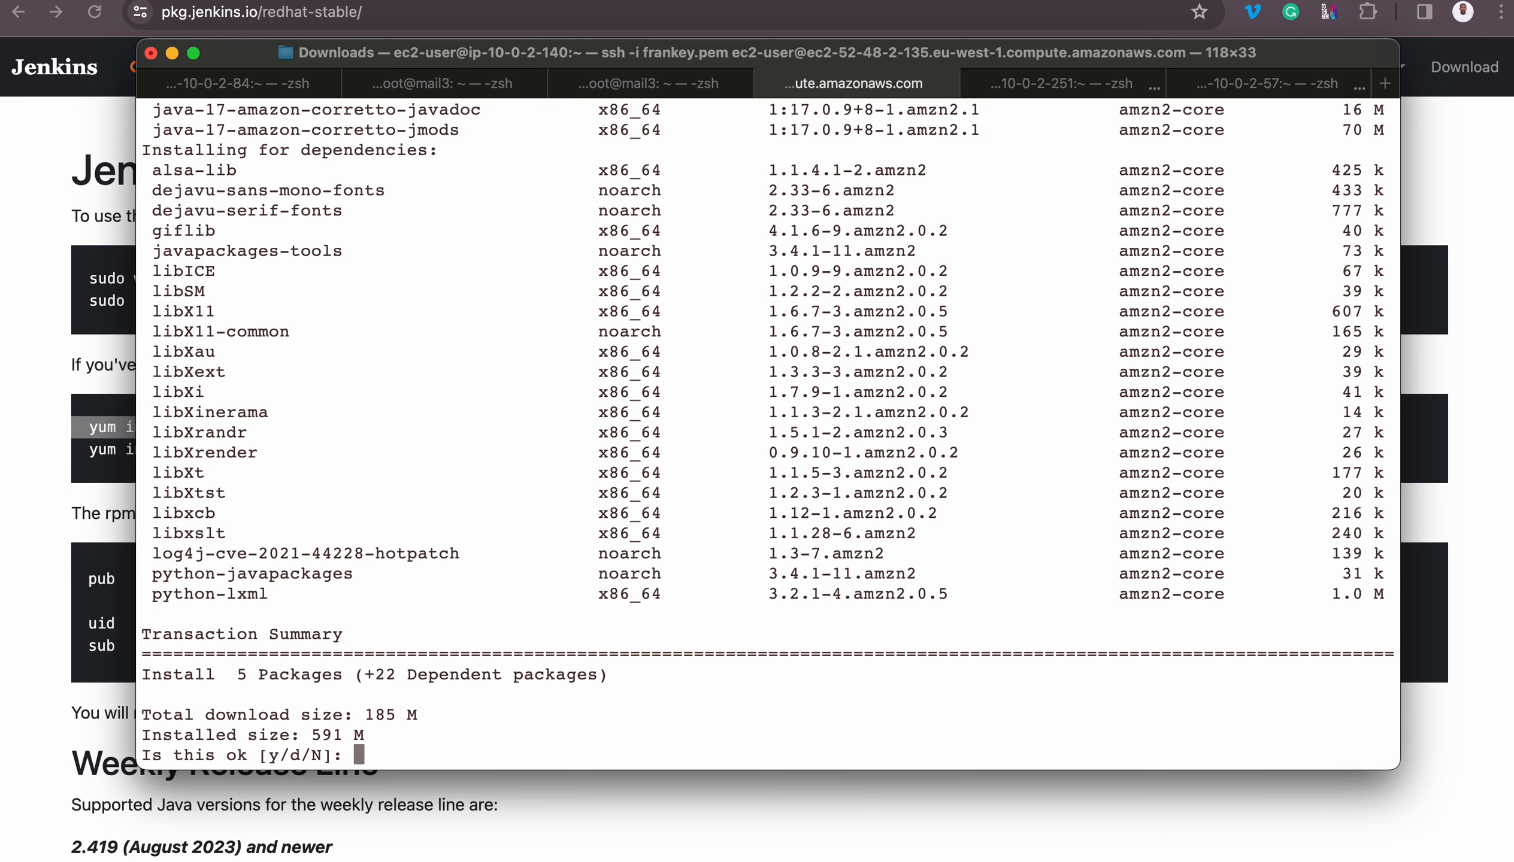
{"action": "scroll", "coordinate": [768, 433], "scroll_direction": "up", "scroll_amount": 10}
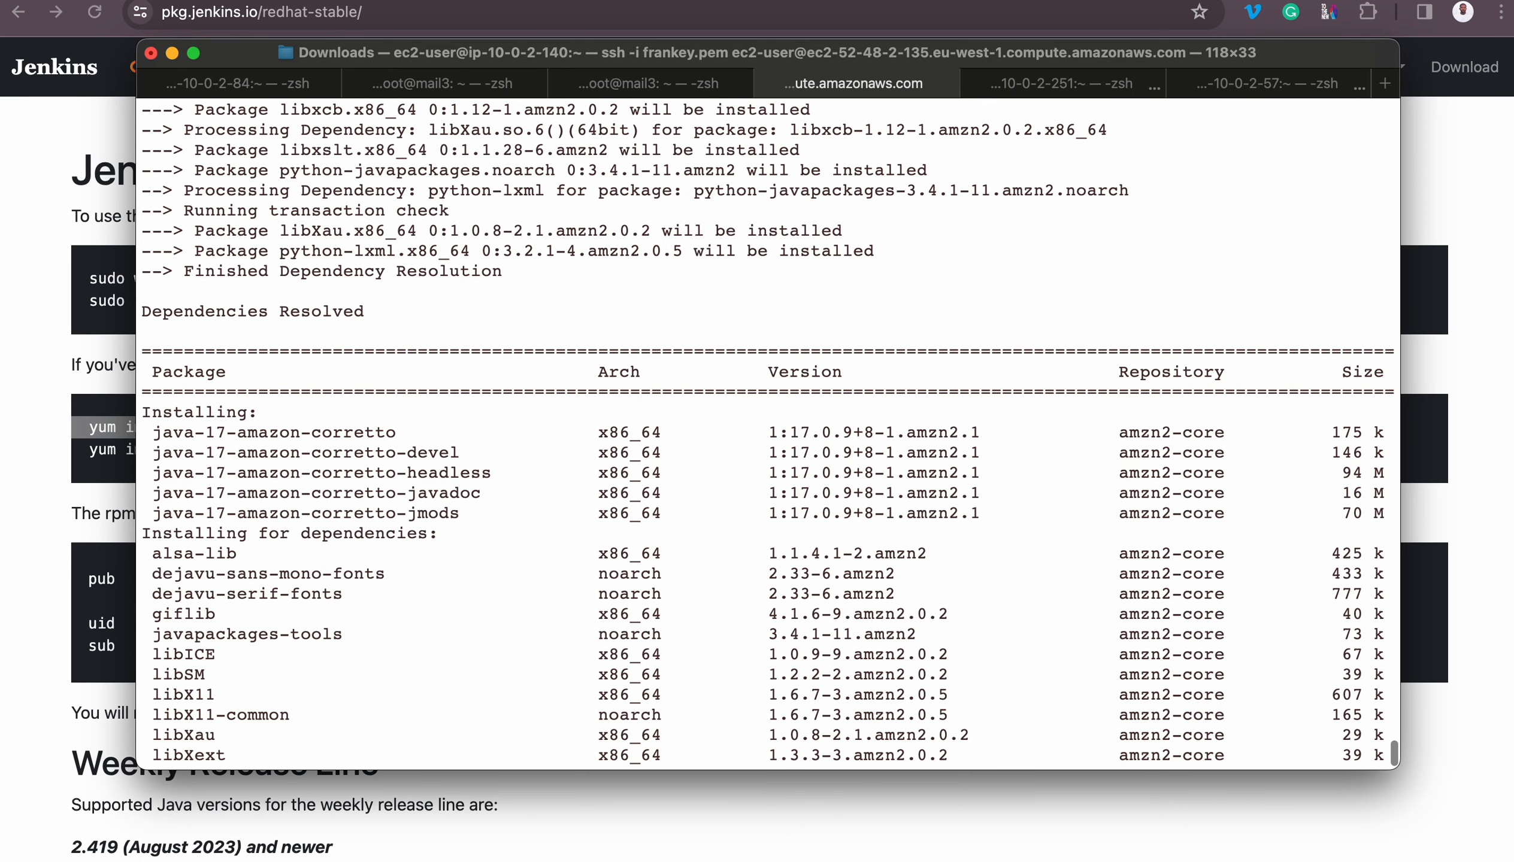
{"action": "type", "text": "y"}
{"action": "key", "text": "Return"}
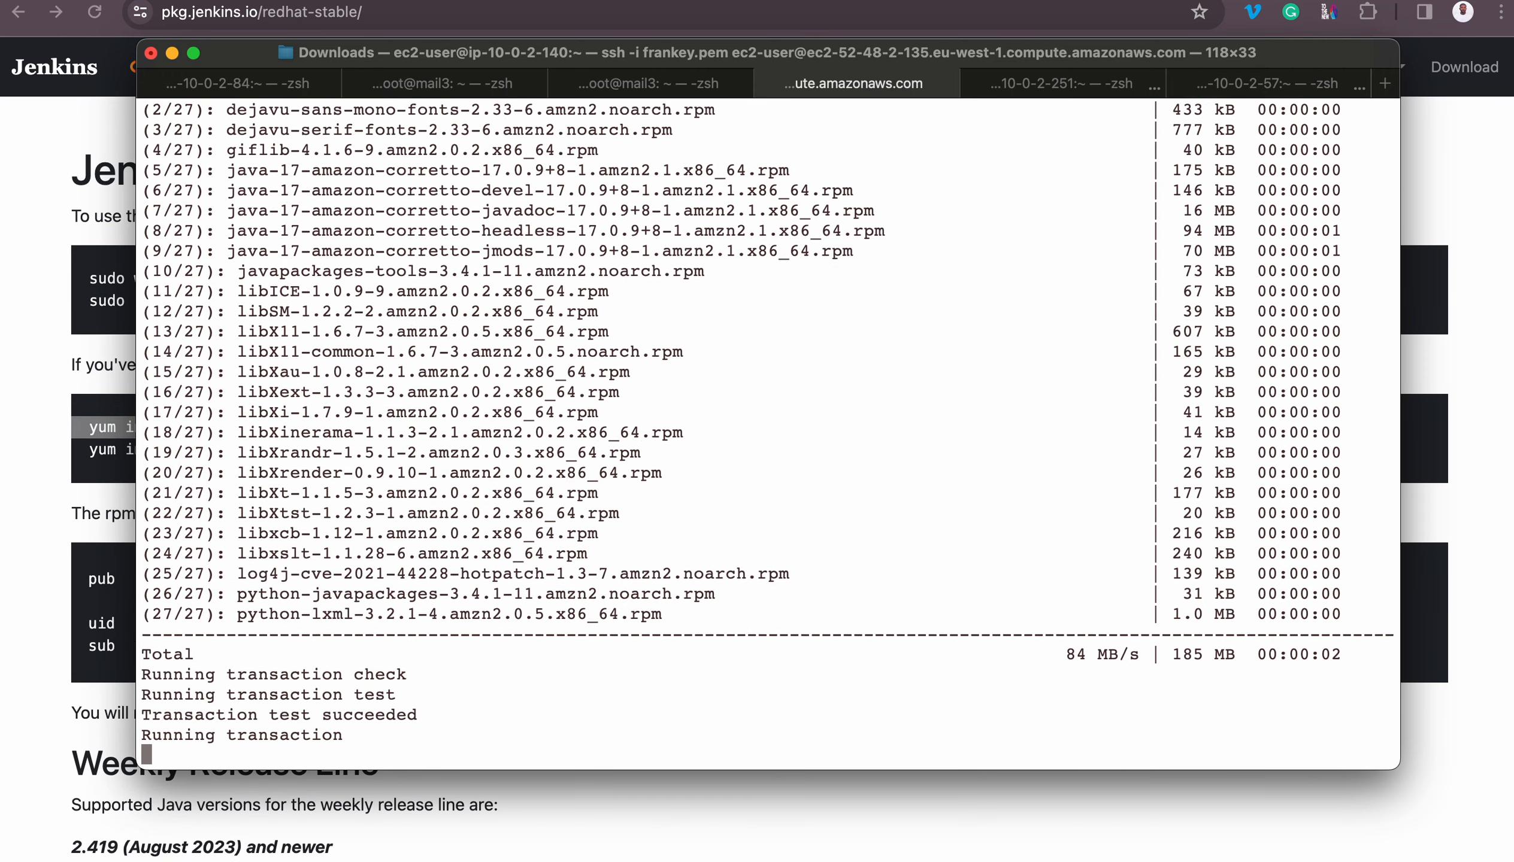
{"action": "key", "text": "super+Tab"}
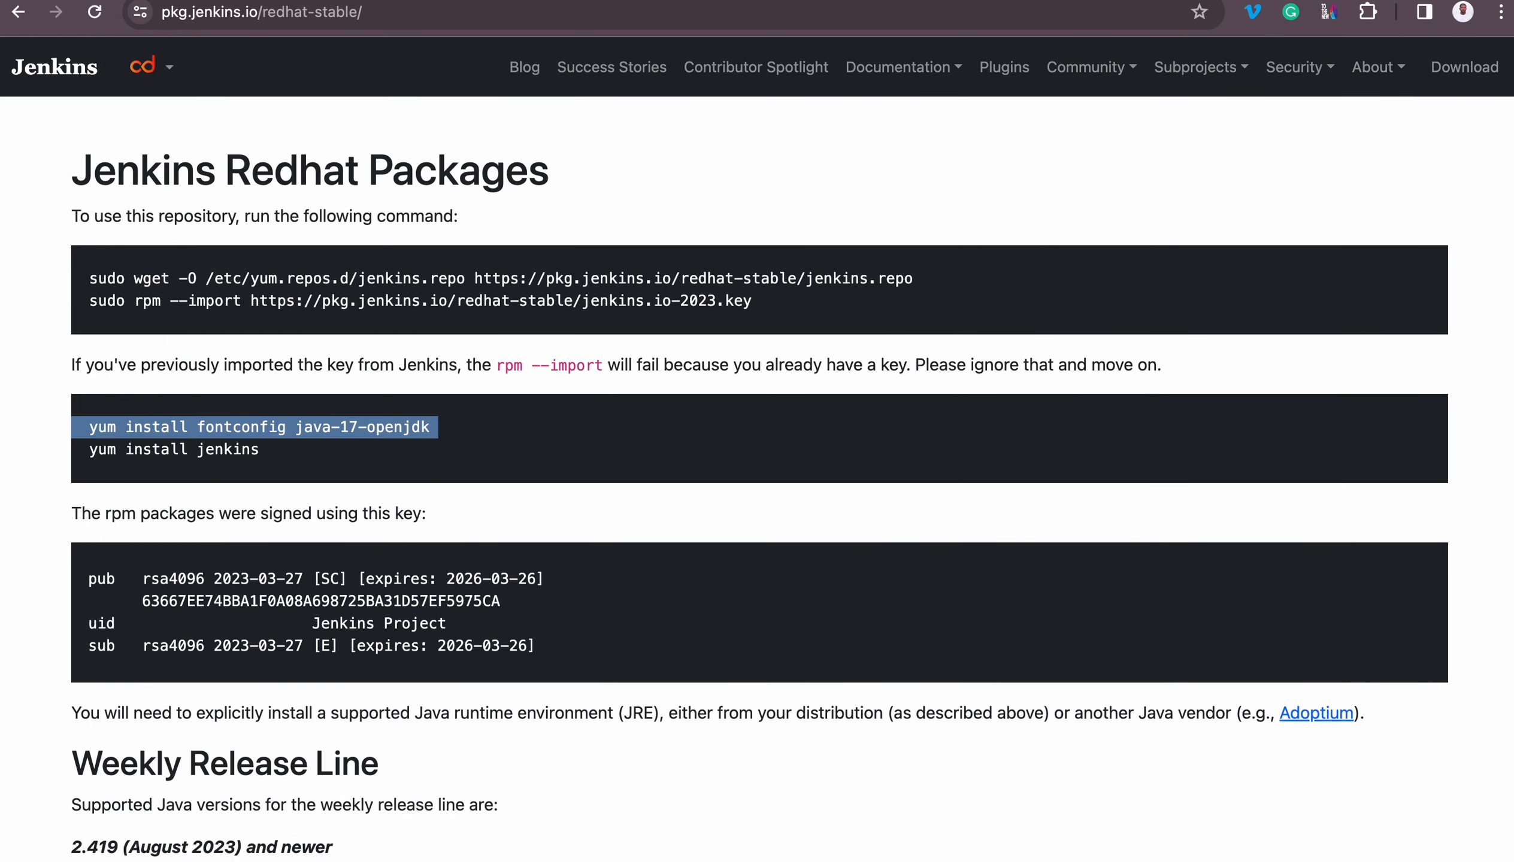
Step: Copy 'yum install jenkins' from the page and run it with sudo, approving the 85 MB download
{"action": "left_click", "coordinate": [192, 449]}
{"action": "triple_click", "coordinate": [192, 449]}
{"action": "key", "text": "super+c"}
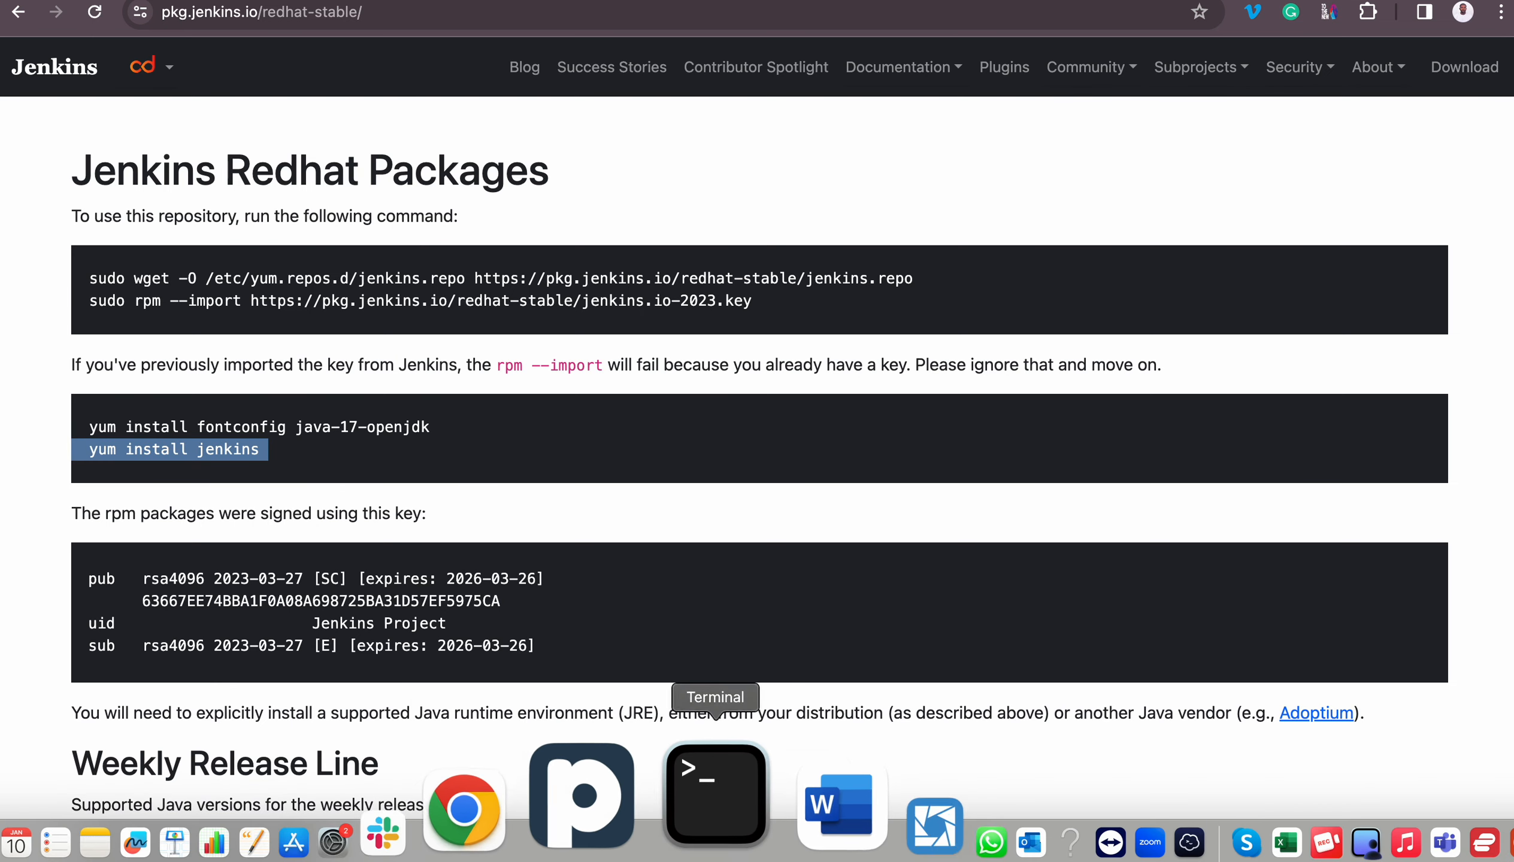
{"action": "left_click", "coordinate": [691, 793]}
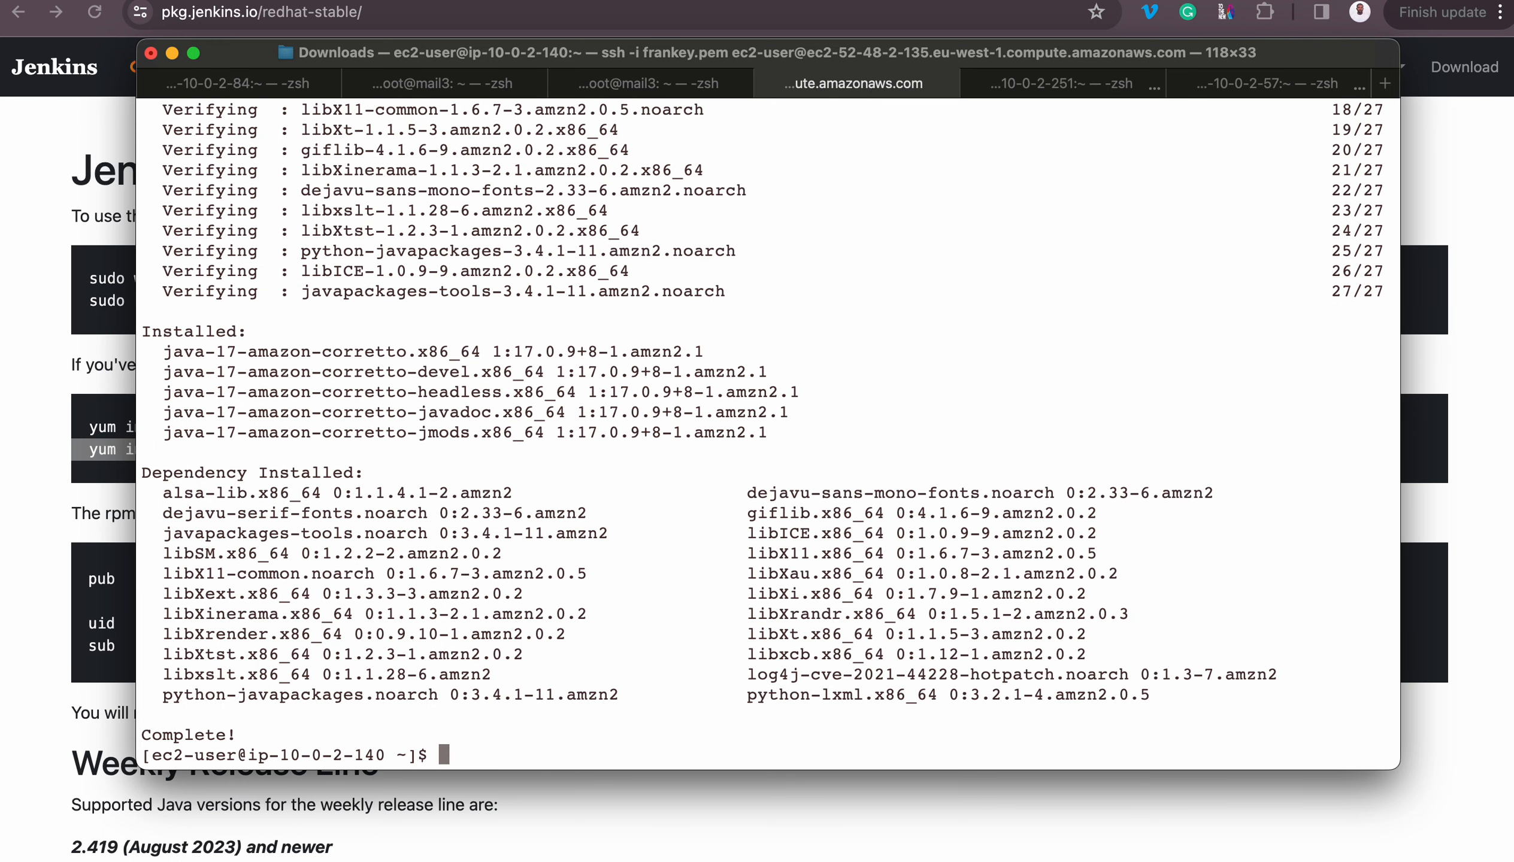
{"action": "type", "text": "sudo"}
{"action": "key", "text": "super+v"}
{"action": "key", "text": "Return"}
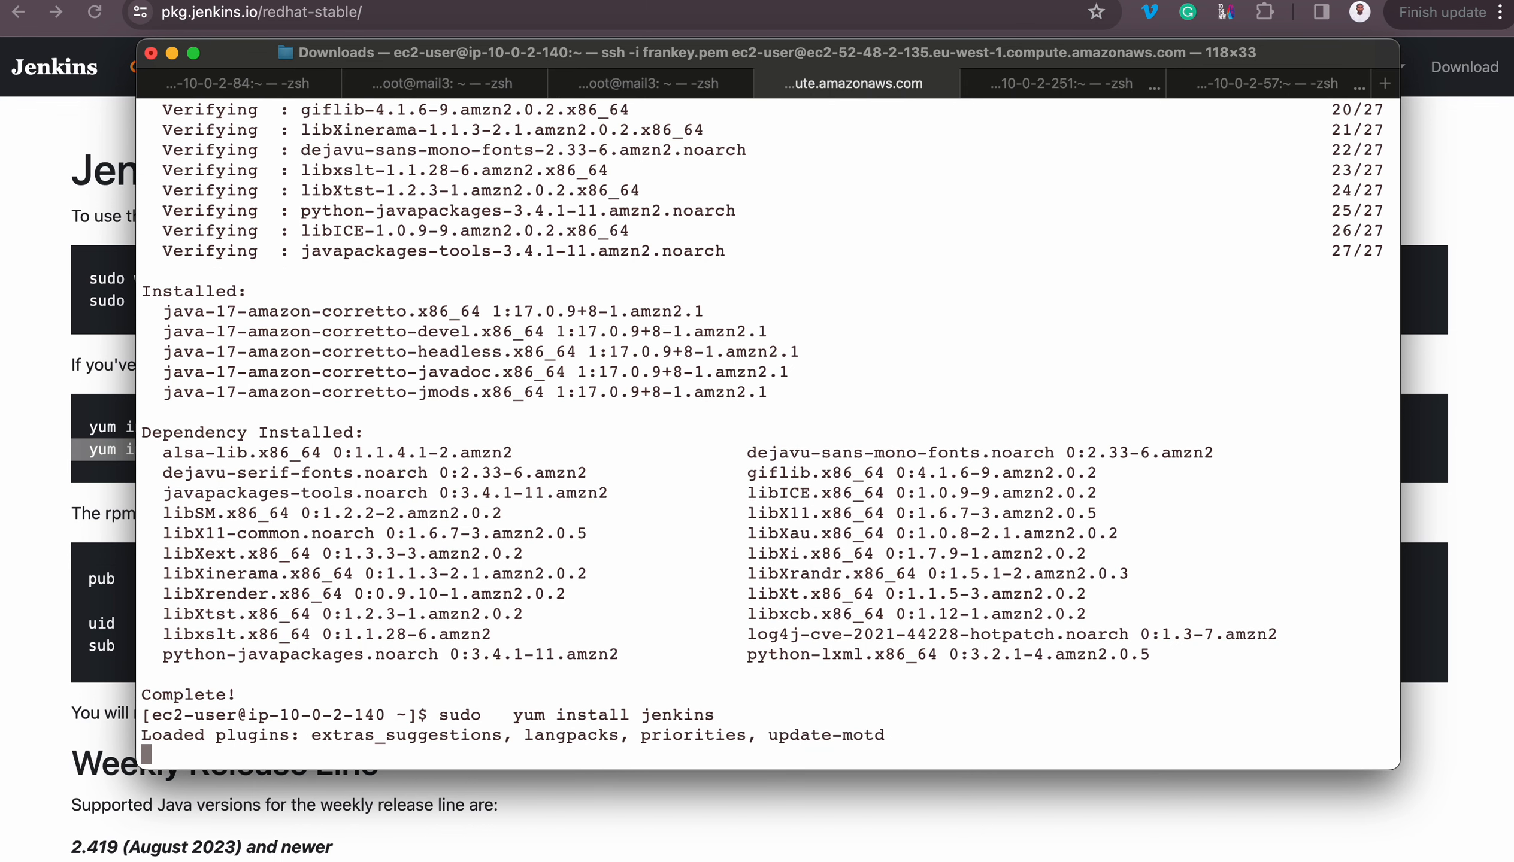
{"action": "type", "text": "y"}
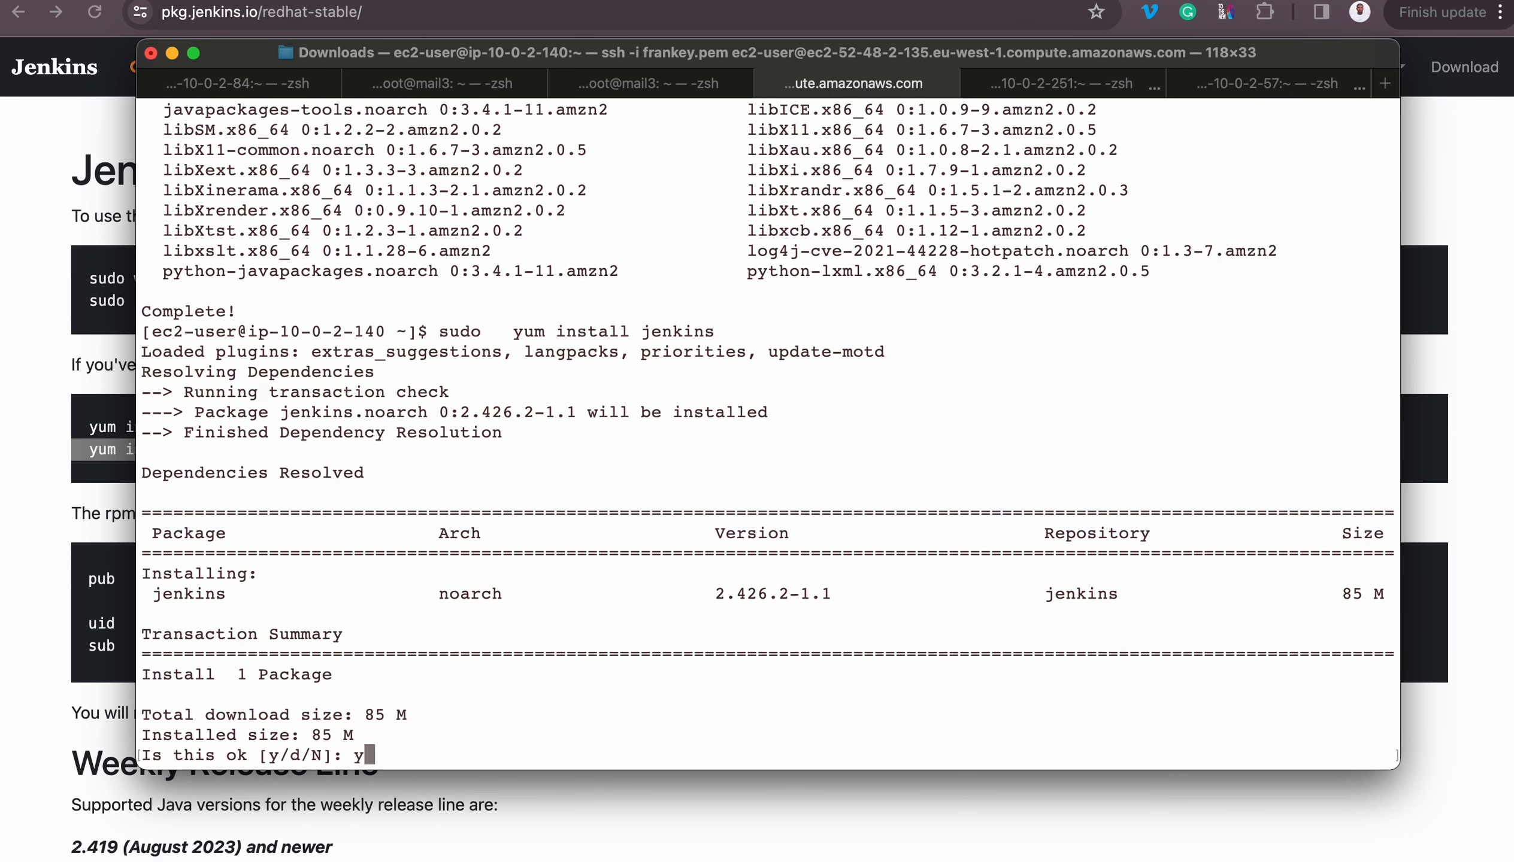
{"action": "key", "text": "Return"}
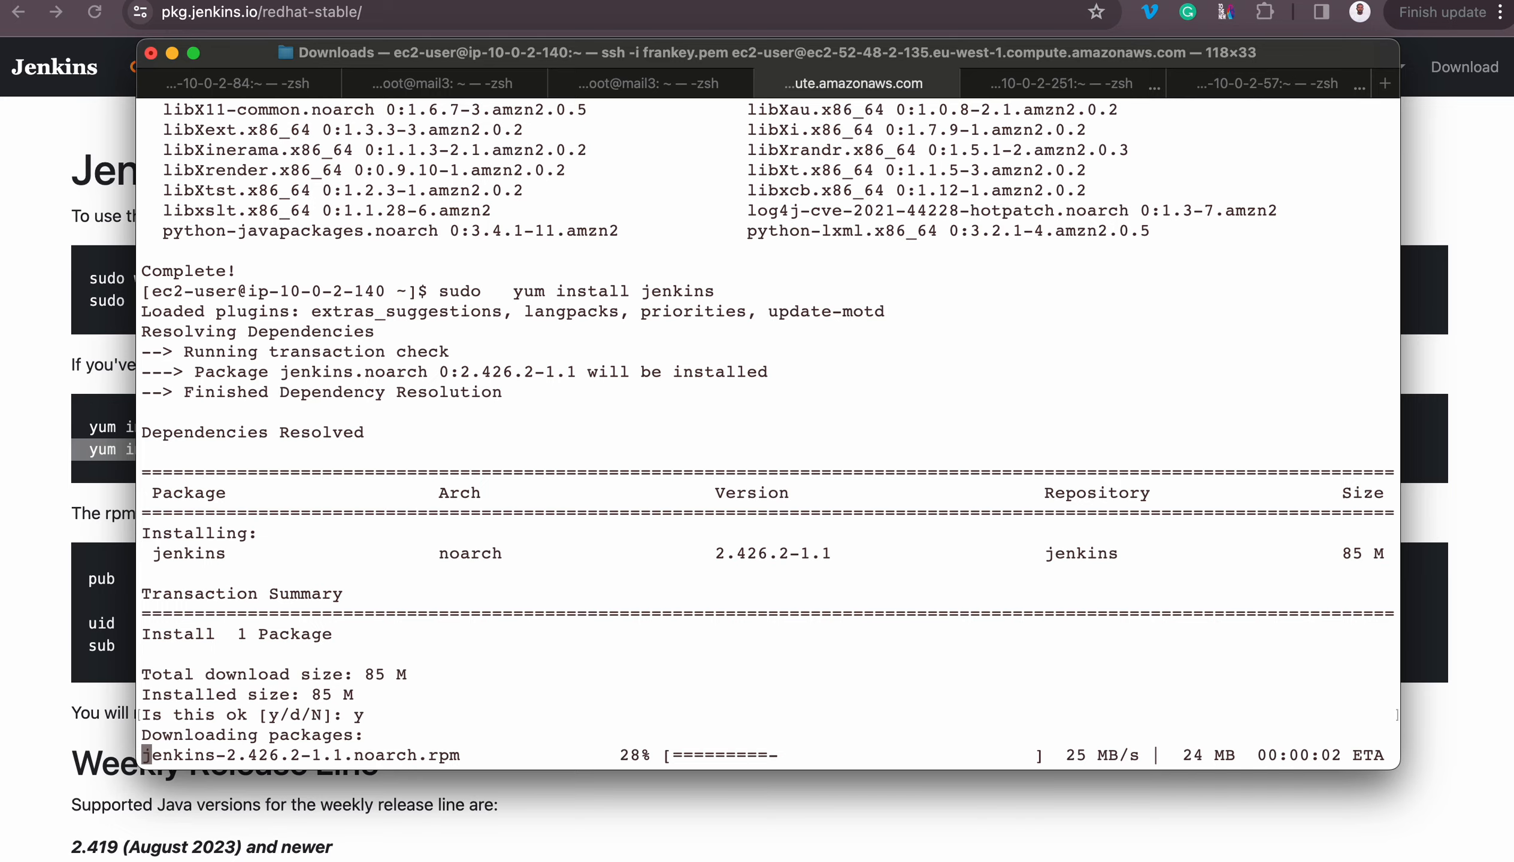
{"action": "key", "text": "super+Tab"}
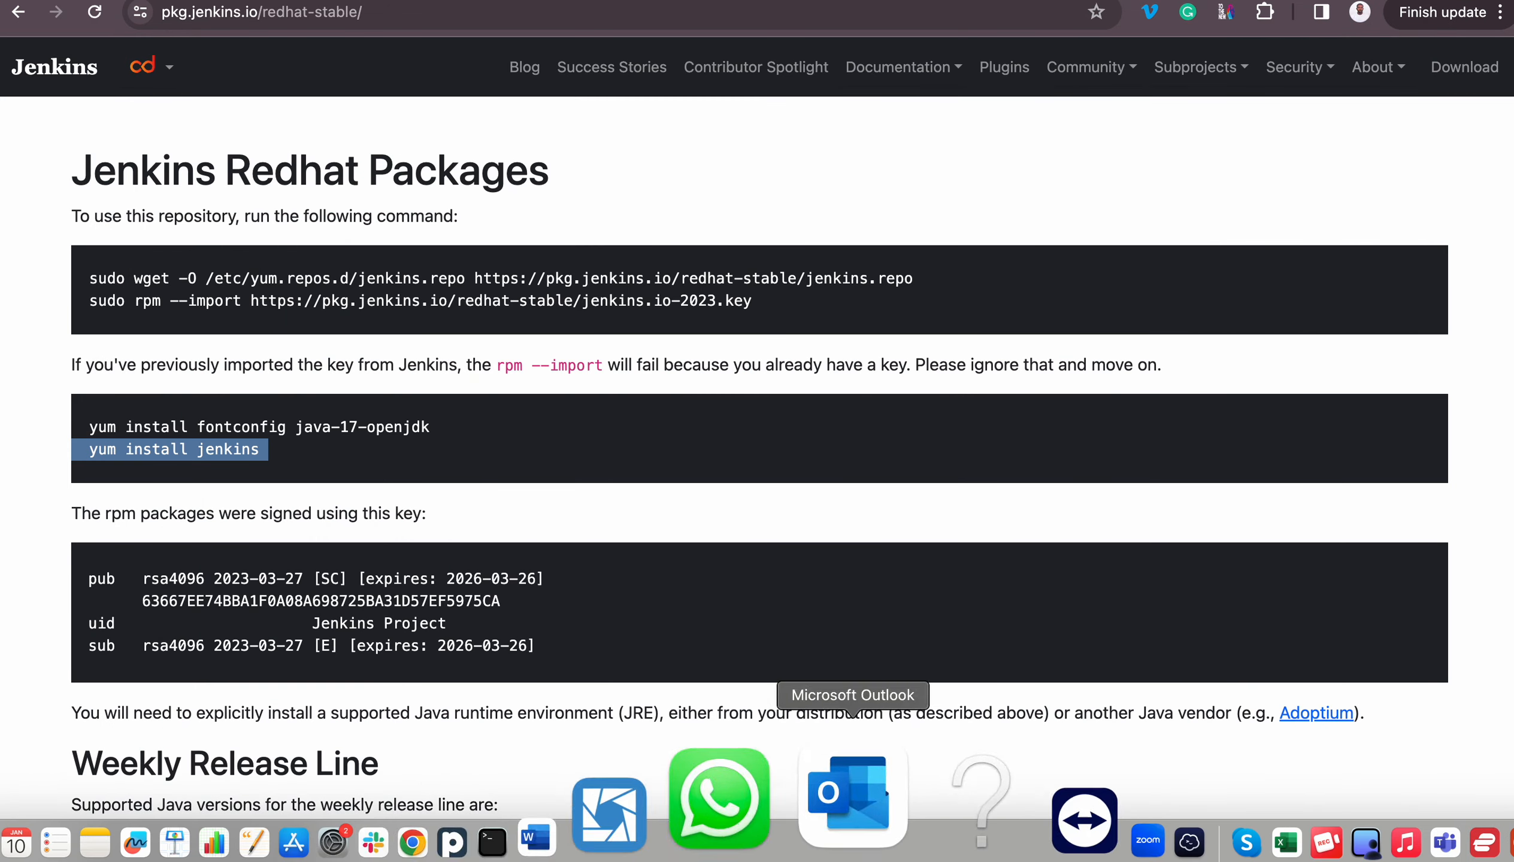
{"action": "left_click", "coordinate": [688, 822]}
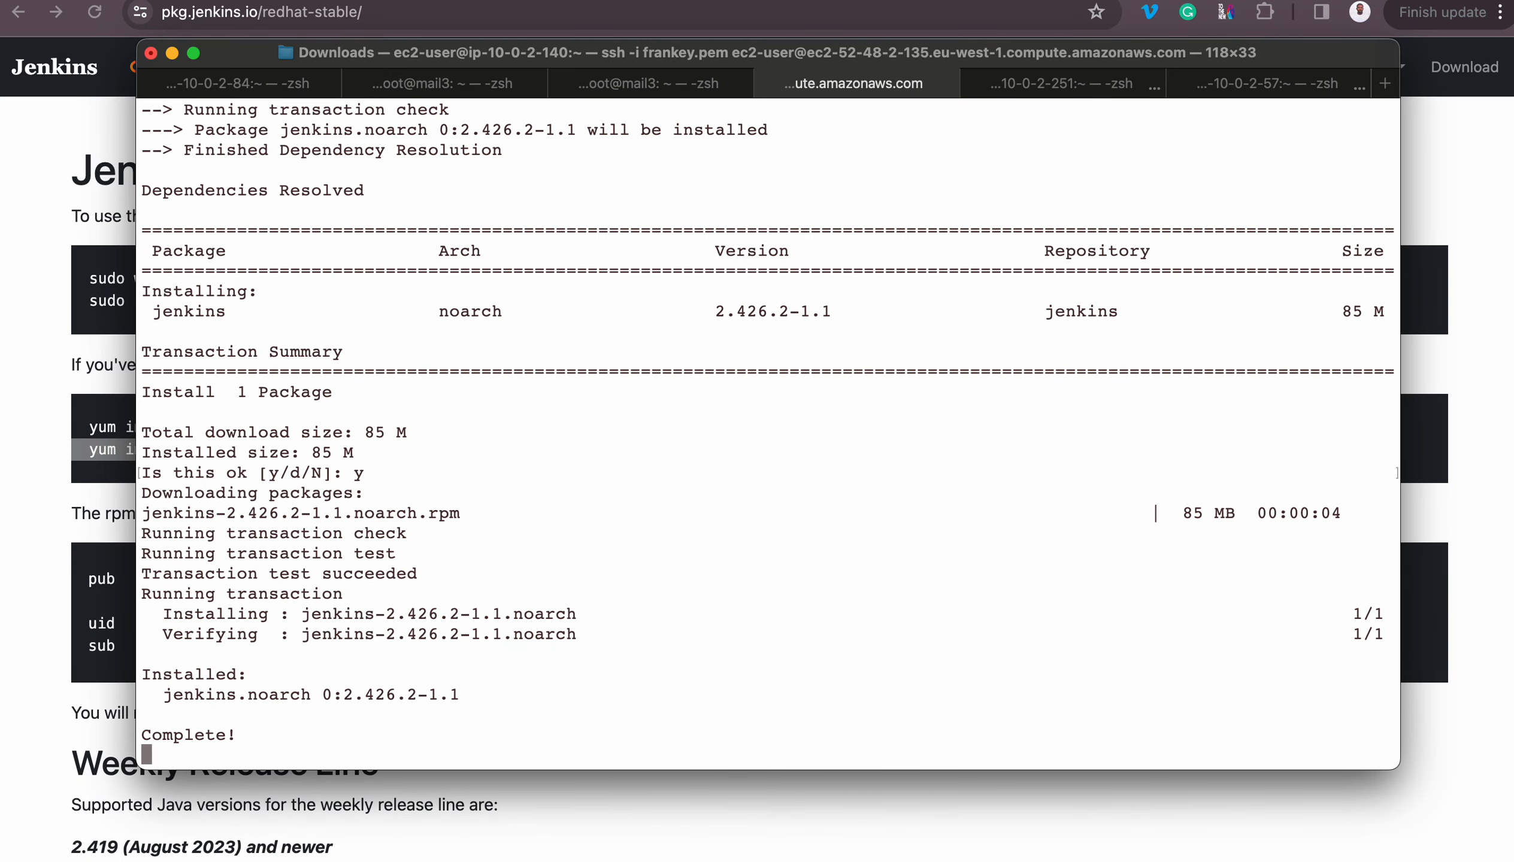
Step: Enable jenkins.service at boot and restart it with sudo systemctl
{"action": "key", "text": "Return"}
{"action": "key", "text": "Return"}
{"action": "key", "text": "Return"}
{"action": "type", "text": "sudo "}
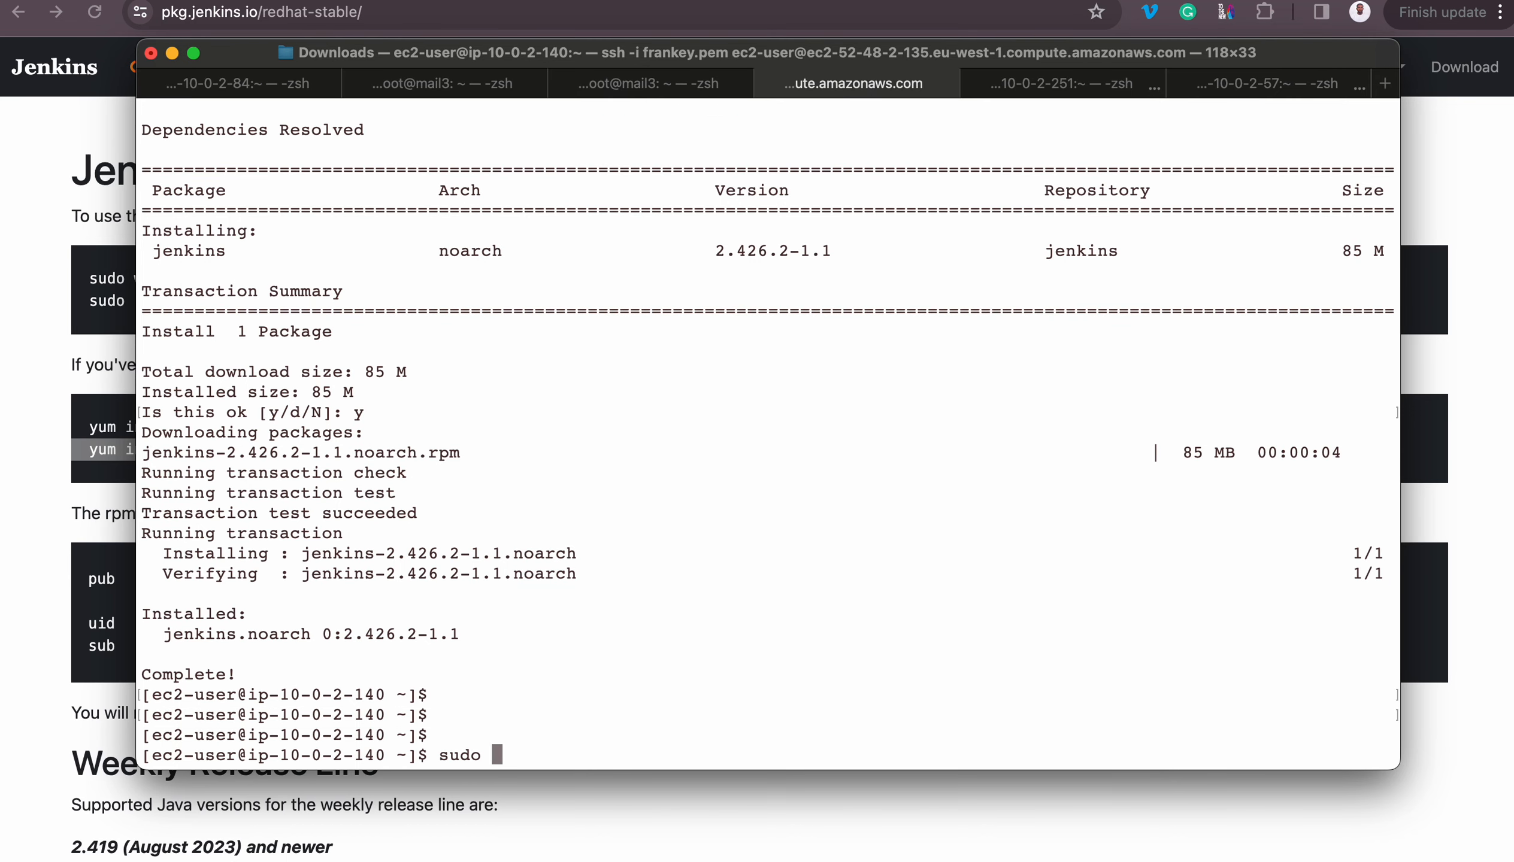
{"action": "type", "text": "systemctl enable jenk"}
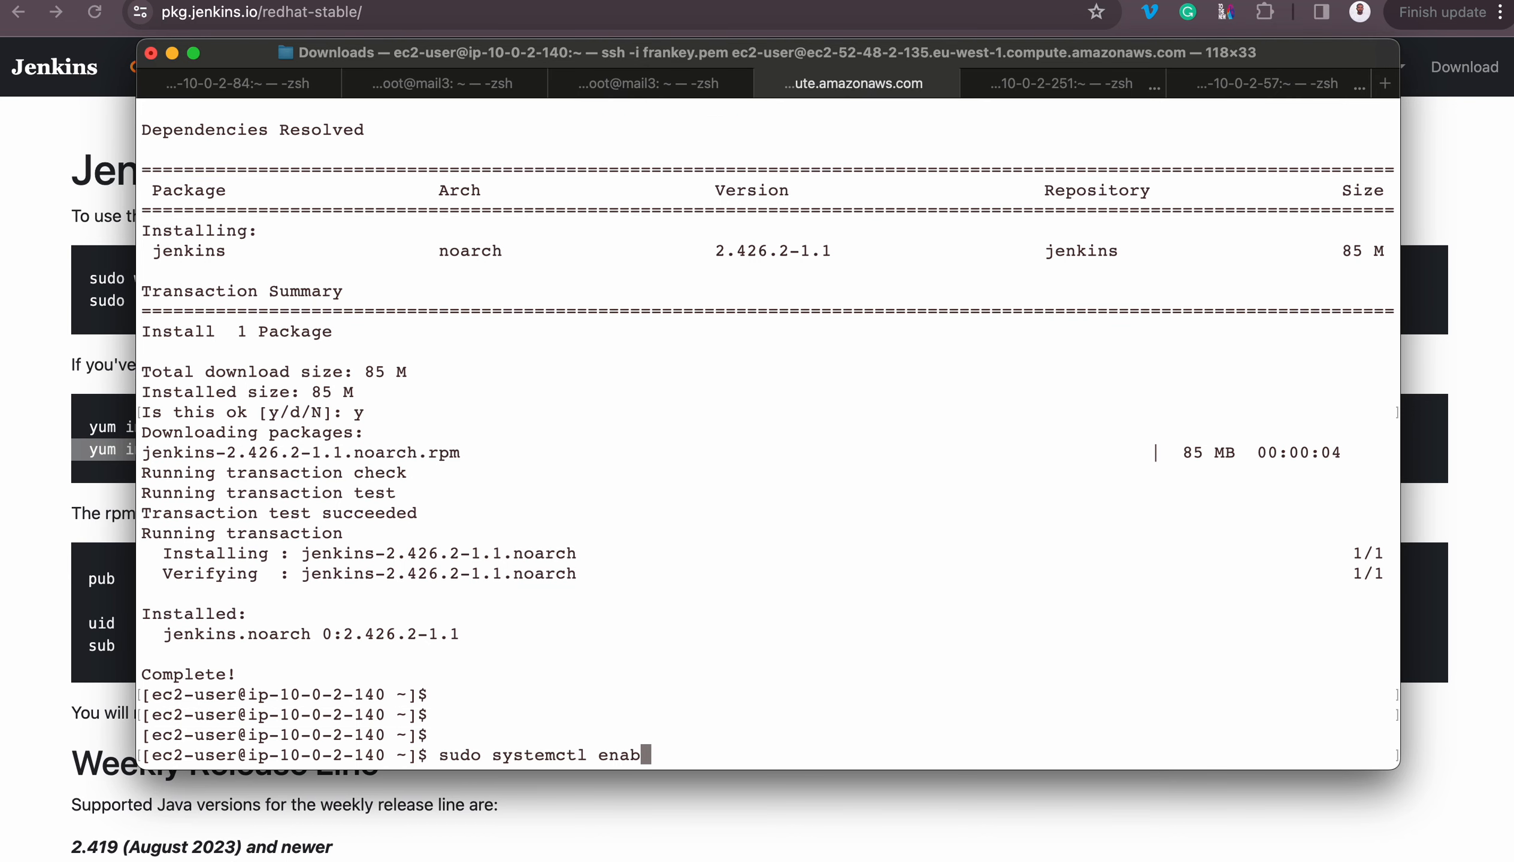
{"action": "key", "text": "Tab"}
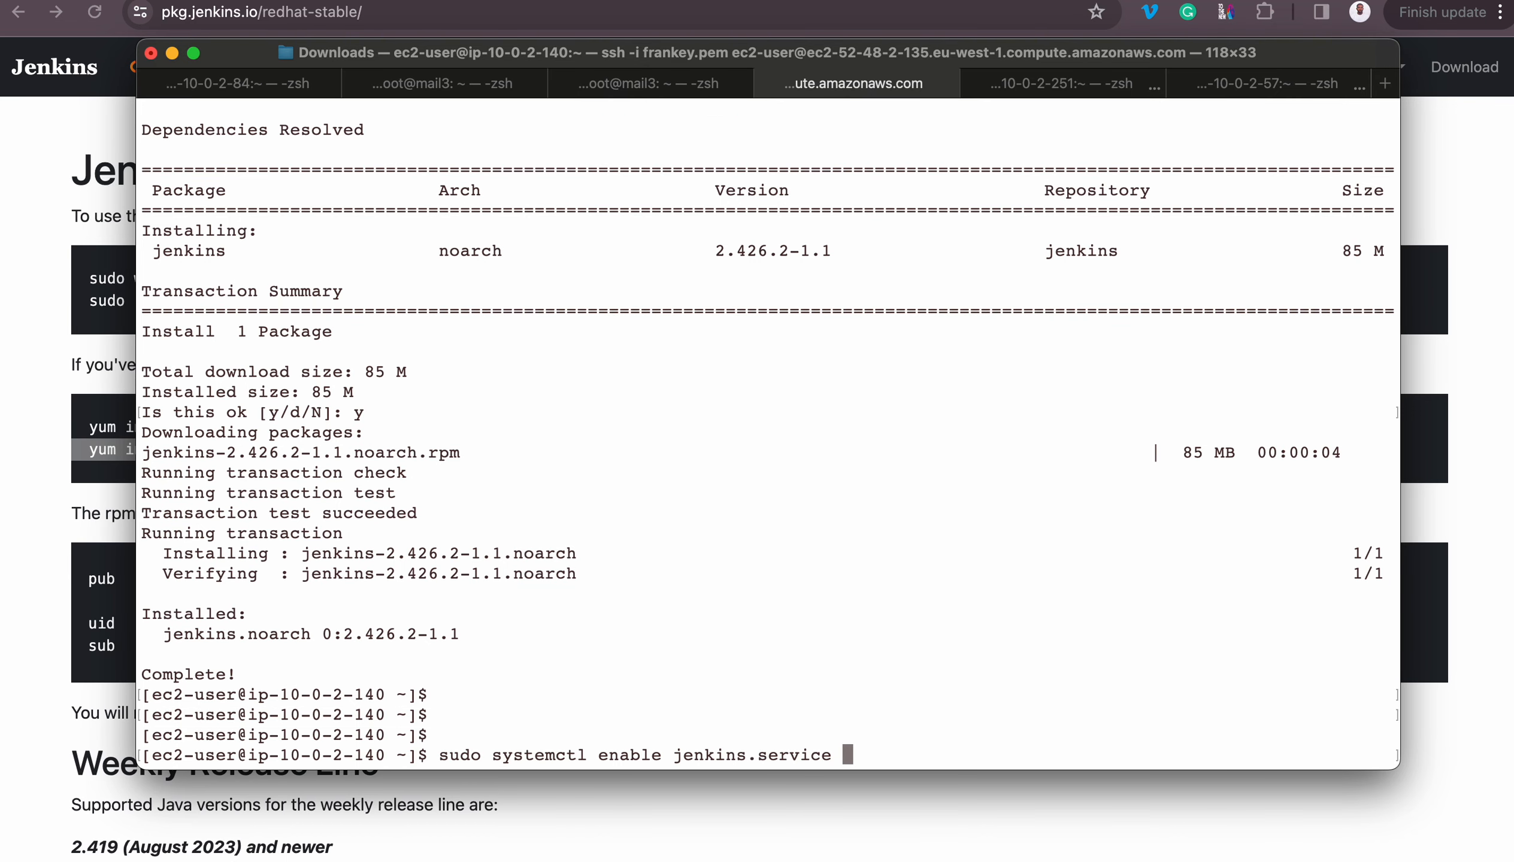
{"action": "key", "text": "Return"}
{"action": "key", "text": "Return"}
{"action": "key", "text": "Return"}
{"action": "key", "text": "Return"}
{"action": "key", "text": "Return"}
{"action": "type", "text": "sus"}
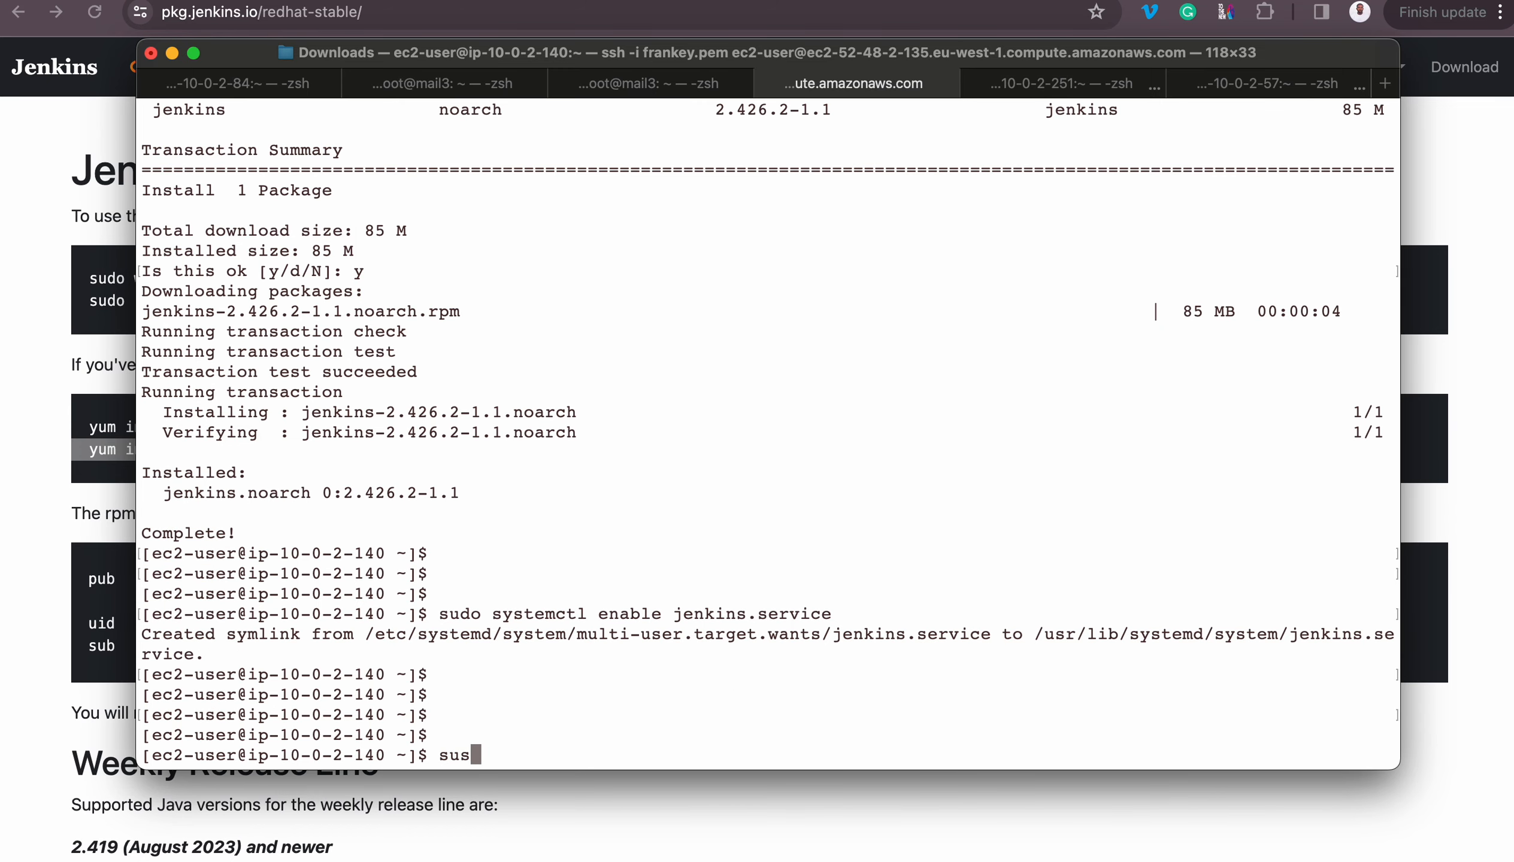
{"action": "key", "text": "BackSpace"}
{"action": "type", "text": "do systemctl restart "}
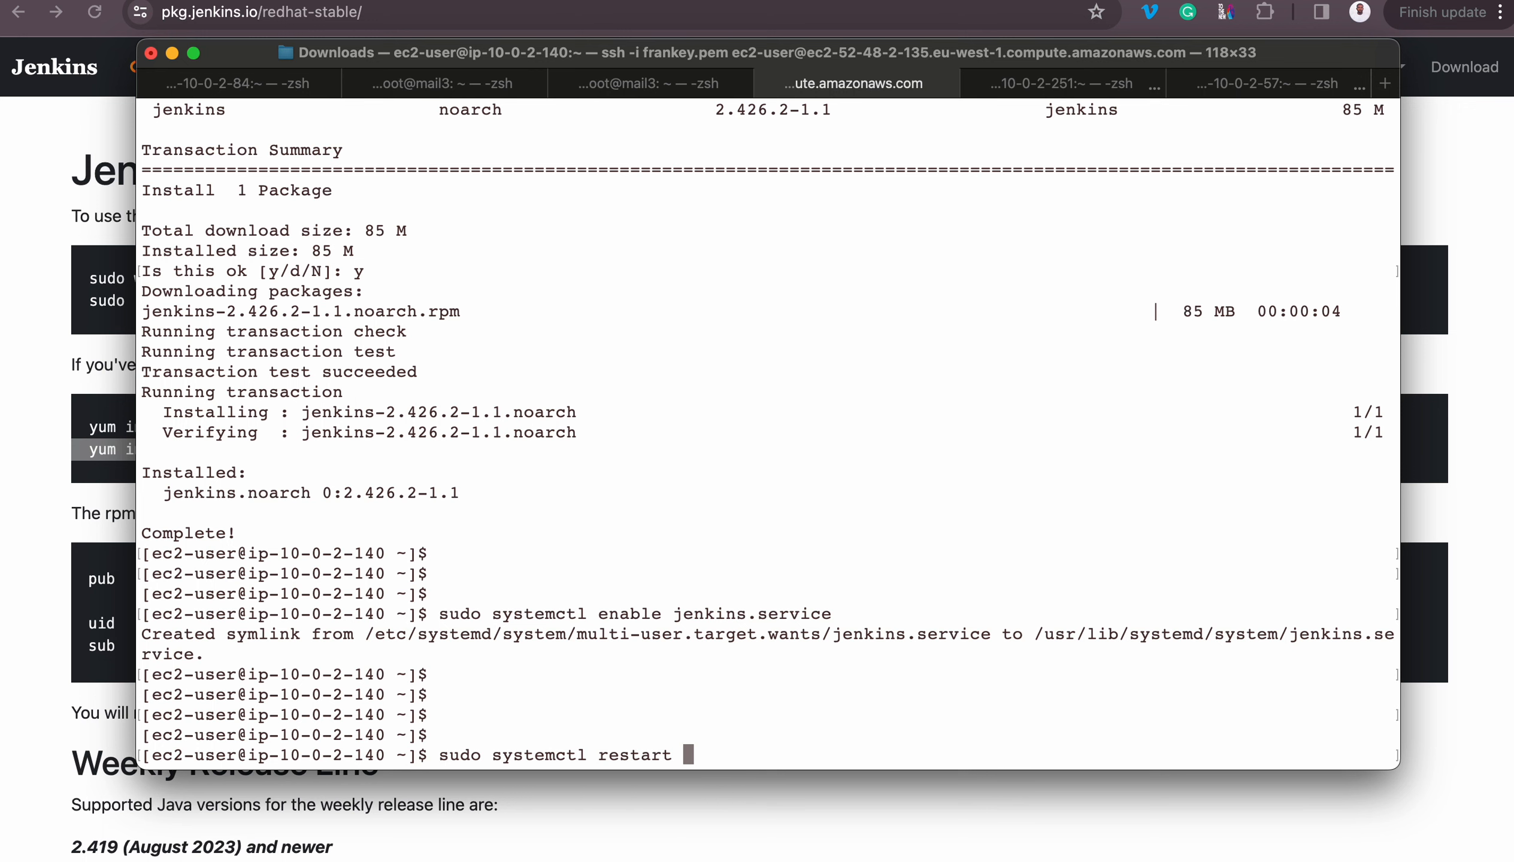
{"action": "type", "text": "jenkins.service"}
{"action": "key", "text": "Return"}
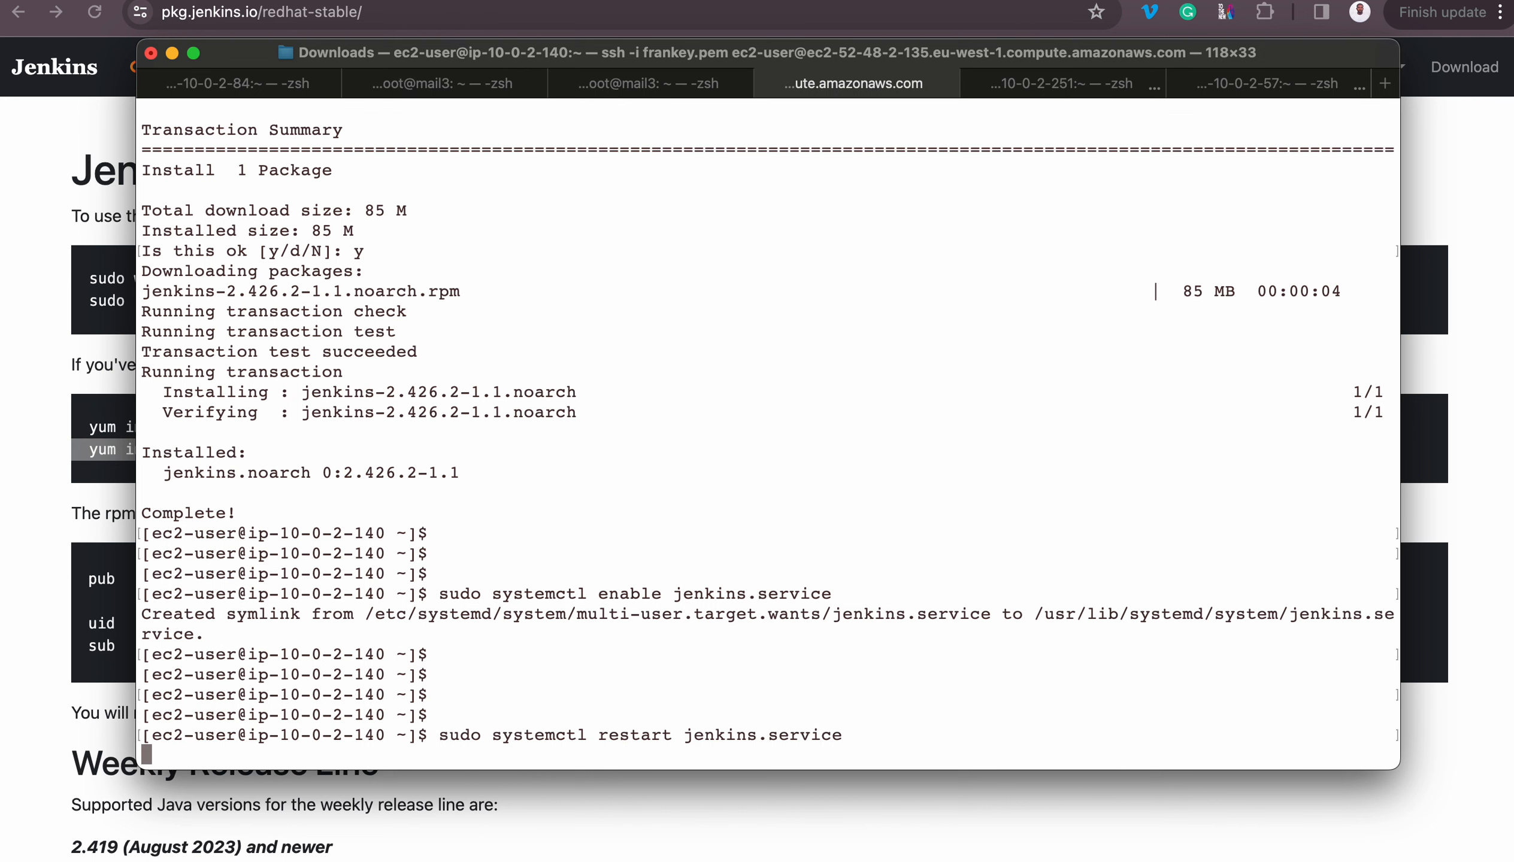
{"action": "key", "text": "Return"}
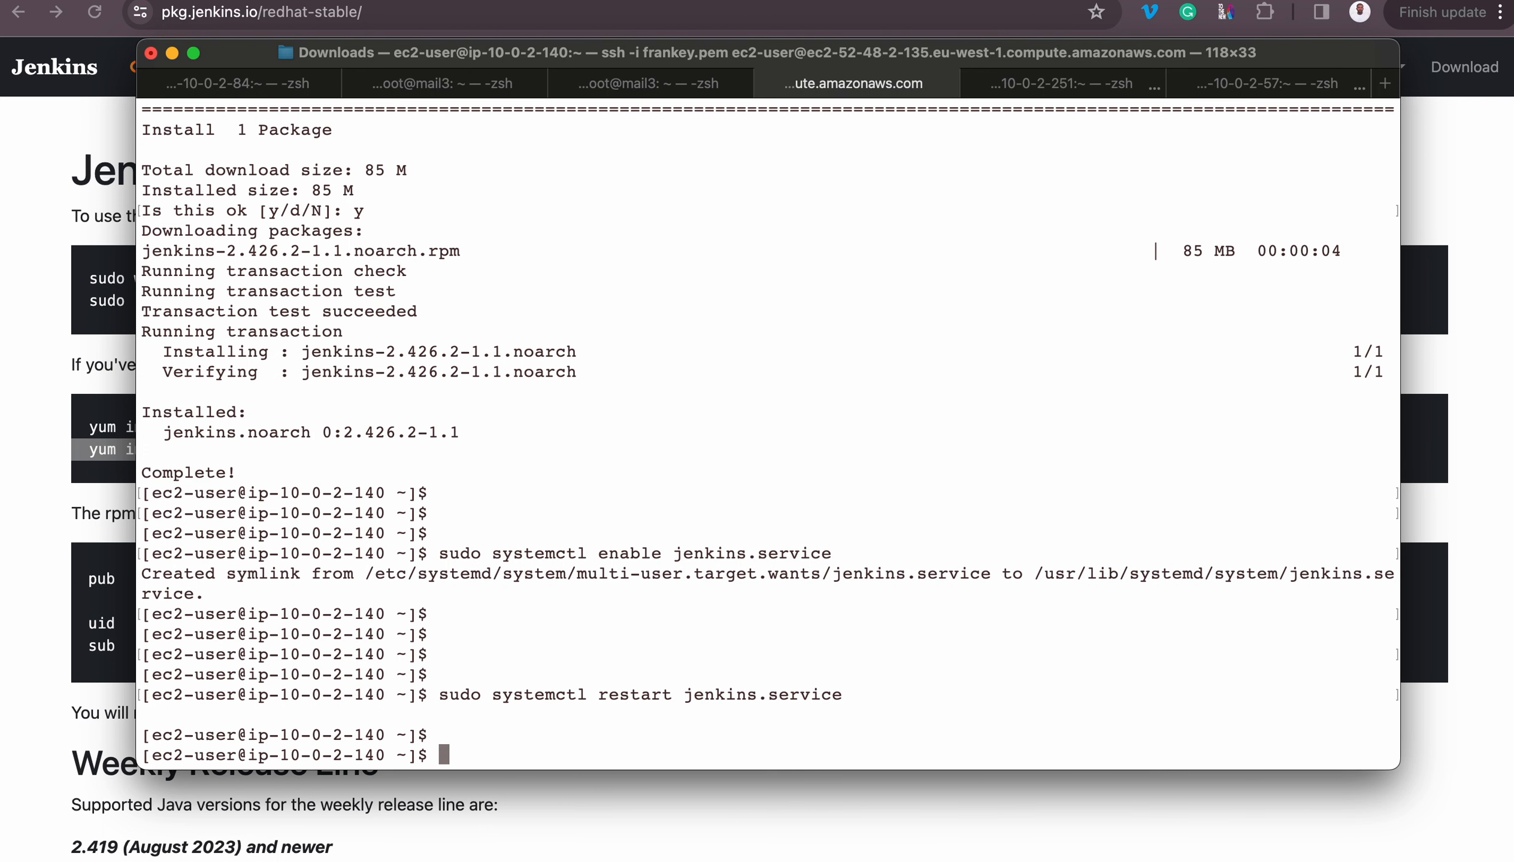
{"action": "key", "text": "Return"}
{"action": "key", "text": "Return"}
{"action": "key", "text": "Return"}
Step: Look up the public IP with curl ident.me and paste 52.48.2.135 into a new browser tab
{"action": "type", "text": "curl ident.me"}
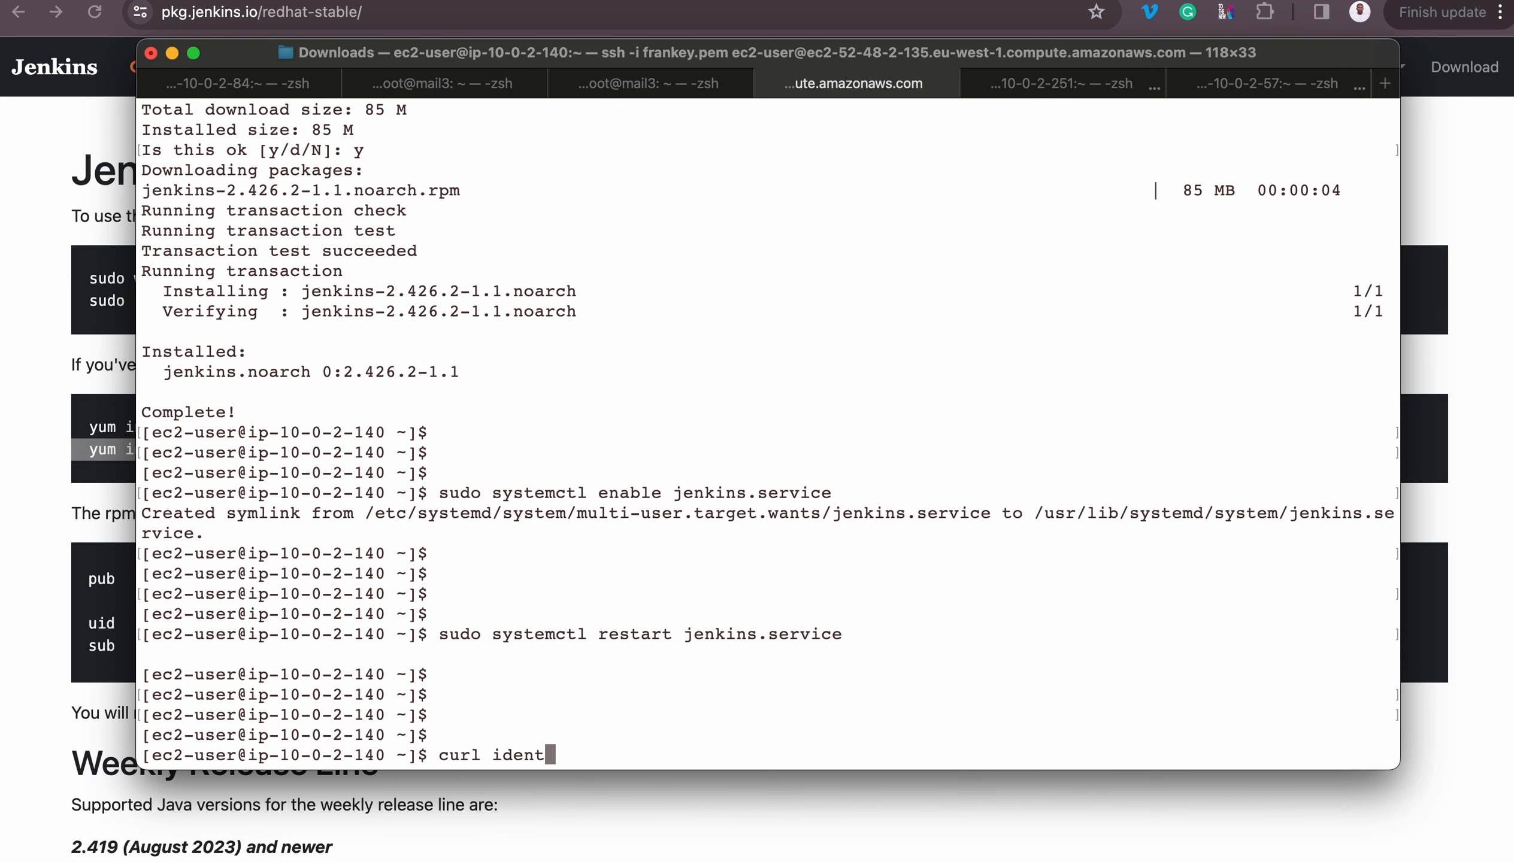
{"action": "key", "text": "Return"}
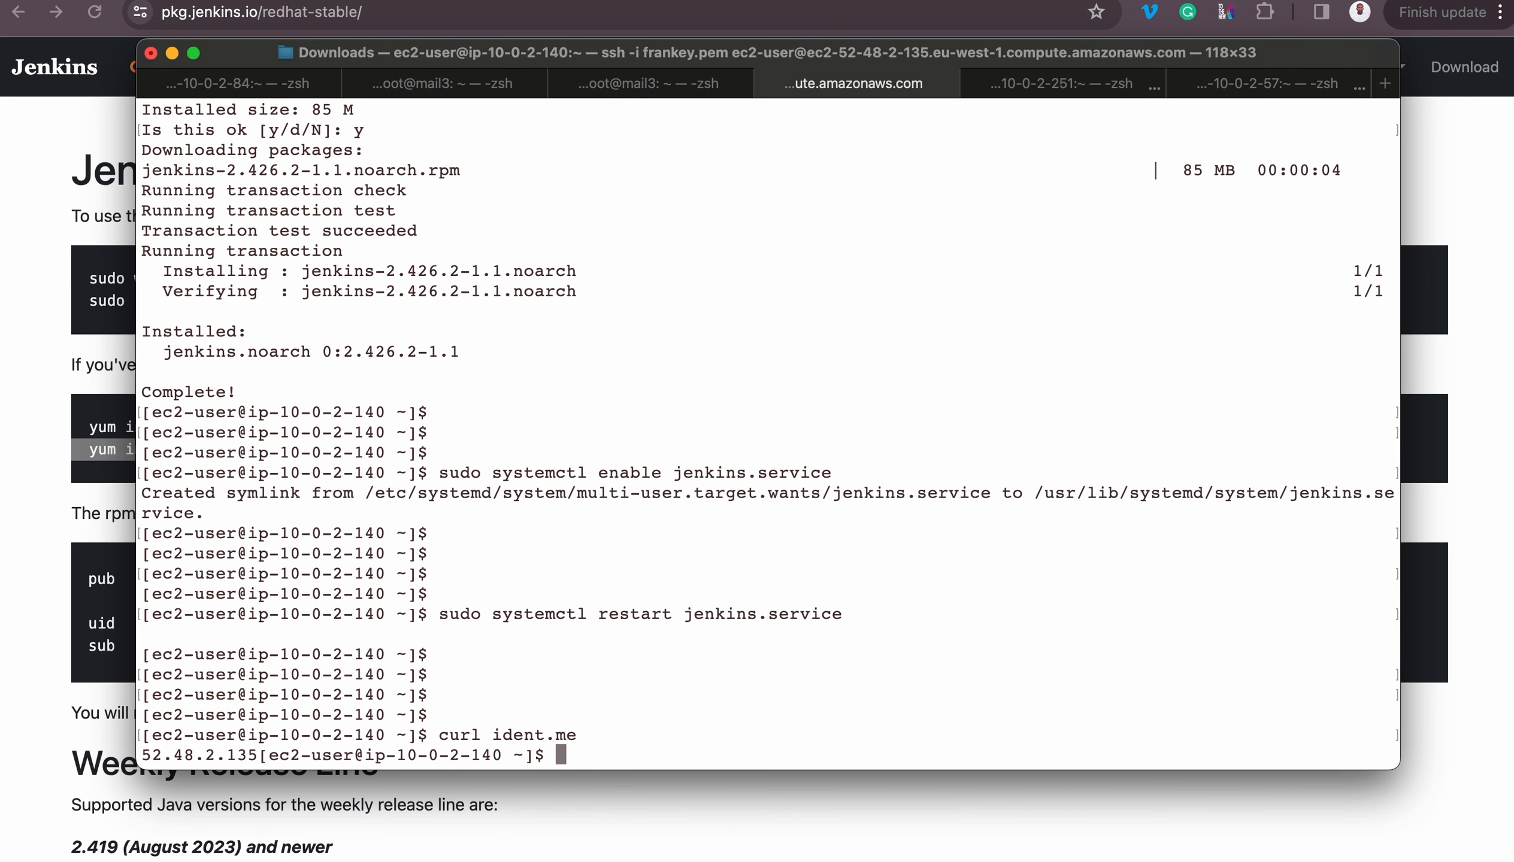
{"action": "left_click_drag", "start_coordinate": [259, 755], "coordinate": [141, 755]}
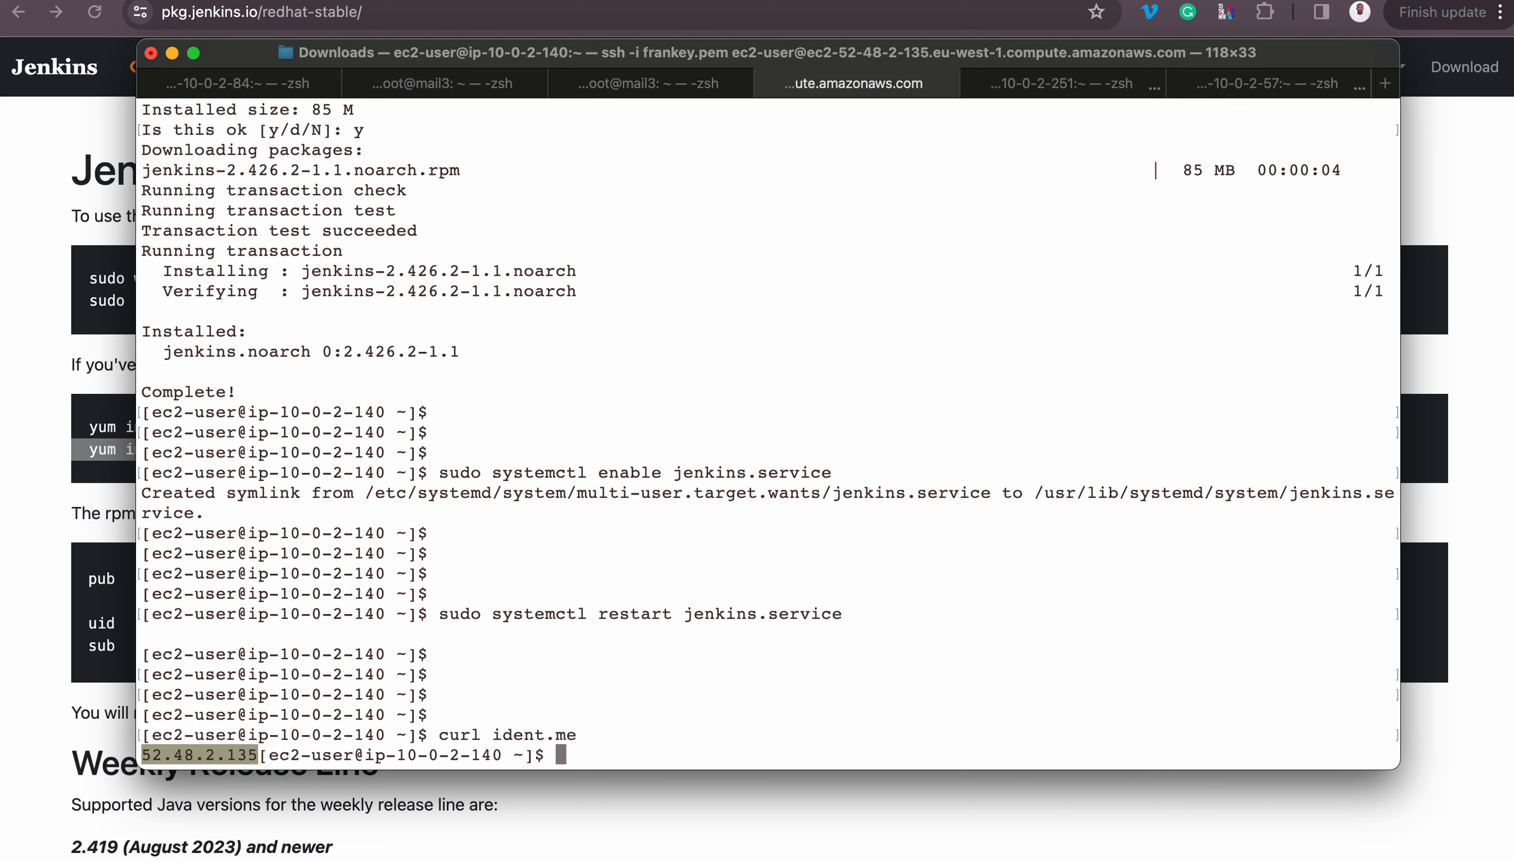
{"action": "right_click", "coordinate": [157, 758]}
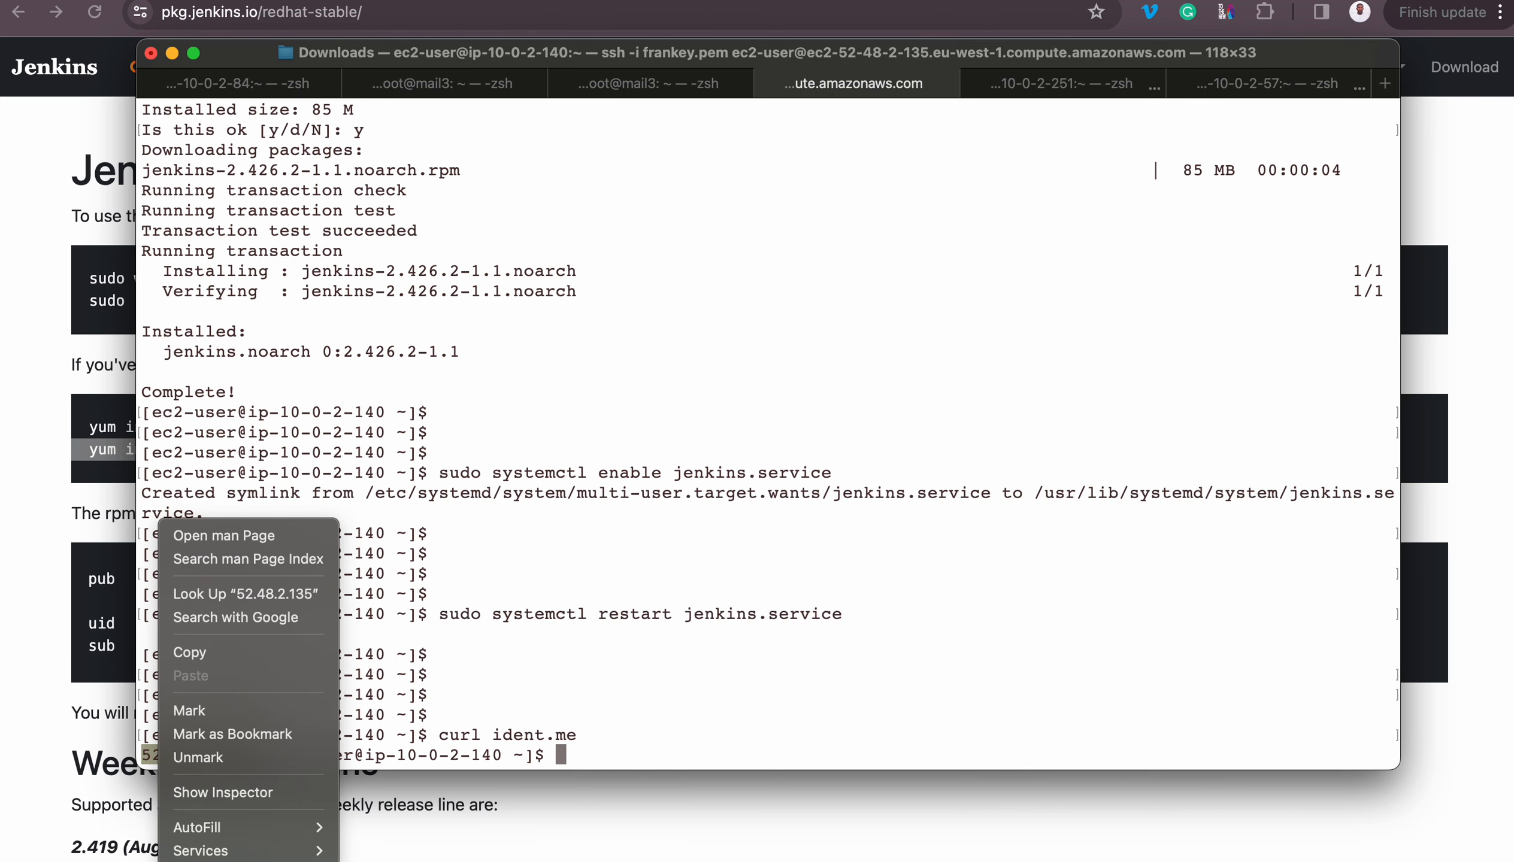
{"action": "left_click", "coordinate": [198, 652]}
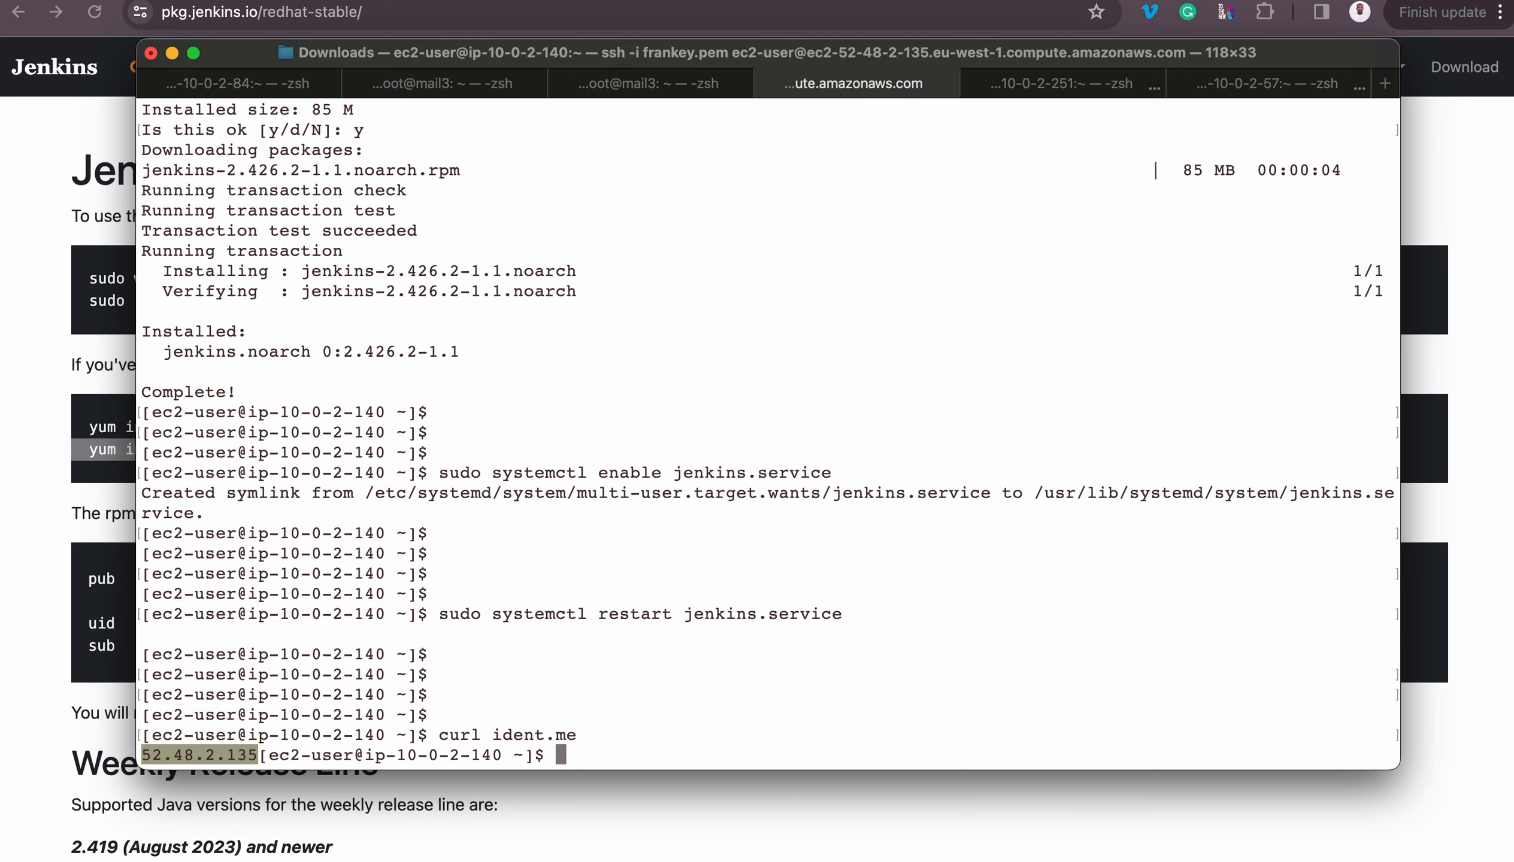
{"action": "key", "text": "super+Tab"}
{"action": "key", "text": "super+t"}
{"action": "key", "text": "super+v"}
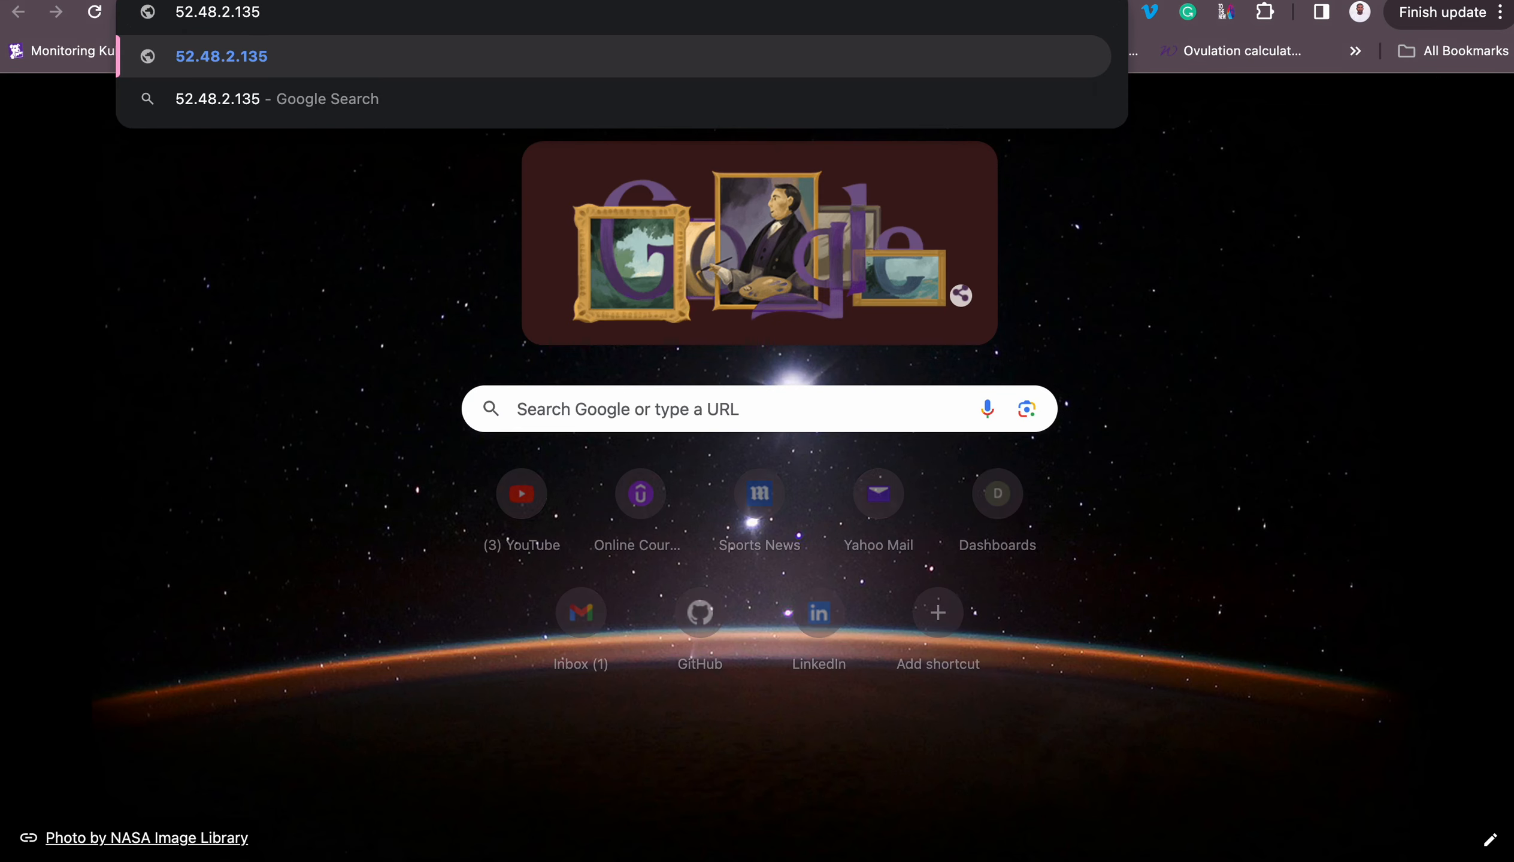
Step: Open Jenkins at 52.48.2.135:8080 and try reading the initialAdminPassword file with cat
{"action": "type", "text": ":8080"}
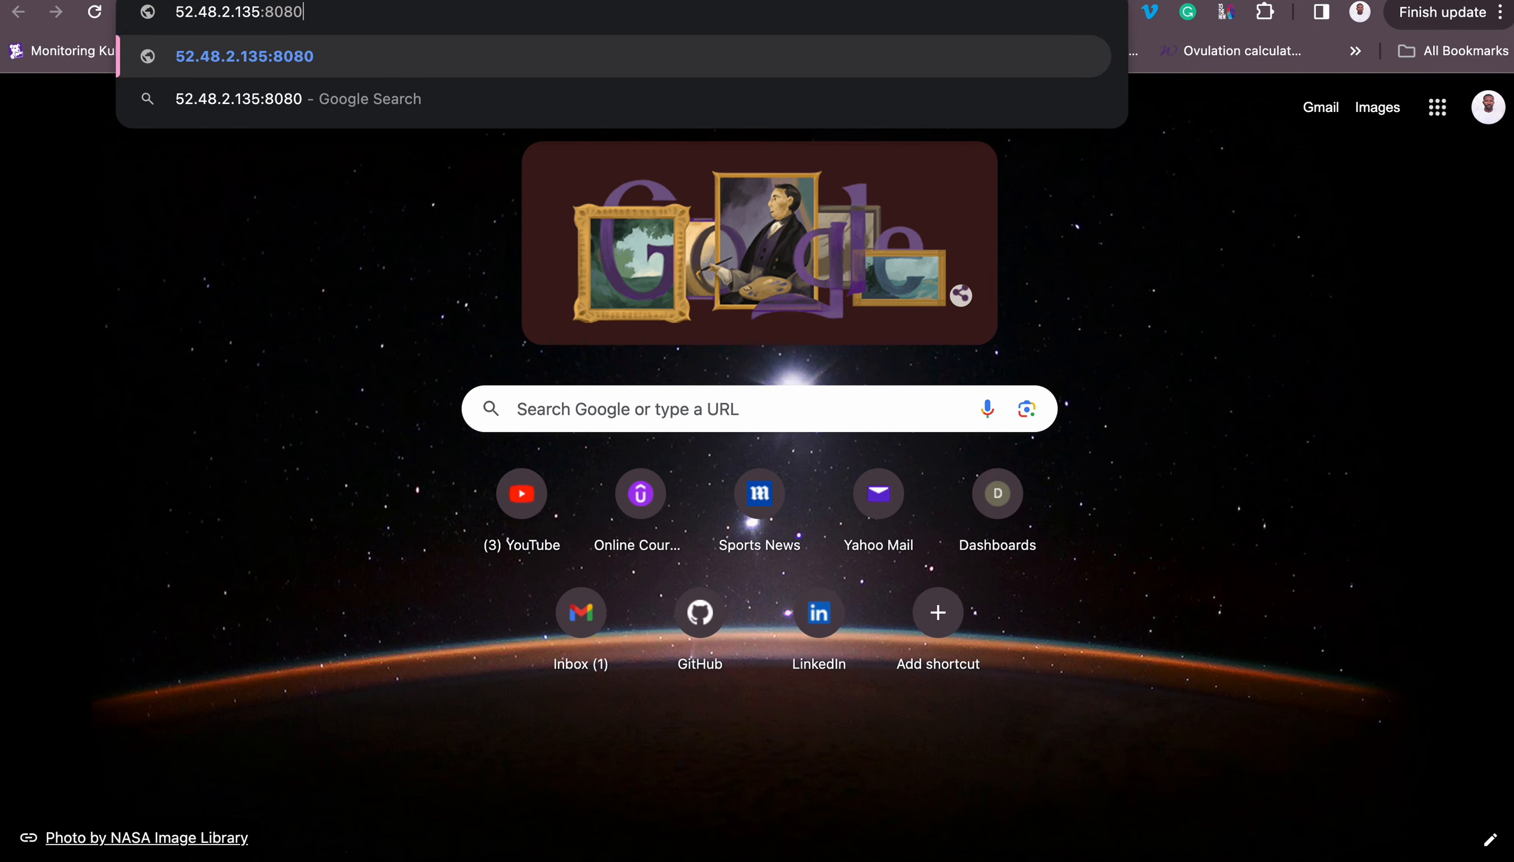
{"action": "key", "text": "Return"}
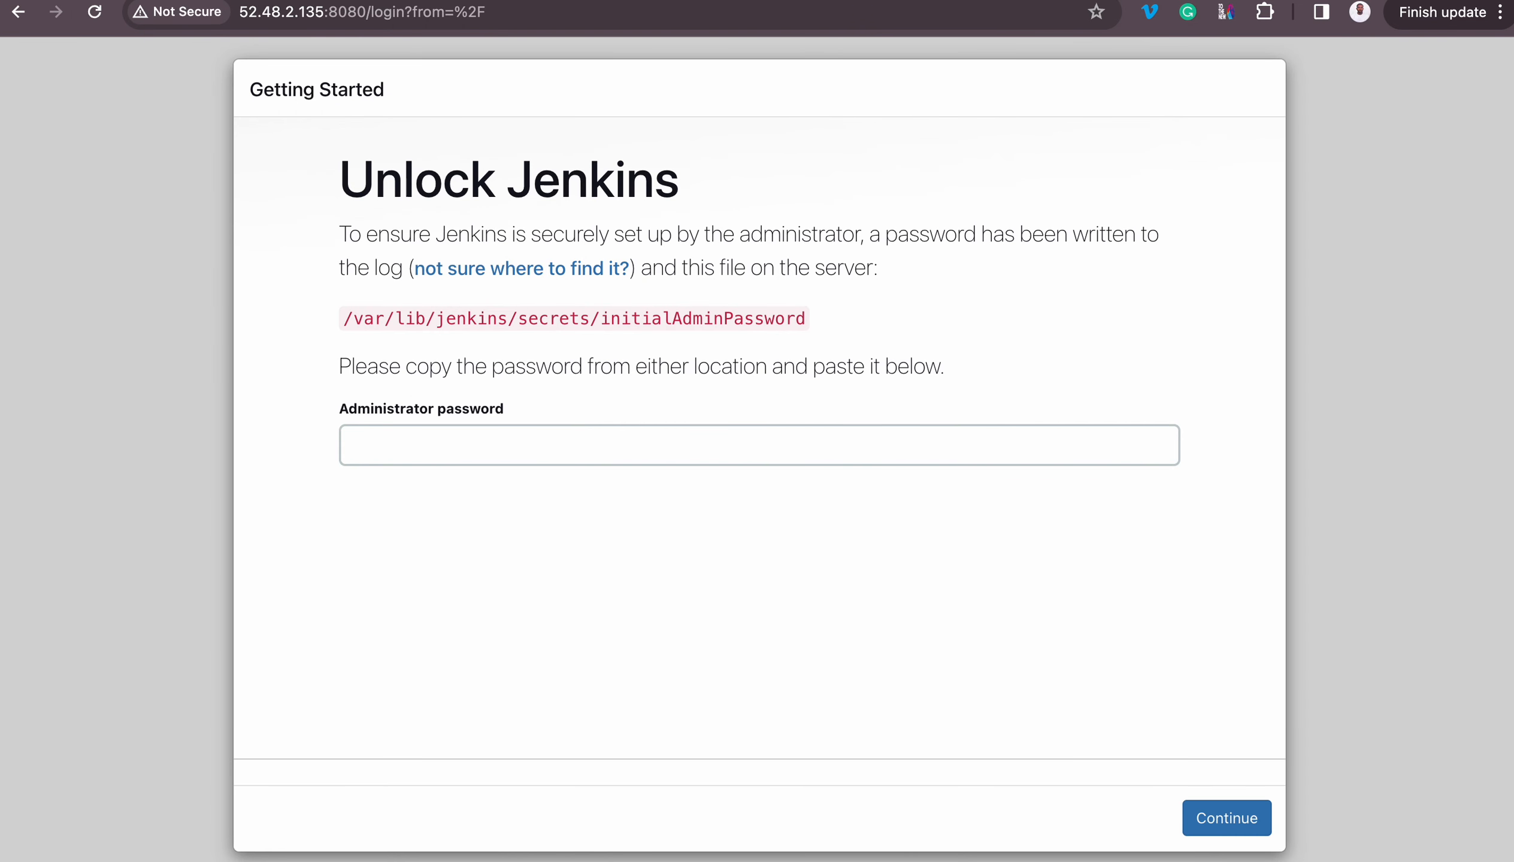
{"action": "triple_click", "coordinate": [554, 318]}
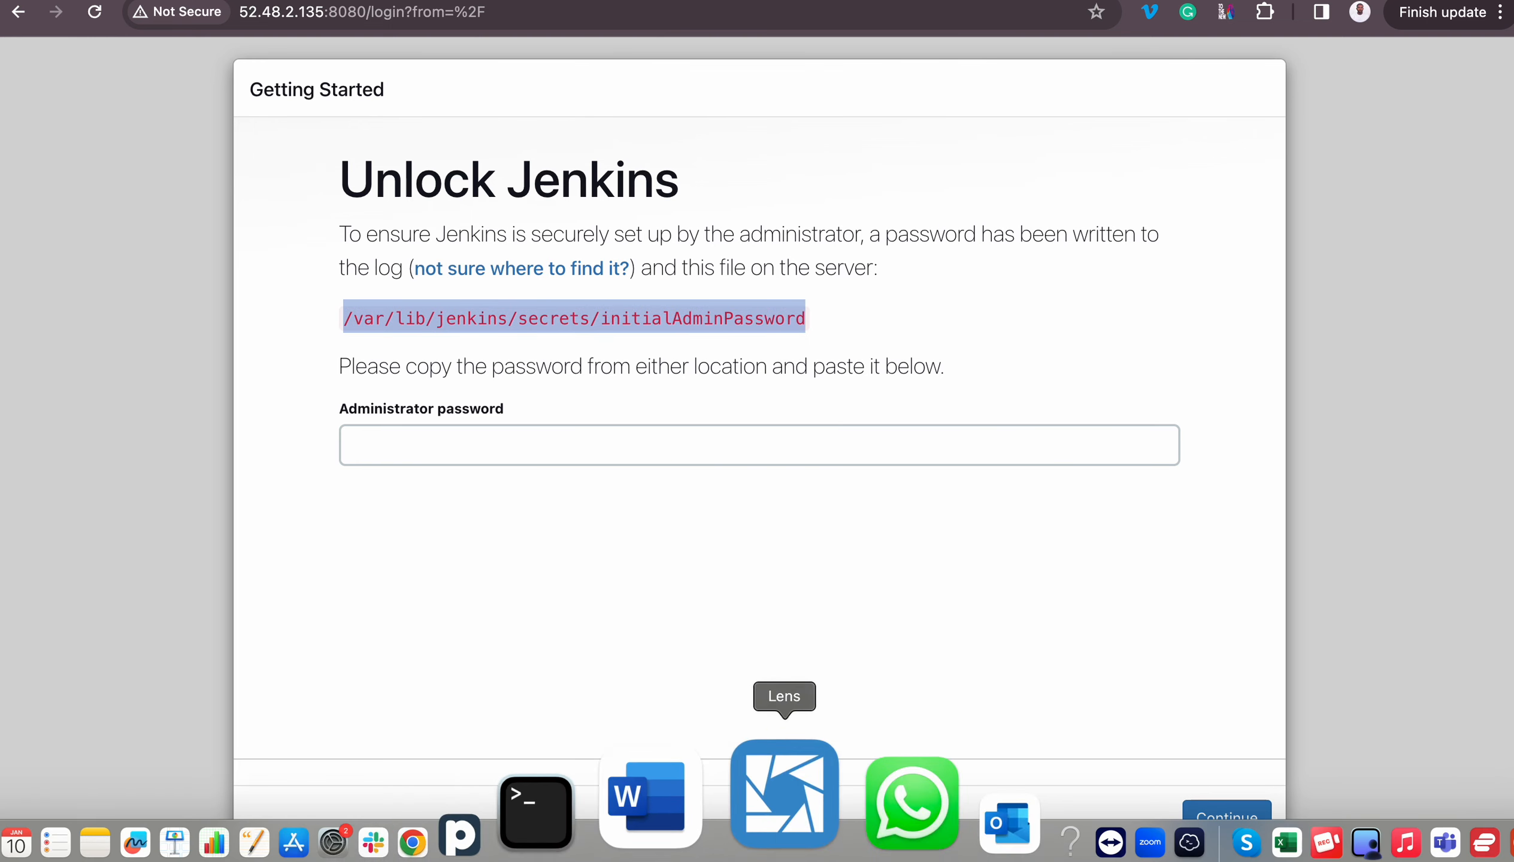
{"action": "left_click", "coordinate": [660, 787]}
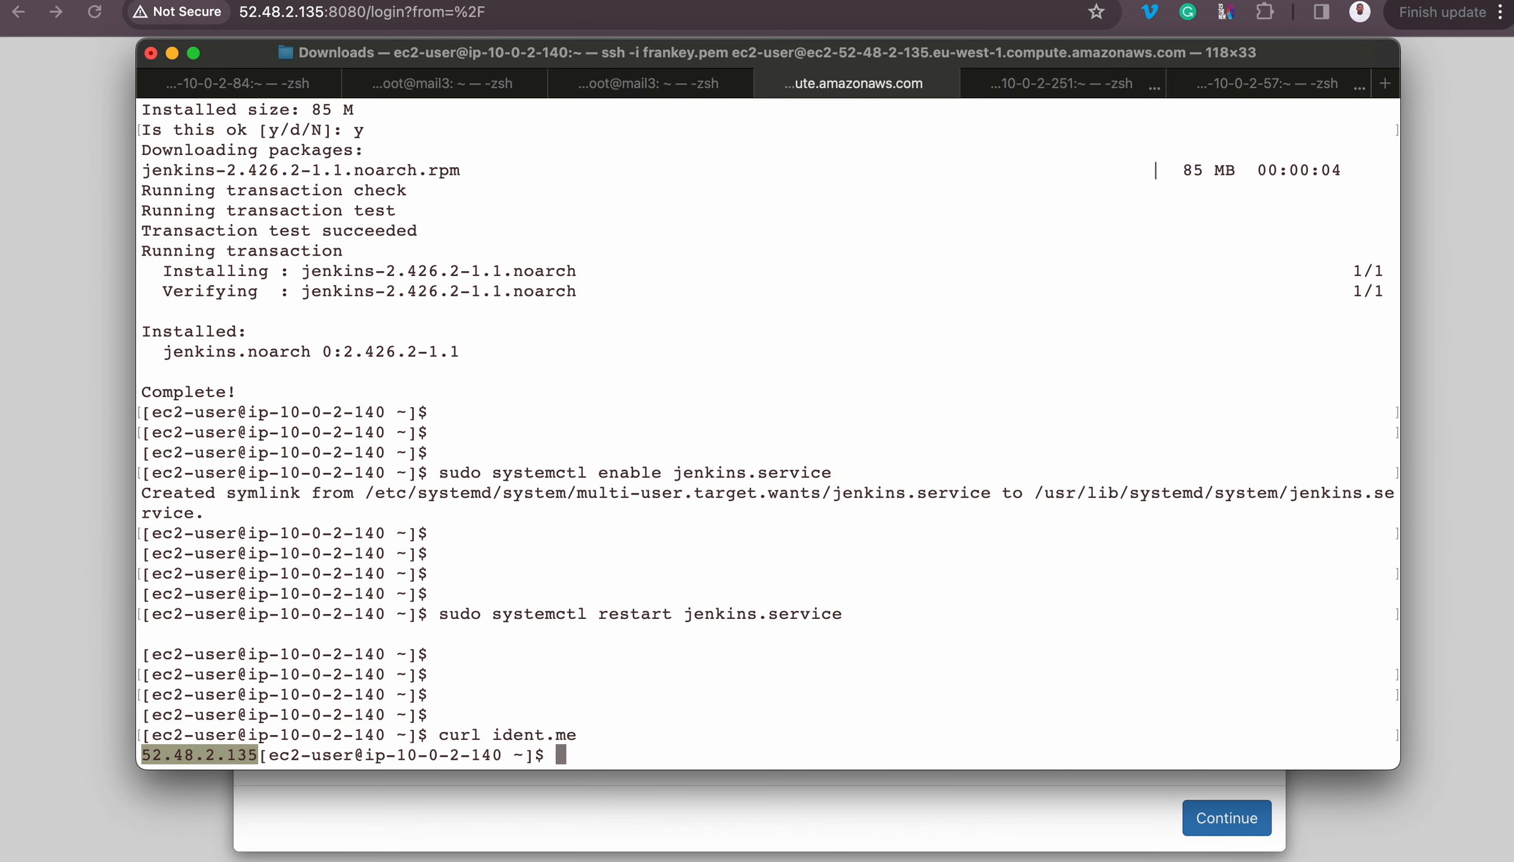
{"action": "type", "text": "cat"}
{"action": "key", "text": "super+v"}
{"action": "key", "text": "Return"}
{"action": "key", "text": "Return"}
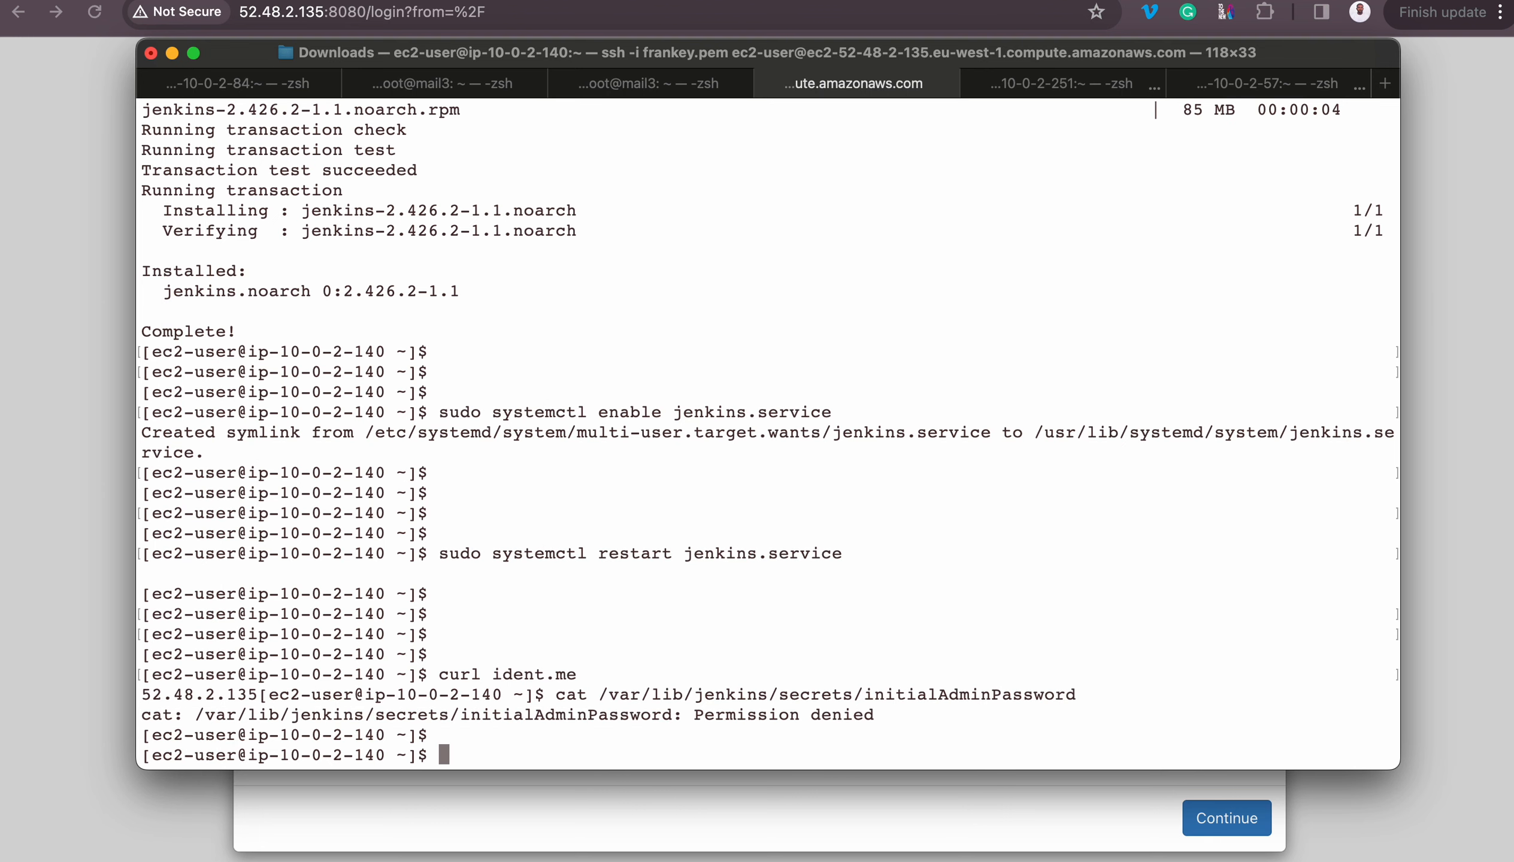
Step: Read the initial admin password with sudo cat and paste it into the Administrator password field
{"action": "type", "text": "sudo cat"}
{"action": "key", "text": "super+v"}
{"action": "key", "text": "Return"}
{"action": "key", "text": "Return"}
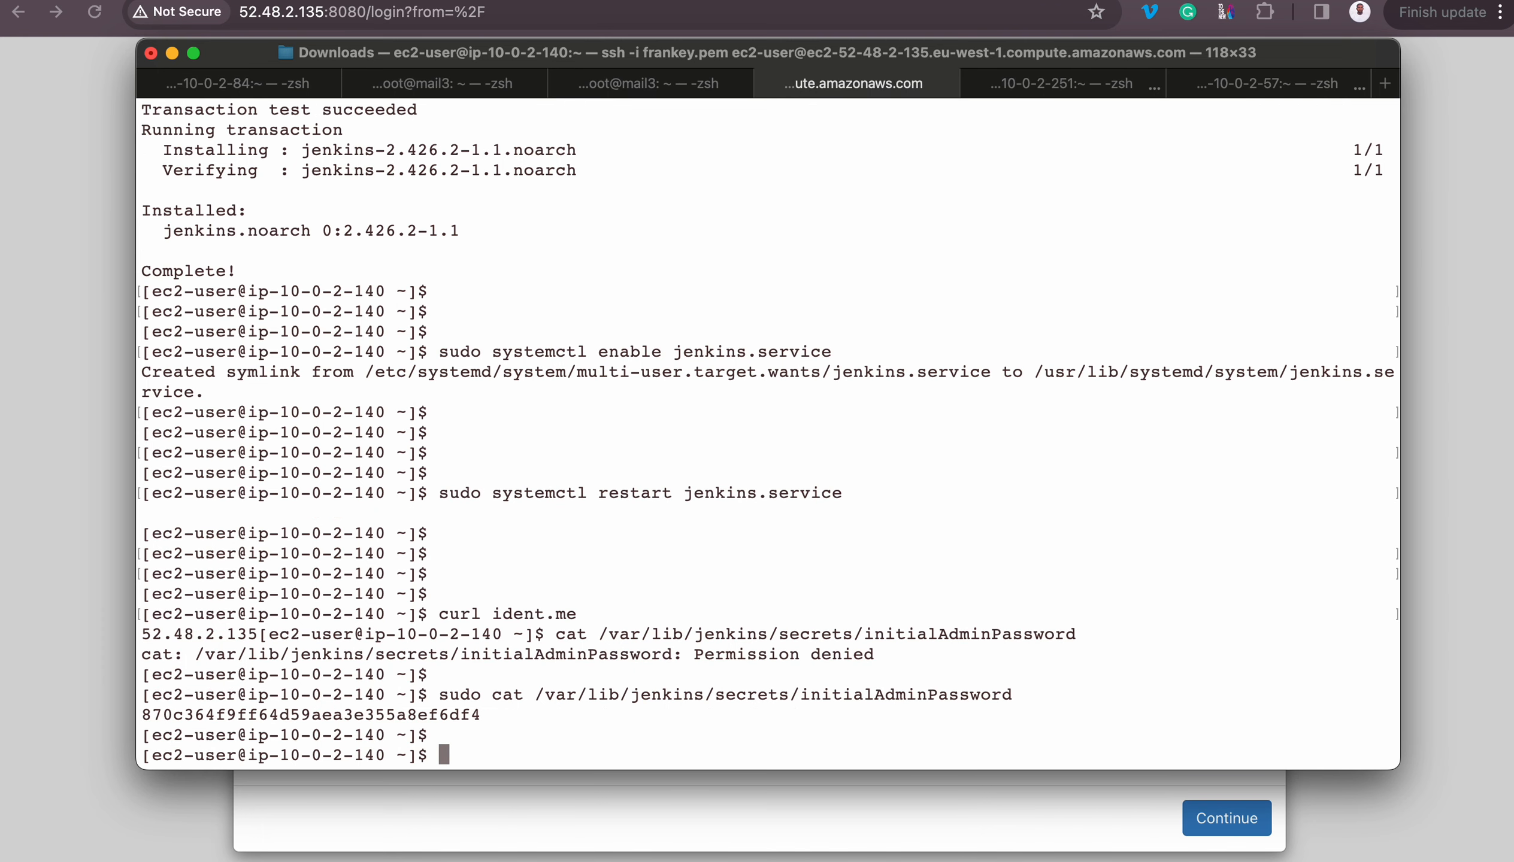
{"action": "double_click", "coordinate": [311, 715]}
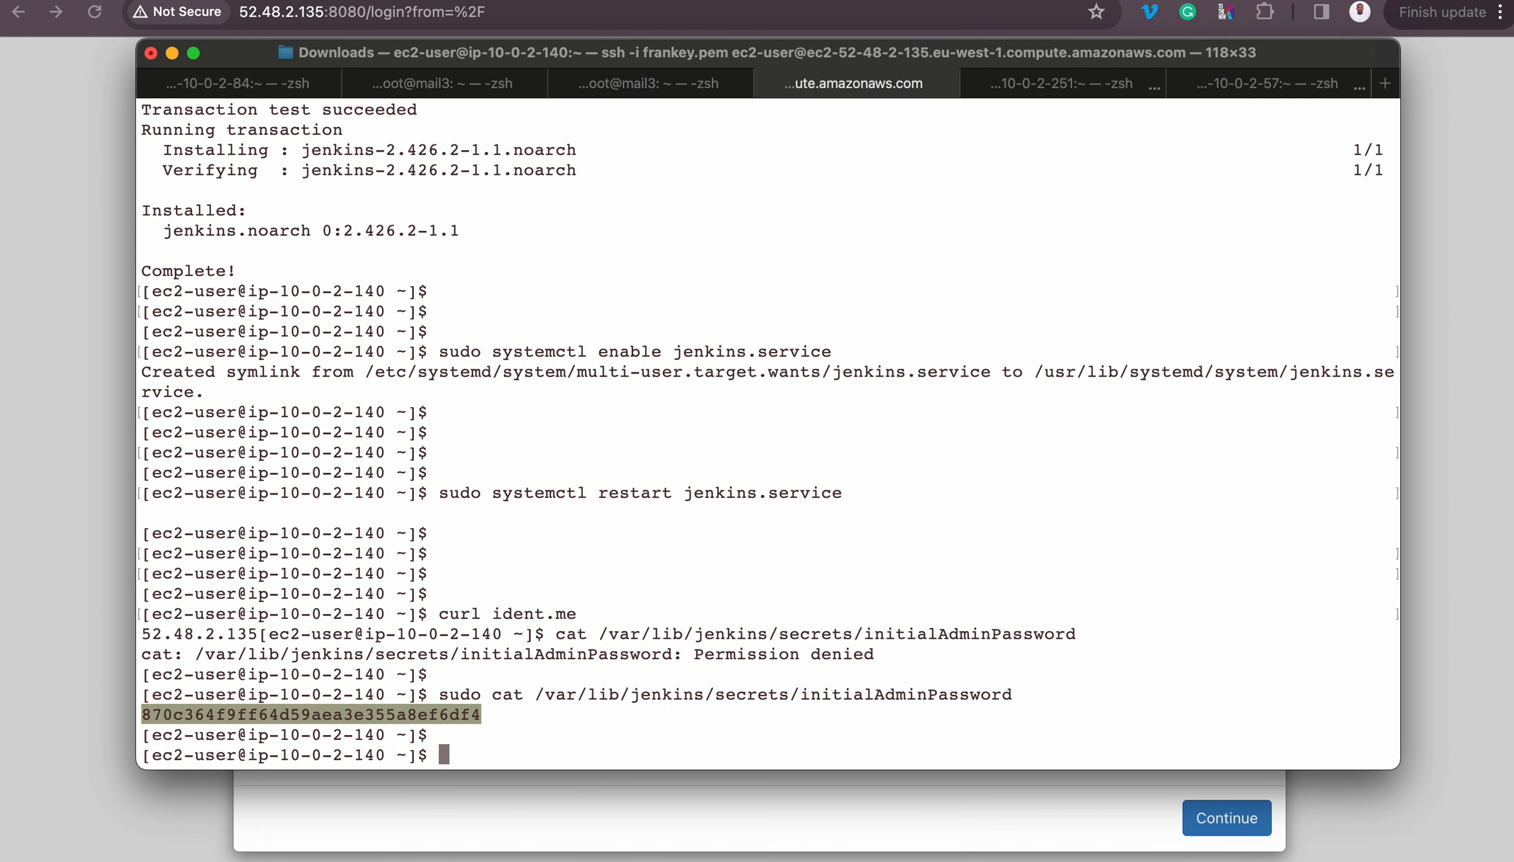
{"action": "key", "text": "super+Tab"}
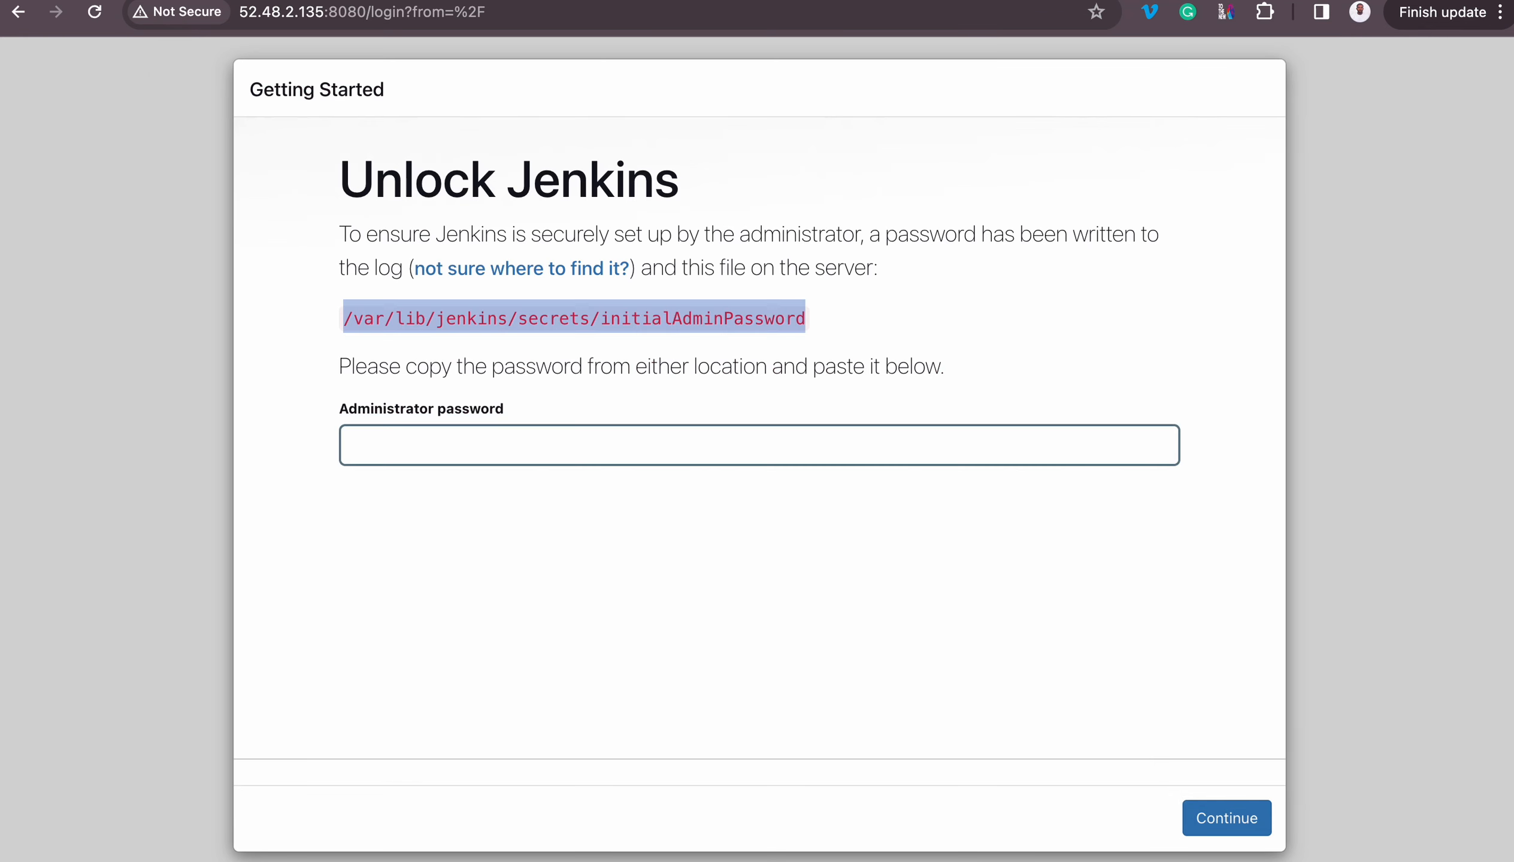
{"action": "left_click", "coordinate": [759, 445]}
{"action": "key", "text": "super+v"}
Step: Unlock Jenkins, decline Chrome's password save, and install the suggested plugins
{"action": "left_click", "coordinate": [1226, 818]}
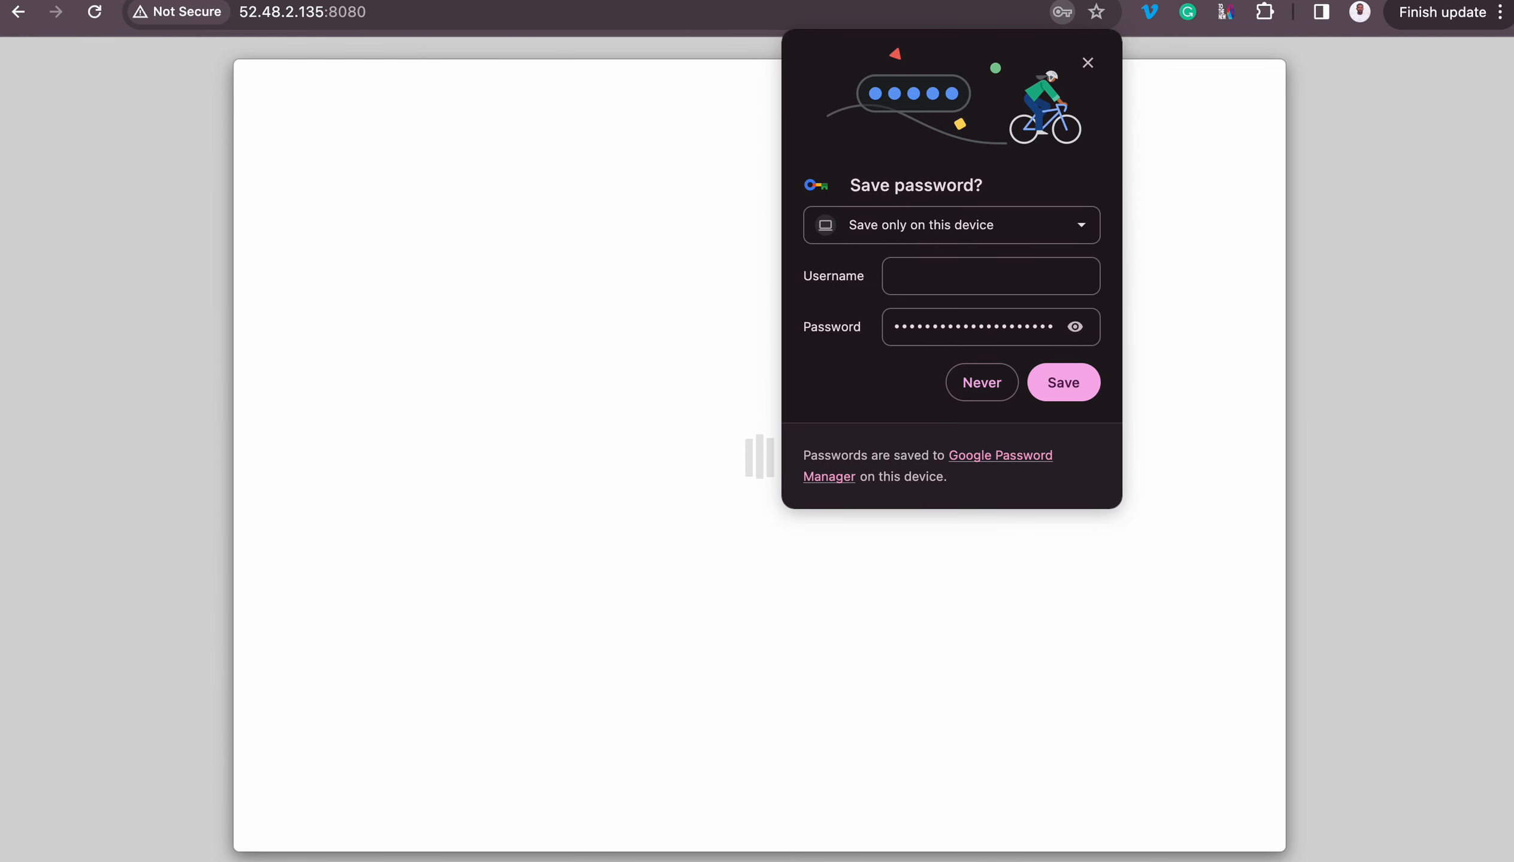
{"action": "left_click", "coordinate": [981, 383]}
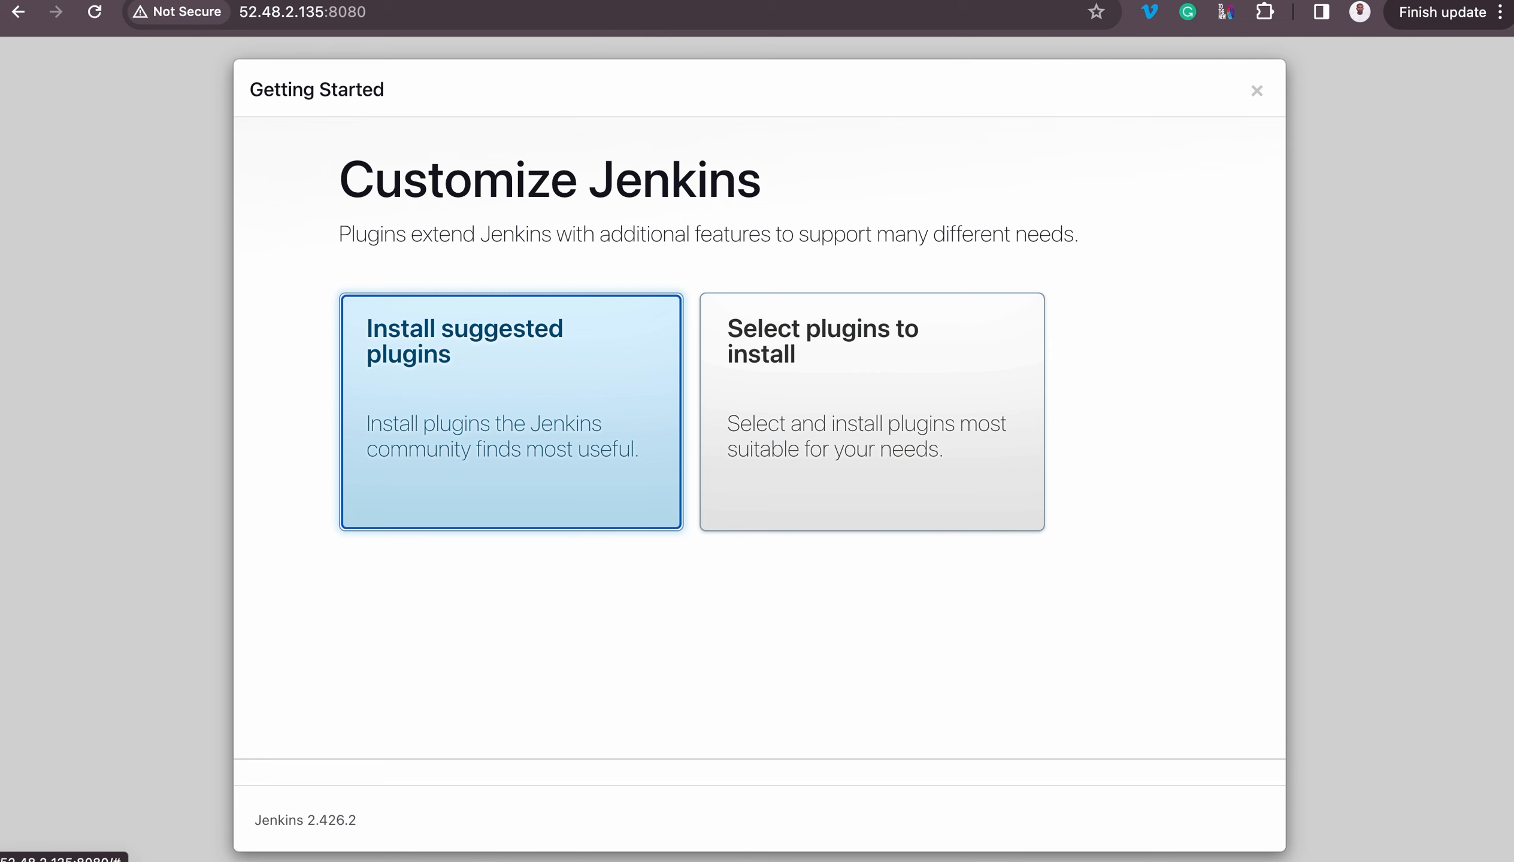
{"action": "left_click", "coordinate": [511, 415]}
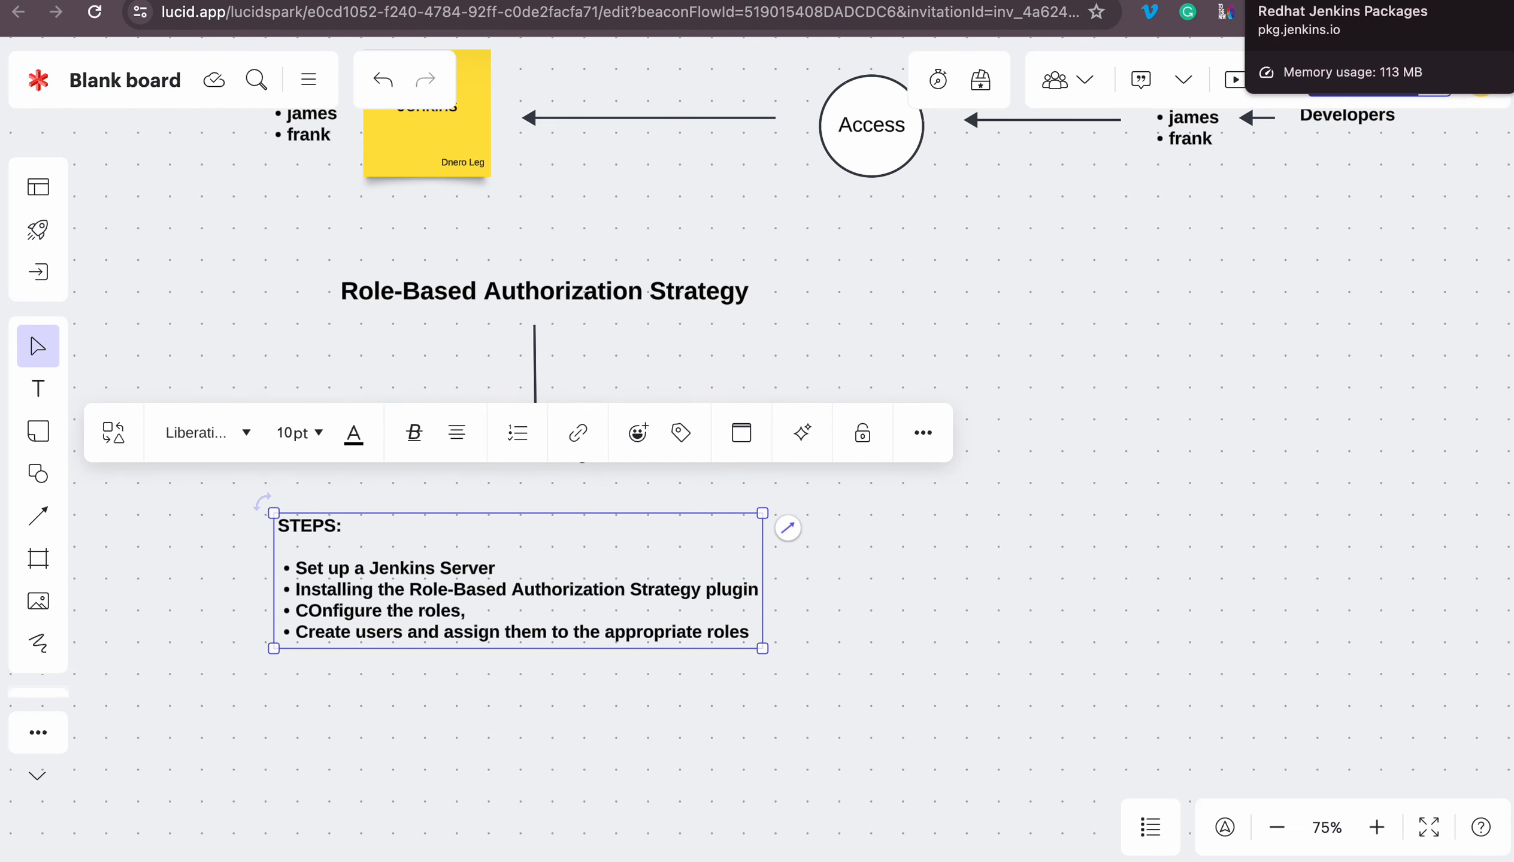
{"action": "left_click", "coordinate": [1375, 1]}
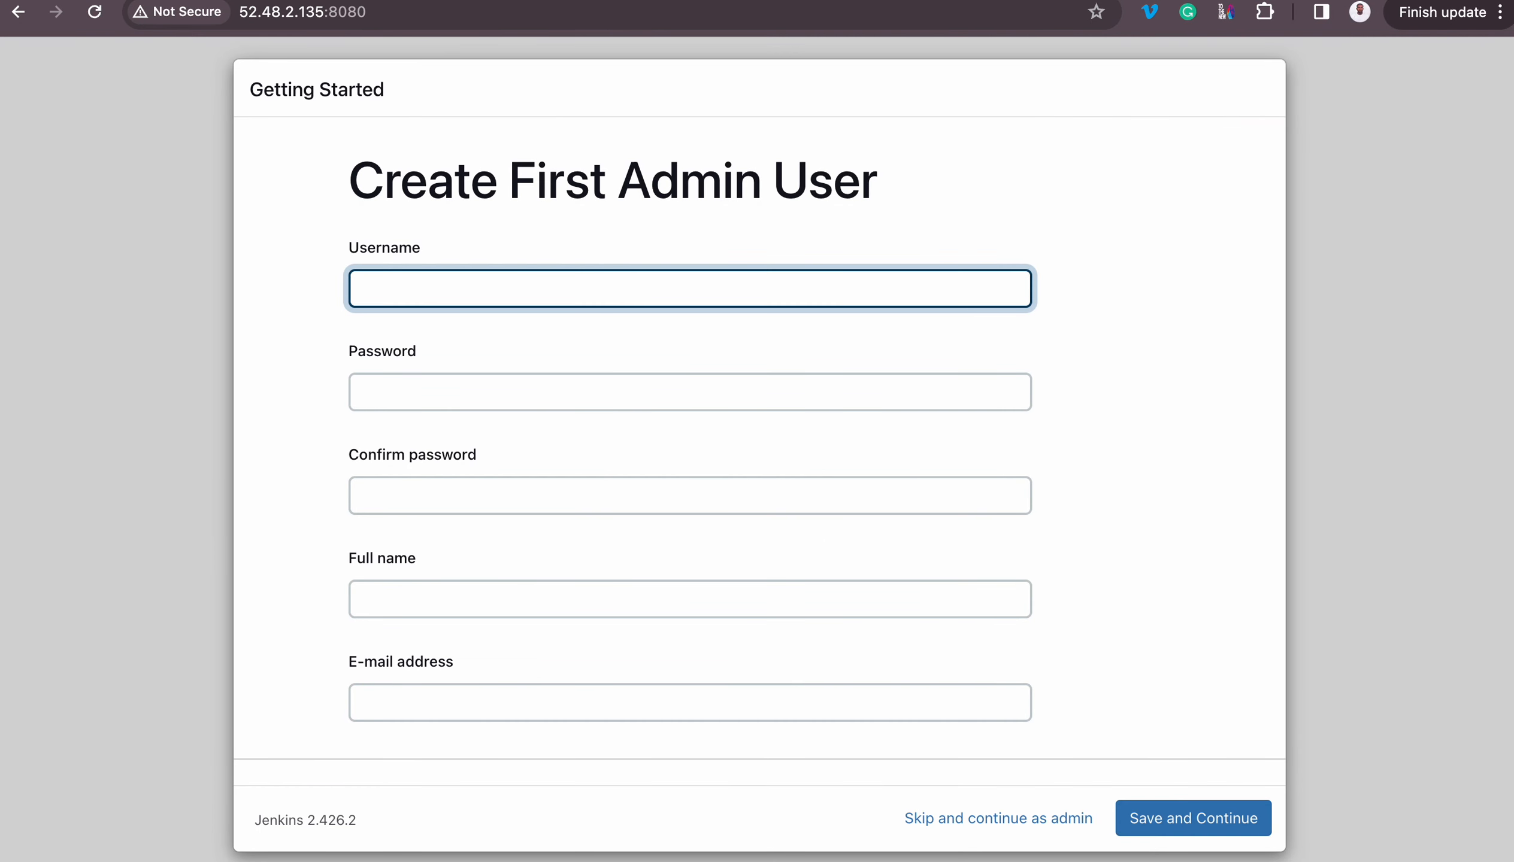
Step: Fill the first admin user form with username admin, a password, and an e-mail address
{"action": "left_click", "coordinate": [601, 289]}
{"action": "type", "text": "admin"}
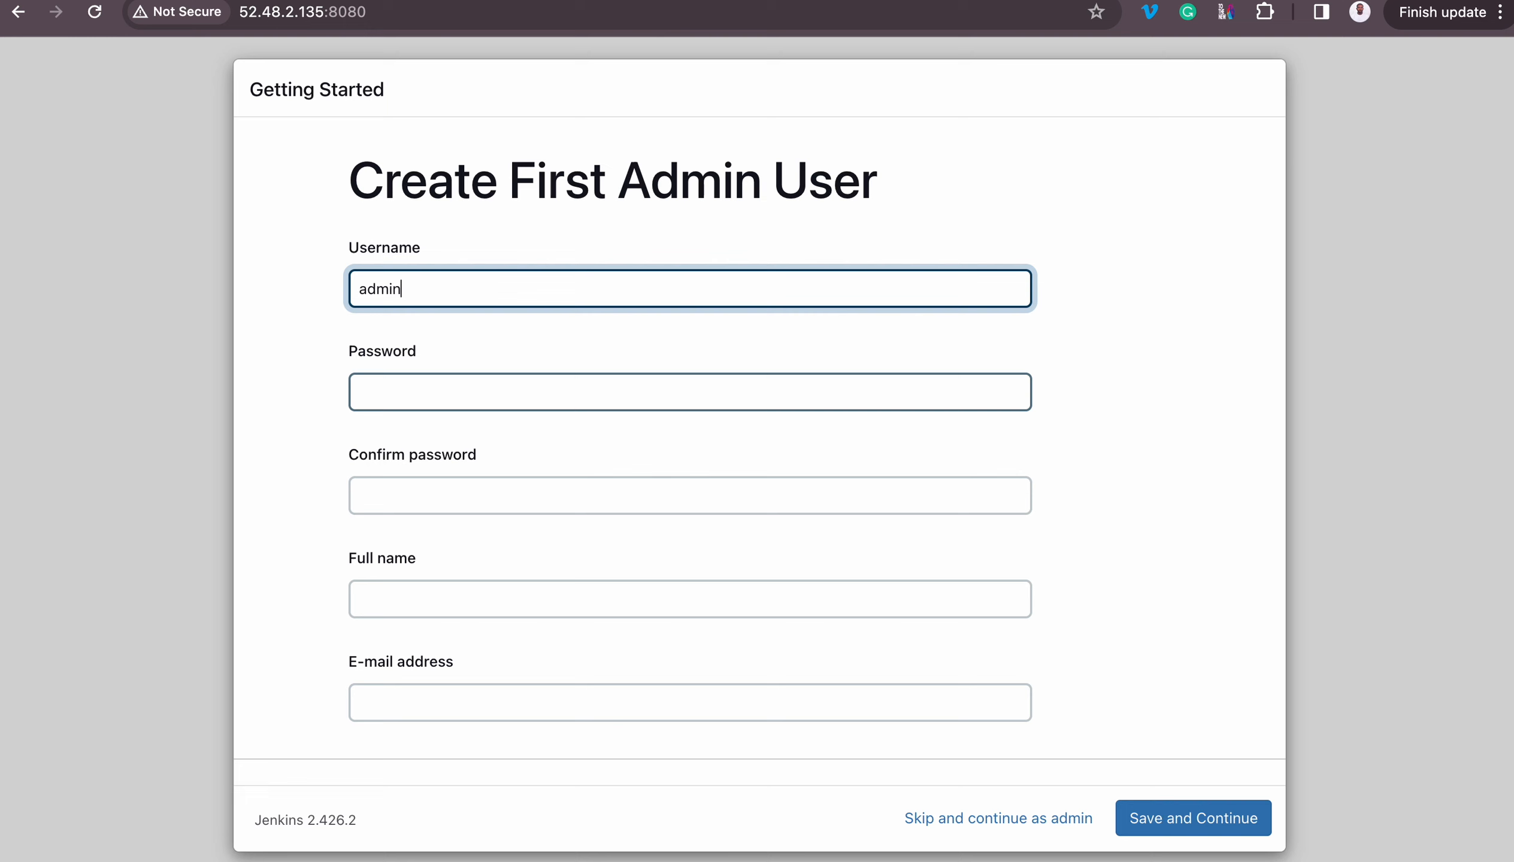
{"action": "key", "text": "Tab"}
{"action": "type", "text": "admi"}
{"action": "key", "text": "Tab"}
{"action": "type", "text": "admi"}
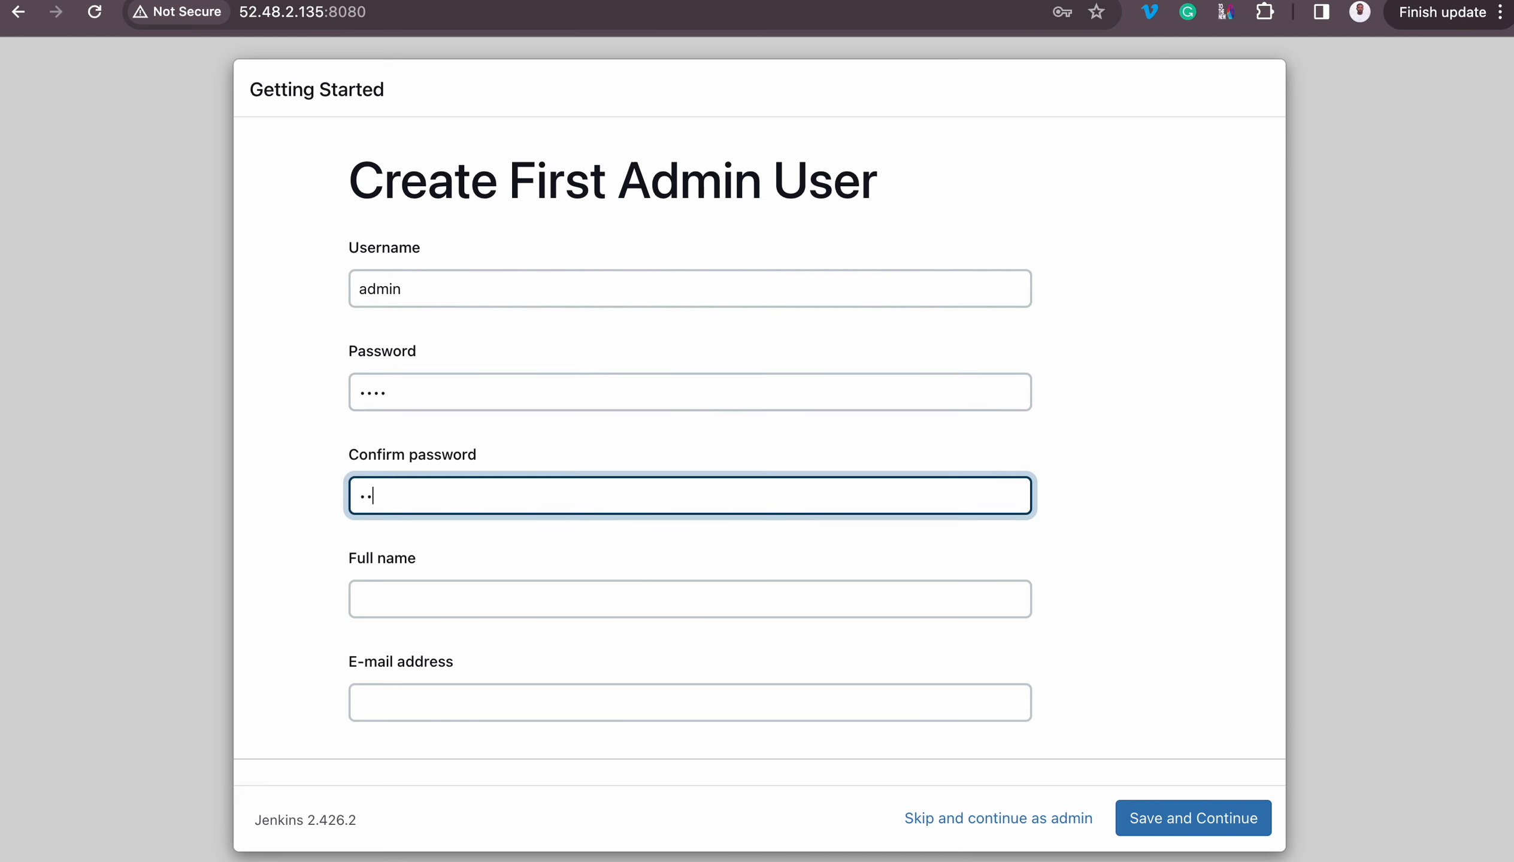
{"action": "scroll", "coordinate": [690, 601], "scroll_direction": "down", "scroll_amount": 1}
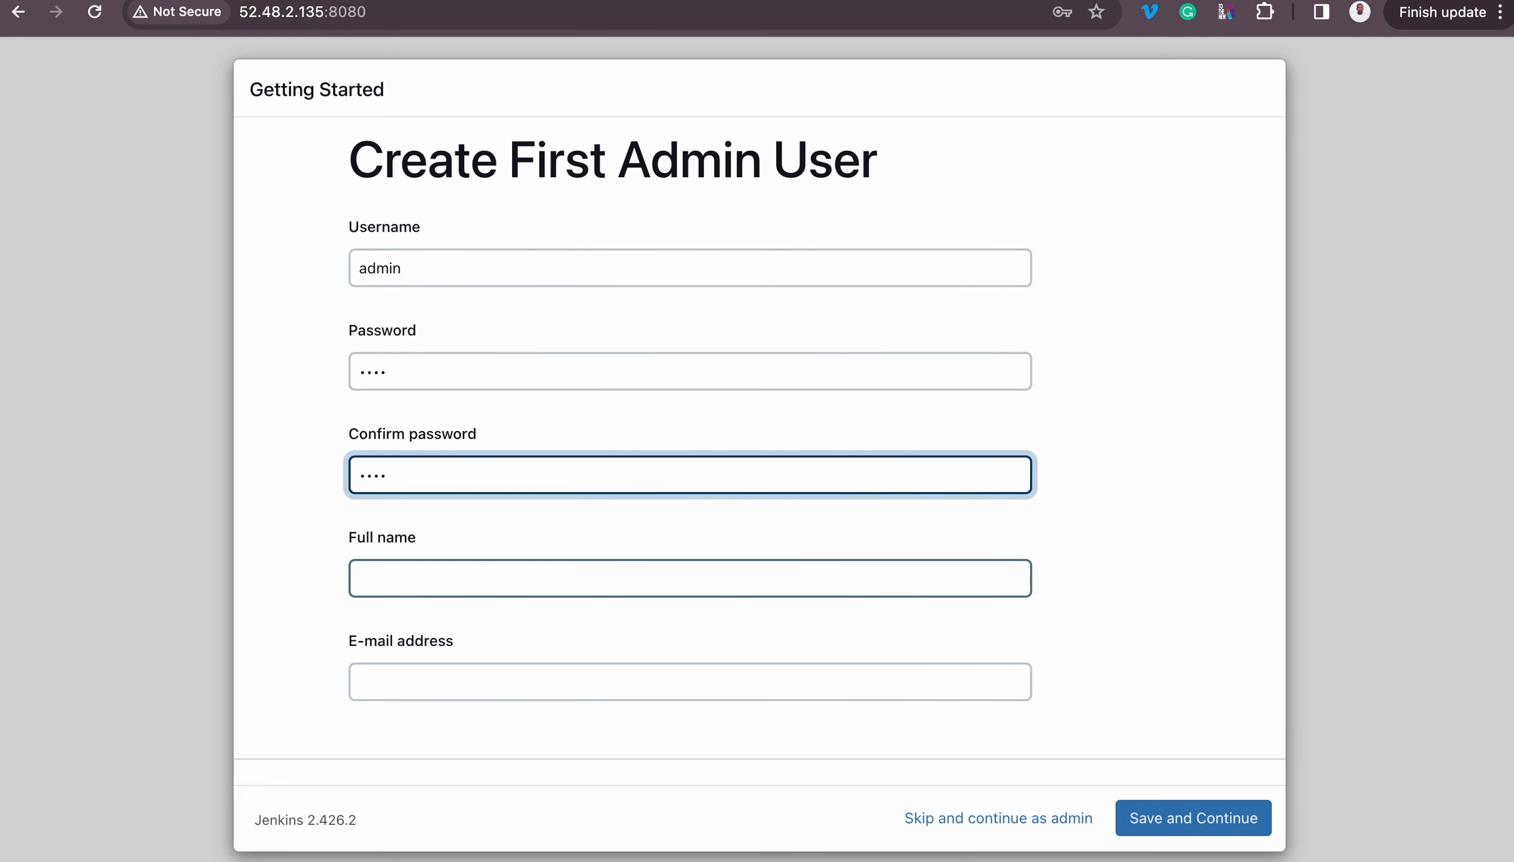
{"action": "left_click", "coordinate": [690, 682]}
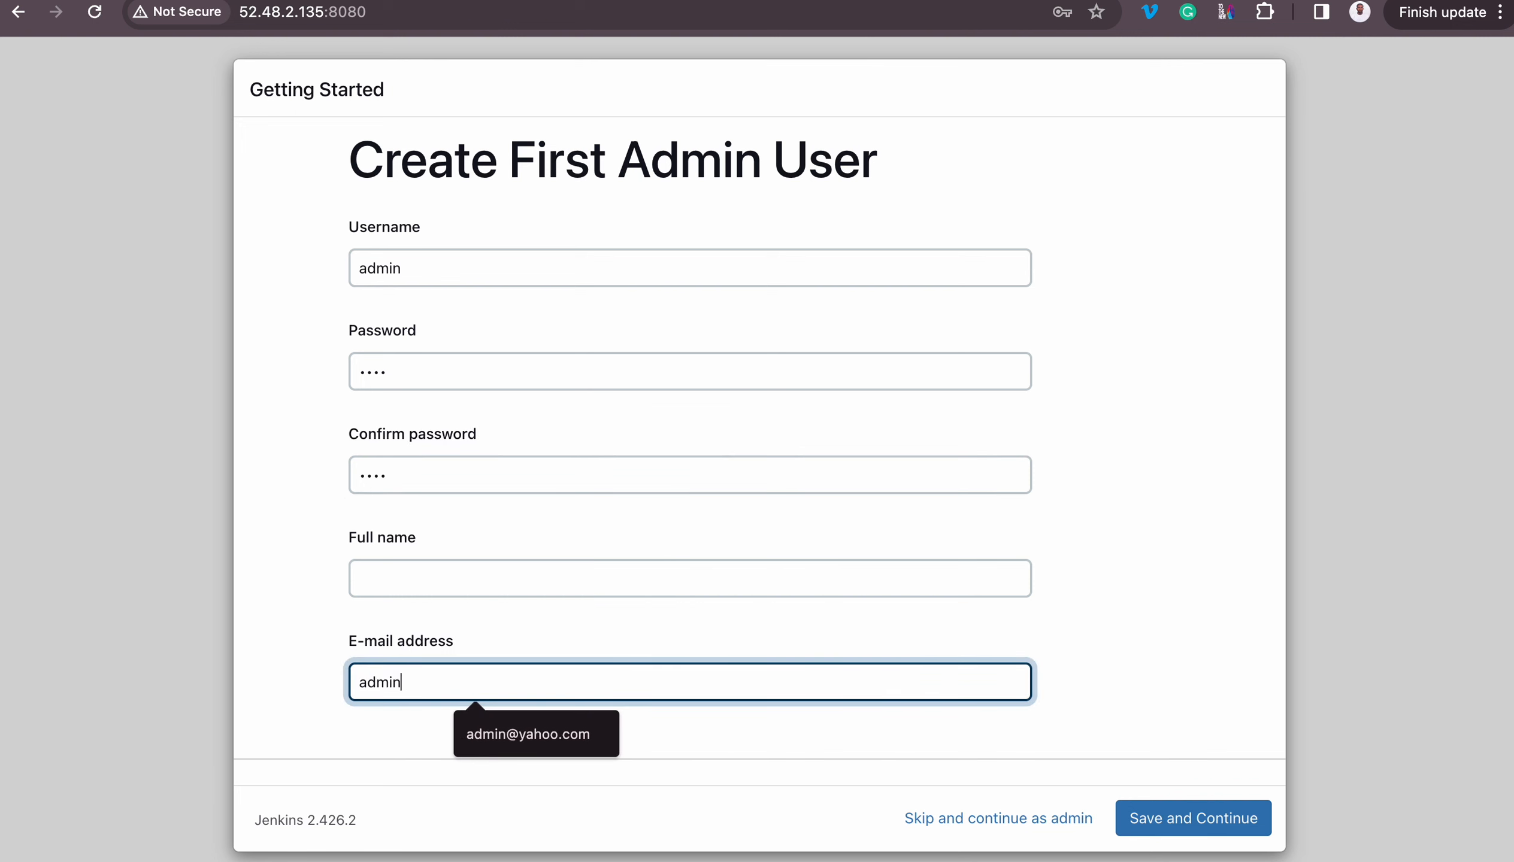
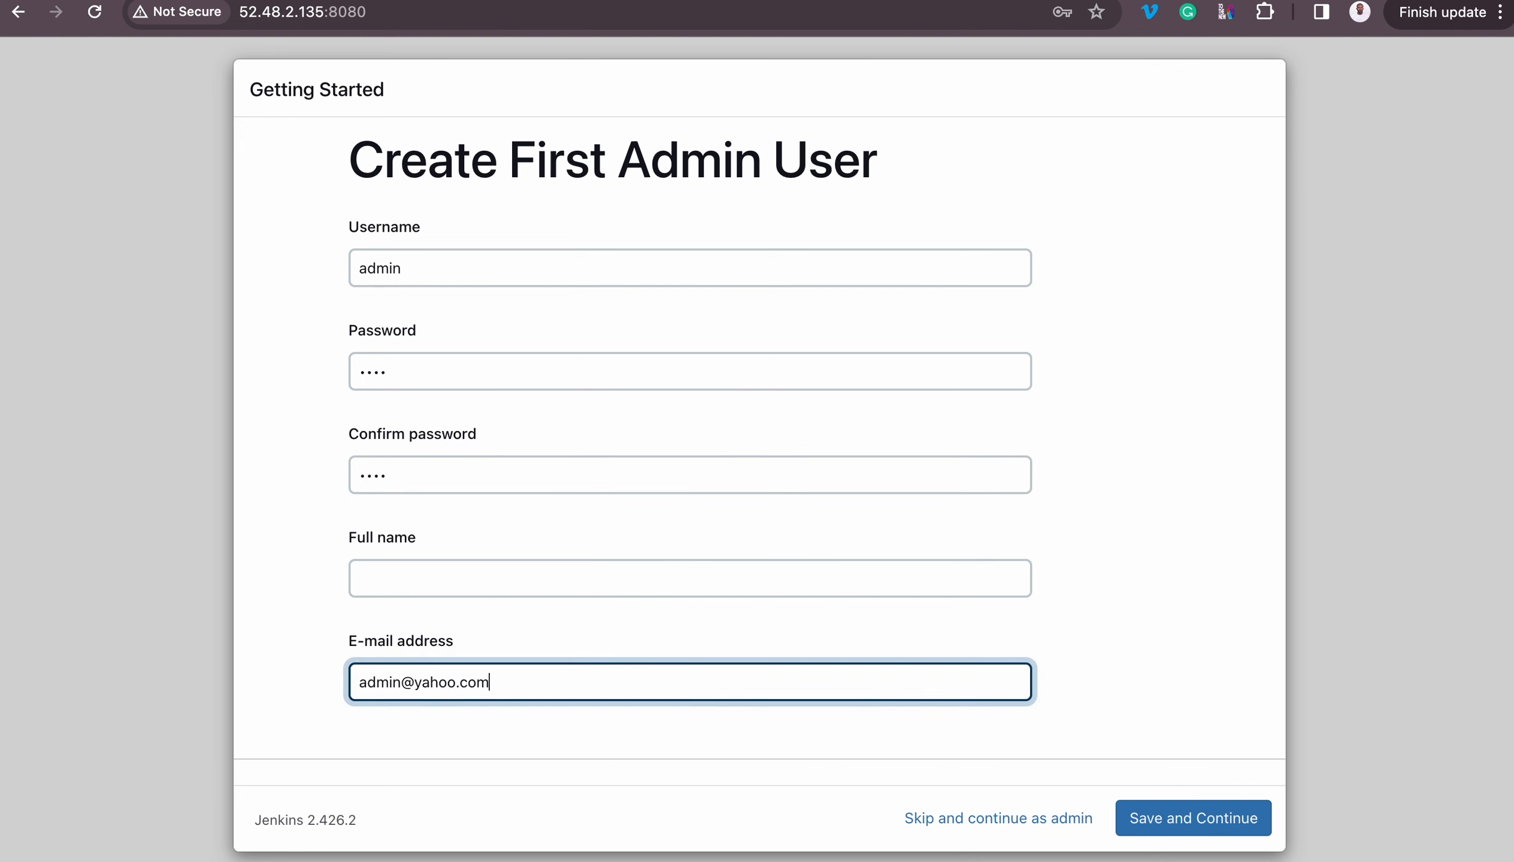
Step: Save the admin user, keep the default Jenkins URL, and finish setup to the dashboard
{"action": "left_click", "coordinate": [1193, 818]}
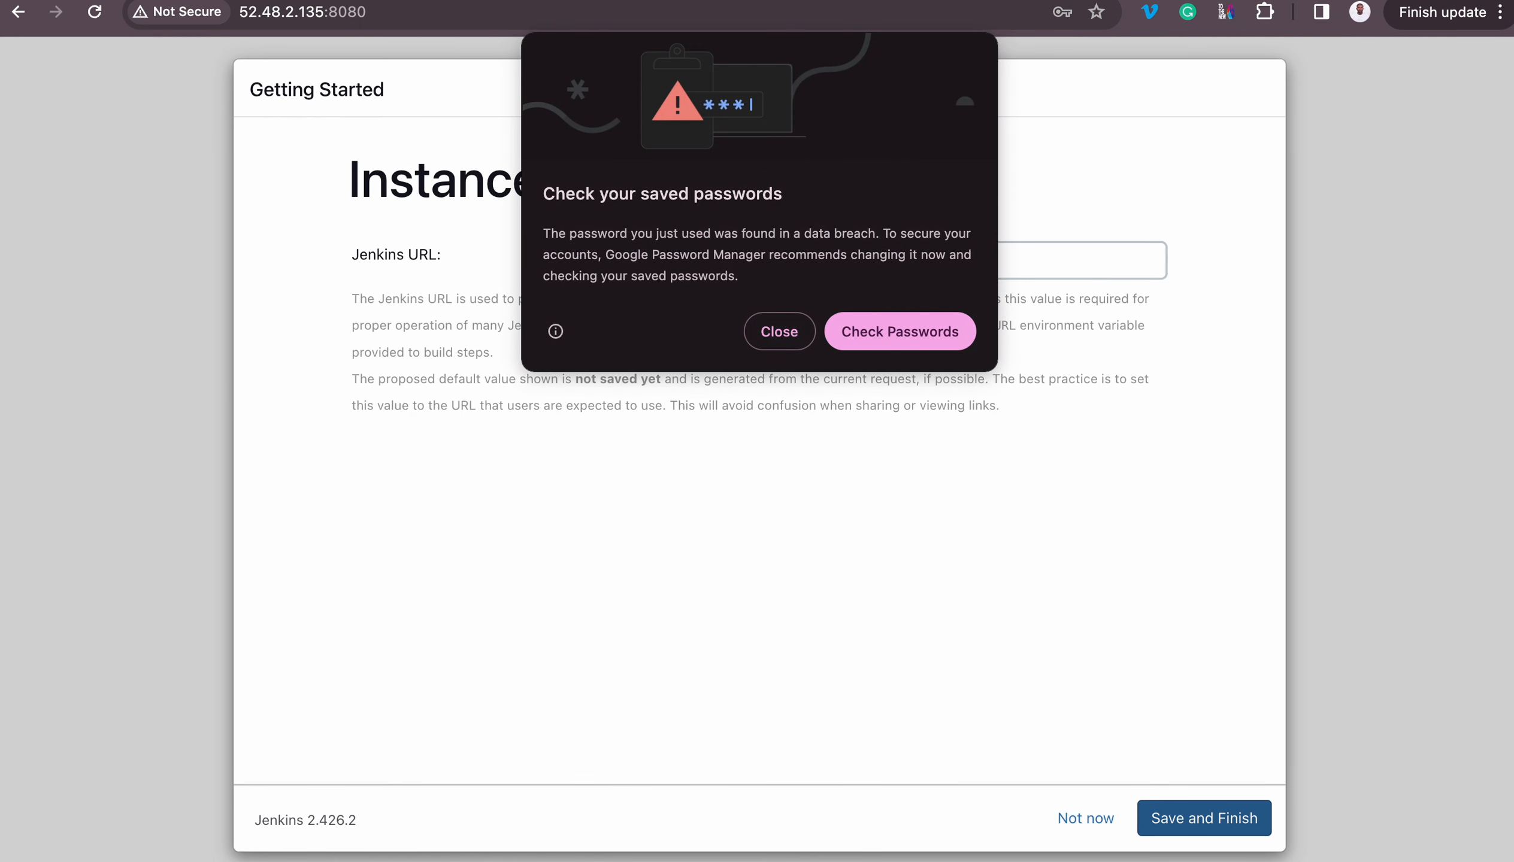
{"action": "left_click", "coordinate": [779, 332]}
{"action": "left_click", "coordinate": [1204, 818]}
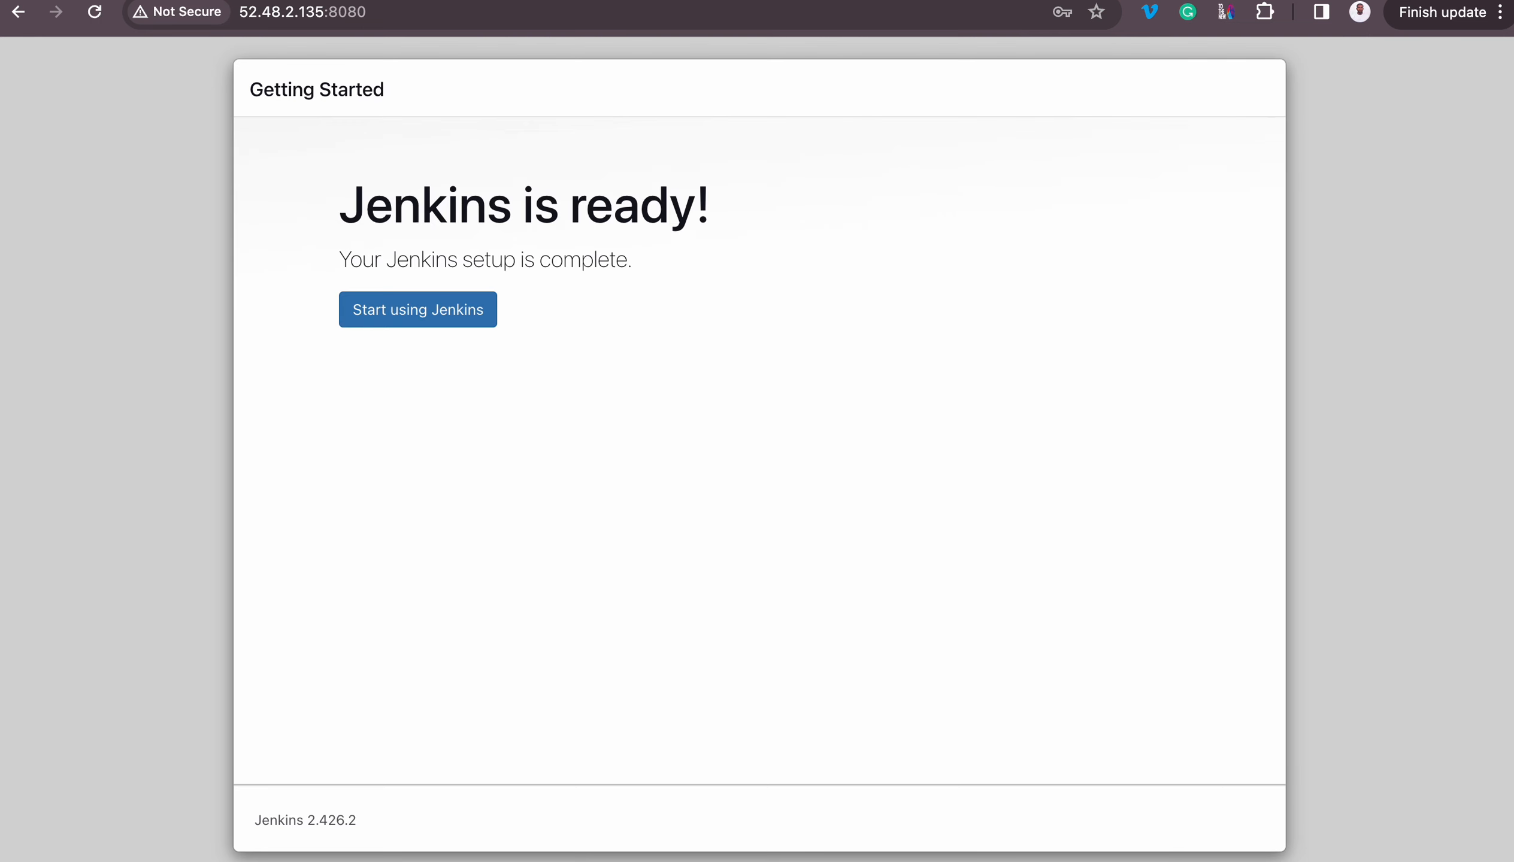
{"action": "left_click", "coordinate": [418, 309]}
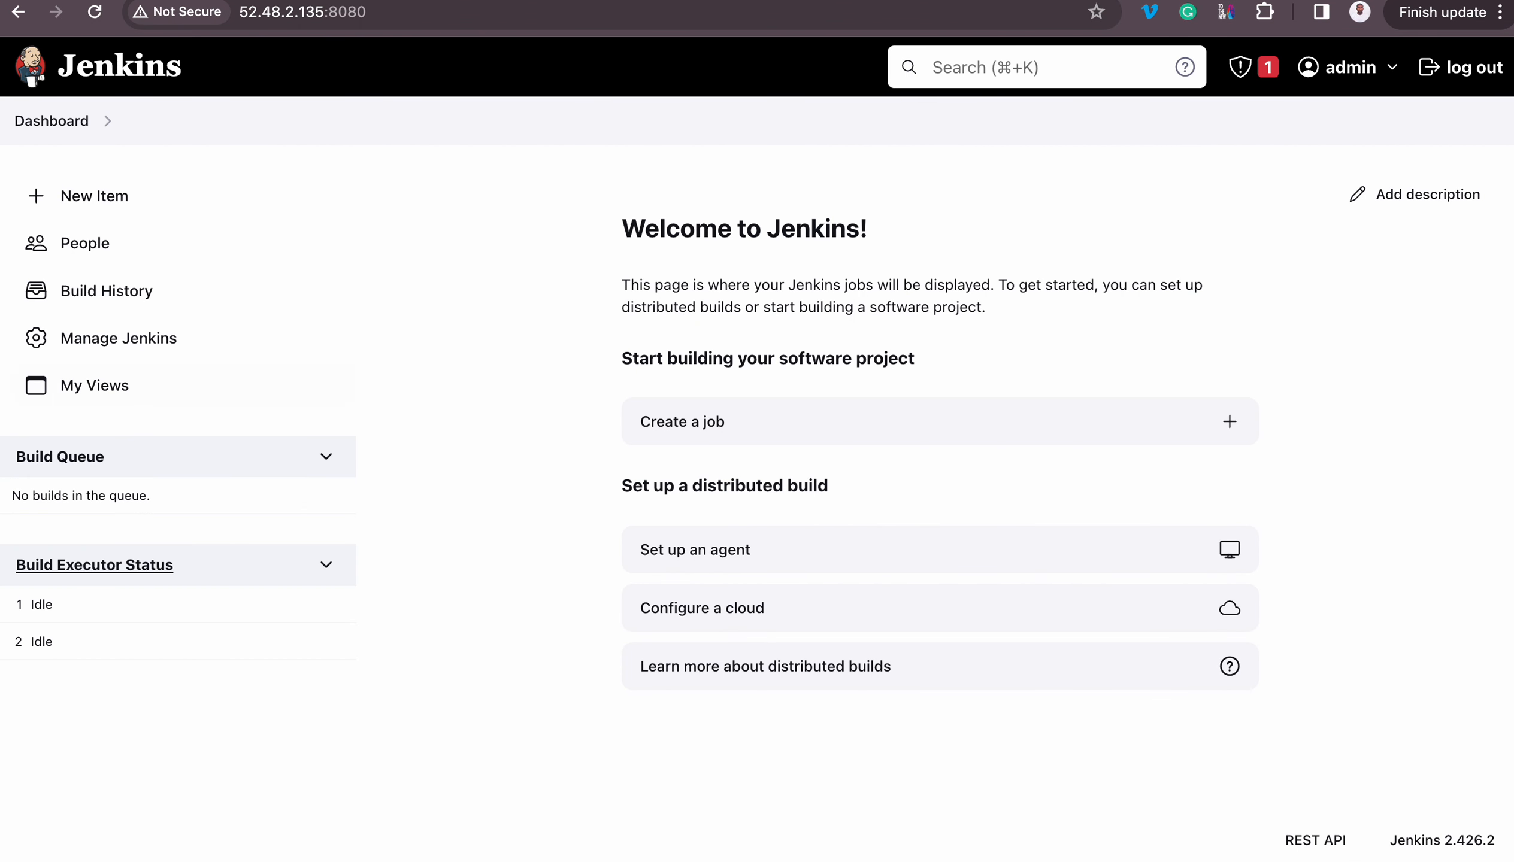
{"action": "key", "text": "ctrl+Tab"}
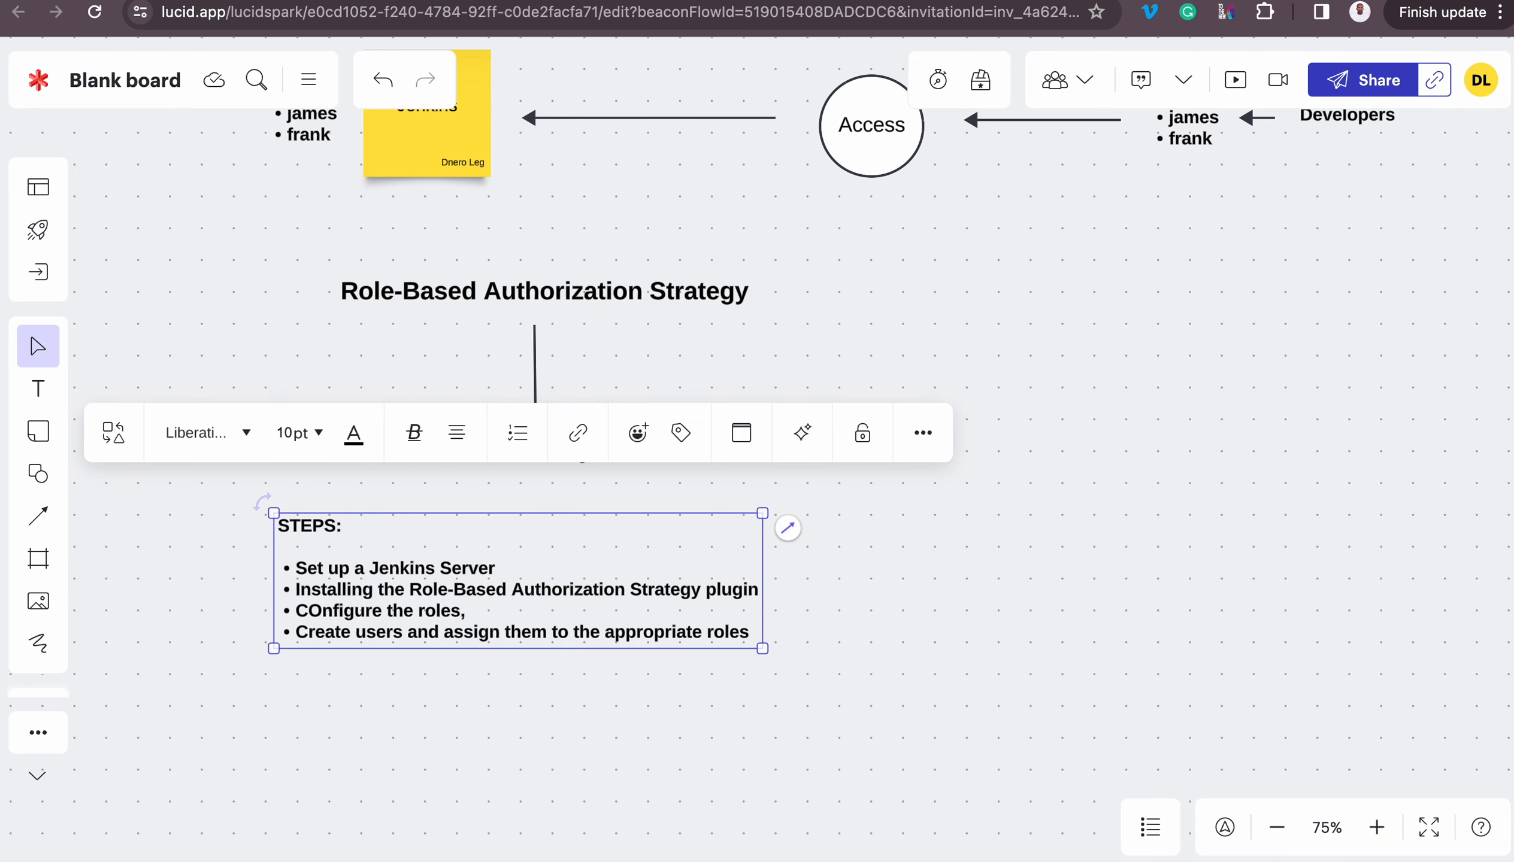
Step: Scroll up through the Lucidspark role-based access plan, then go back to the Jenkins dashboard
{"action": "scroll", "coordinate": [756, 420], "scroll_direction": "up", "scroll_amount": 3}
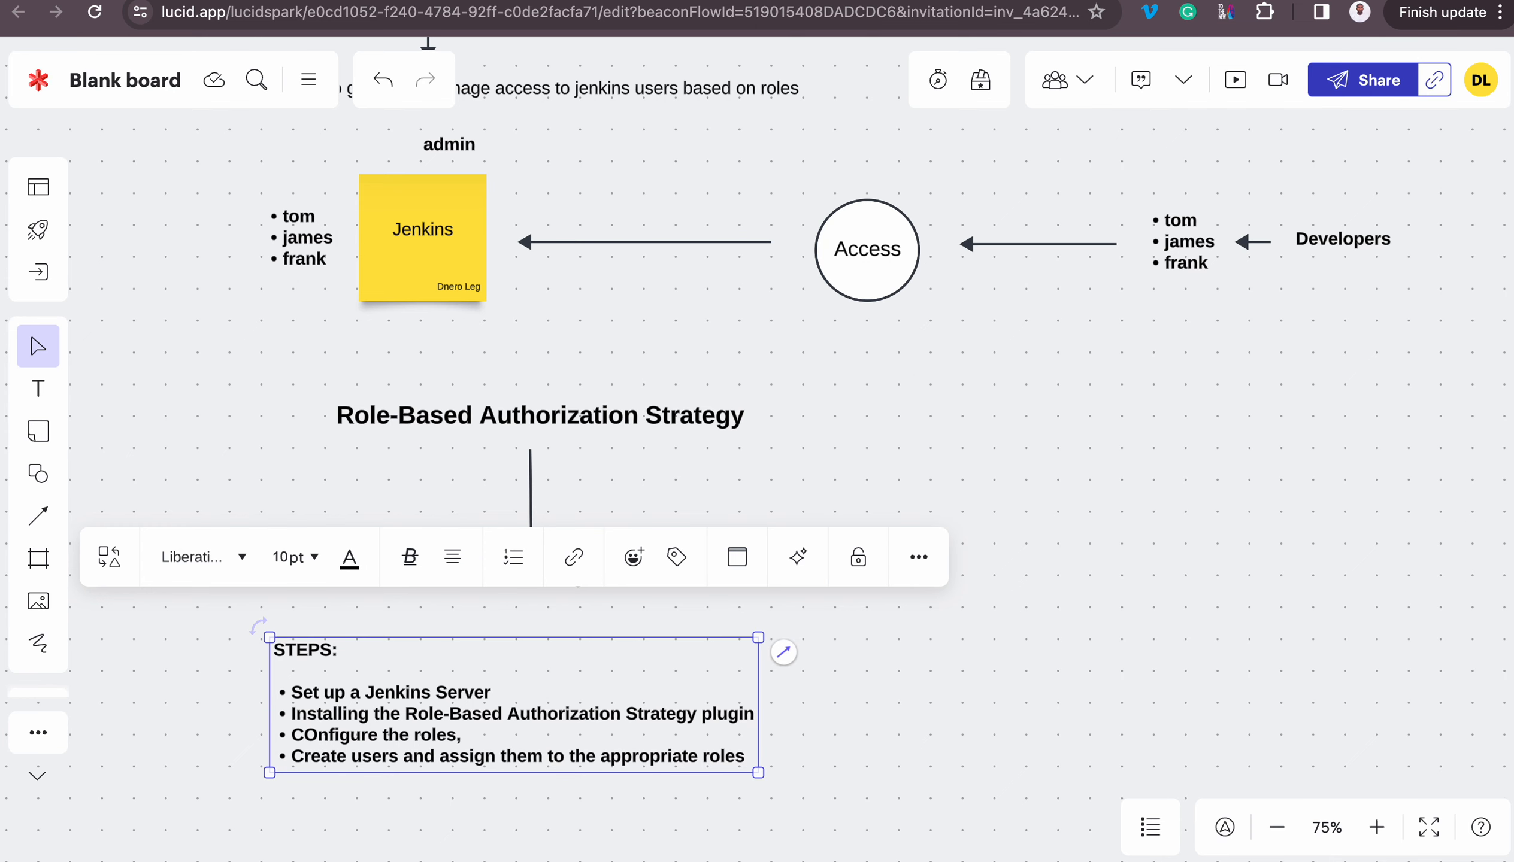
{"action": "scroll", "coordinate": [757, 420], "scroll_direction": "up", "scroll_amount": 5}
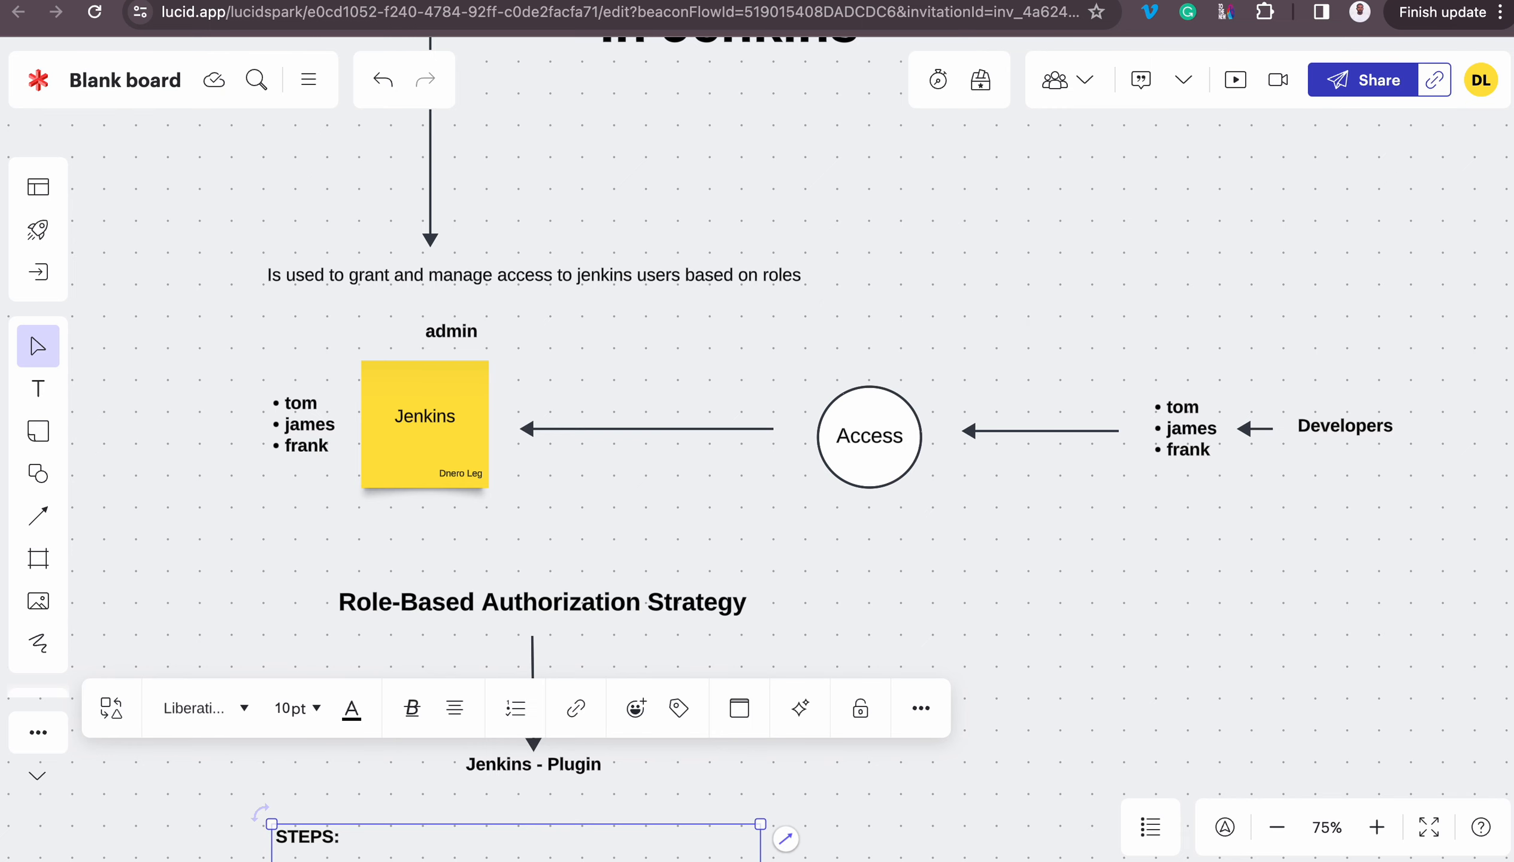
{"action": "left_click", "coordinate": [1310, 1]}
{"action": "key", "text": "ctrl+Tab"}
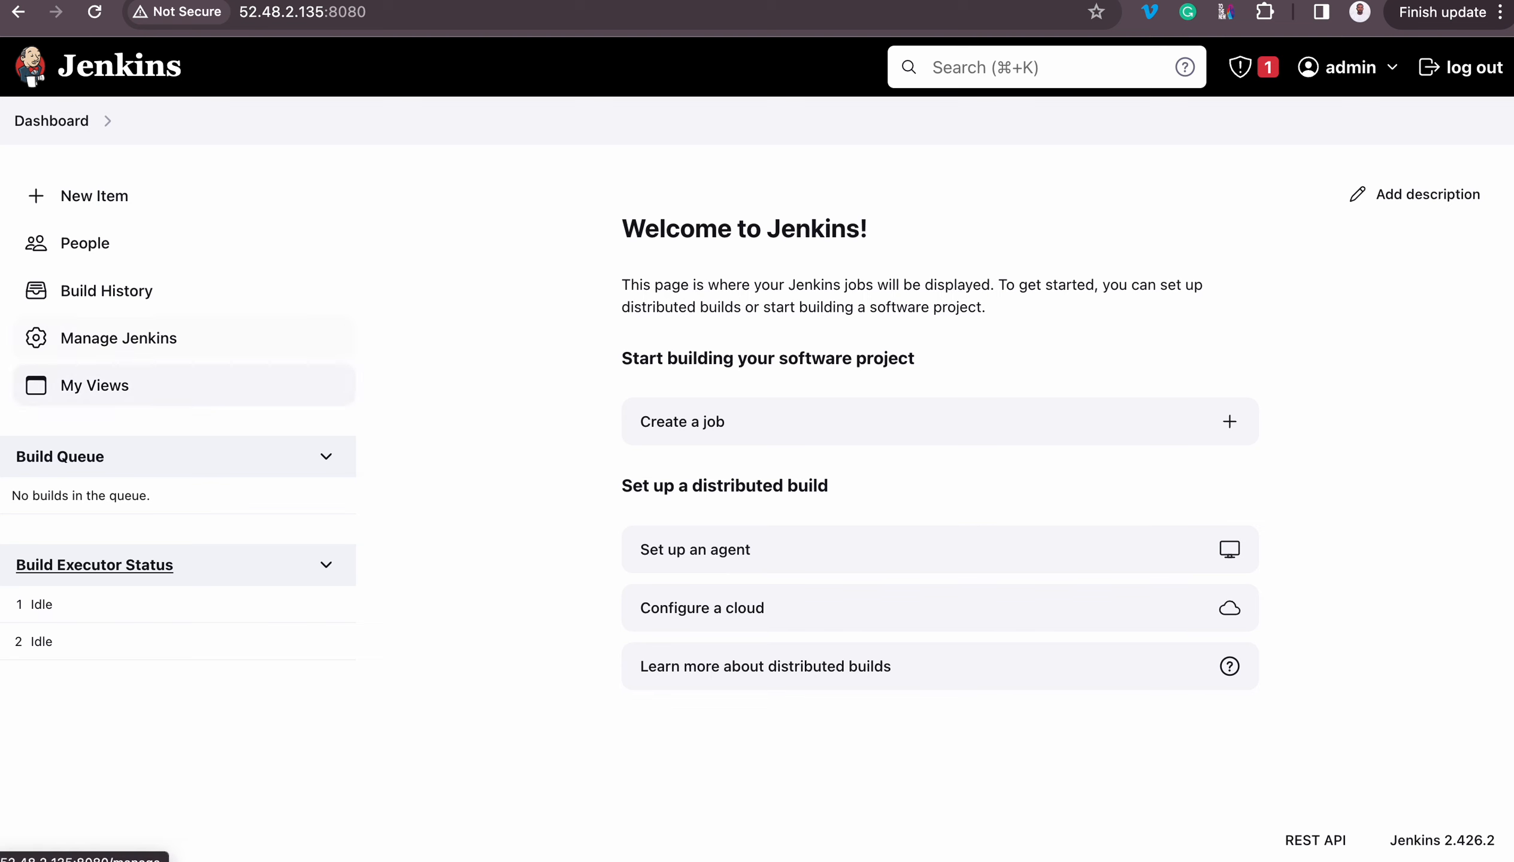
Step: Go to the Users page under Manage Jenkins
{"action": "left_click", "coordinate": [119, 338]}
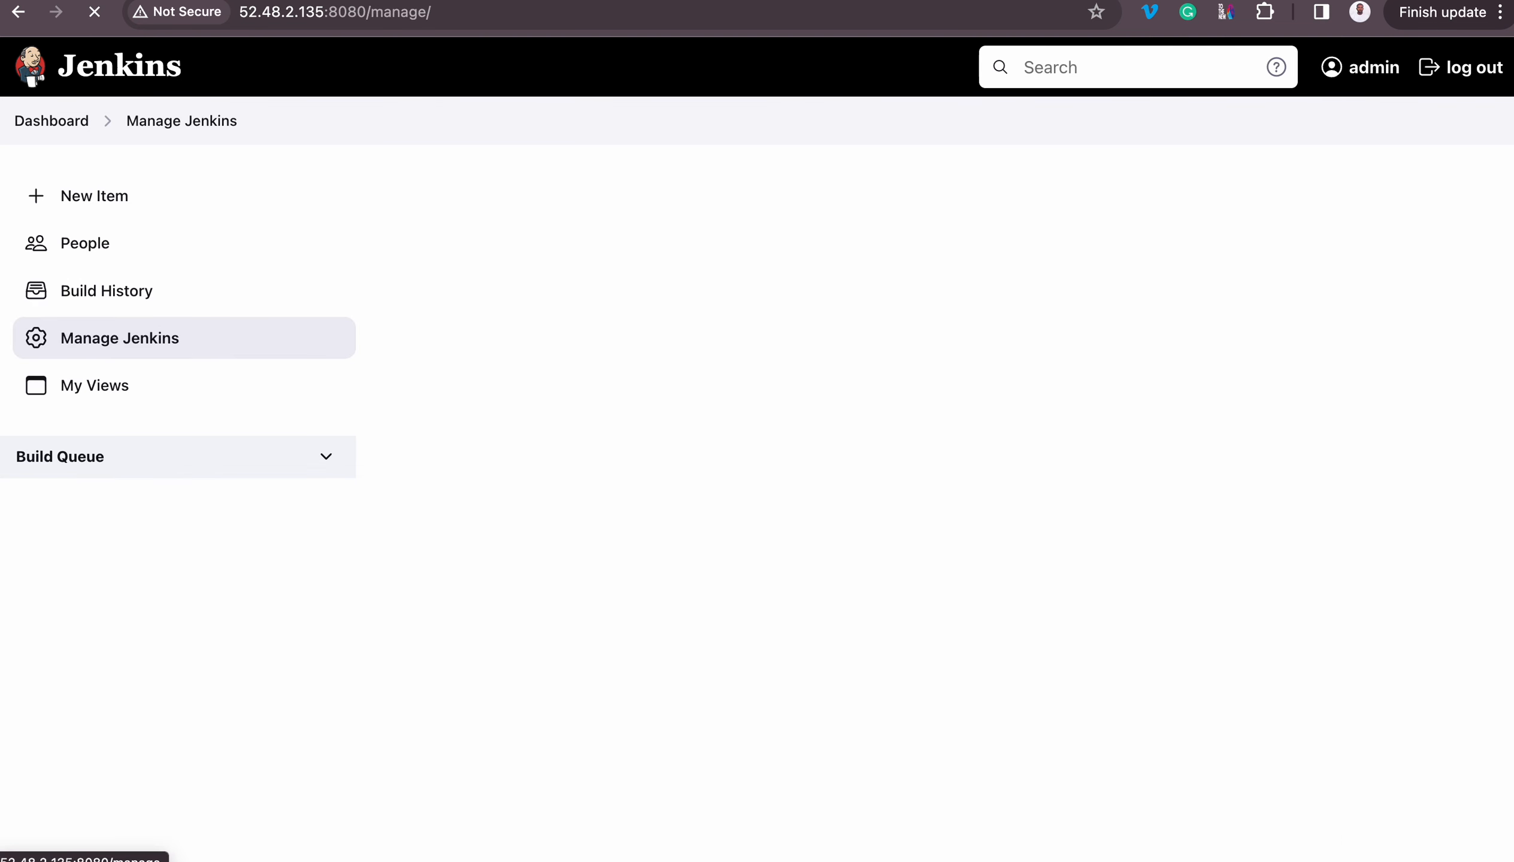
{"action": "scroll", "coordinate": [564, 270], "scroll_direction": "down", "scroll_amount": 5}
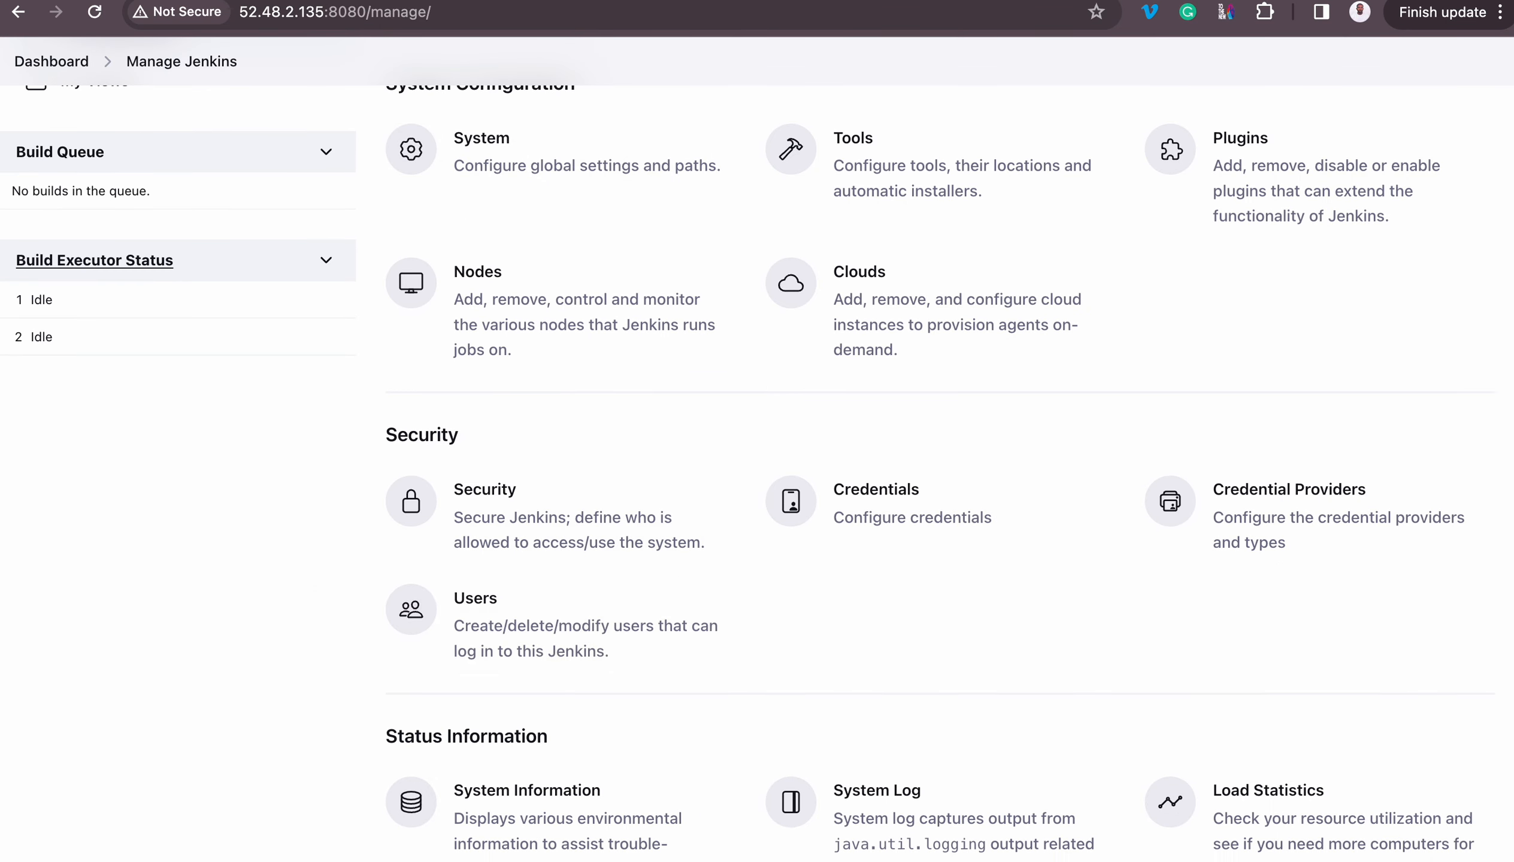
{"action": "left_click", "coordinate": [541, 625]}
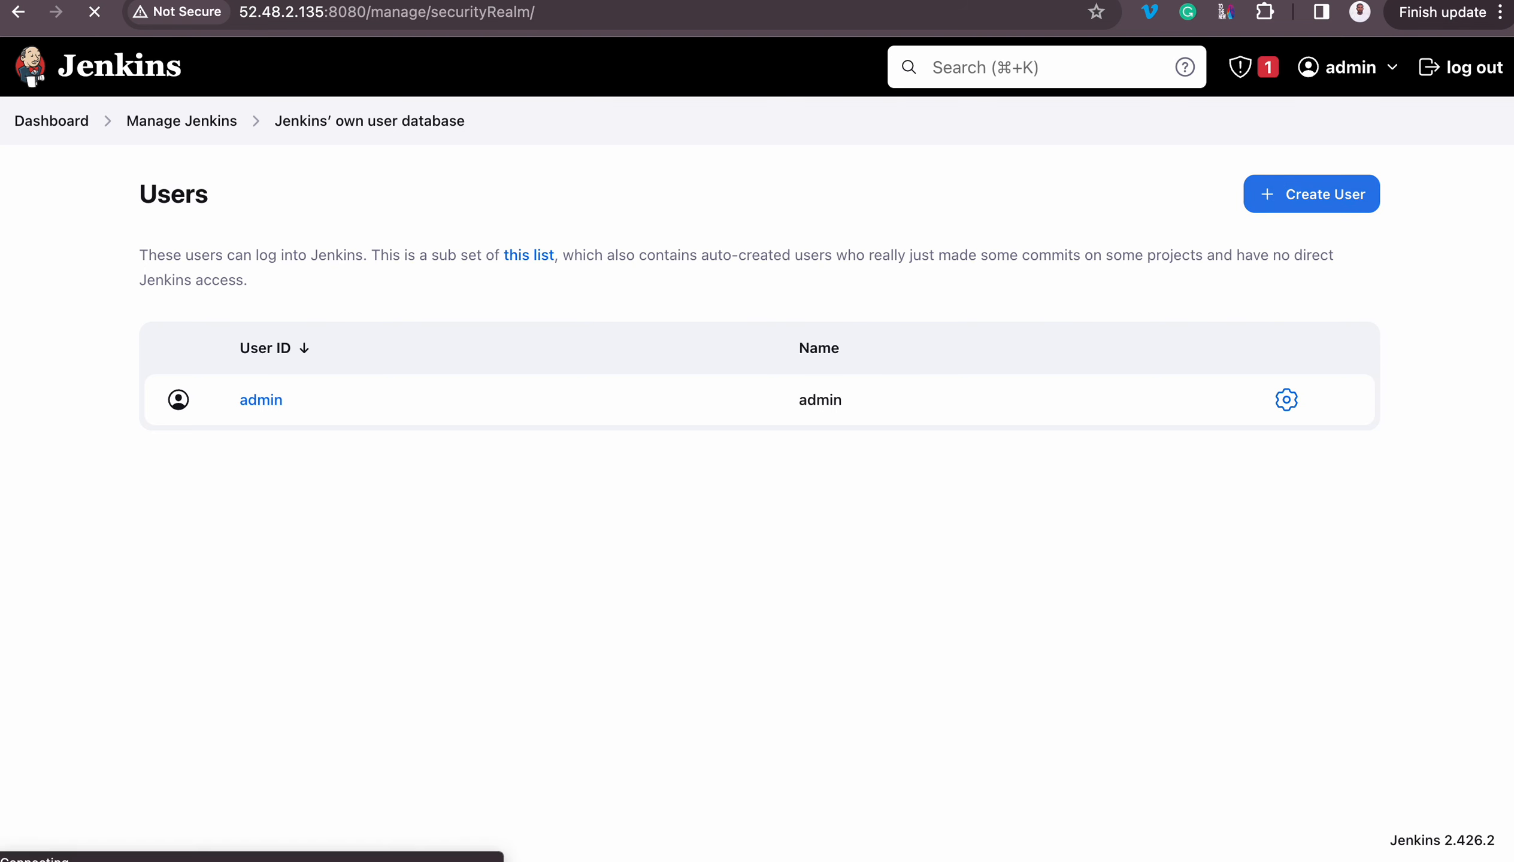
Step: Create user tom with a password and e-mail address, dismissing Chrome's breach warning
{"action": "type", "text": "tom"}
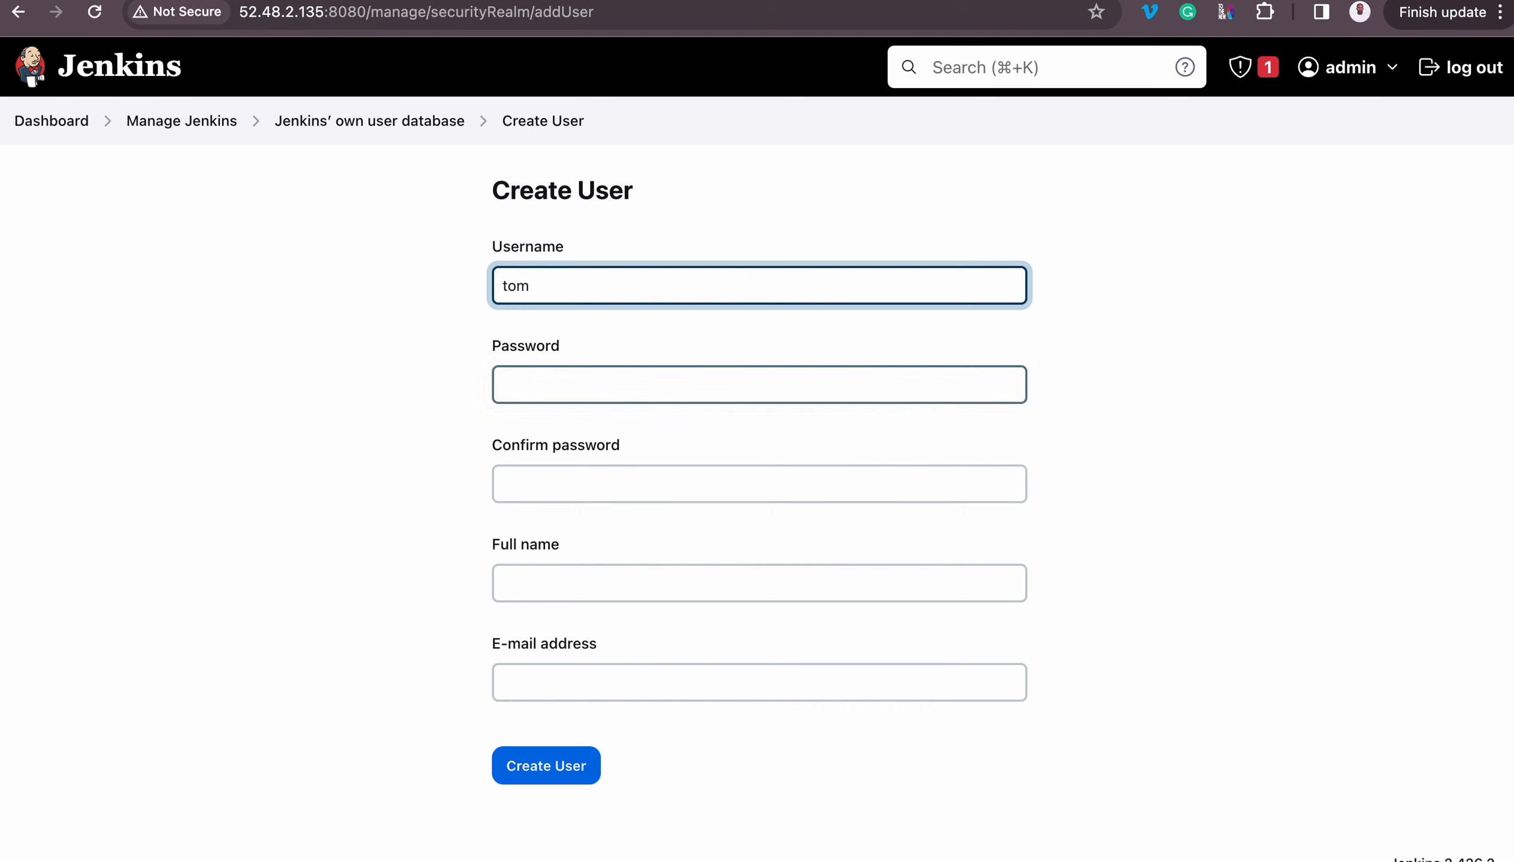
{"action": "left_click", "coordinate": [760, 385]}
{"action": "type", "text": "••••"}
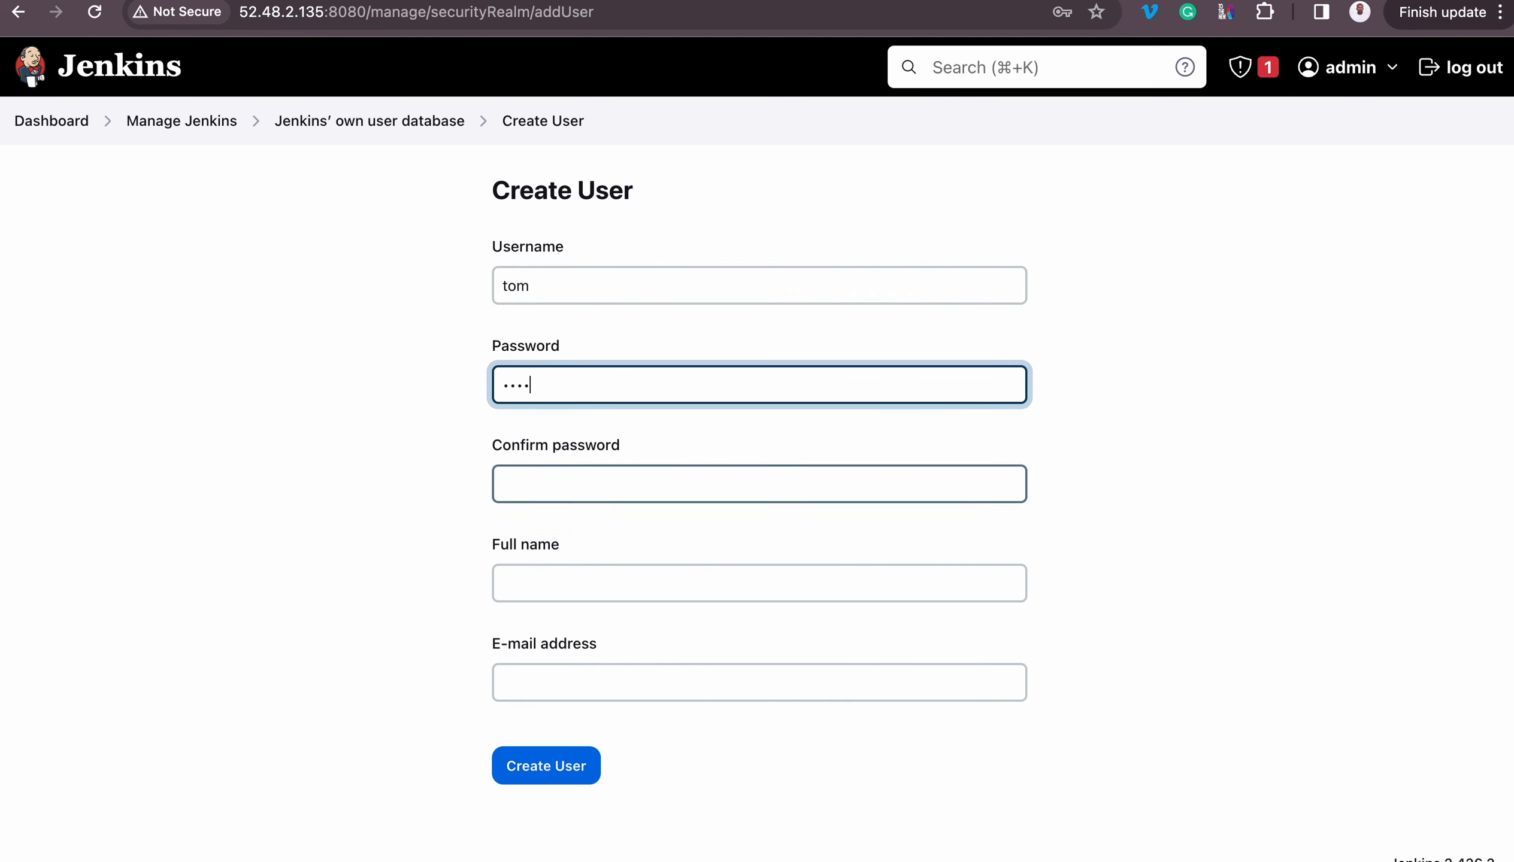
{"action": "left_click", "coordinate": [759, 484]}
{"action": "type", "text": "••••"}
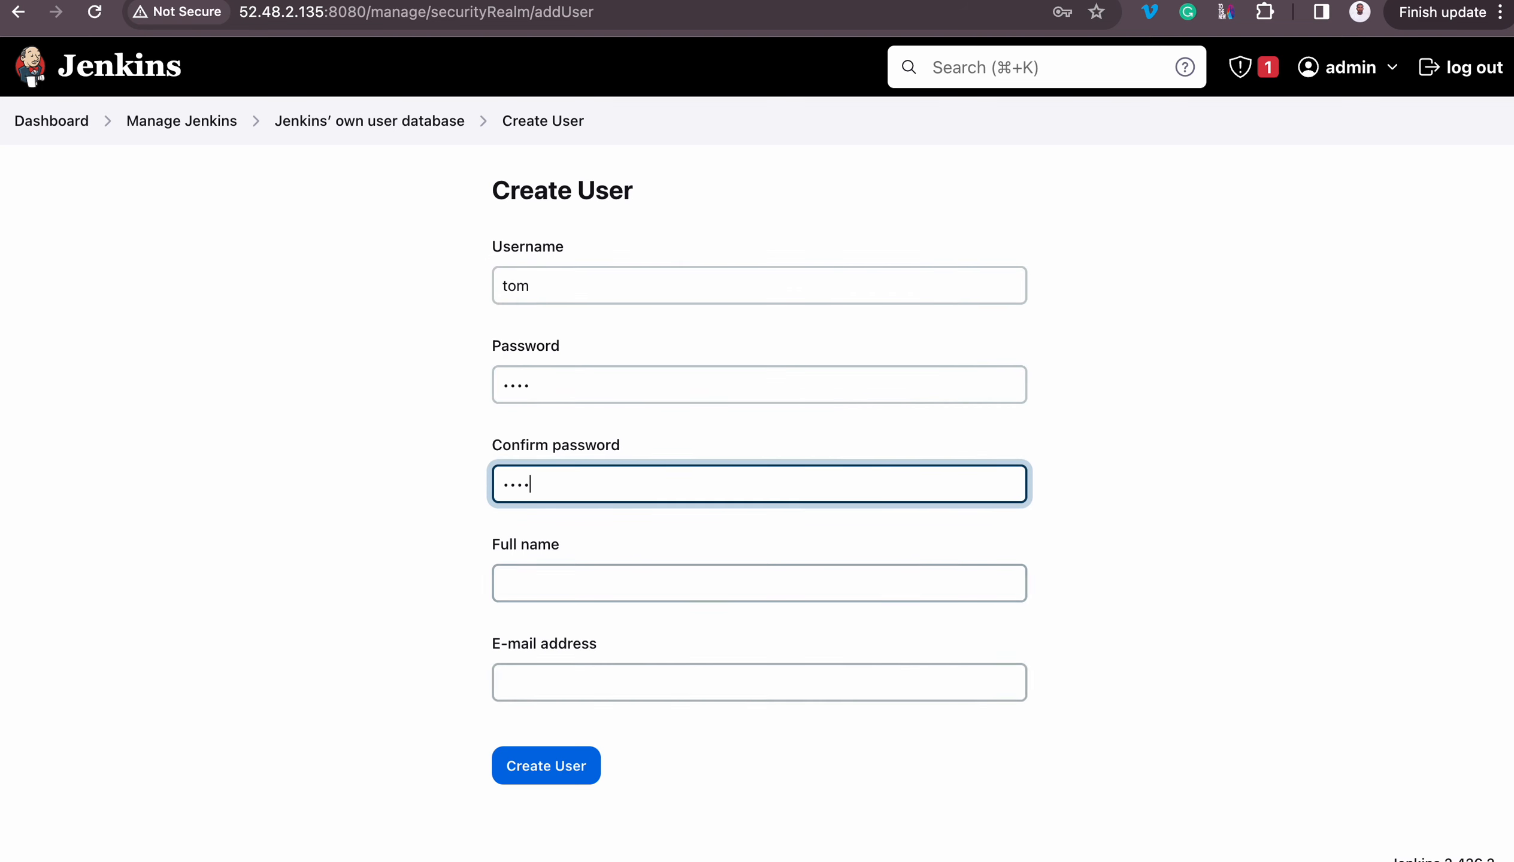
{"action": "left_click", "coordinate": [759, 683]}
{"action": "type", "text": "tom@yah.como"}
{"action": "key", "text": "Return"}
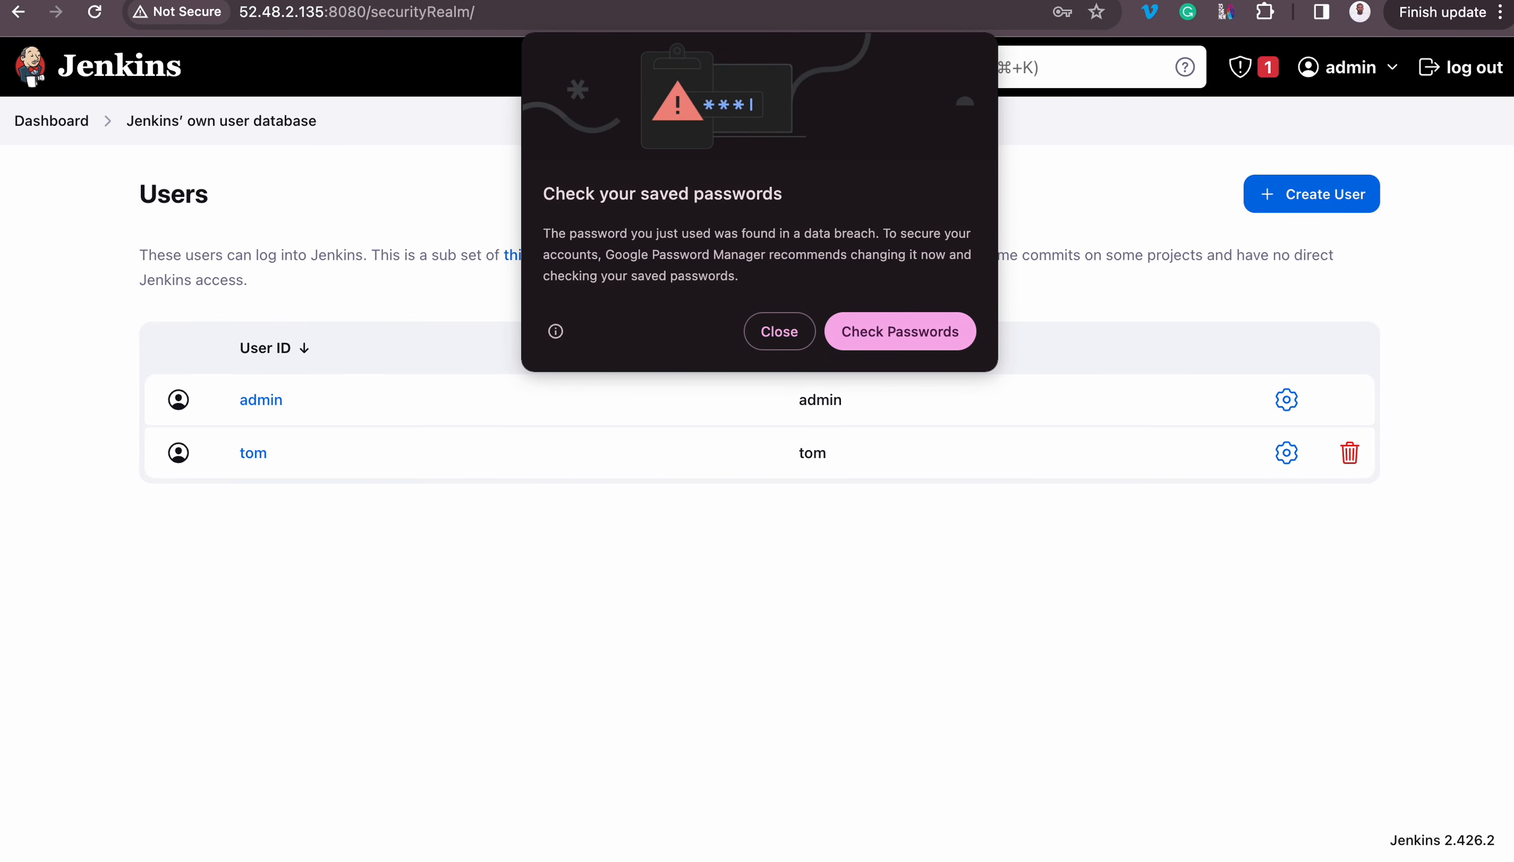
{"action": "left_click", "coordinate": [779, 332]}
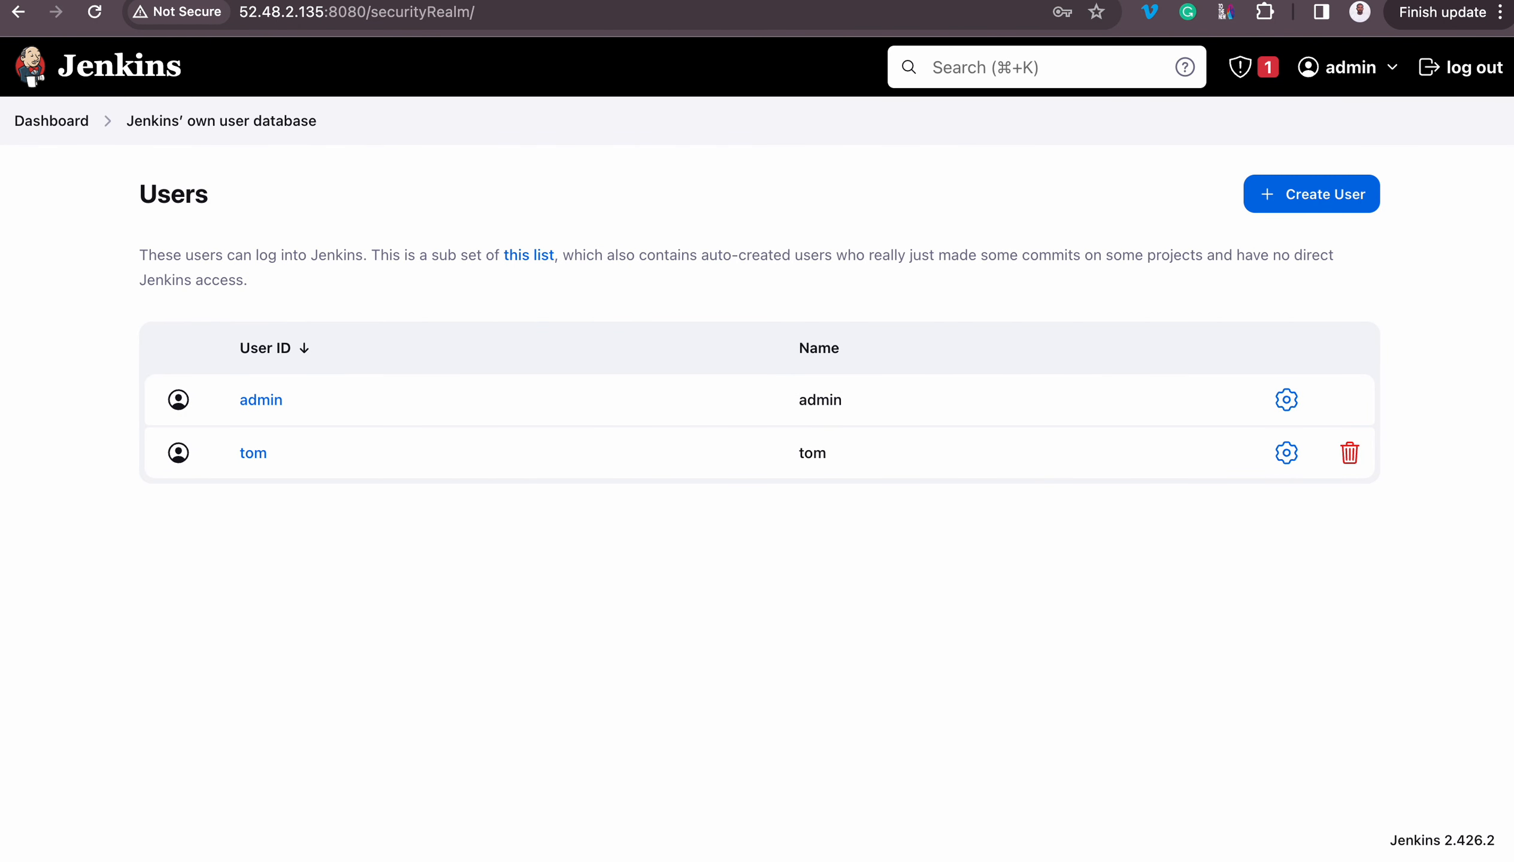
{"action": "left_click", "coordinate": [1311, 194]}
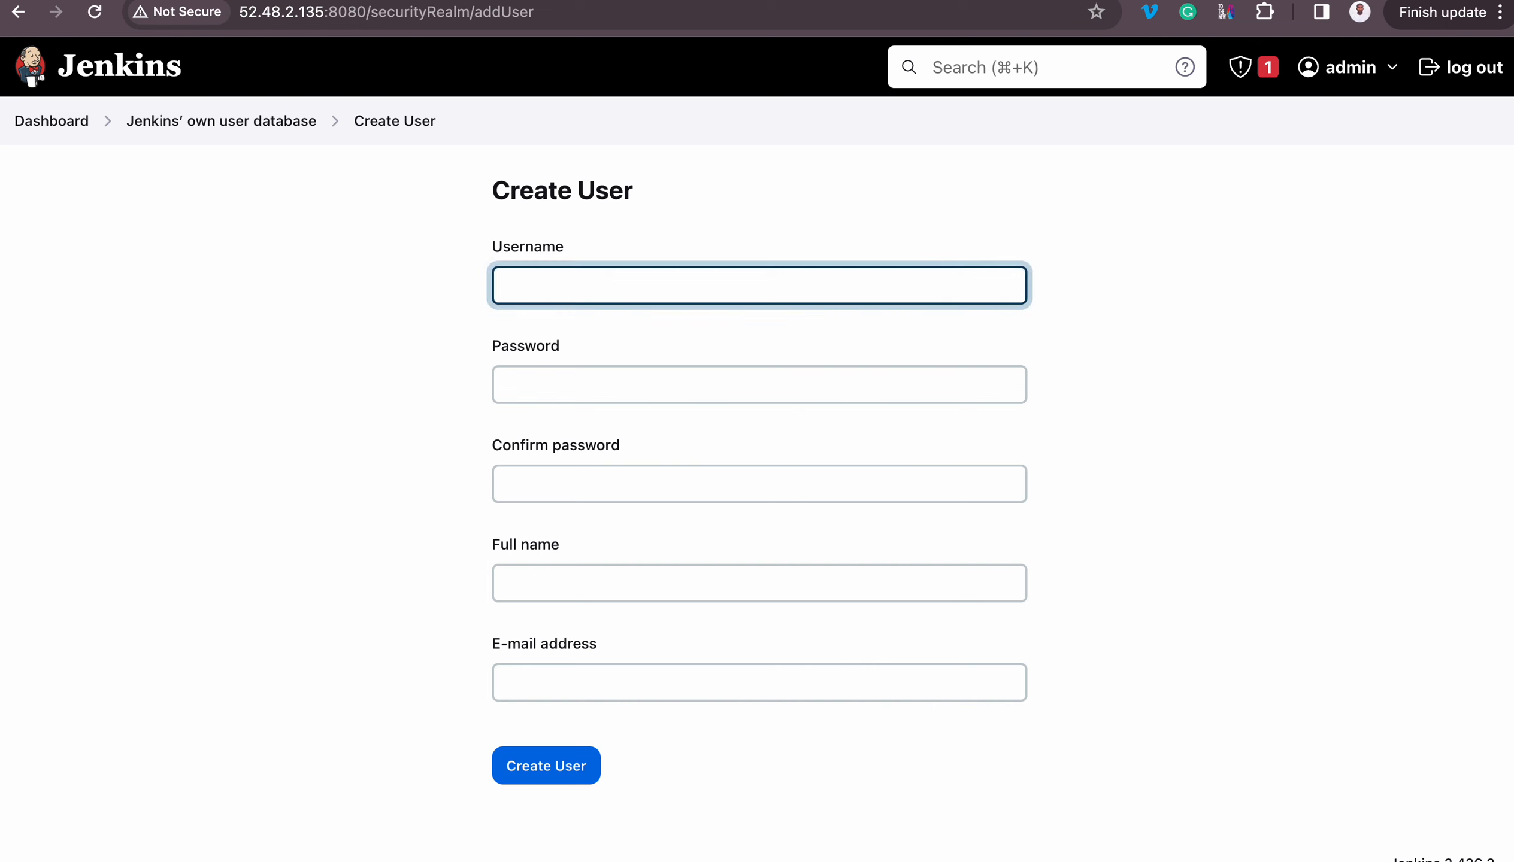
Step: Create user frank with a confirmed password and e-mail address, then dismiss Chrome's warning
{"action": "type", "text": "frank"}
{"action": "key", "text": "Tab"}
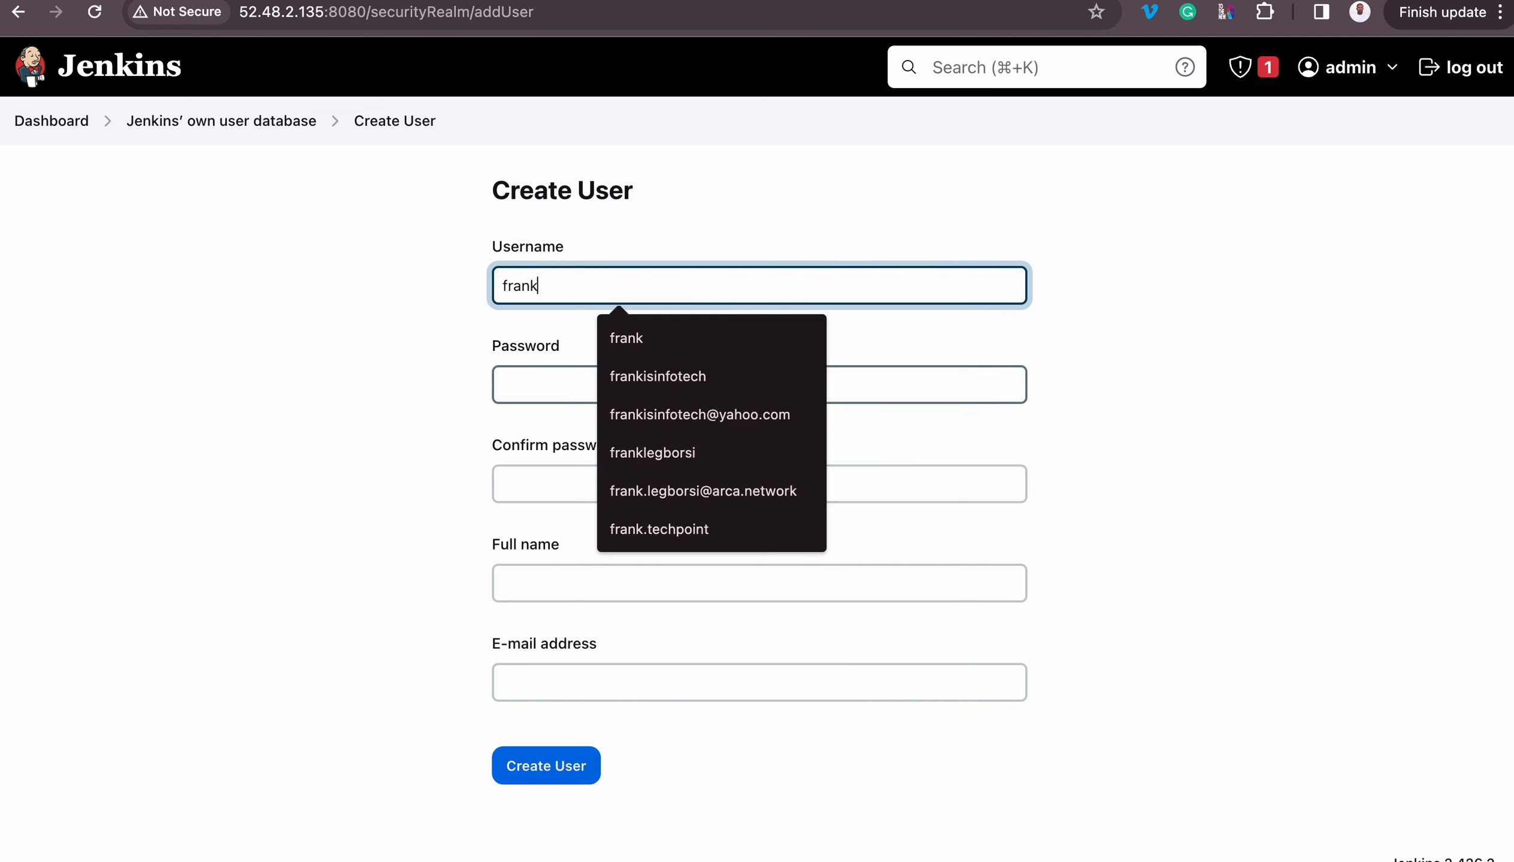
{"action": "type", "text": "1234"}
{"action": "key", "text": "Tab"}
{"action": "type", "text": "1234"}
{"action": "key", "text": "Tab"}
{"action": "key", "text": "Tab"}
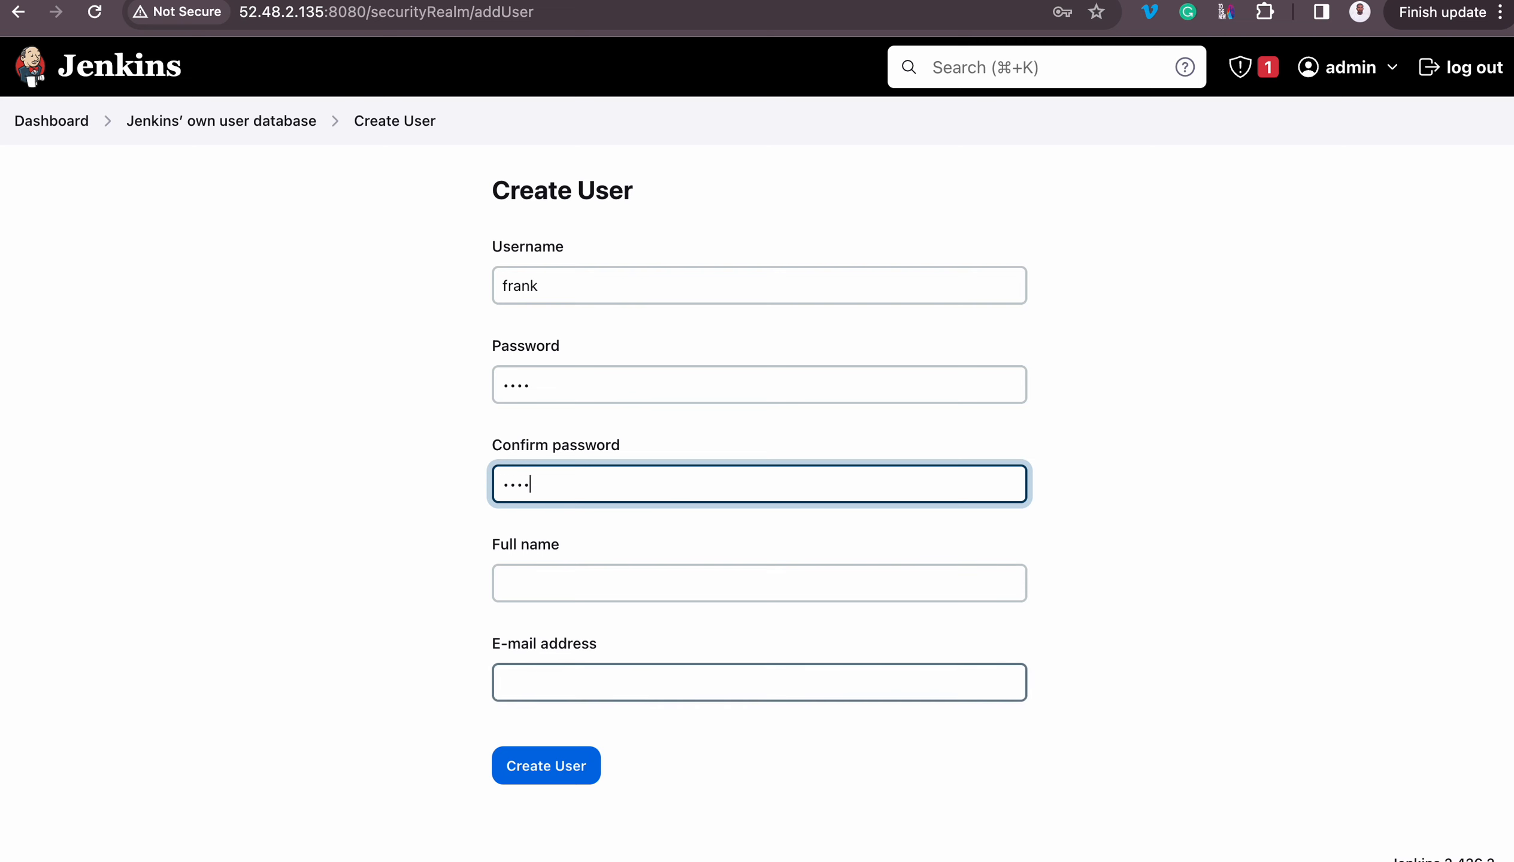
{"action": "type", "text": "frank@"}
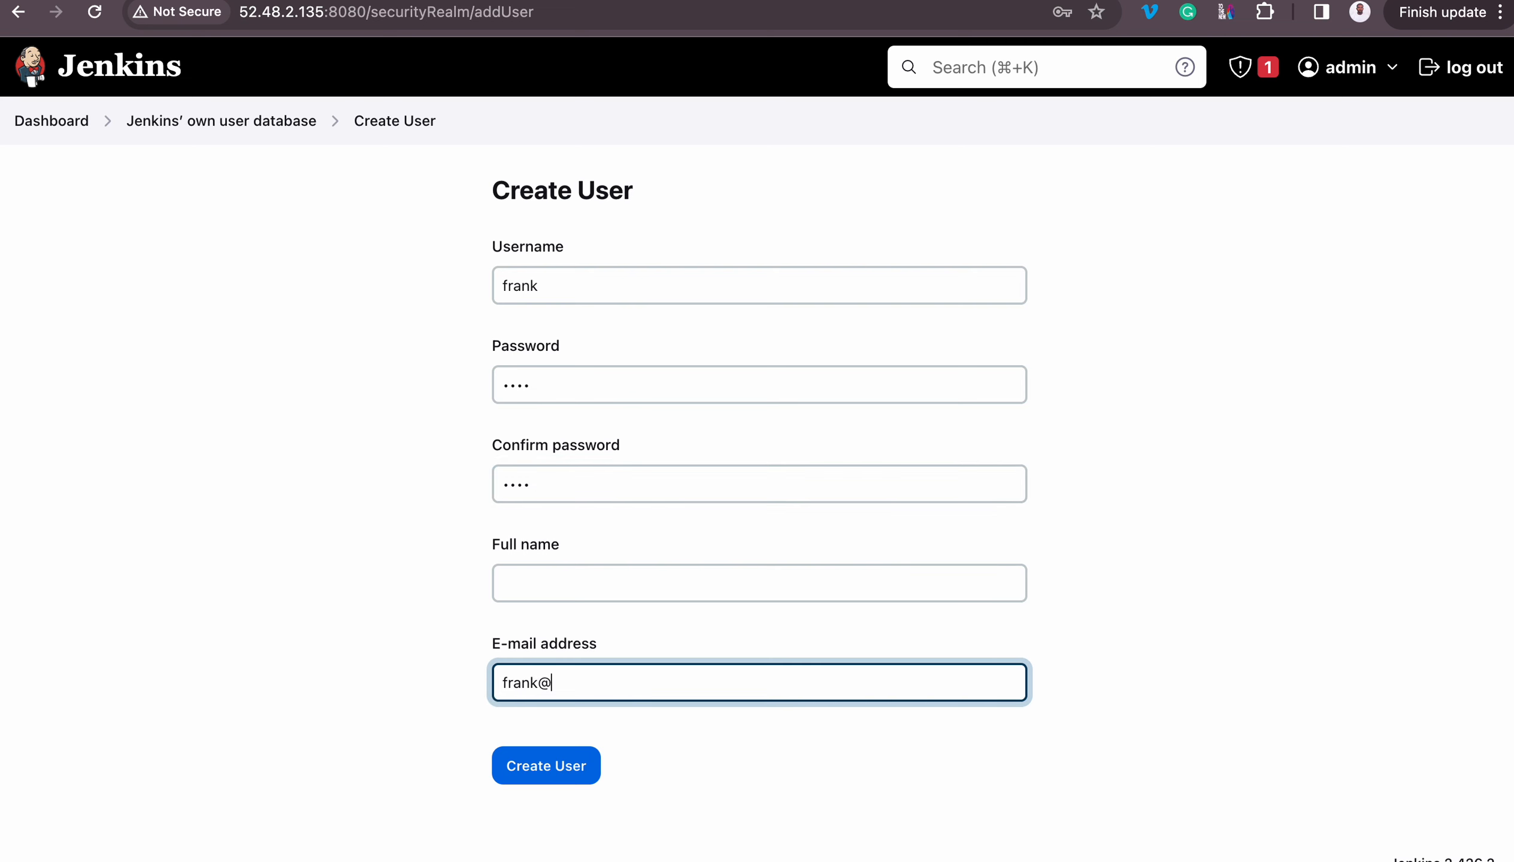
{"action": "type", "text": "yah.com"}
{"action": "key", "text": "Return"}
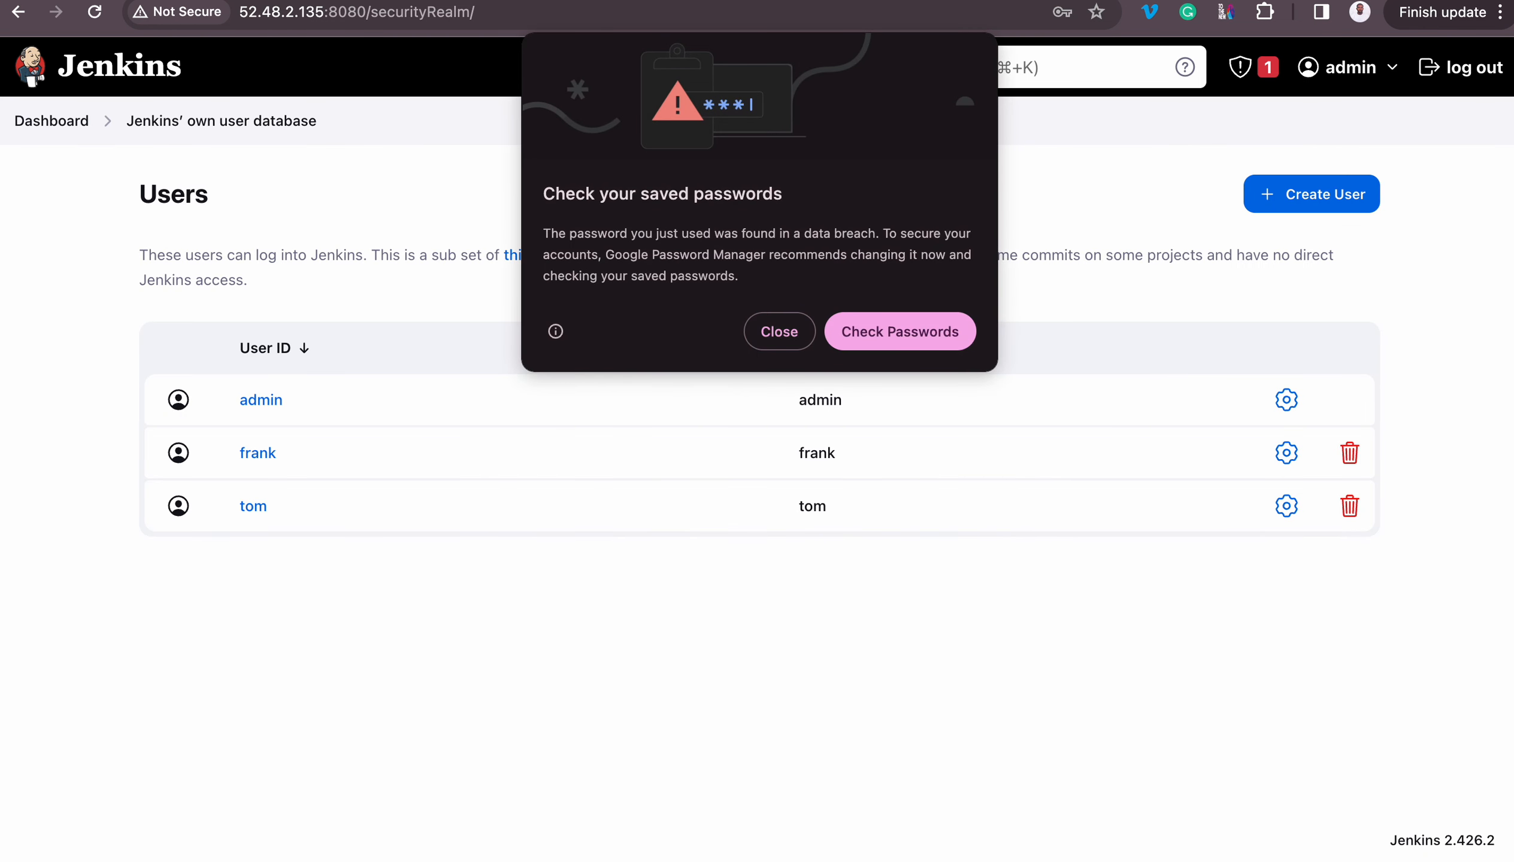
{"action": "left_click", "coordinate": [779, 331]}
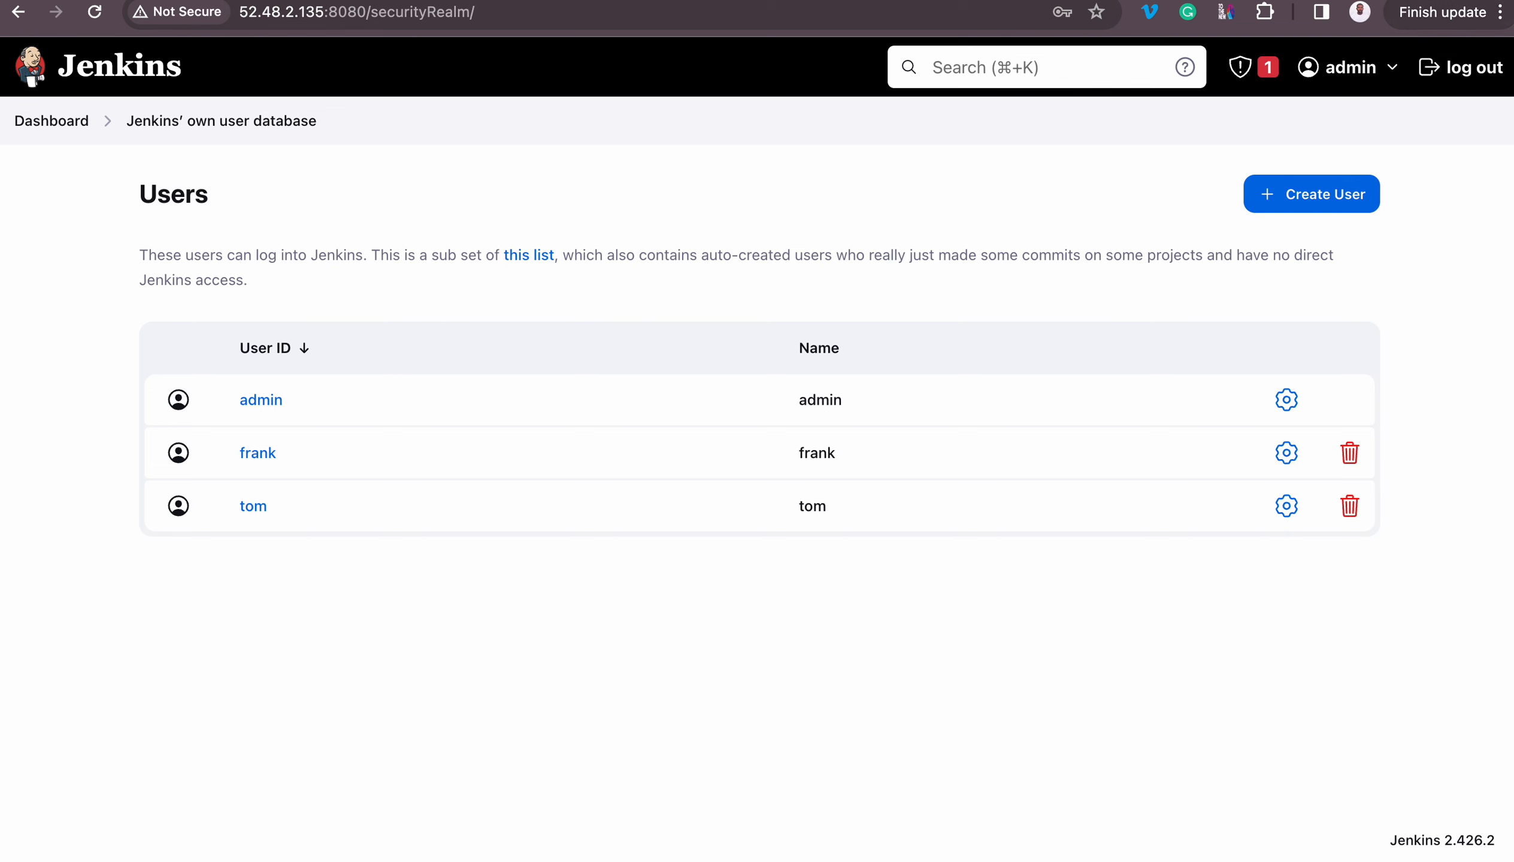
Step: Log out of admin and sign in as frank with frank's password
{"action": "left_click", "coordinate": [1484, 67]}
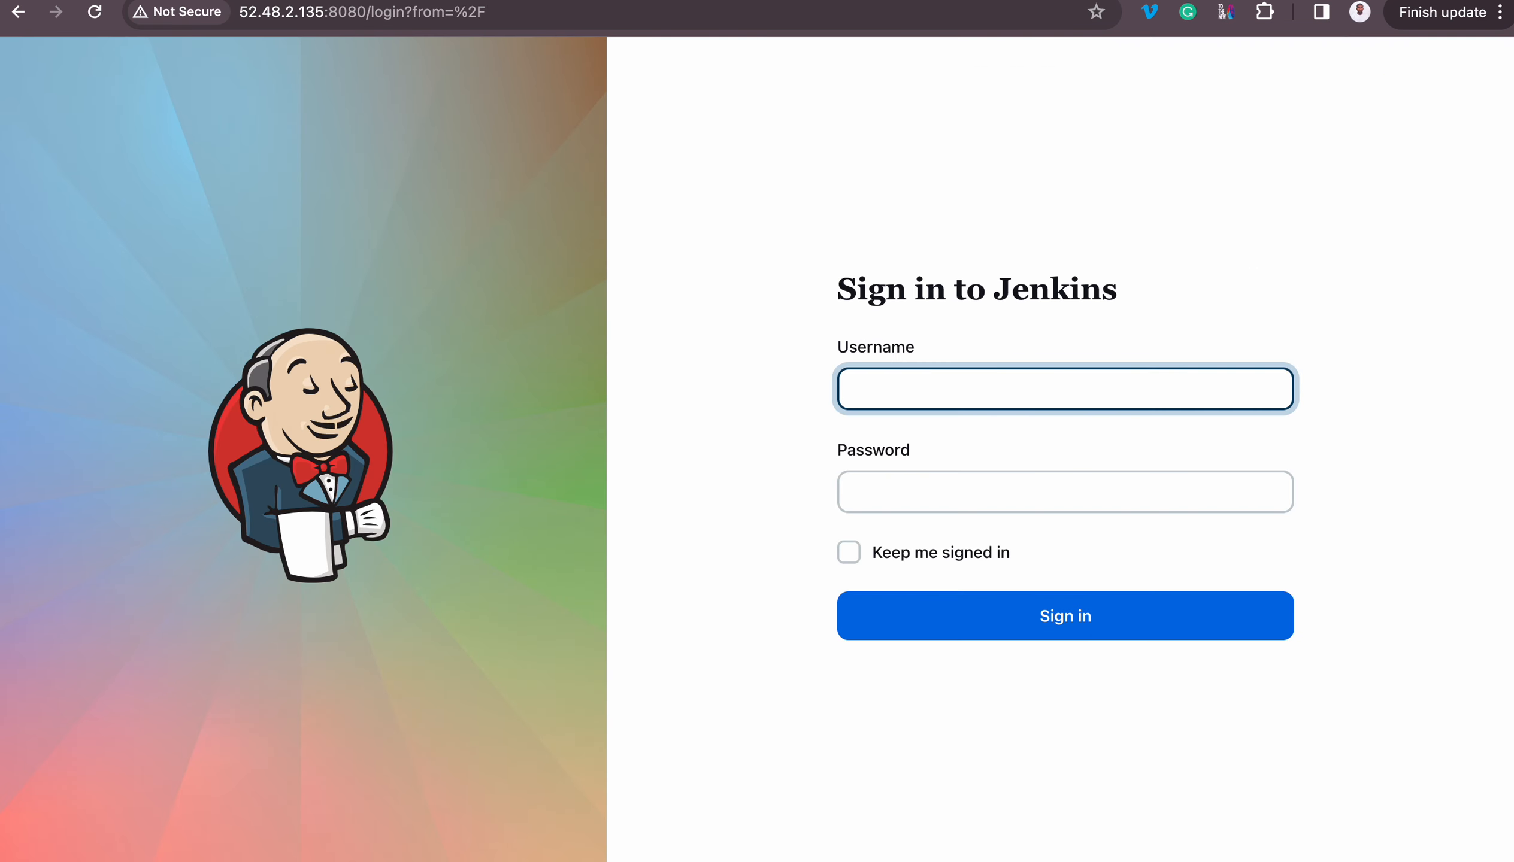
{"action": "type", "text": "frank"}
{"action": "key", "text": "Tab"}
{"action": "type", "text": "••••"}
{"action": "left_click", "coordinate": [1065, 616]}
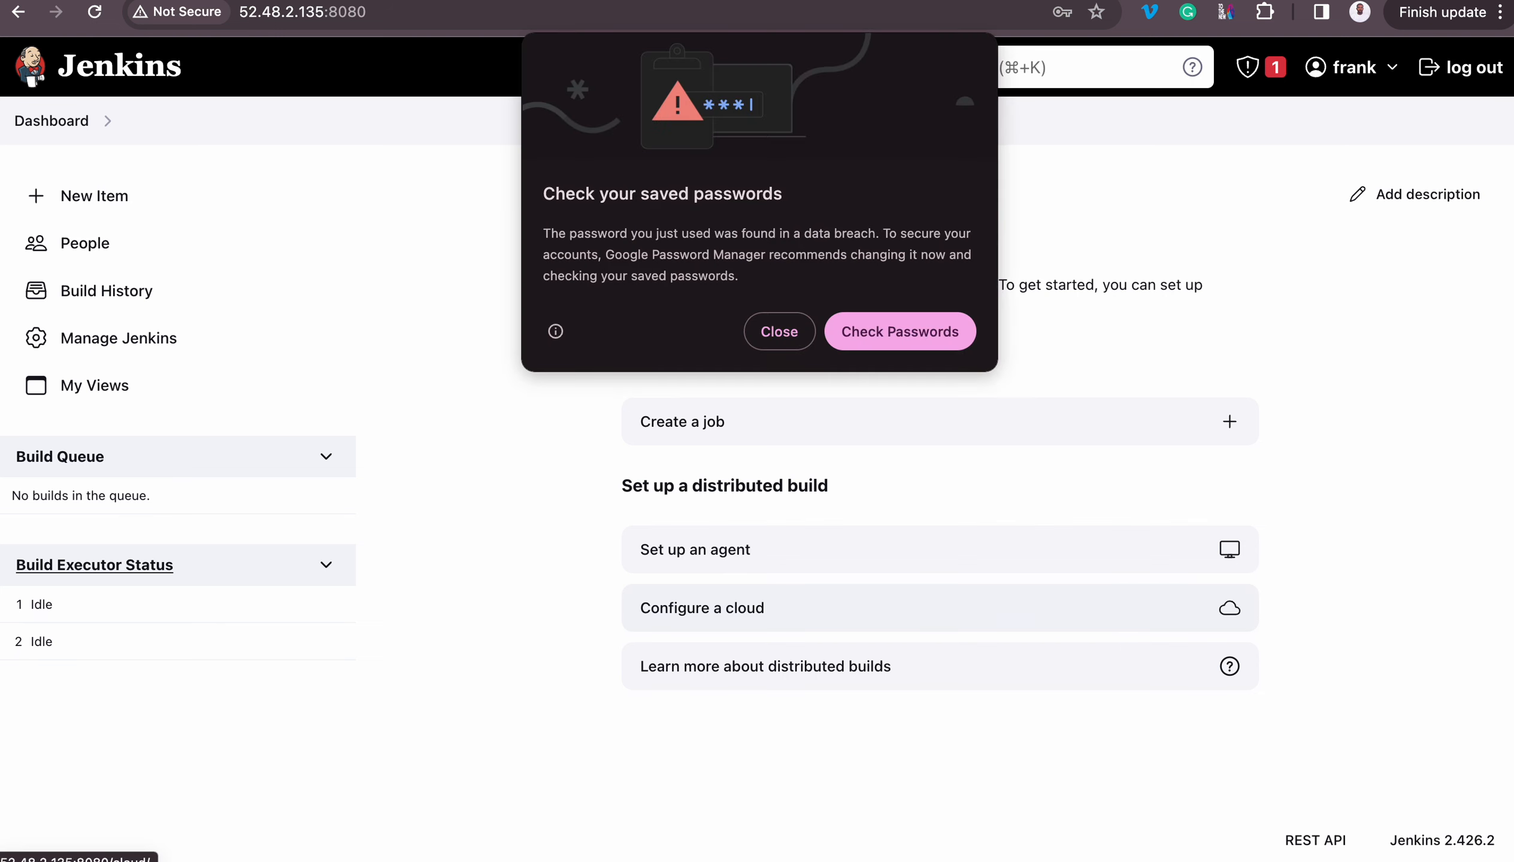
{"action": "left_click", "coordinate": [779, 332]}
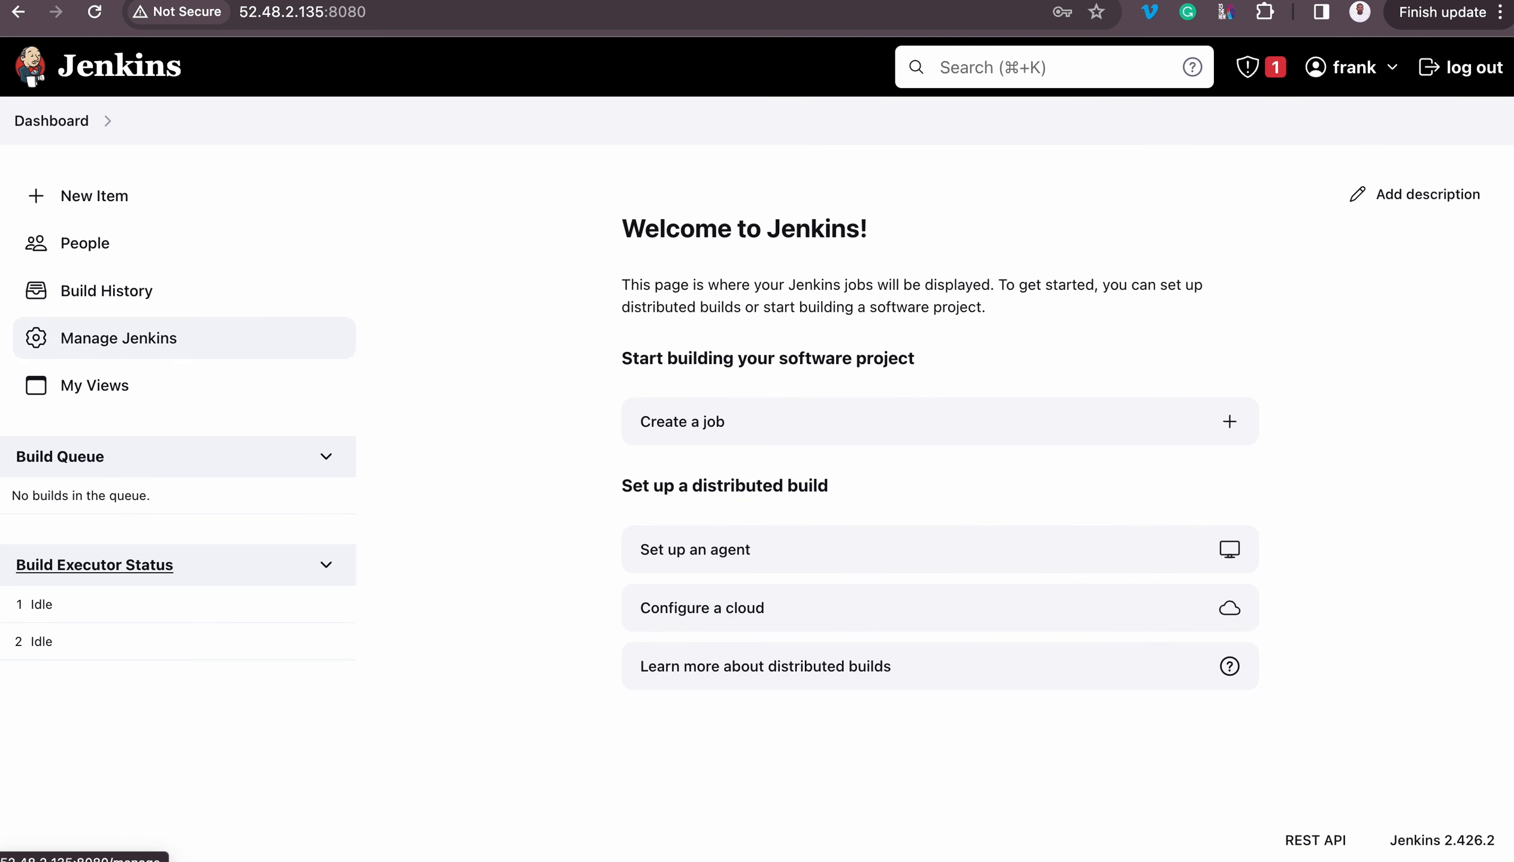
Step: Go to Manage Jenkins and open the Users page under Security
{"action": "left_click", "coordinate": [118, 338]}
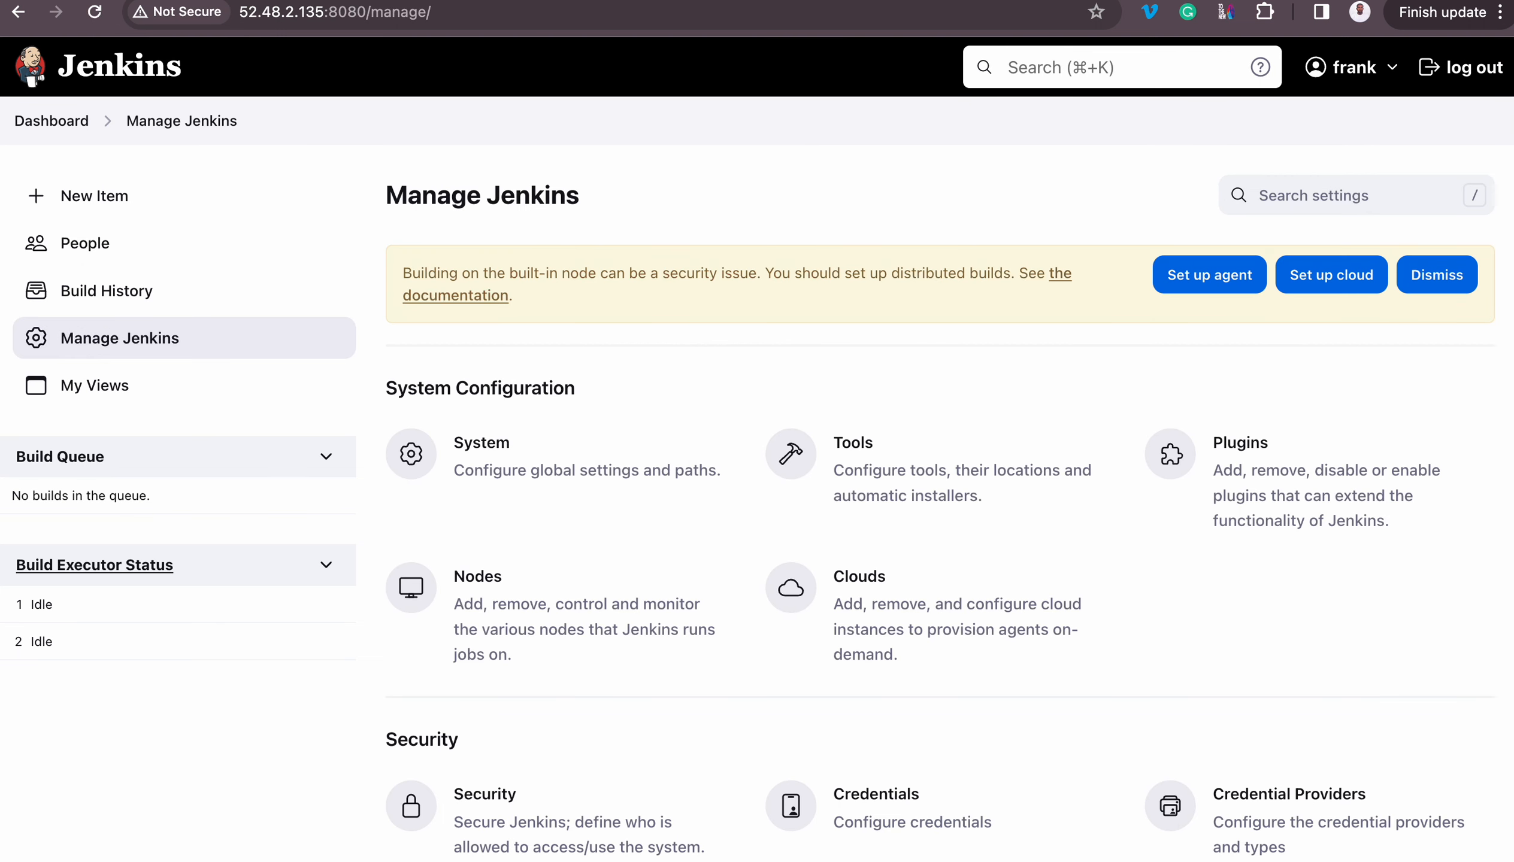
{"action": "scroll", "coordinate": [559, 432], "scroll_direction": "down", "scroll_amount": 3}
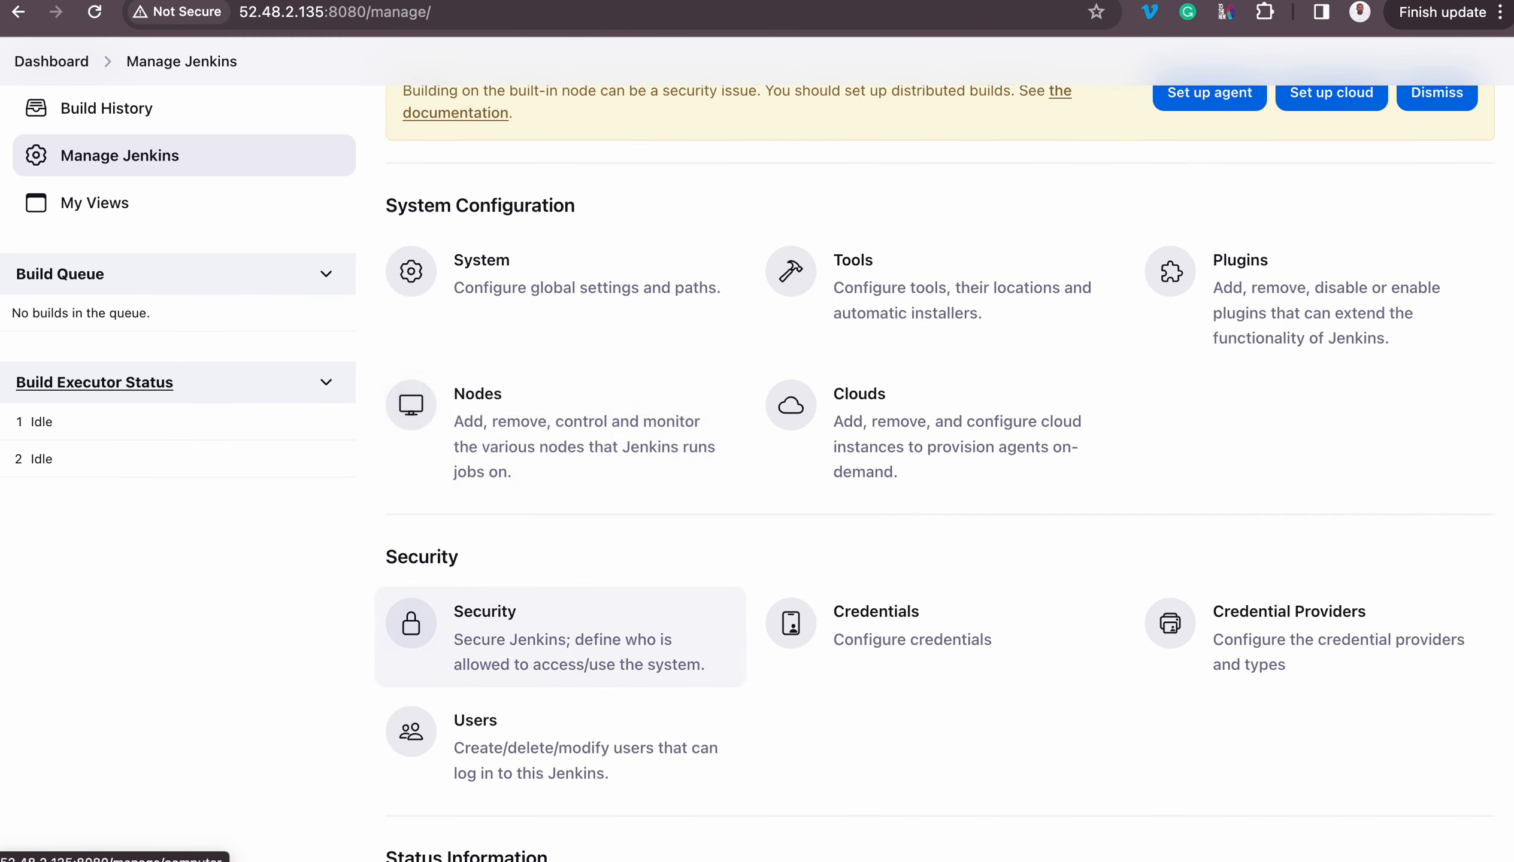
{"action": "scroll", "coordinate": [559, 444], "scroll_direction": "down", "scroll_amount": 4}
{"action": "left_click", "coordinate": [559, 474]}
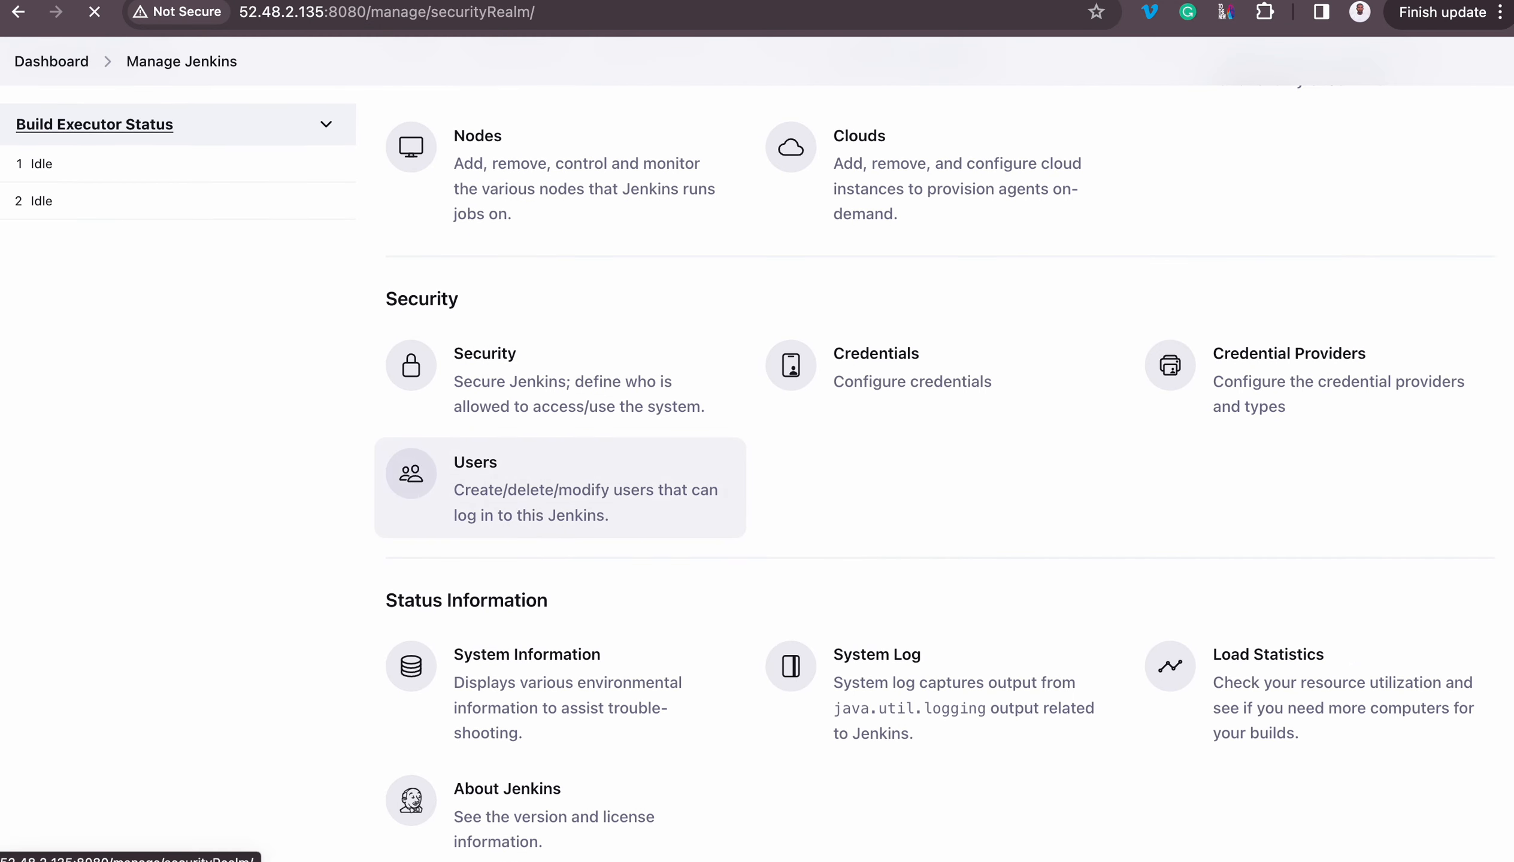
Step: Create user frank-created with a confirmed password and an e-mail address
{"action": "left_click", "coordinate": [1312, 194]}
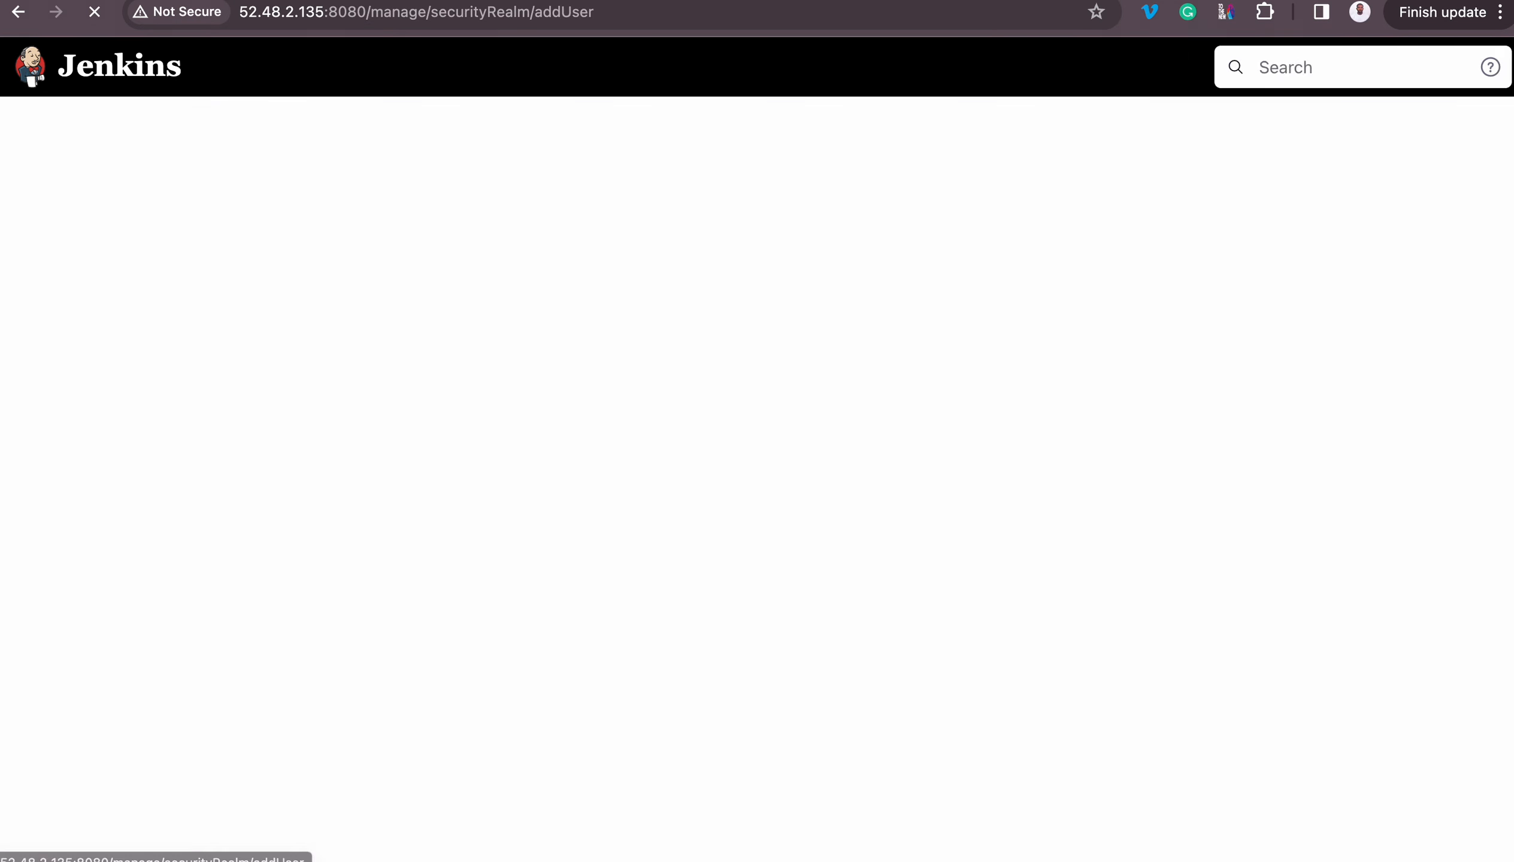
{"action": "type", "text": "frank"}
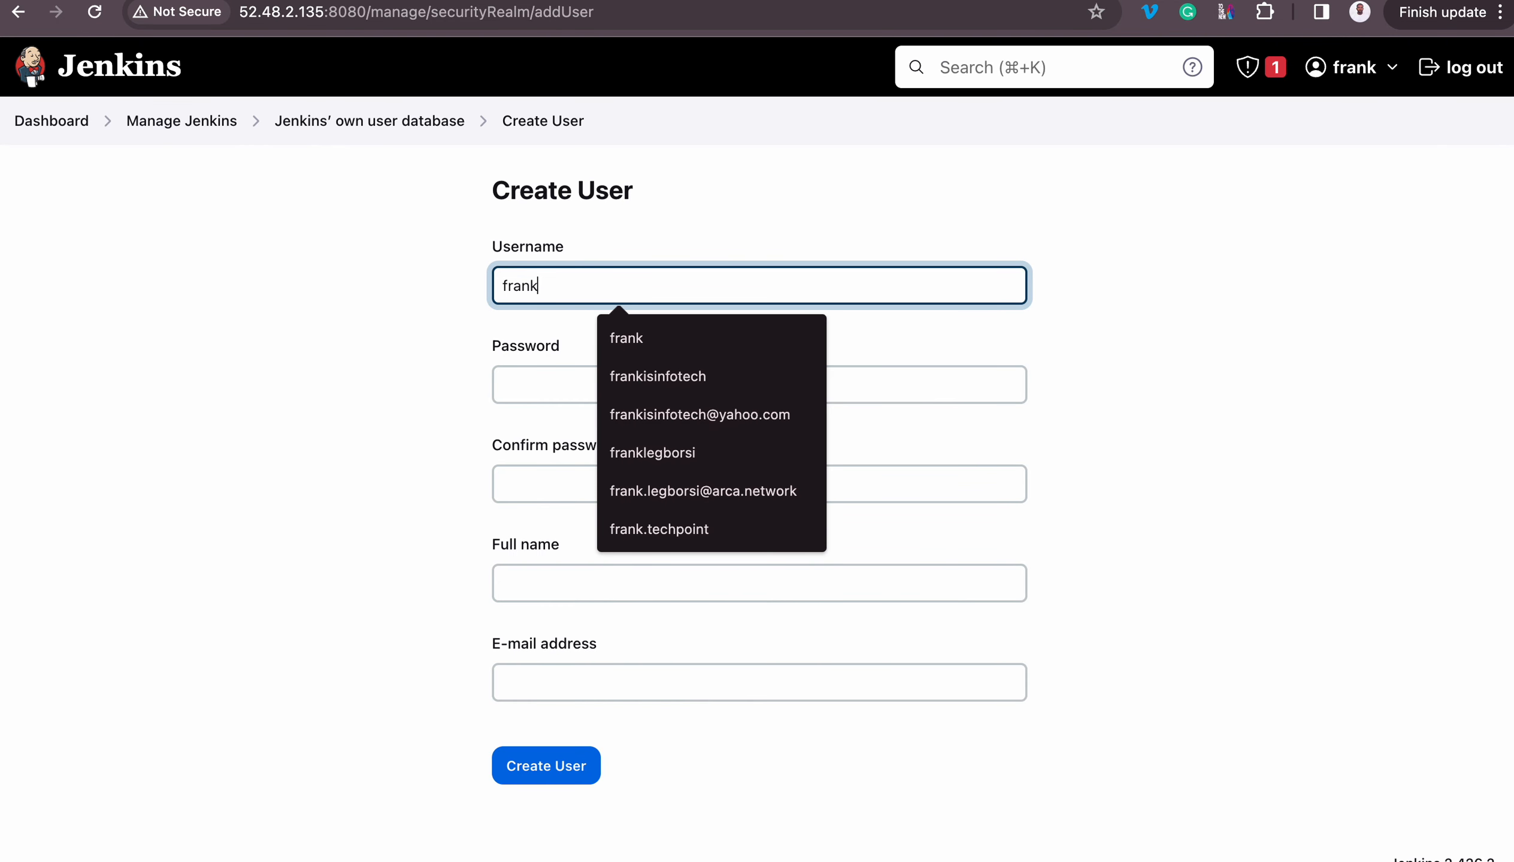
{"action": "type", "text": "-created"}
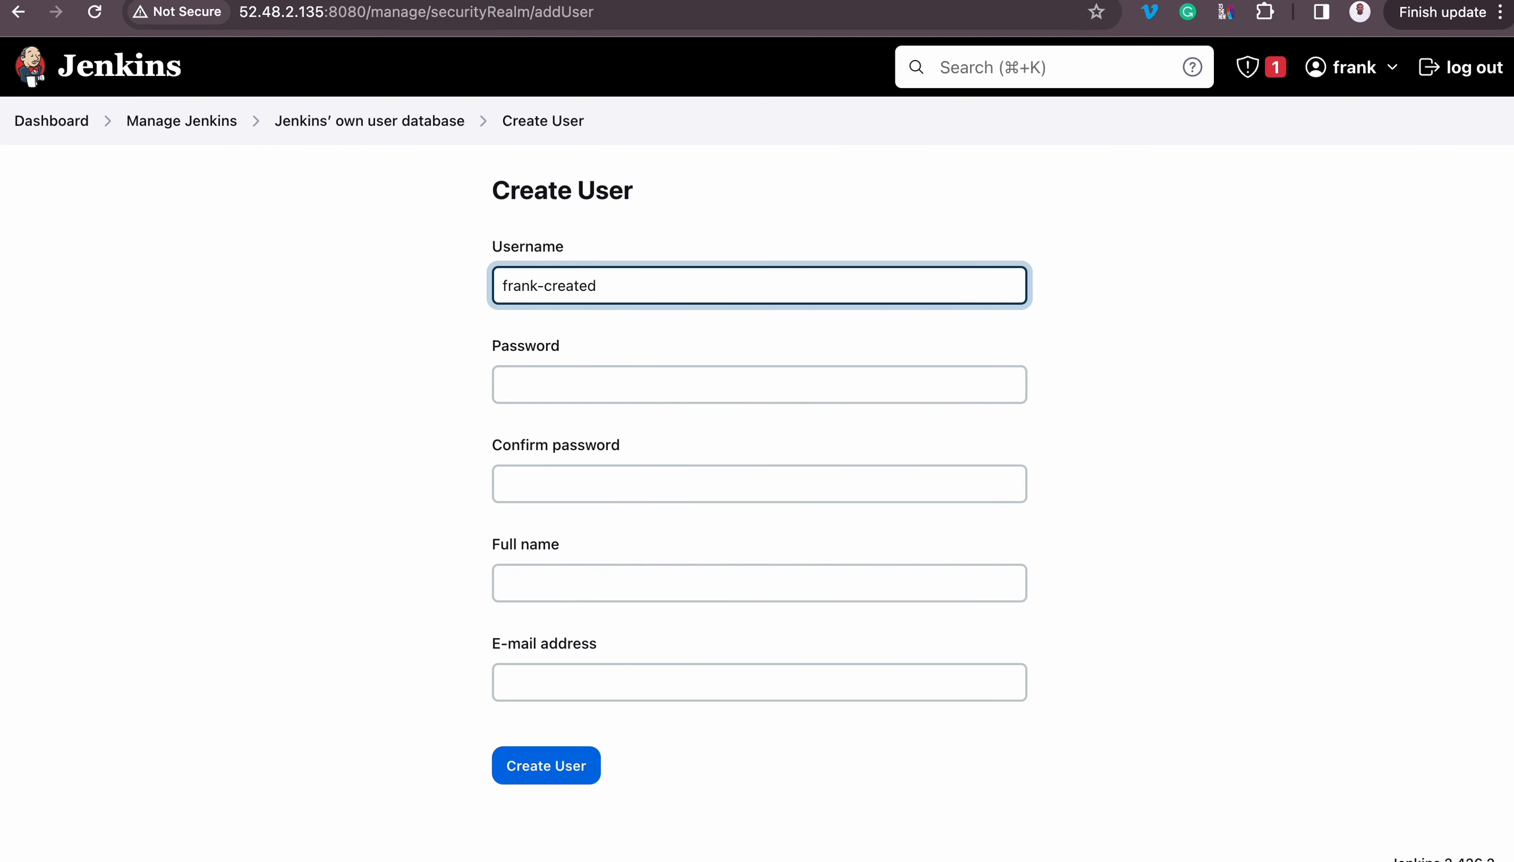
{"action": "left_click", "coordinate": [760, 384]}
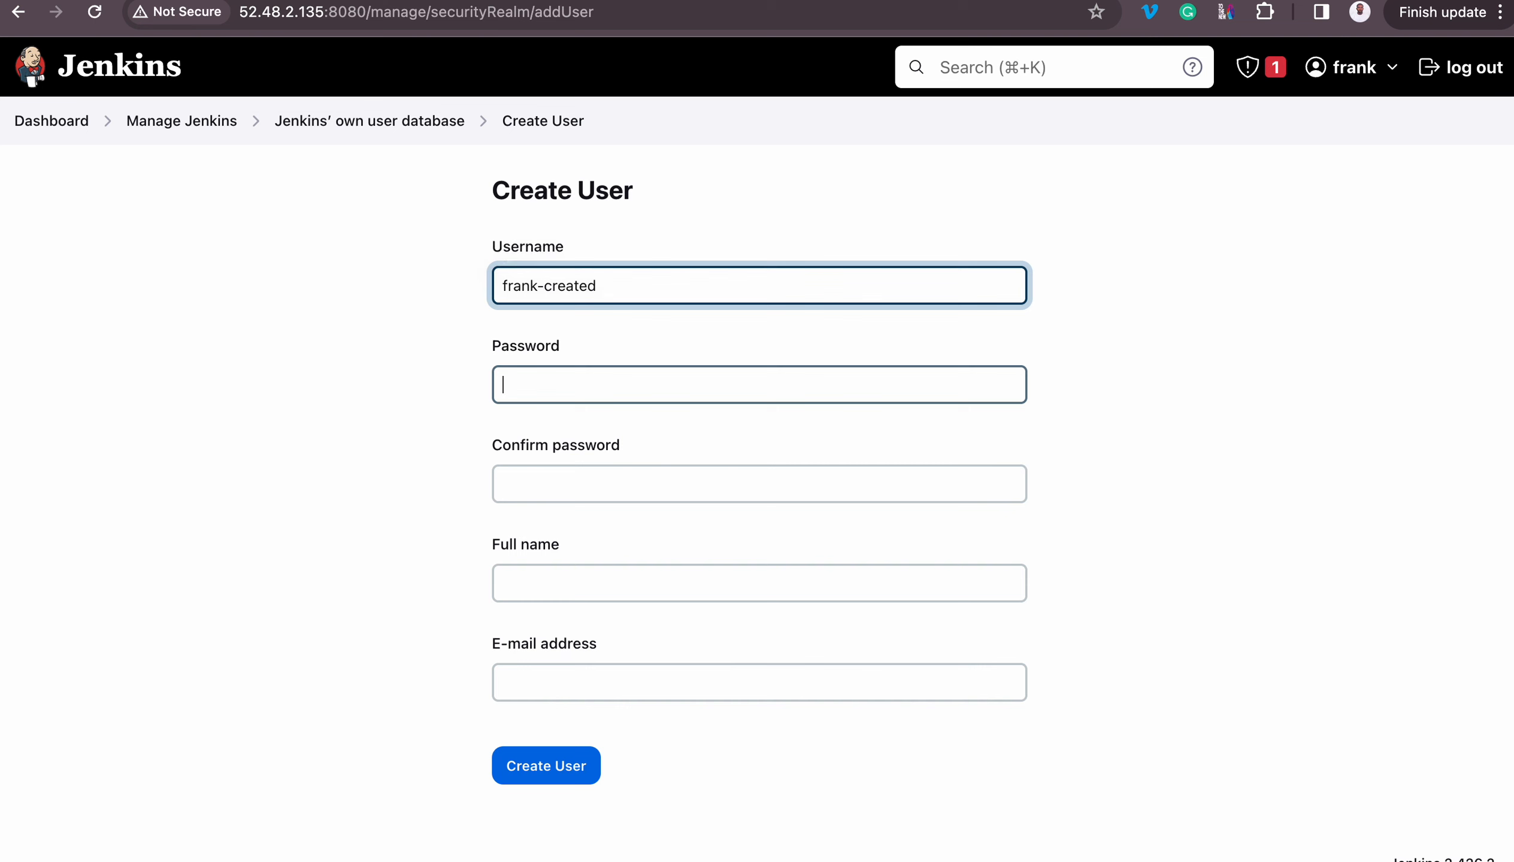
{"action": "type", "text": "••••"}
{"action": "left_click", "coordinate": [760, 484]}
{"action": "type", "text": "••••"}
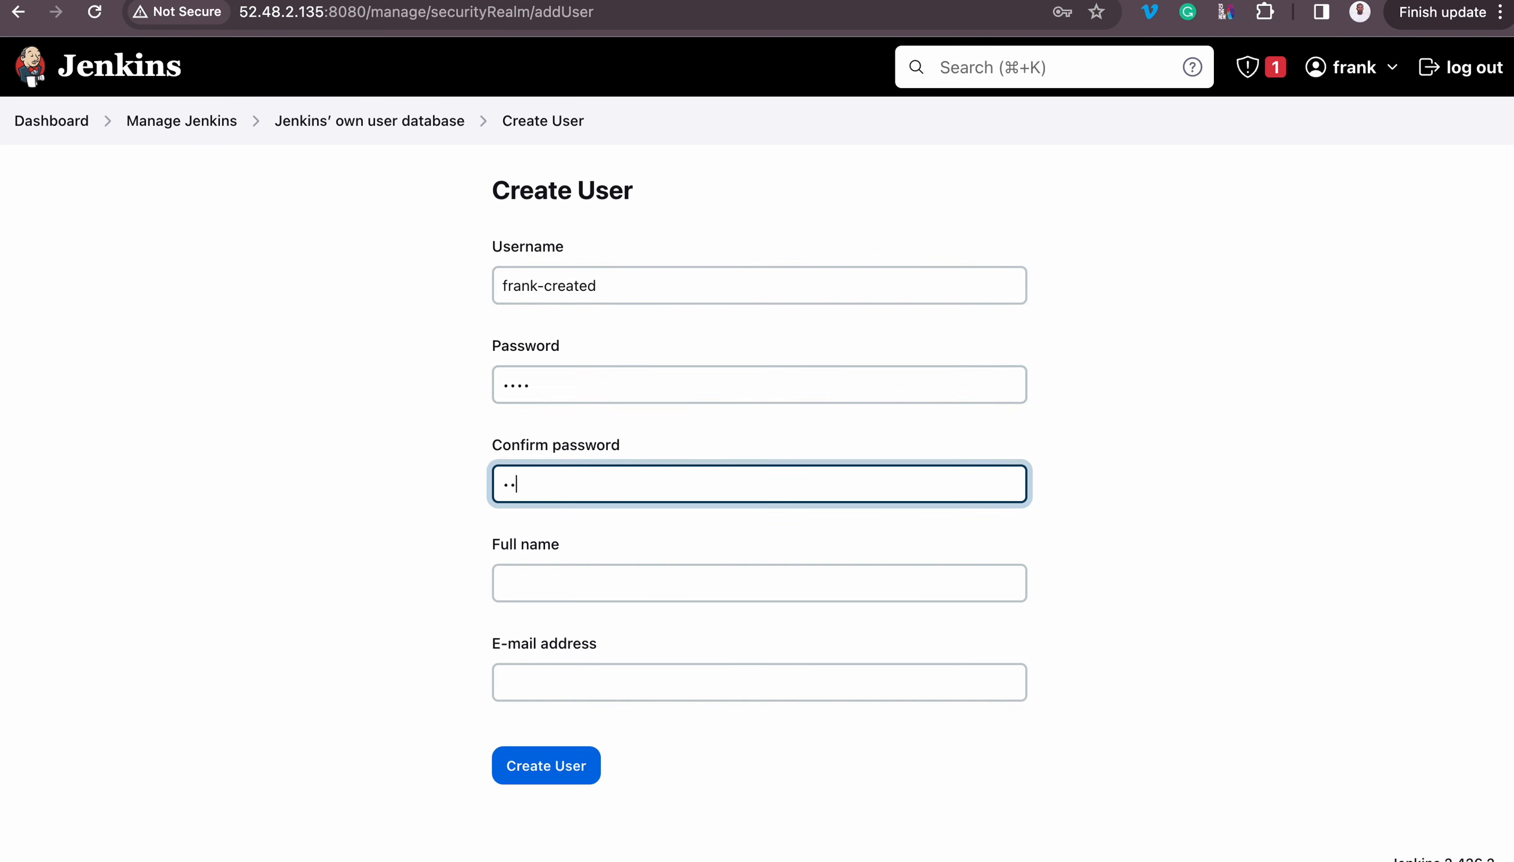
{"action": "left_click", "coordinate": [759, 683]}
{"action": "type", "text": "fr"}
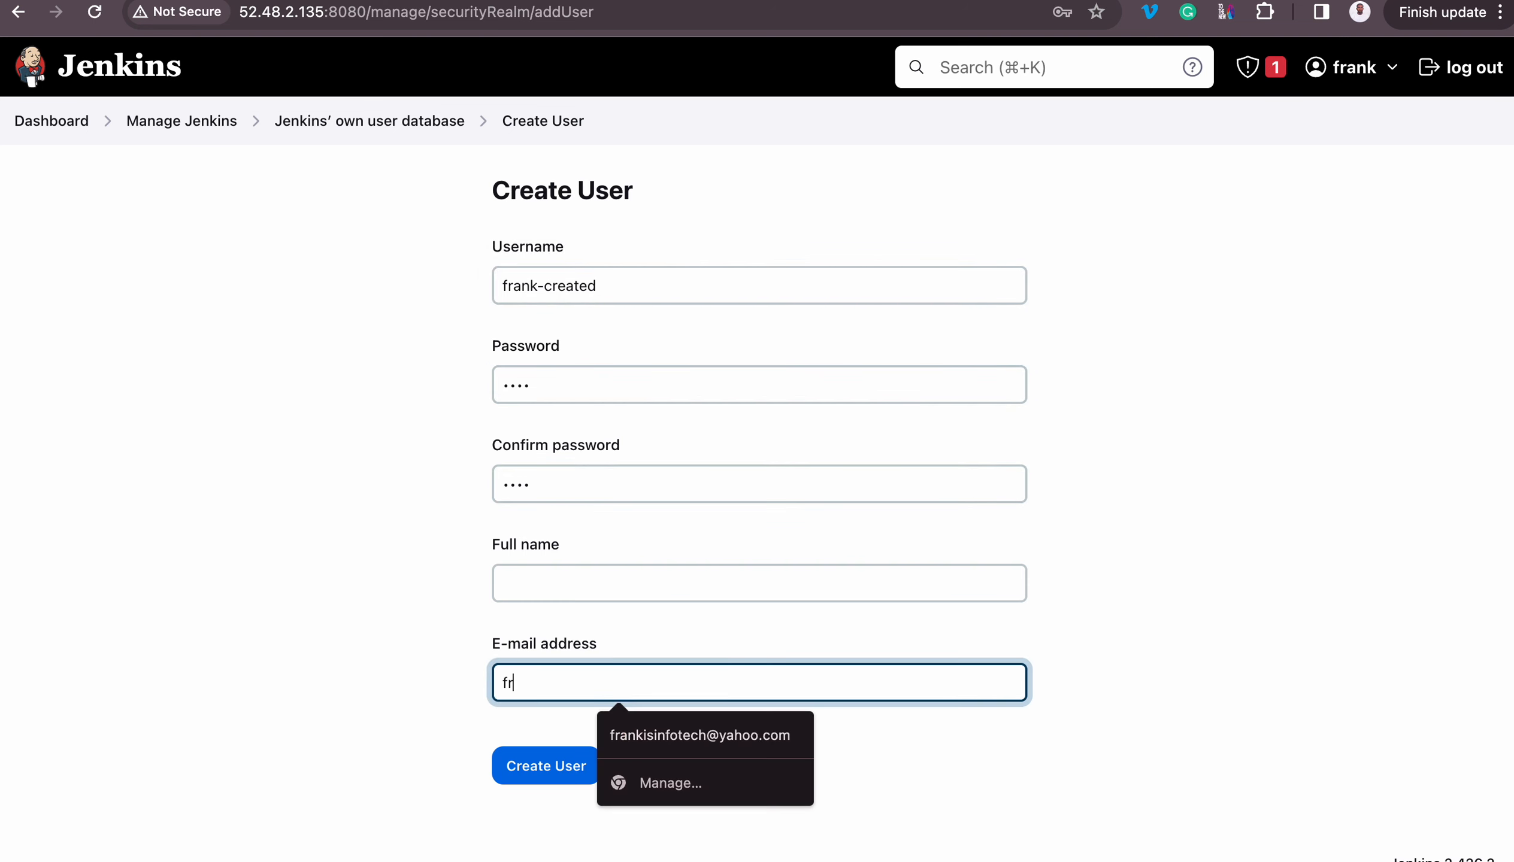
{"action": "type", "text": "ank-c"}
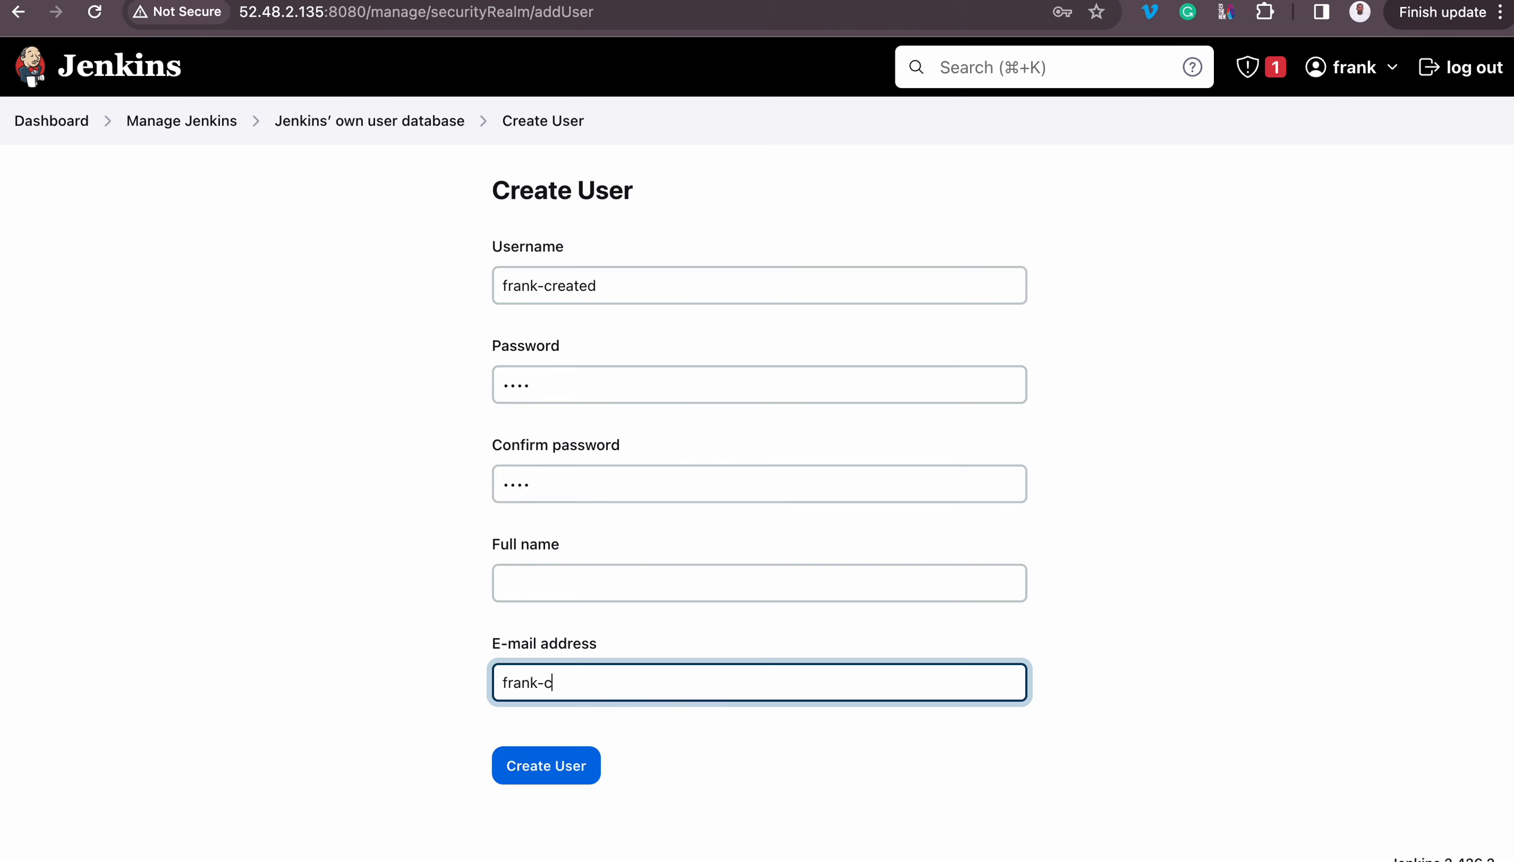
{"action": "type", "text": "re@yaho.com"}
{"action": "key", "text": "Return"}
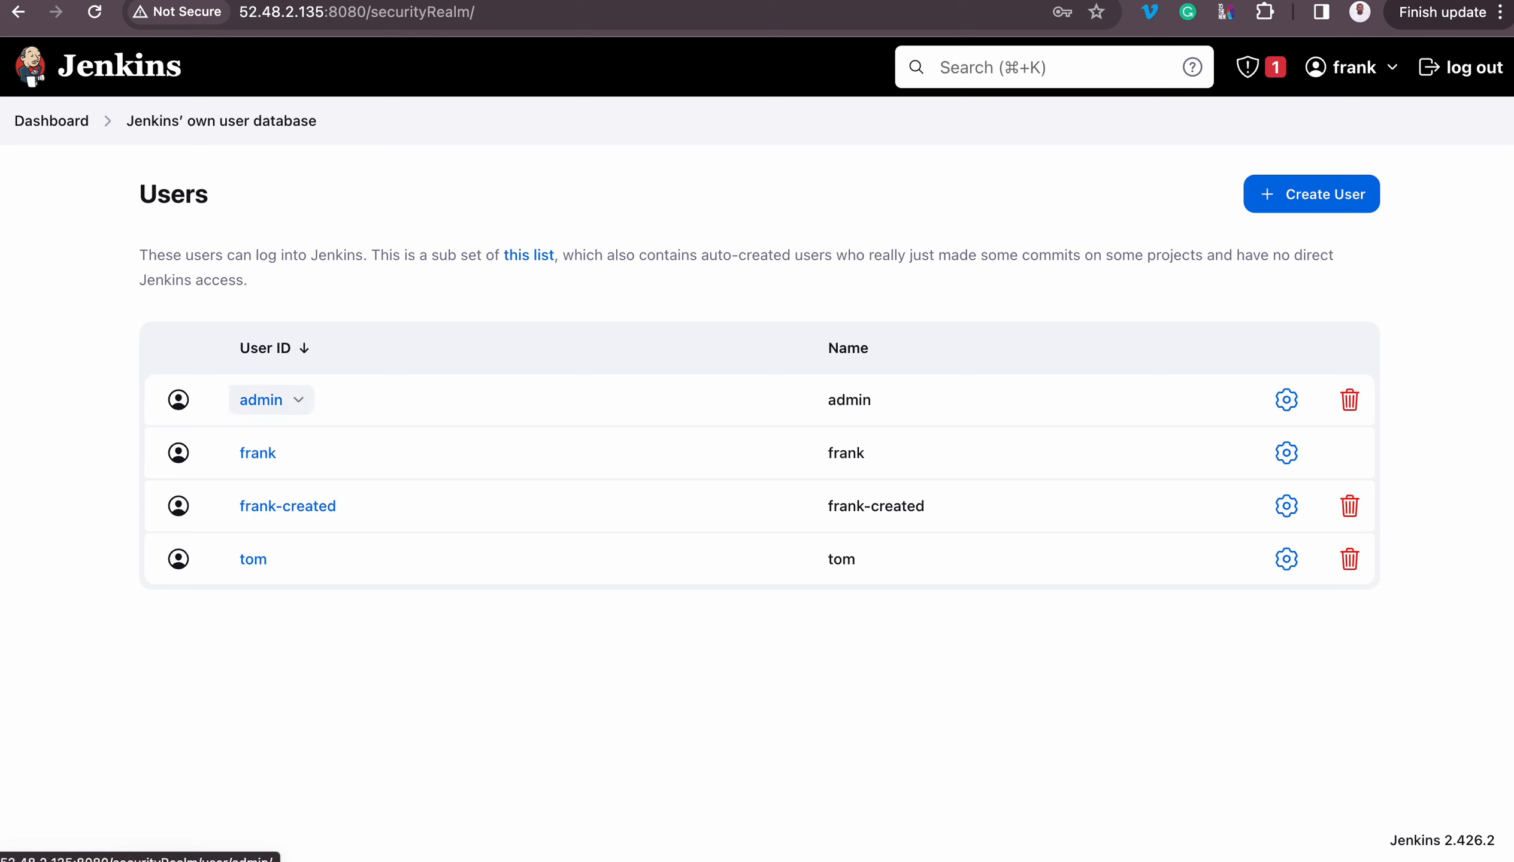
Step: Log out of frank and sign in as tom with tom's password
{"action": "left_click", "coordinate": [1473, 67]}
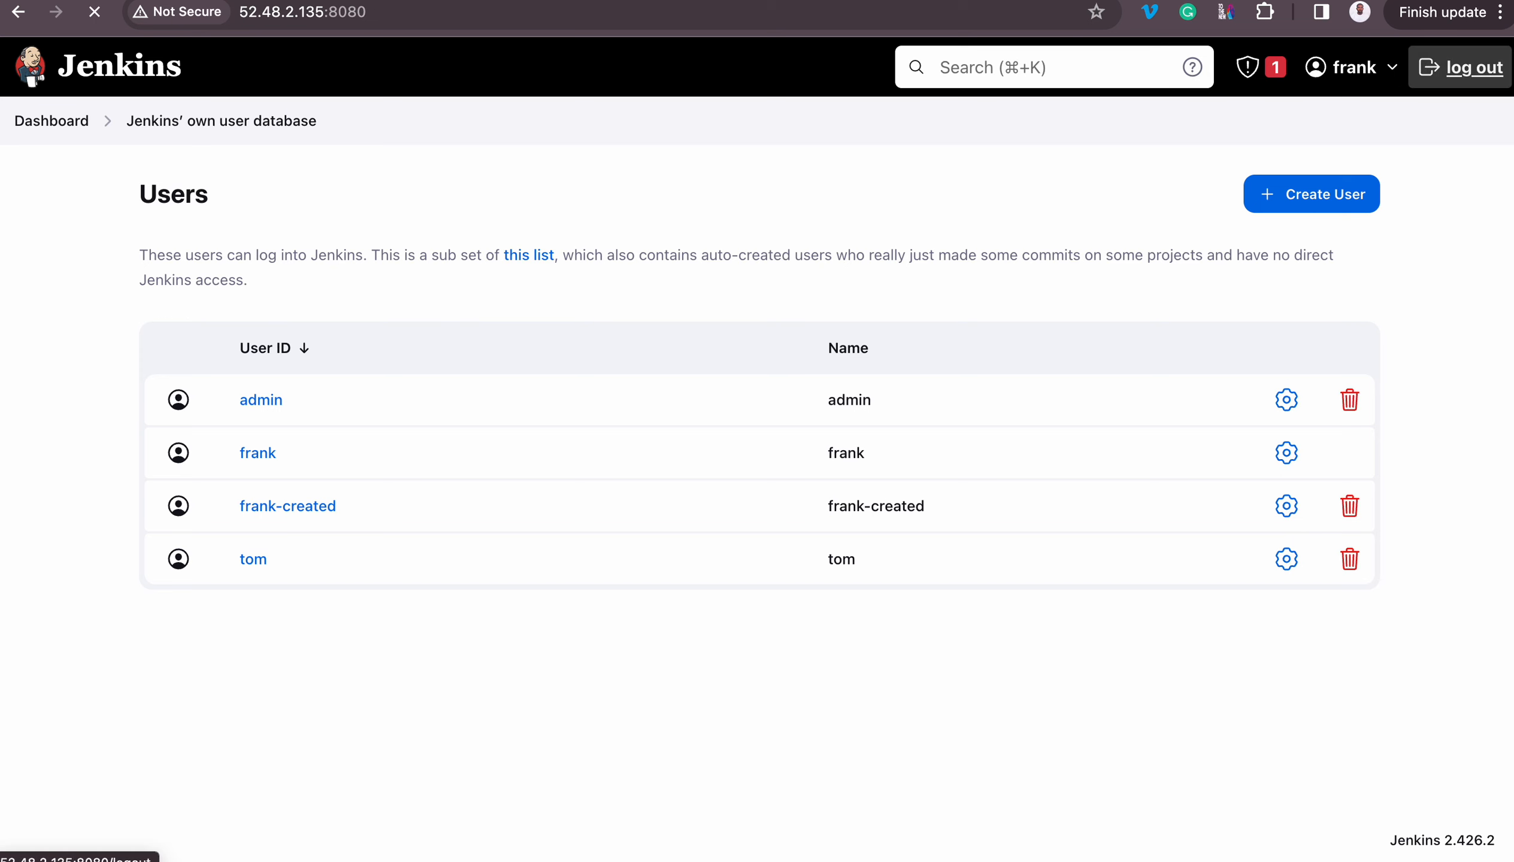
{"action": "type", "text": "tom"}
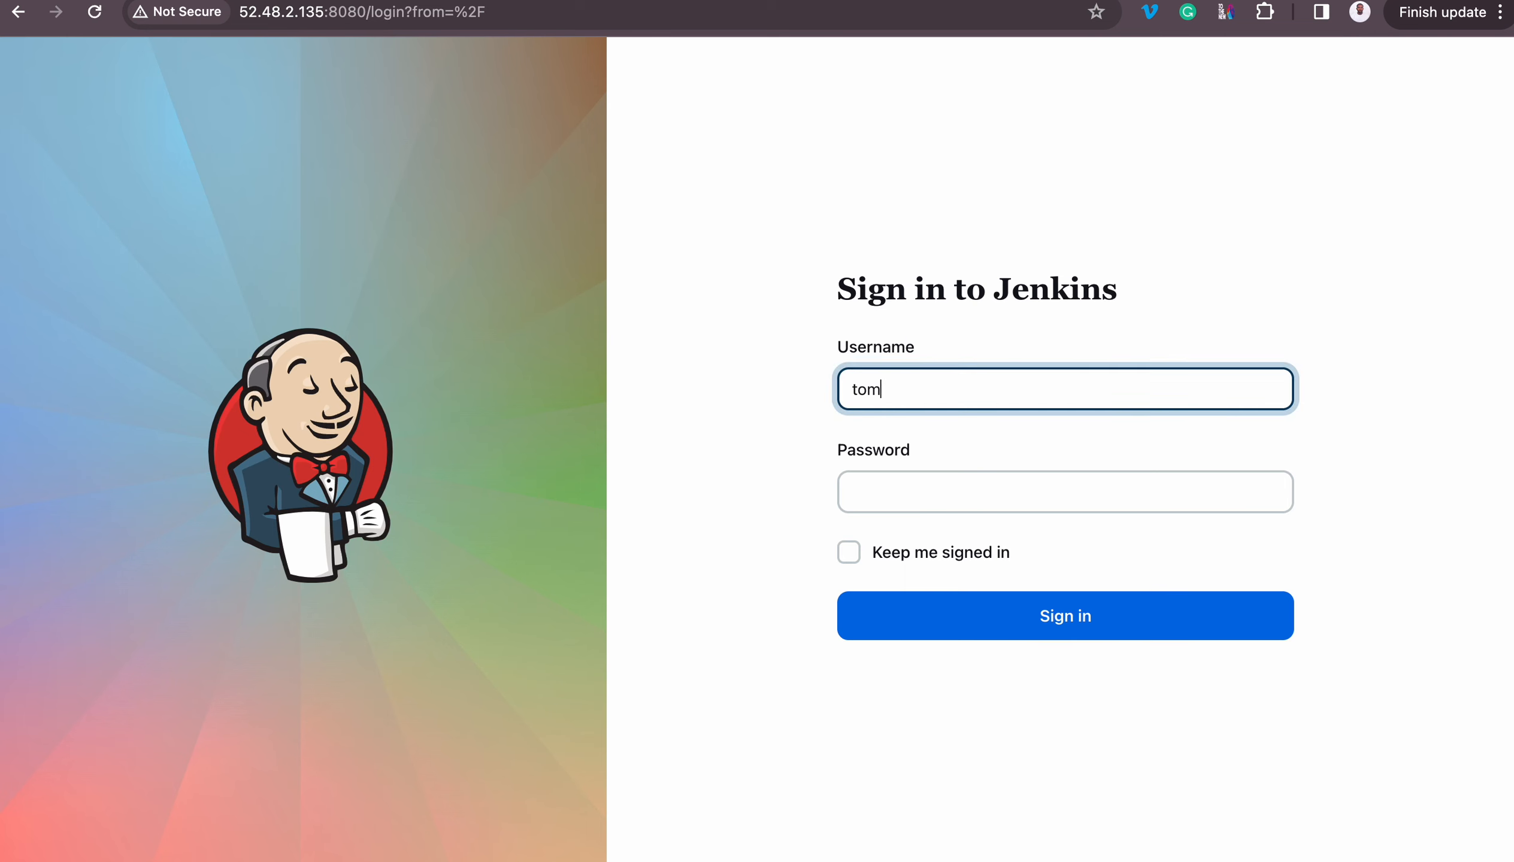
{"action": "key", "text": "Tab"}
{"action": "type", "text": "••••"}
{"action": "key", "text": "Return"}
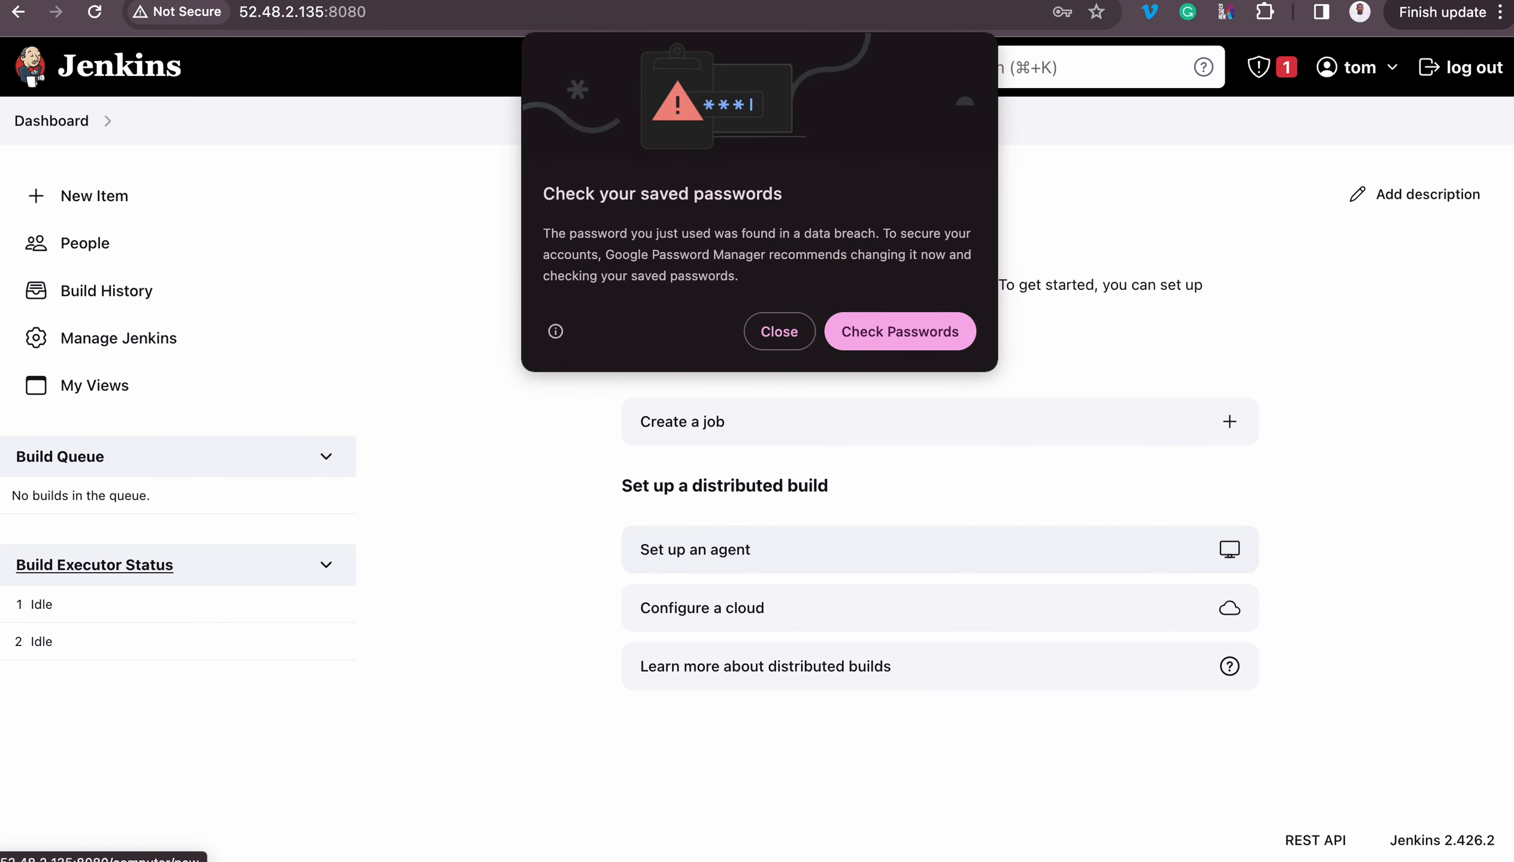
{"action": "left_click", "coordinate": [779, 332]}
Step: Go to Manage Jenkins and open the Users page
{"action": "left_click", "coordinate": [120, 338]}
{"action": "scroll", "coordinate": [558, 421], "scroll_direction": "down", "scroll_amount": 5}
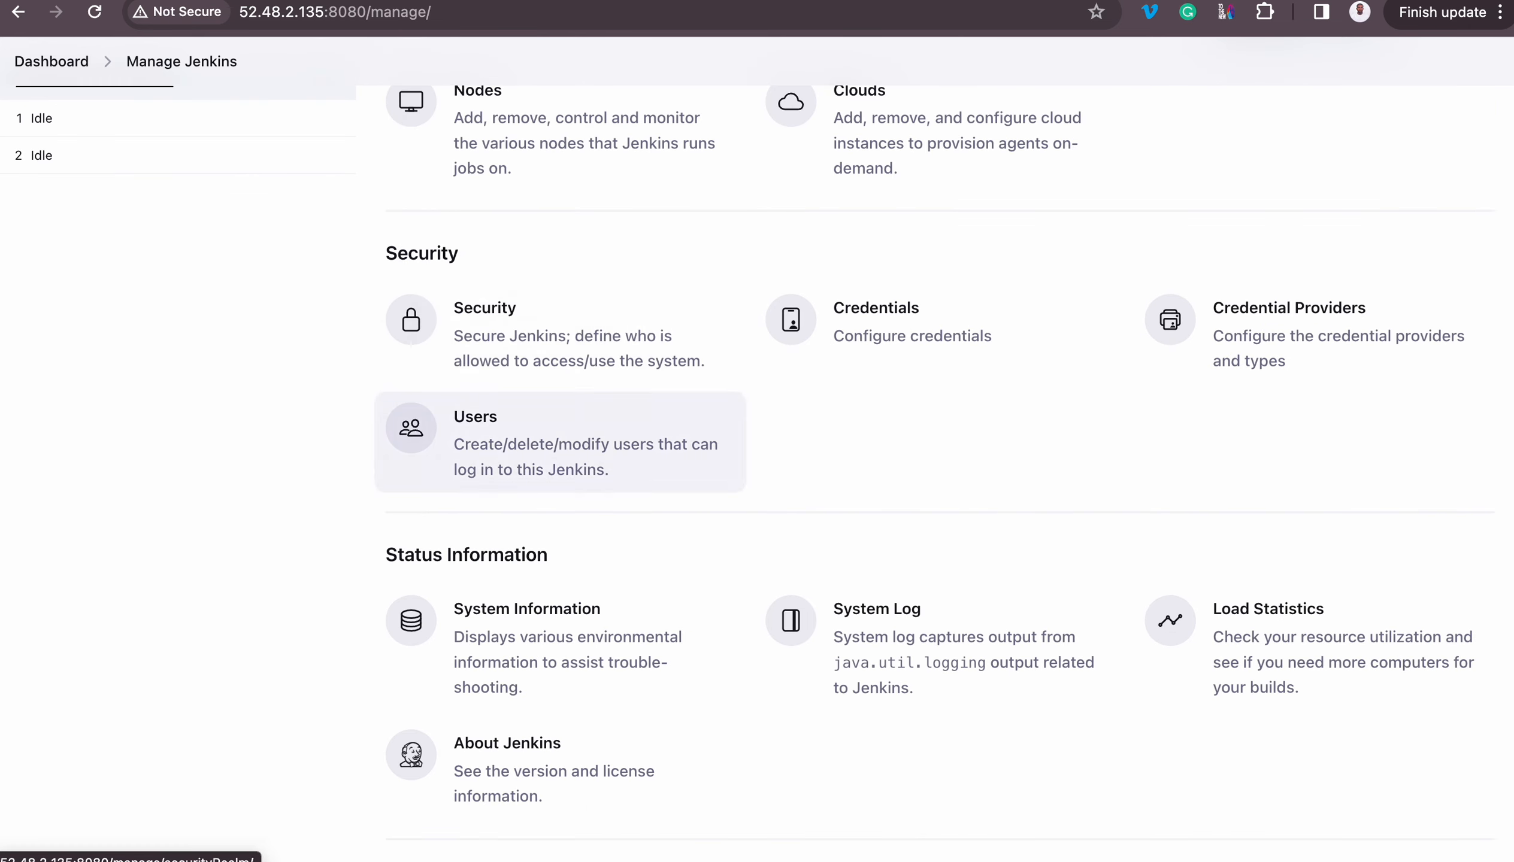
{"action": "left_click", "coordinate": [541, 528]}
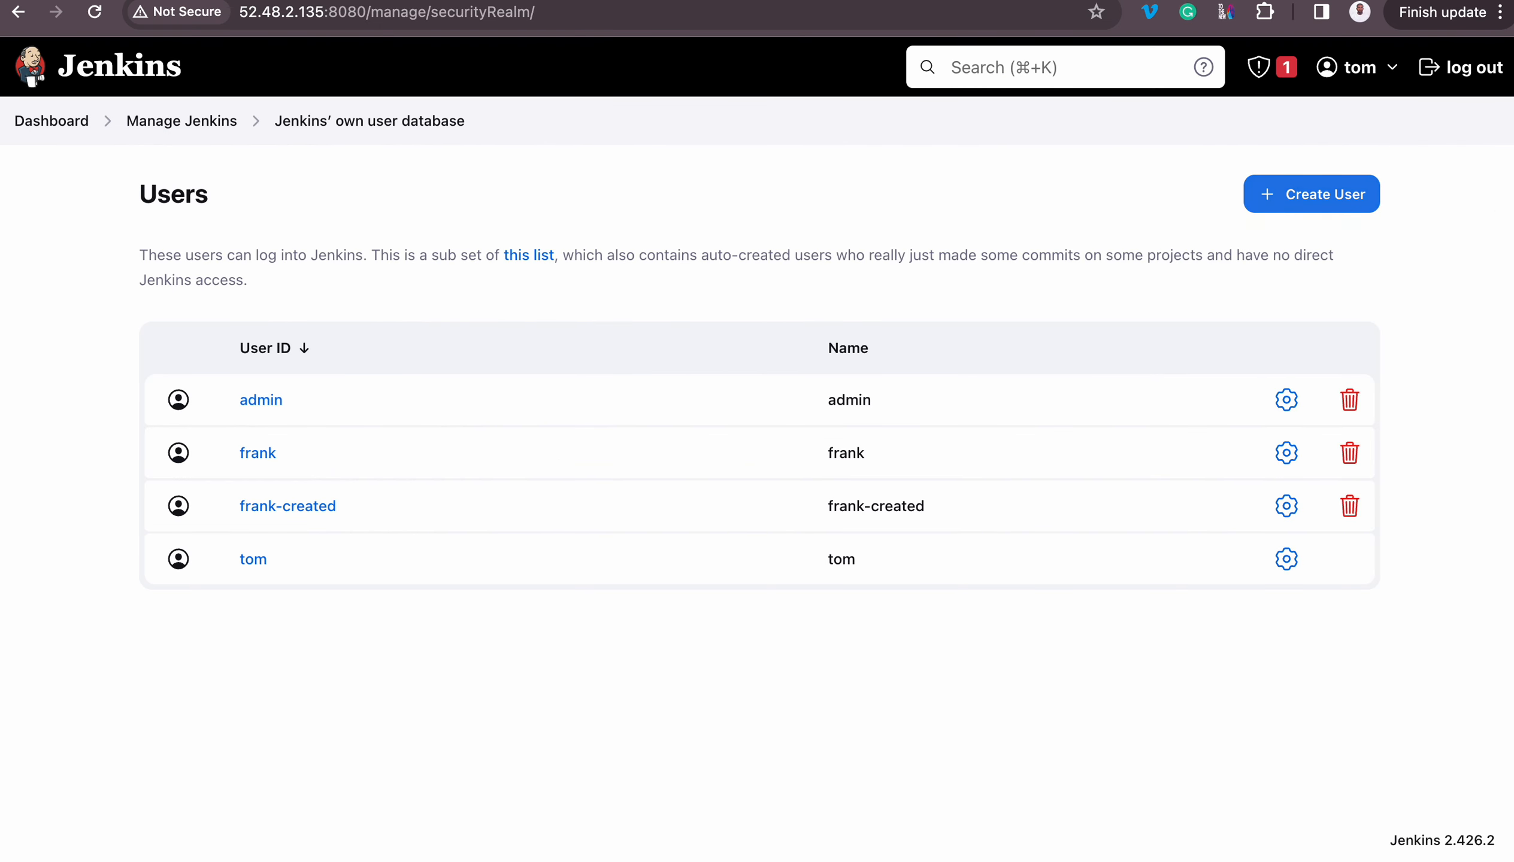
Step: Fill the Create User form with username tom, a password, full name tom and an e-mail, and submit
{"action": "left_click", "coordinate": [1312, 194]}
{"action": "type", "text": "tom"}
{"action": "left_click", "coordinate": [759, 385]}
{"action": "type", "text": "••••"}
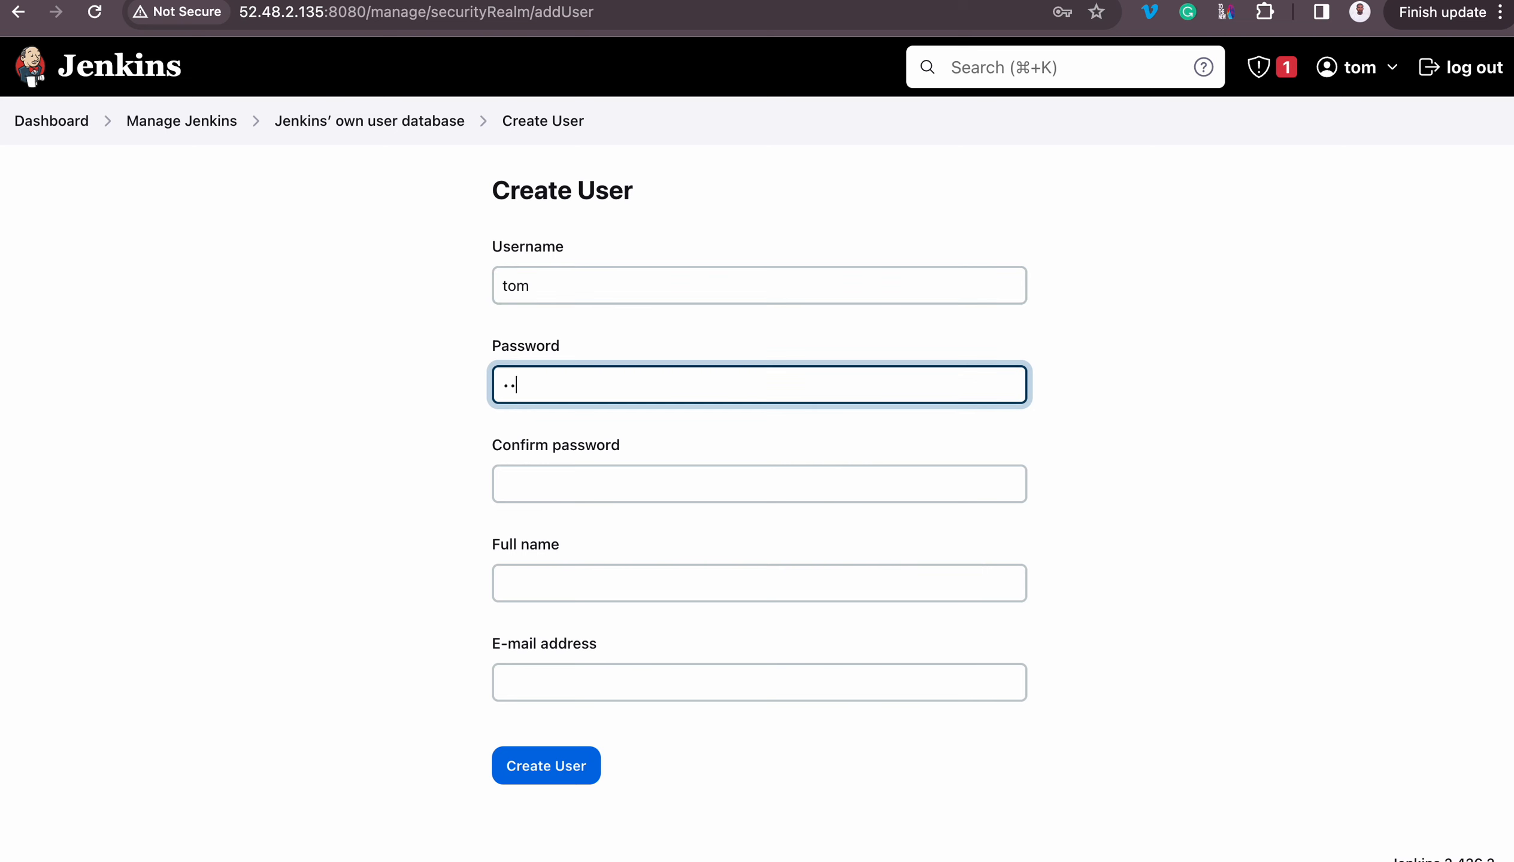
{"action": "key", "text": "Tab"}
{"action": "type", "text": "••••"}
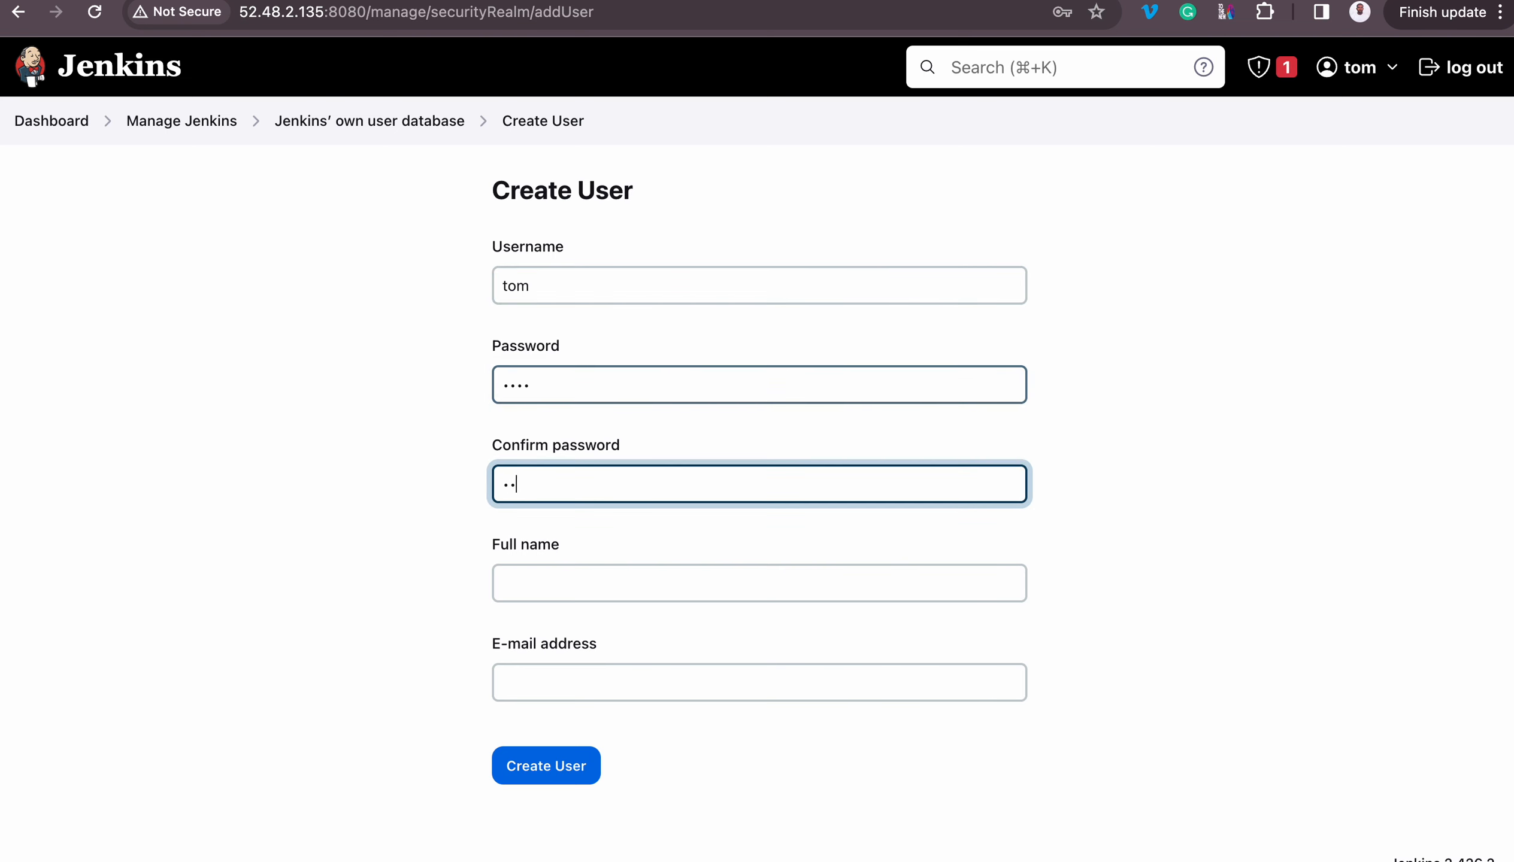
{"action": "left_click", "coordinate": [759, 583]}
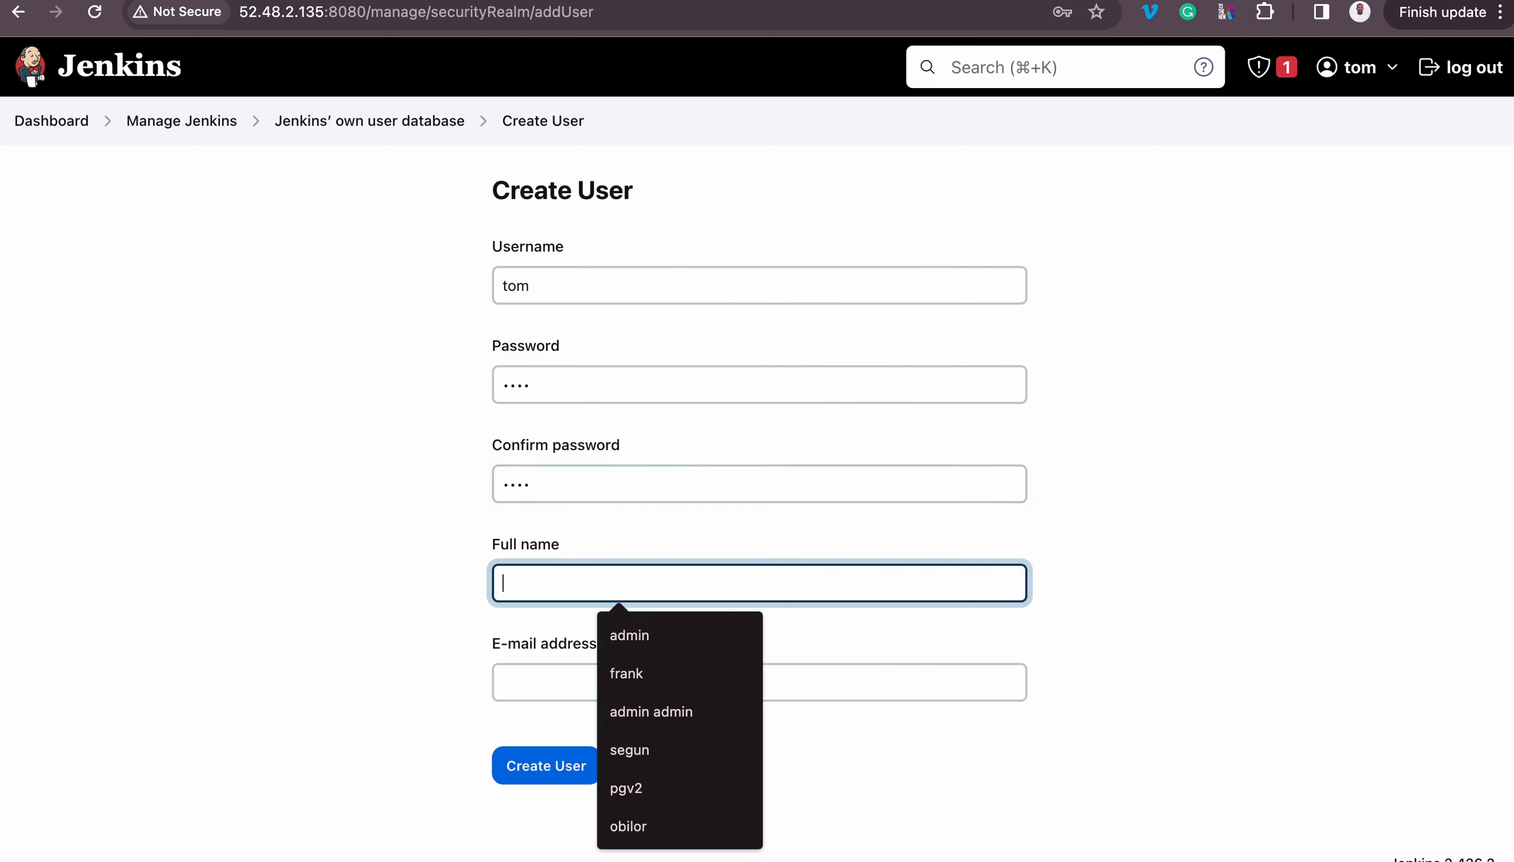
{"action": "type", "text": "tom"}
{"action": "key", "text": "Tab"}
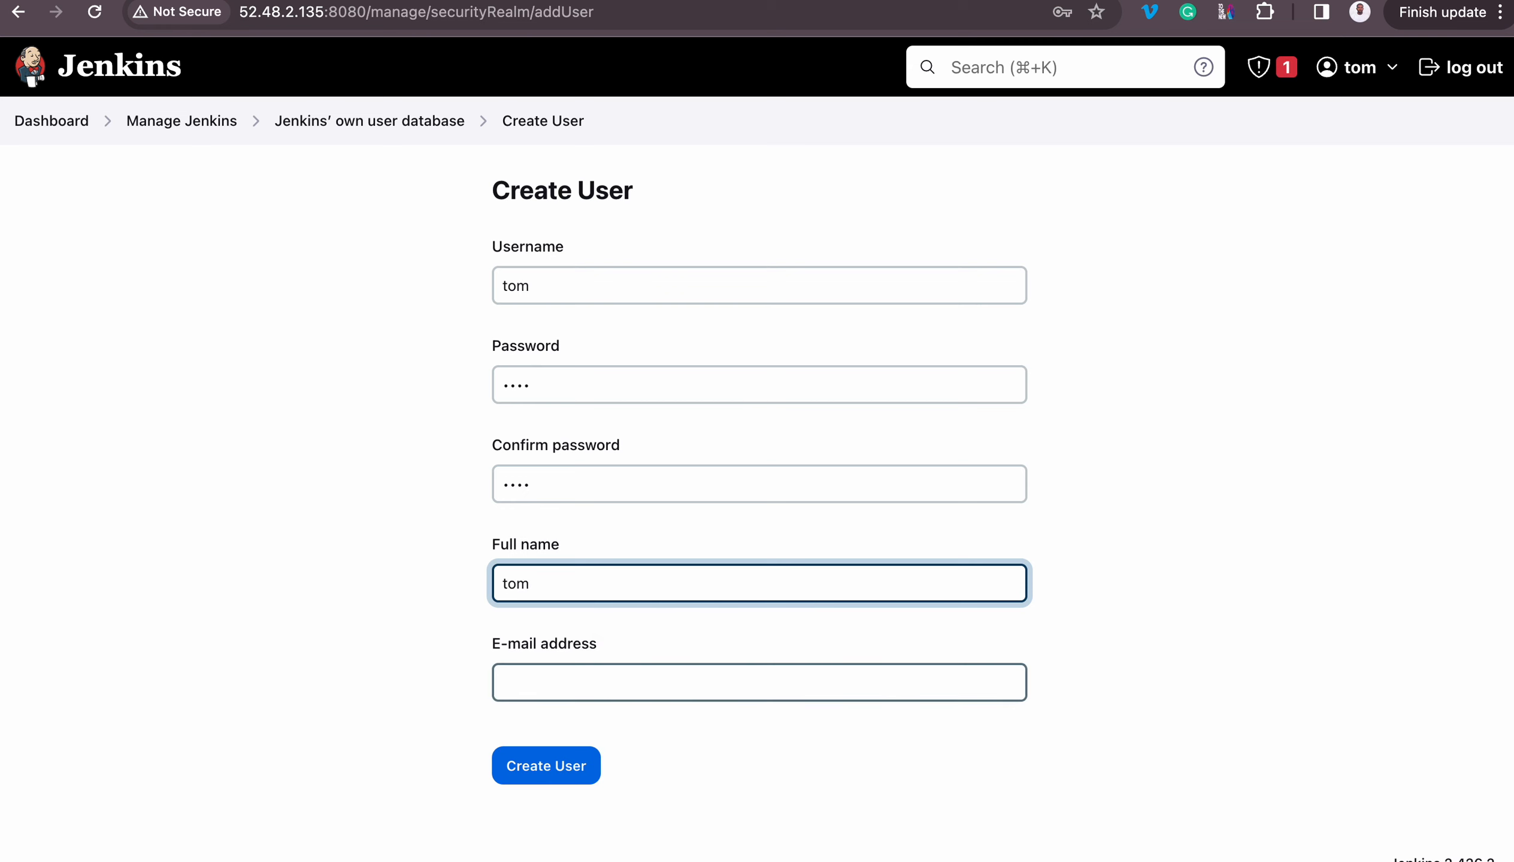
{"action": "type", "text": "tom@ya"}
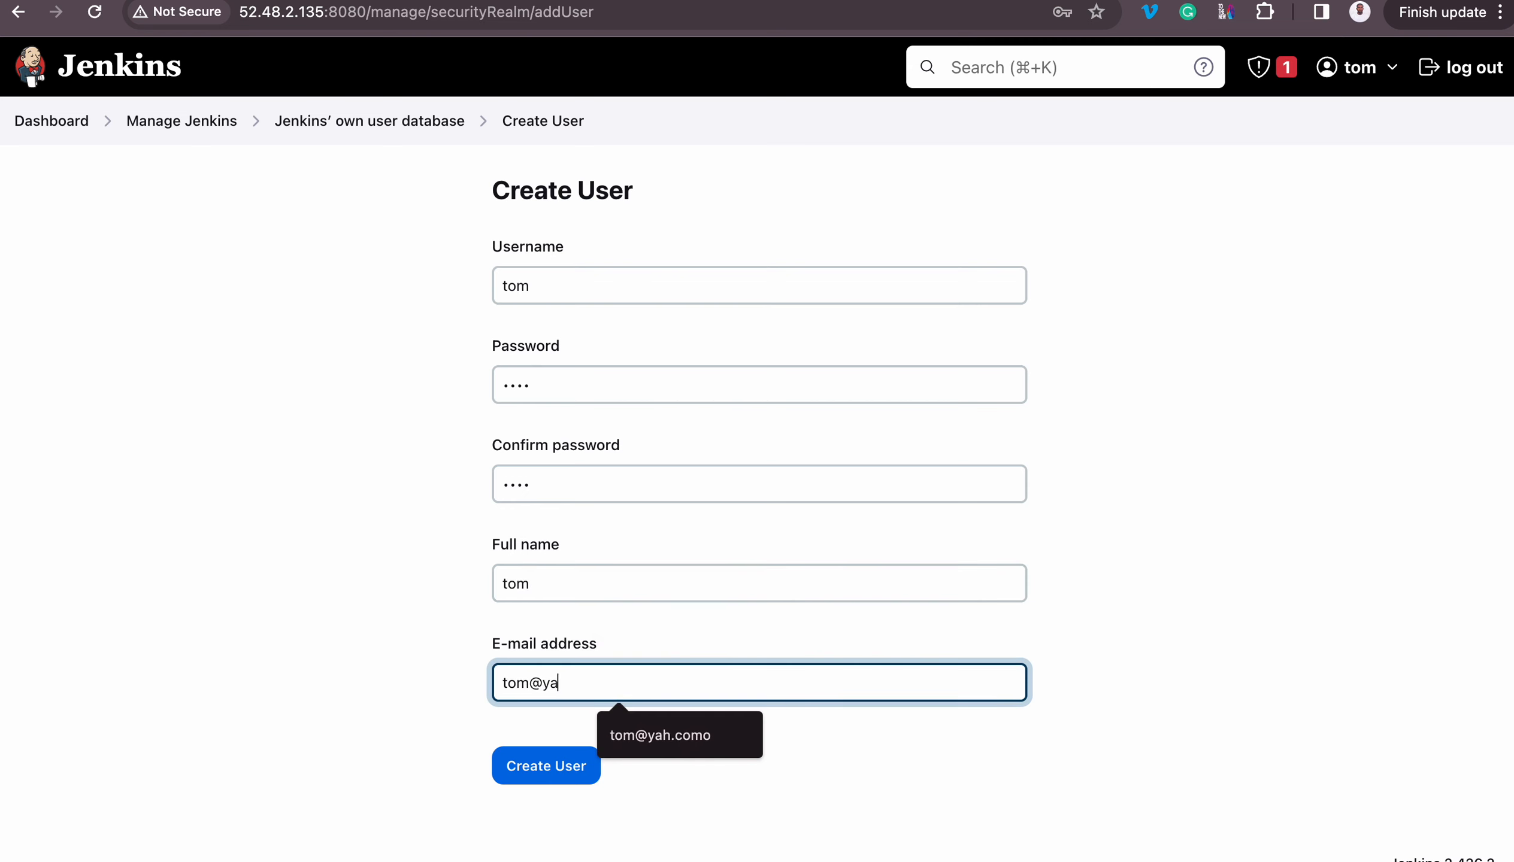
{"action": "type", "text": "h.com"}
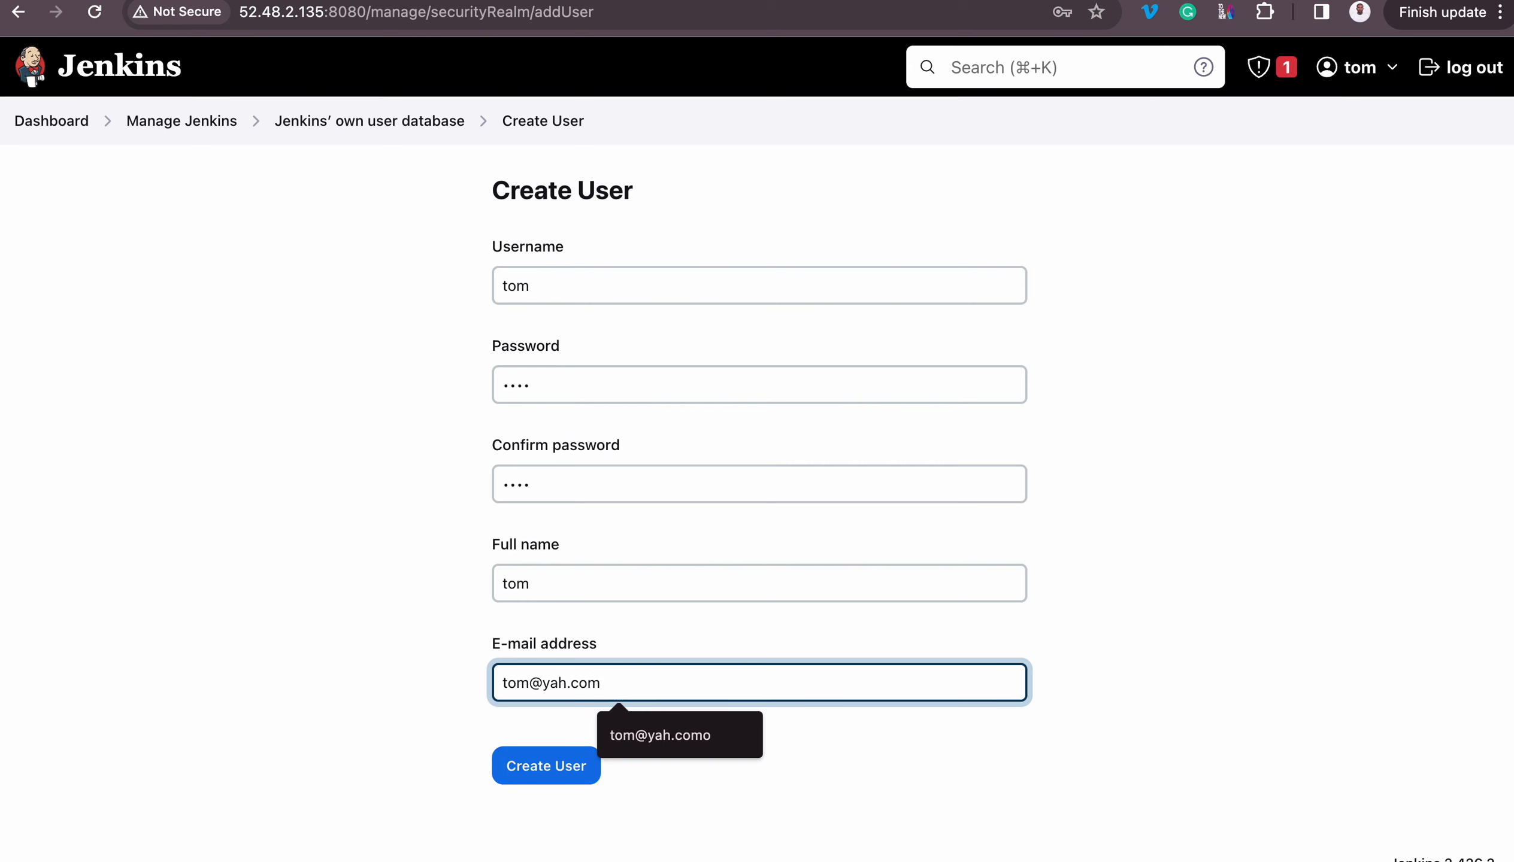
{"action": "key", "text": "Return"}
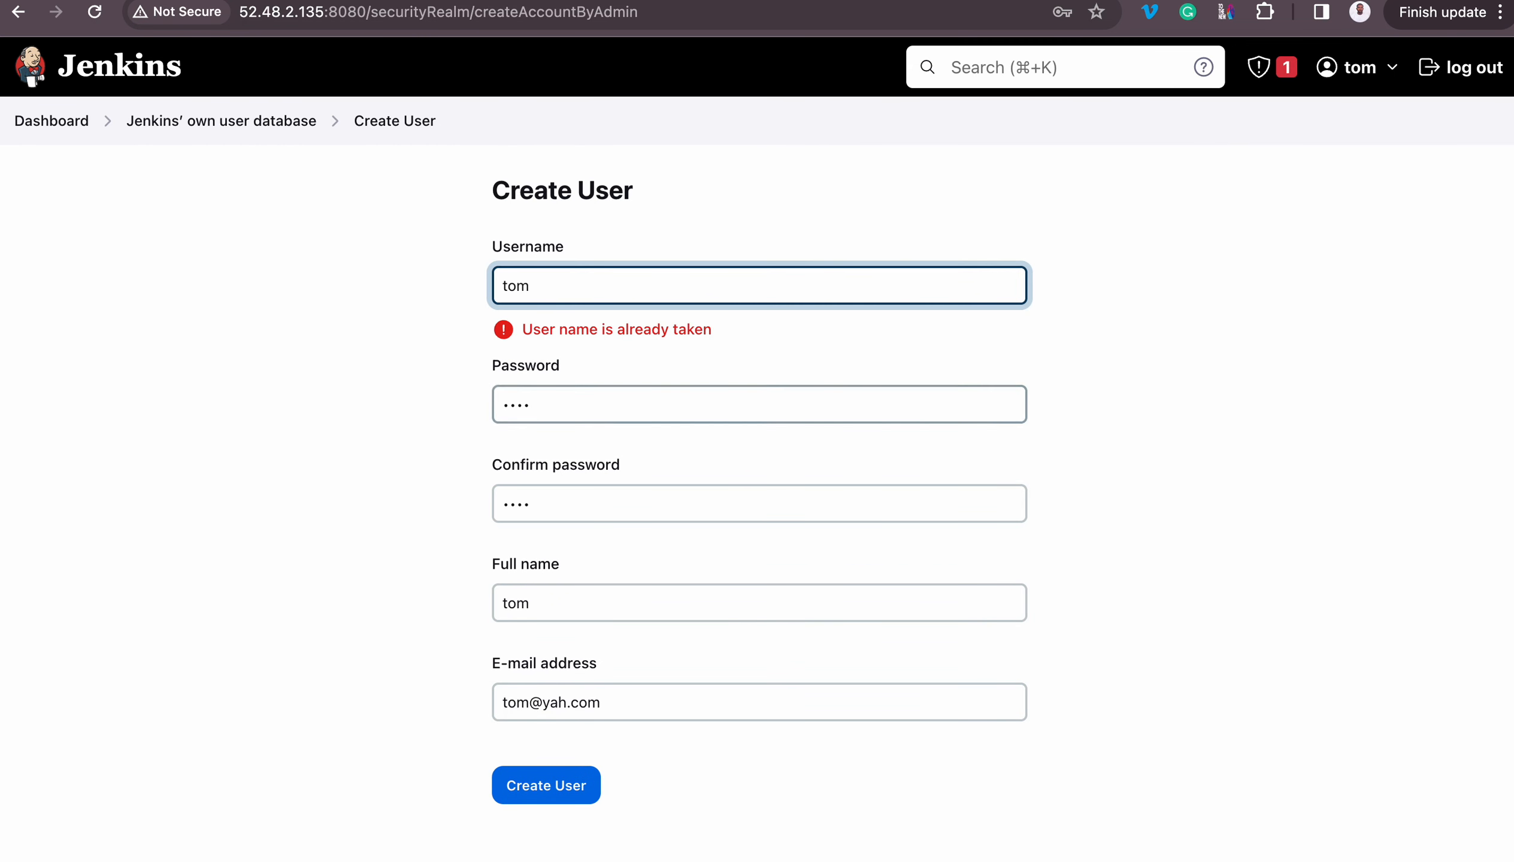
Step: Change the taken username to tom-created, resubmit, and return to the Lucidspark board
{"action": "type", "text": "-created"}
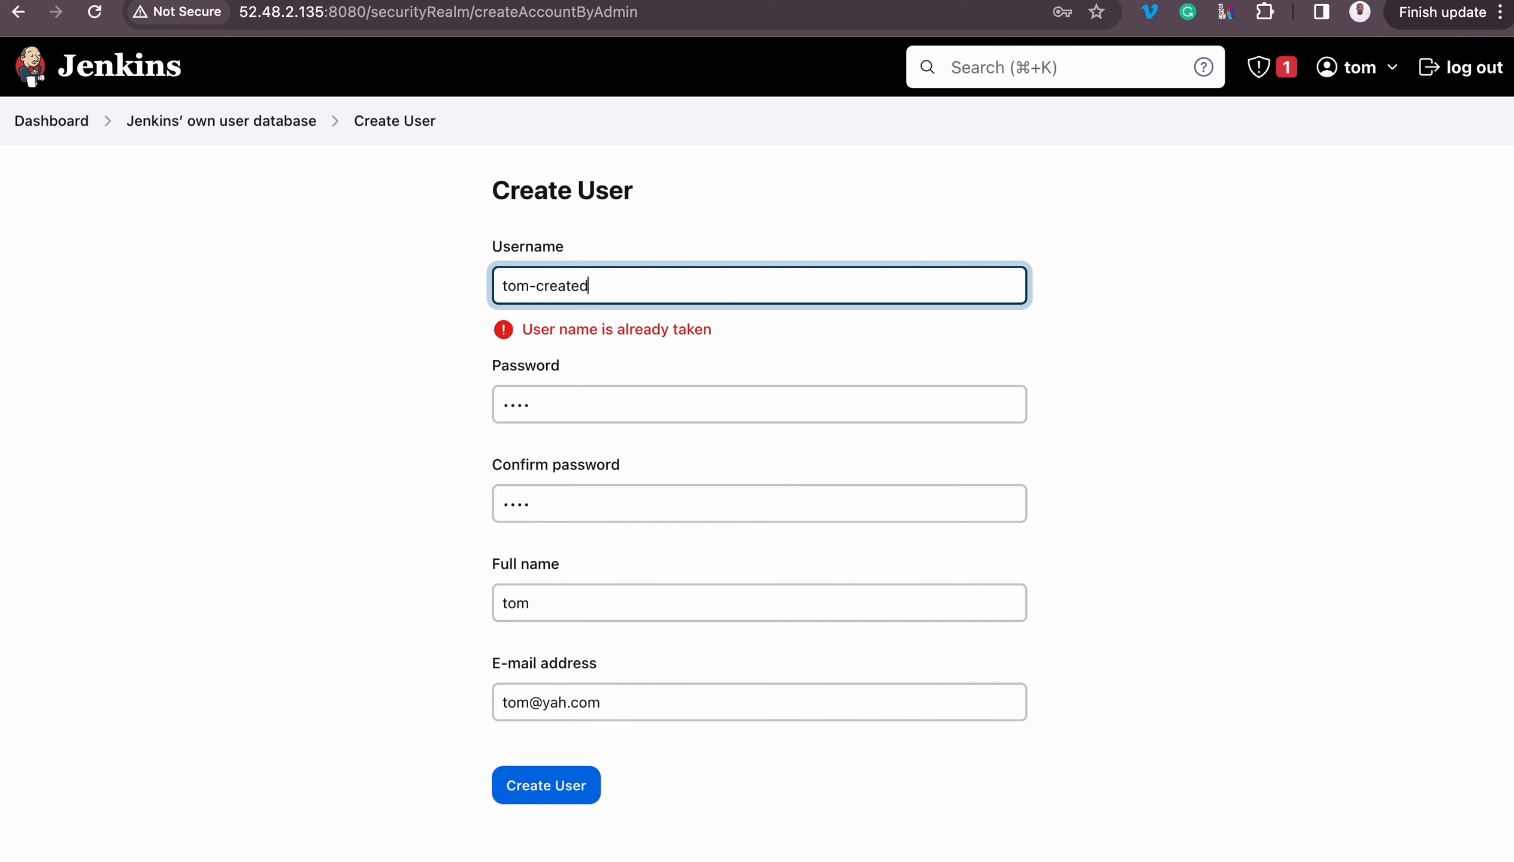
{"action": "key", "text": "Return"}
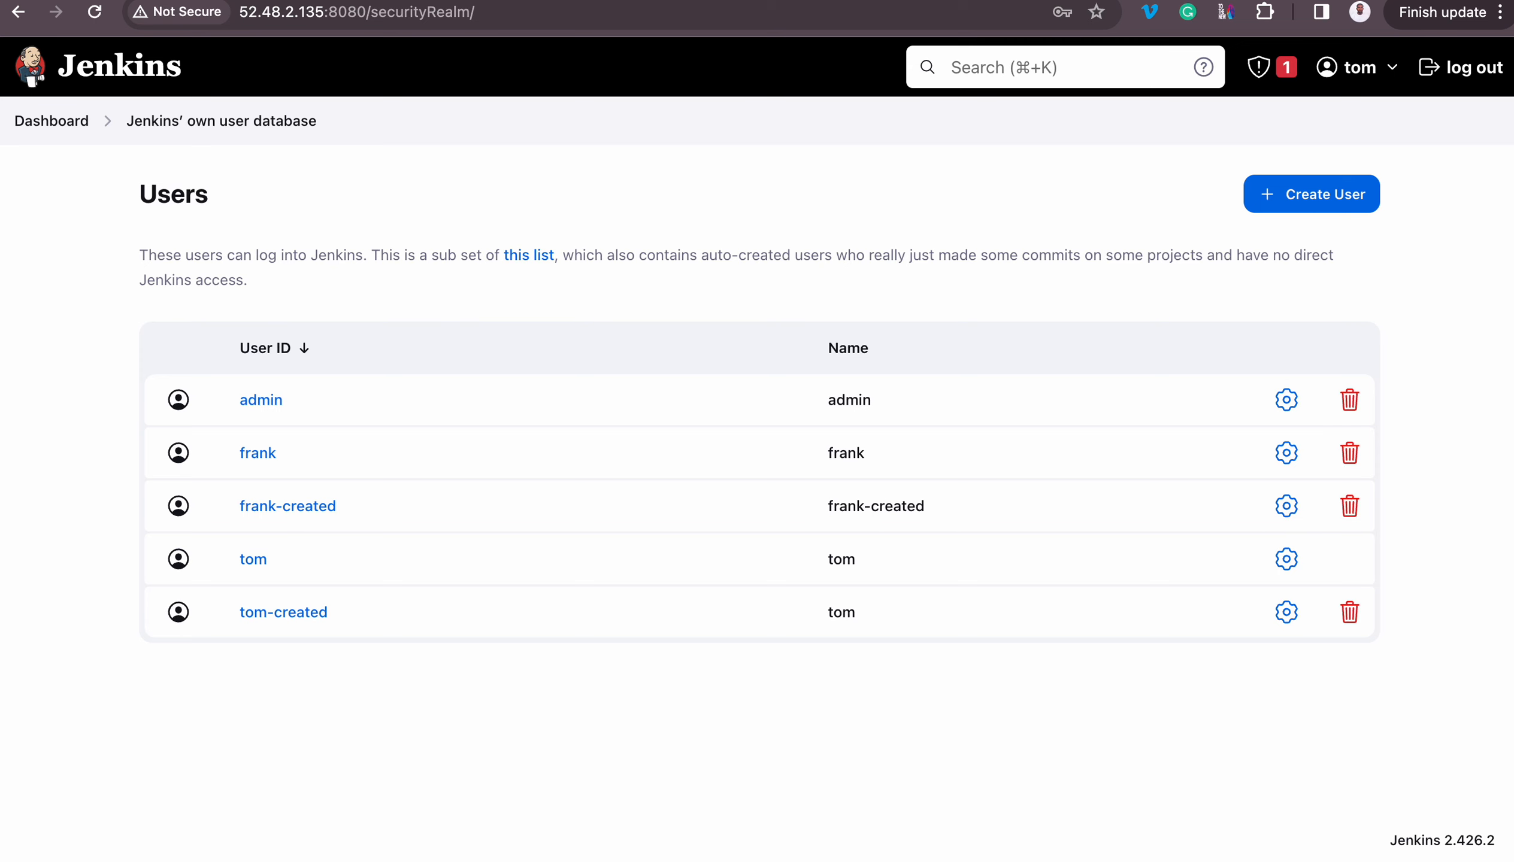
{"action": "key", "text": "ctrl+Tab"}
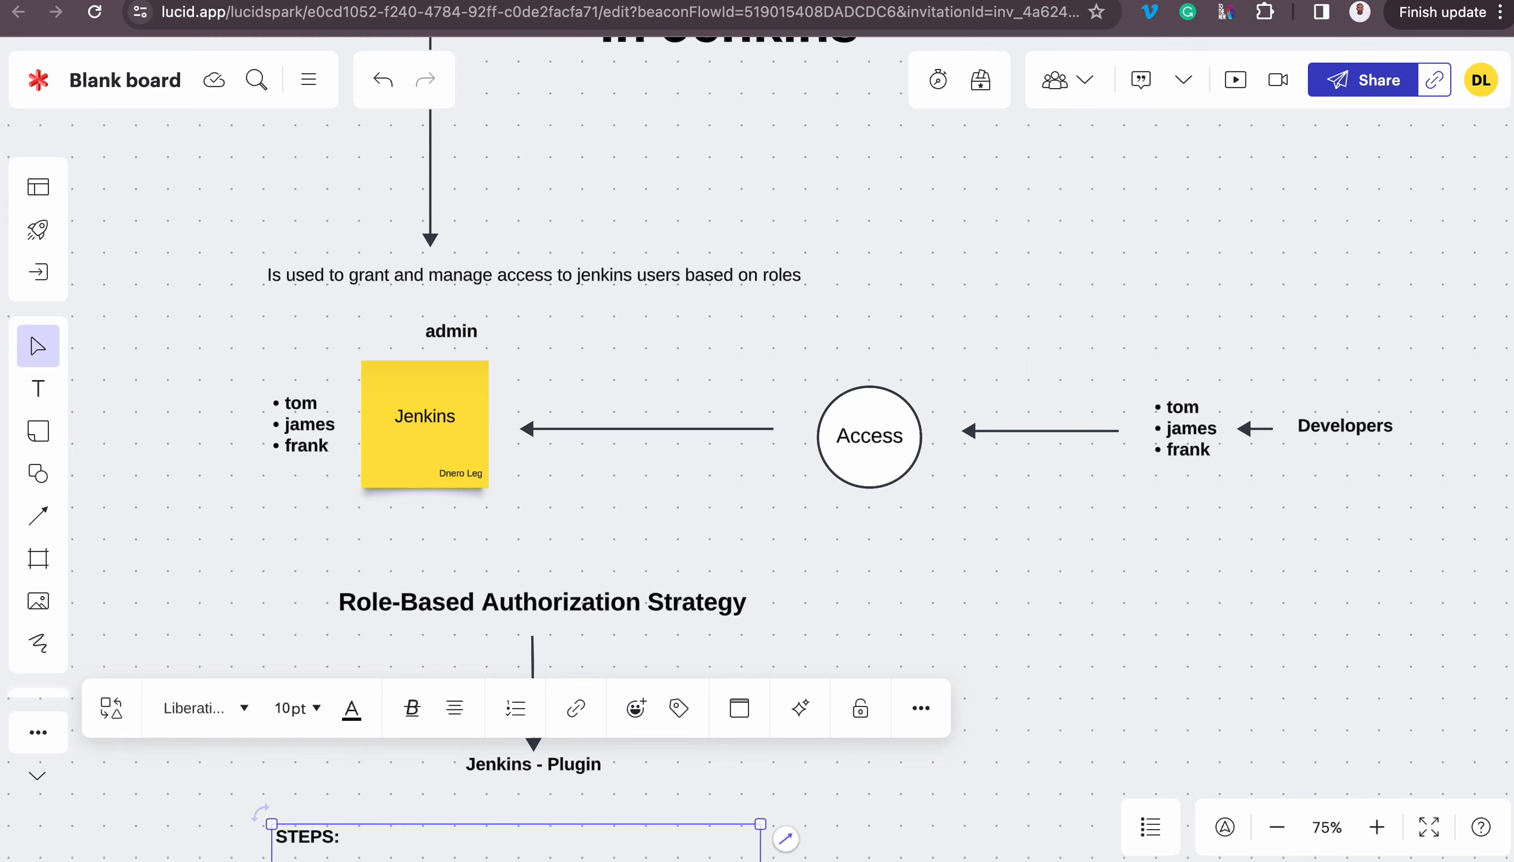
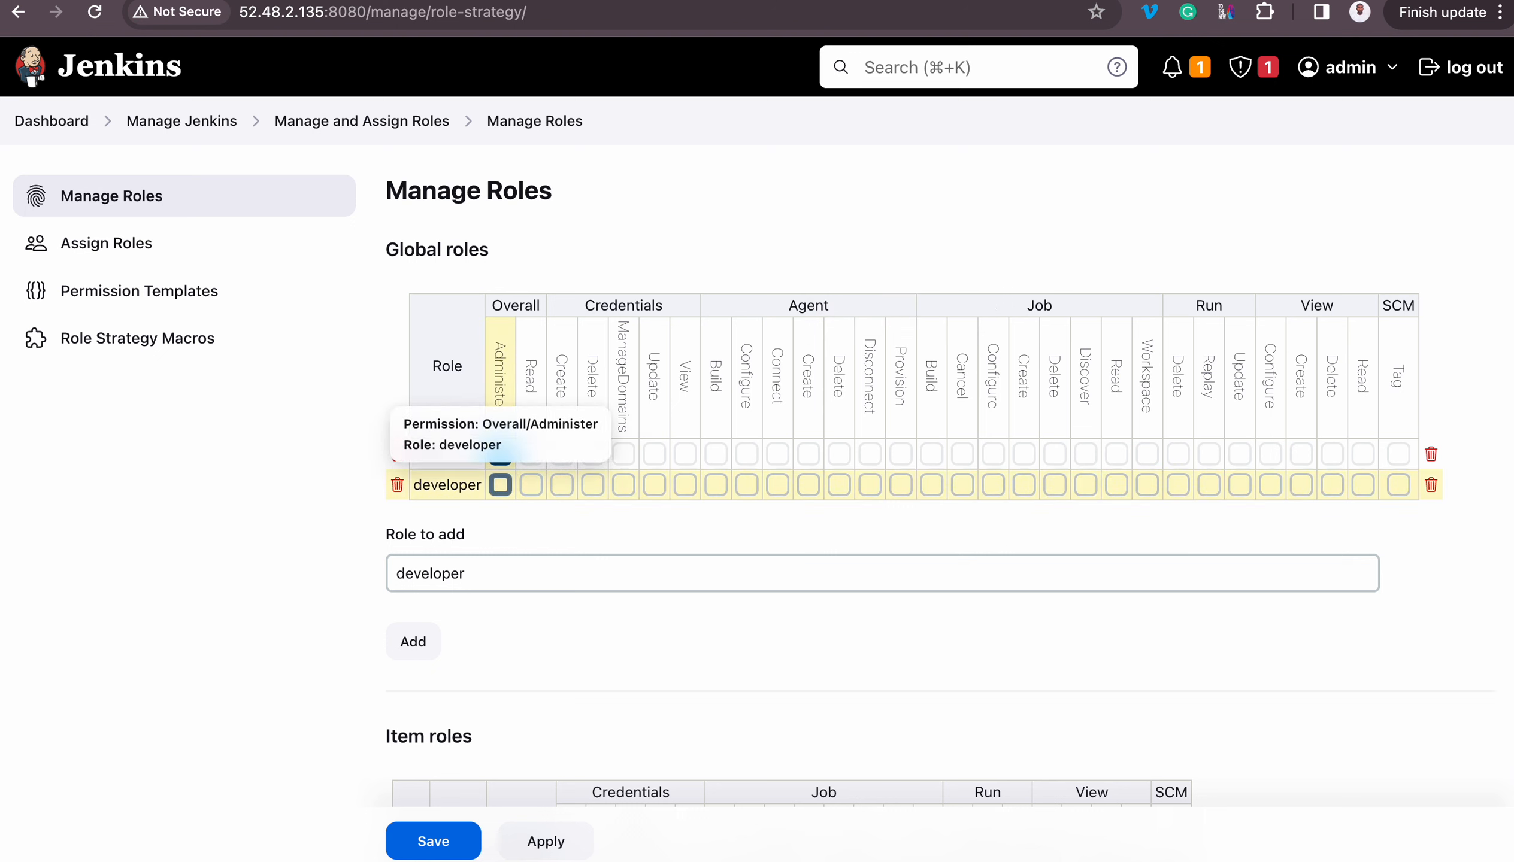
Step: Tick Overall/Administer for the new developer global role
{"action": "left_click", "coordinate": [500, 484]}
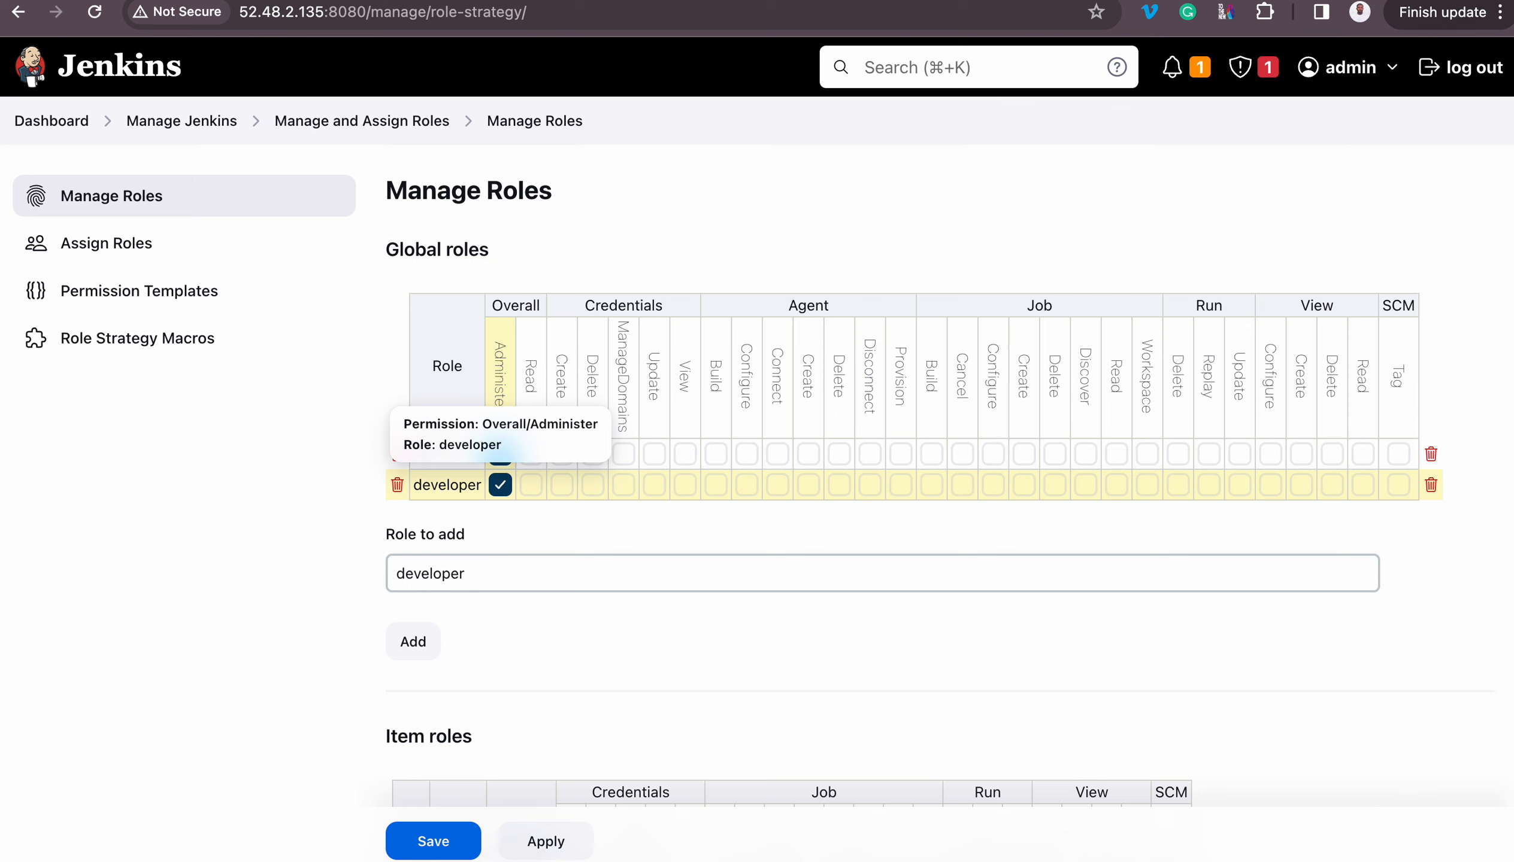
Step: Replace developer's Administer right with Job Read, View Read and Credentials View, then apply and save
{"action": "left_click", "coordinate": [500, 484]}
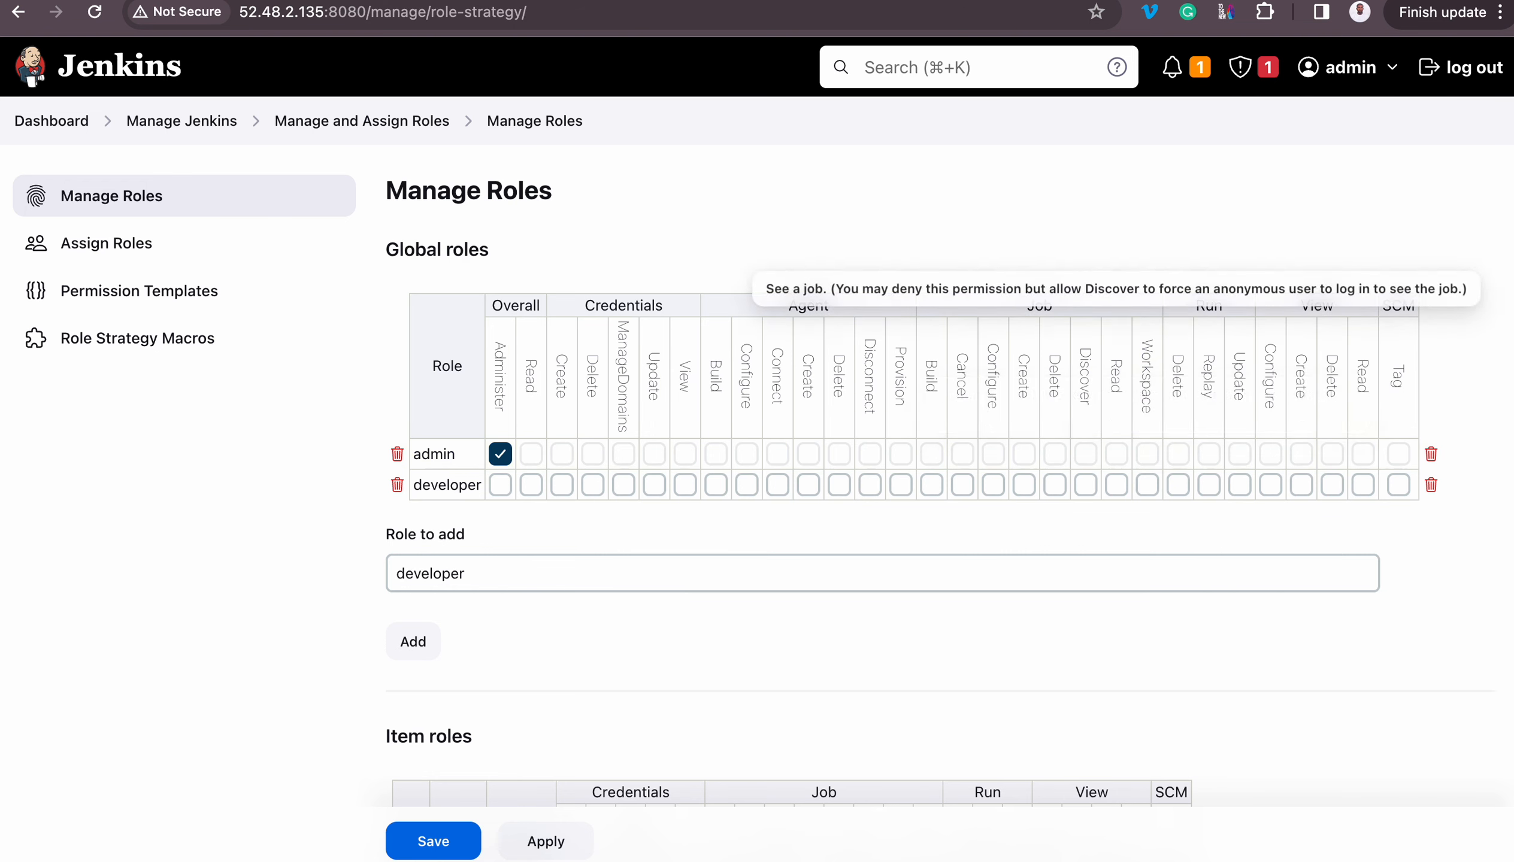
{"action": "left_click", "coordinate": [1115, 484]}
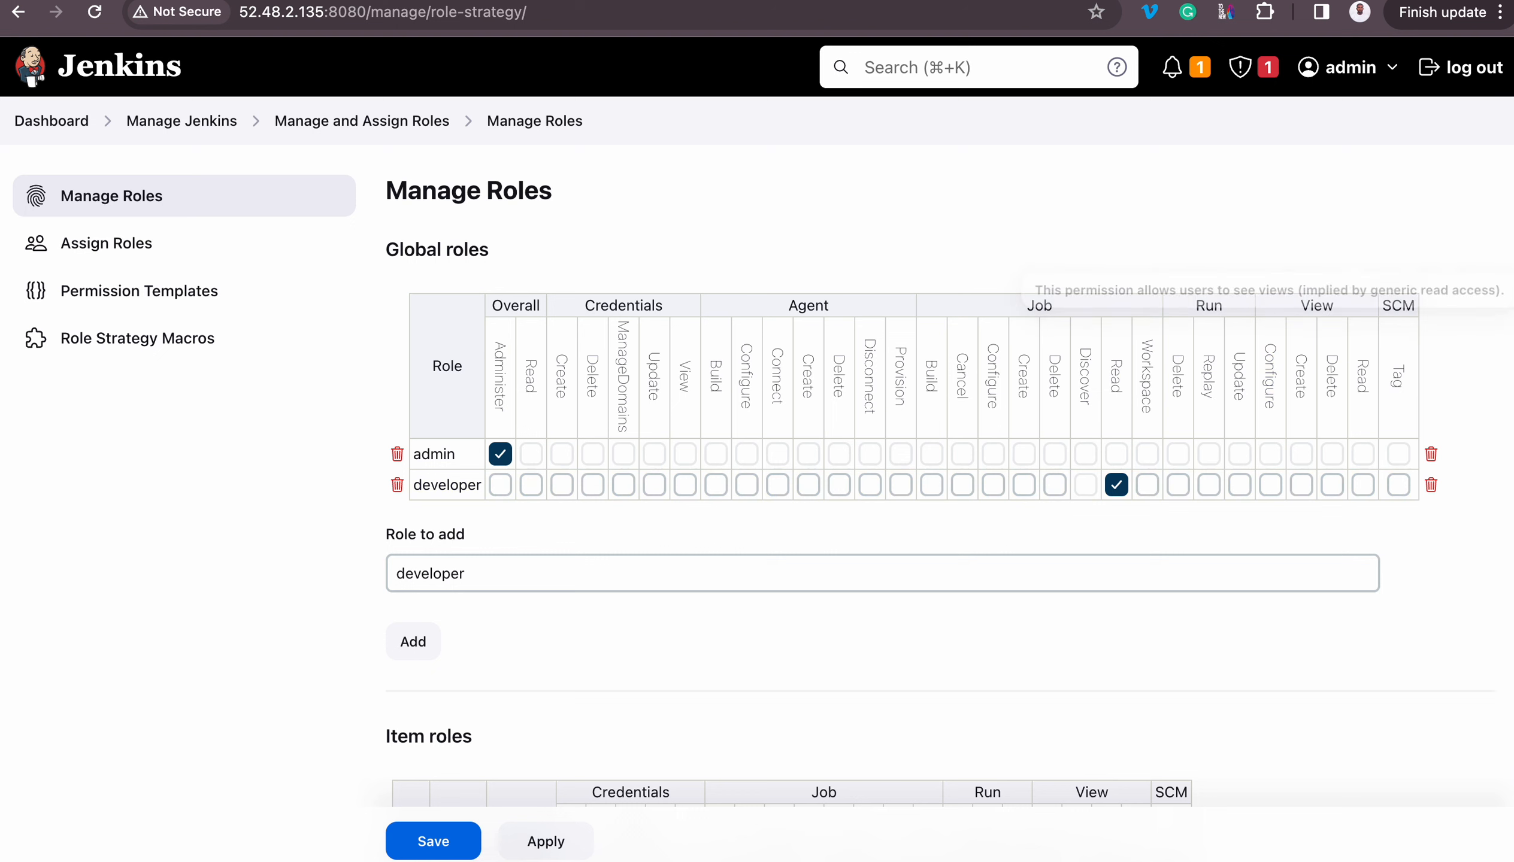
{"action": "left_click", "coordinate": [1362, 484]}
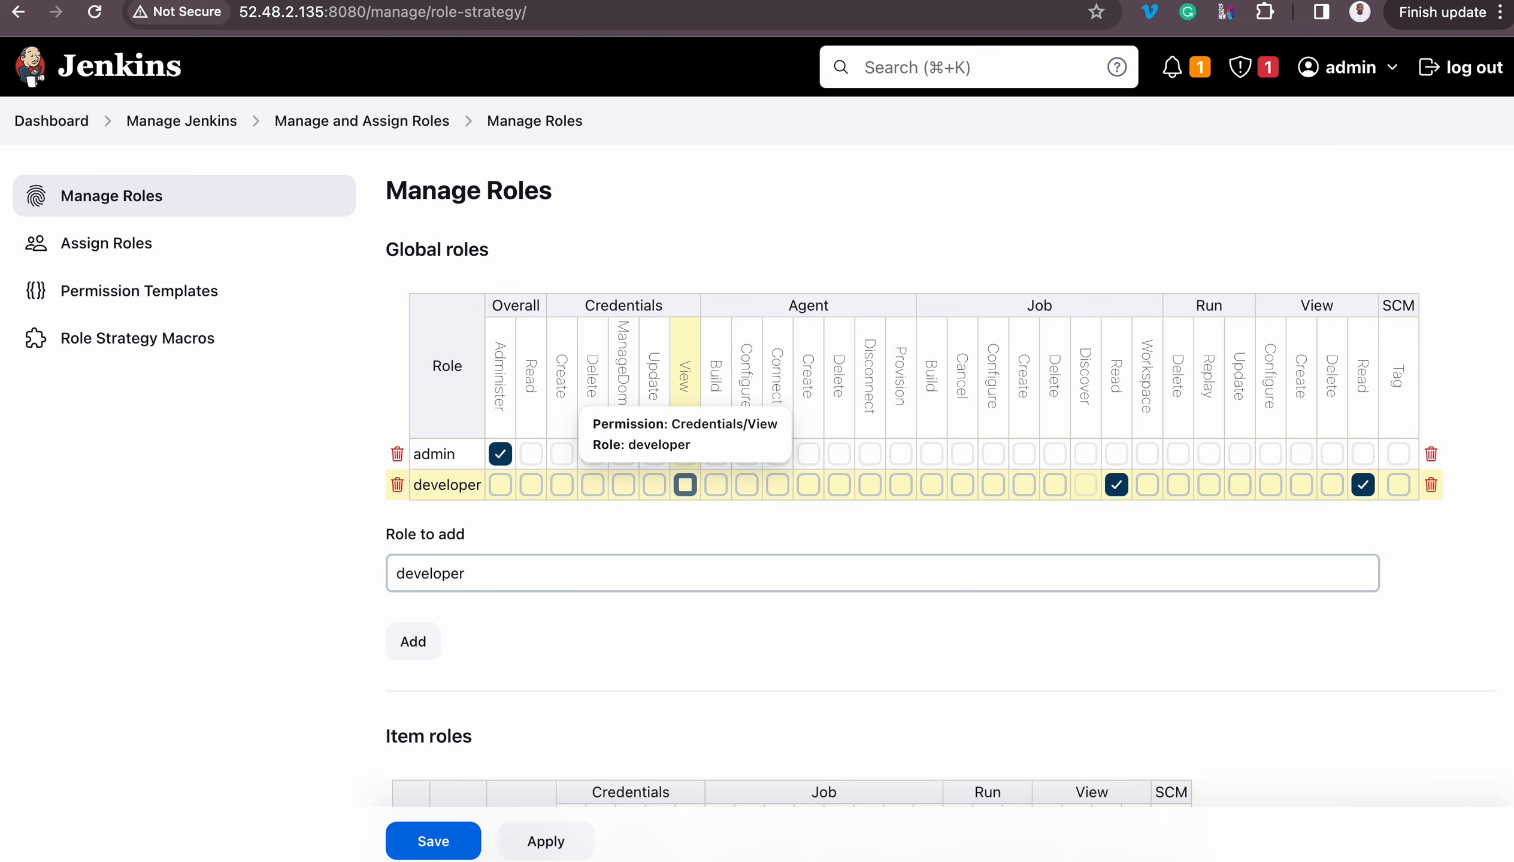
{"action": "left_click", "coordinate": [685, 484]}
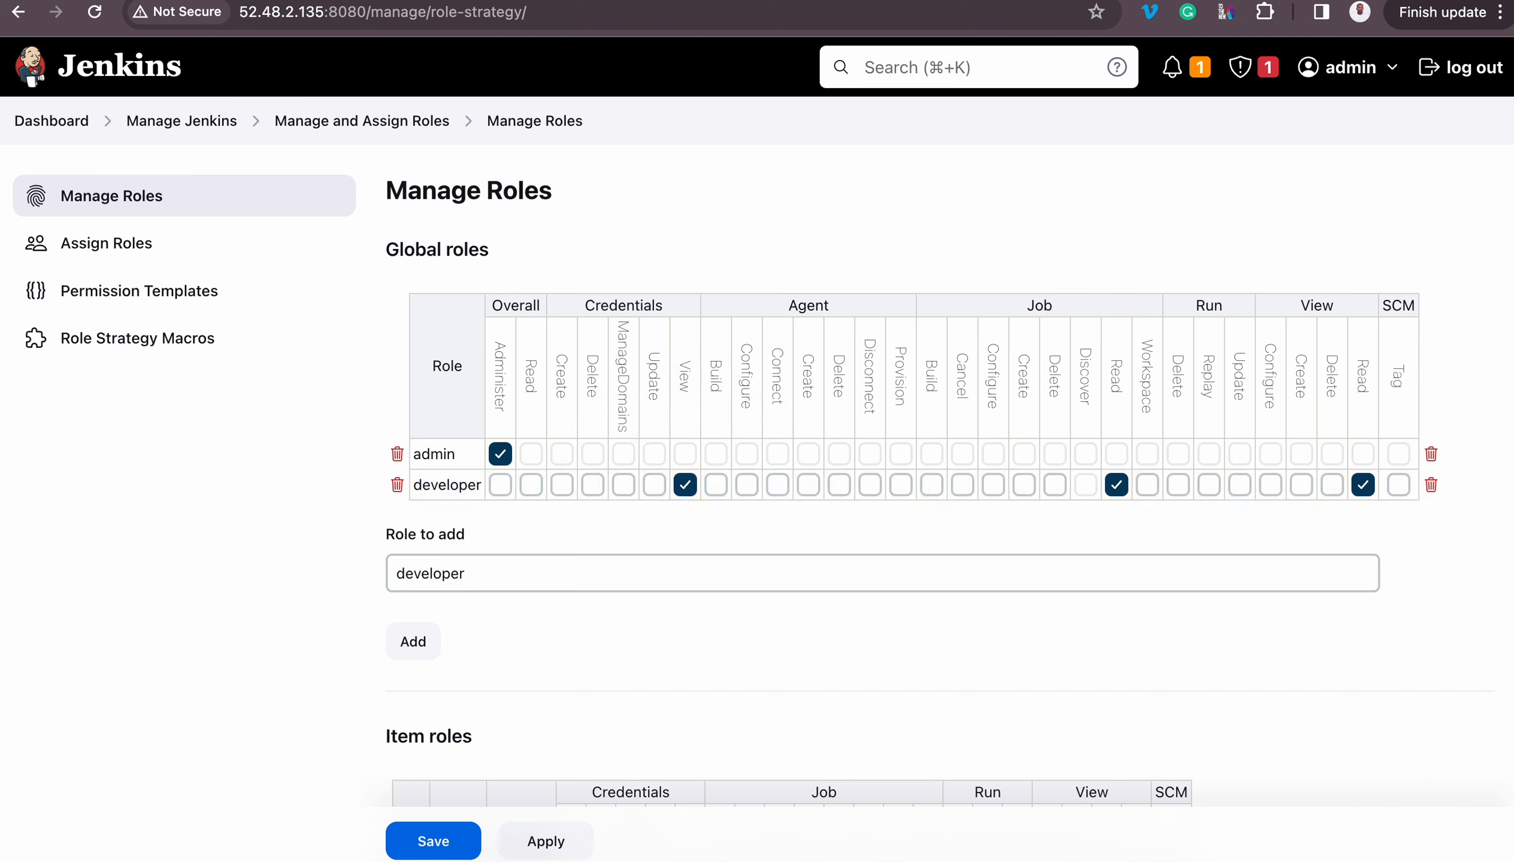
{"action": "scroll", "coordinate": [757, 432], "scroll_direction": "down", "scroll_amount": 3}
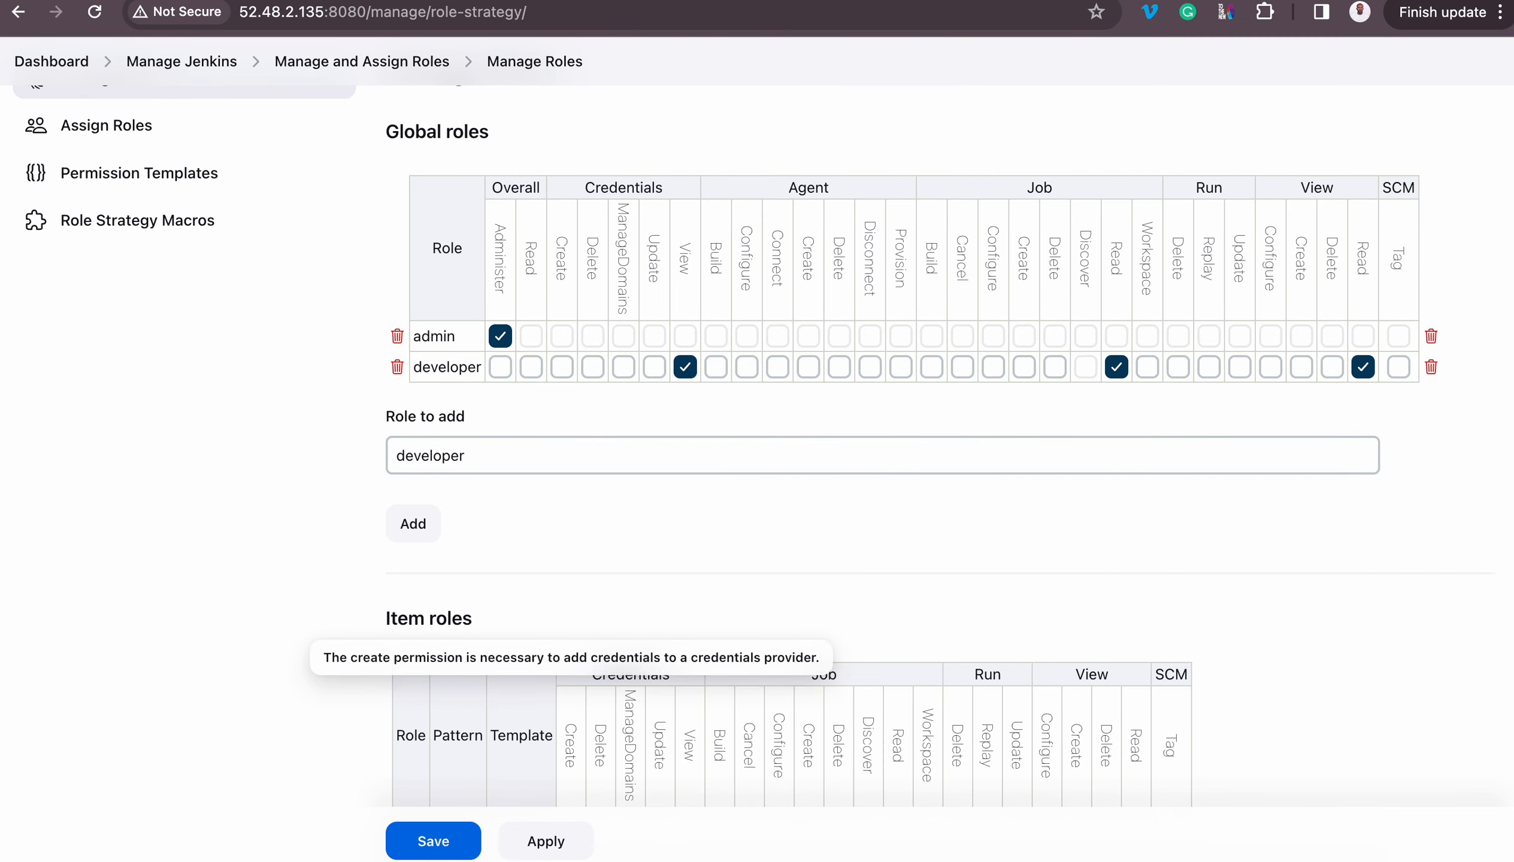
{"action": "left_click", "coordinate": [545, 841]}
{"action": "left_click", "coordinate": [433, 841]}
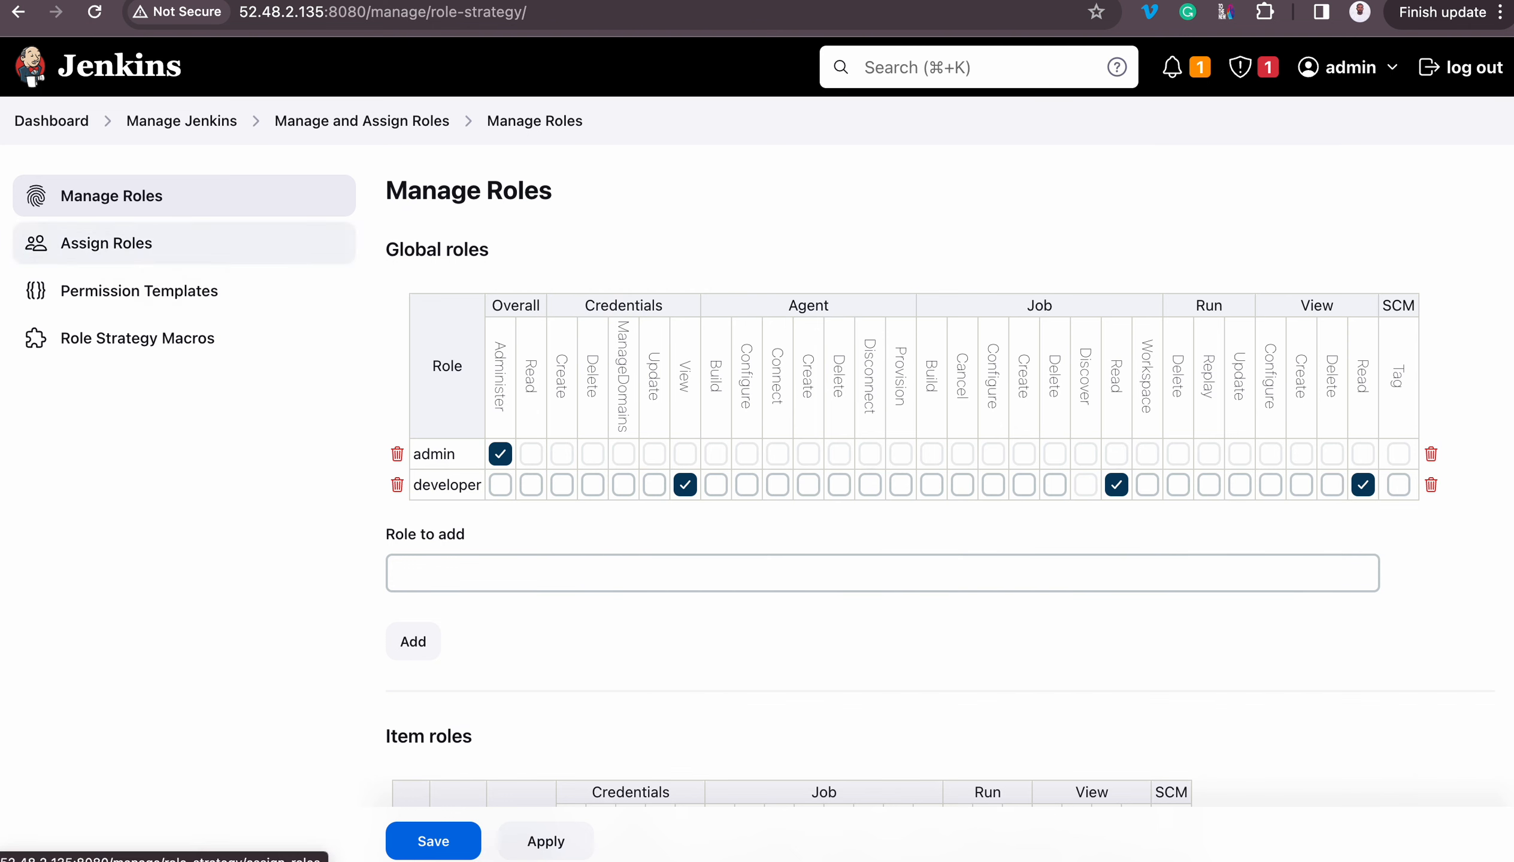
Step: Open Assign Roles and look over the global role assignments table
{"action": "left_click", "coordinate": [106, 243]}
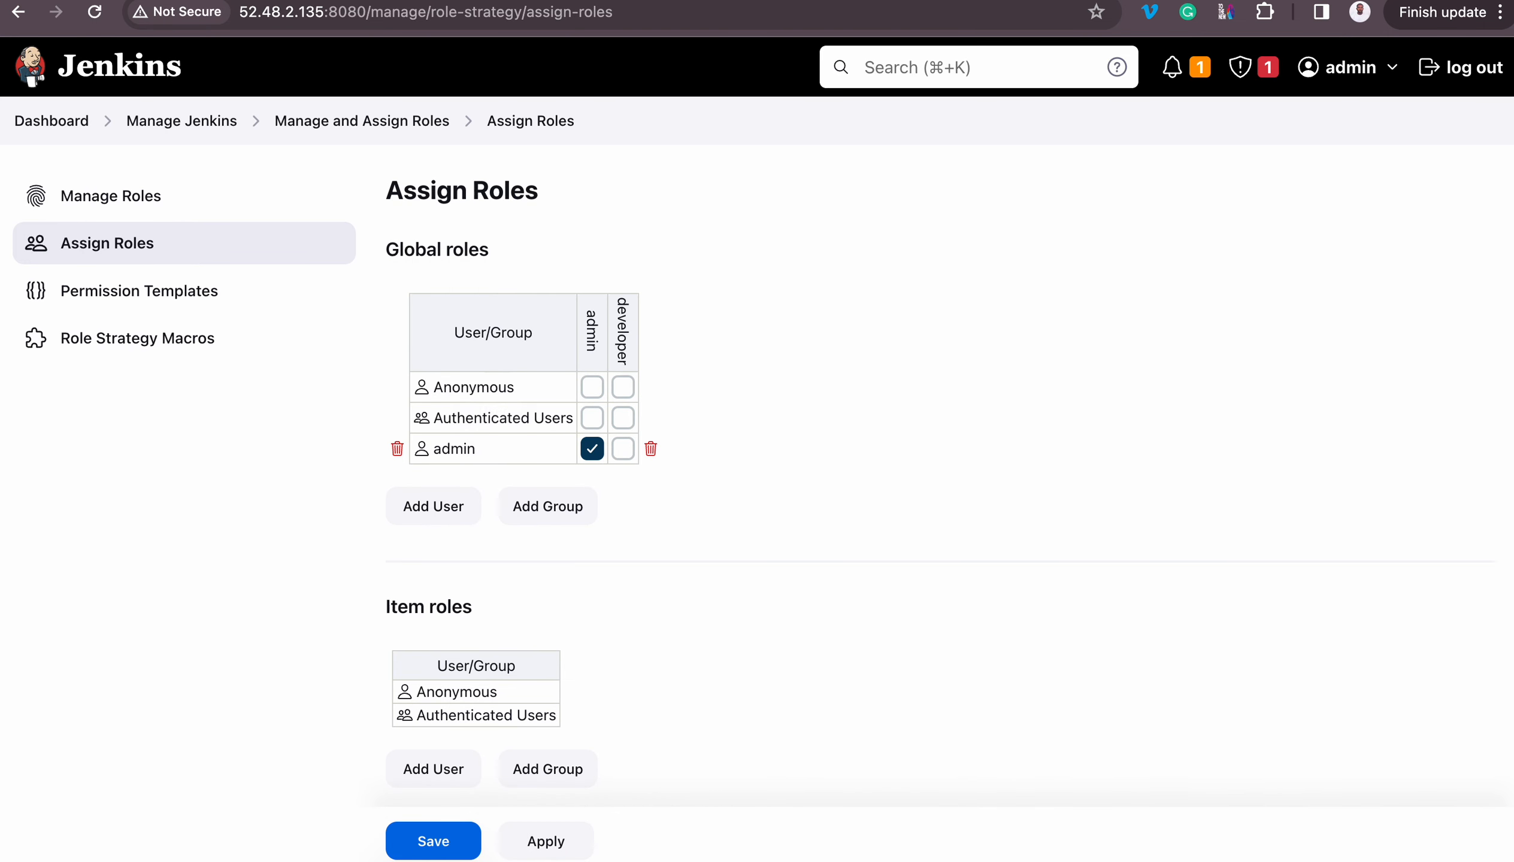
{"action": "scroll", "coordinate": [756, 421], "scroll_direction": "down", "scroll_amount": 1}
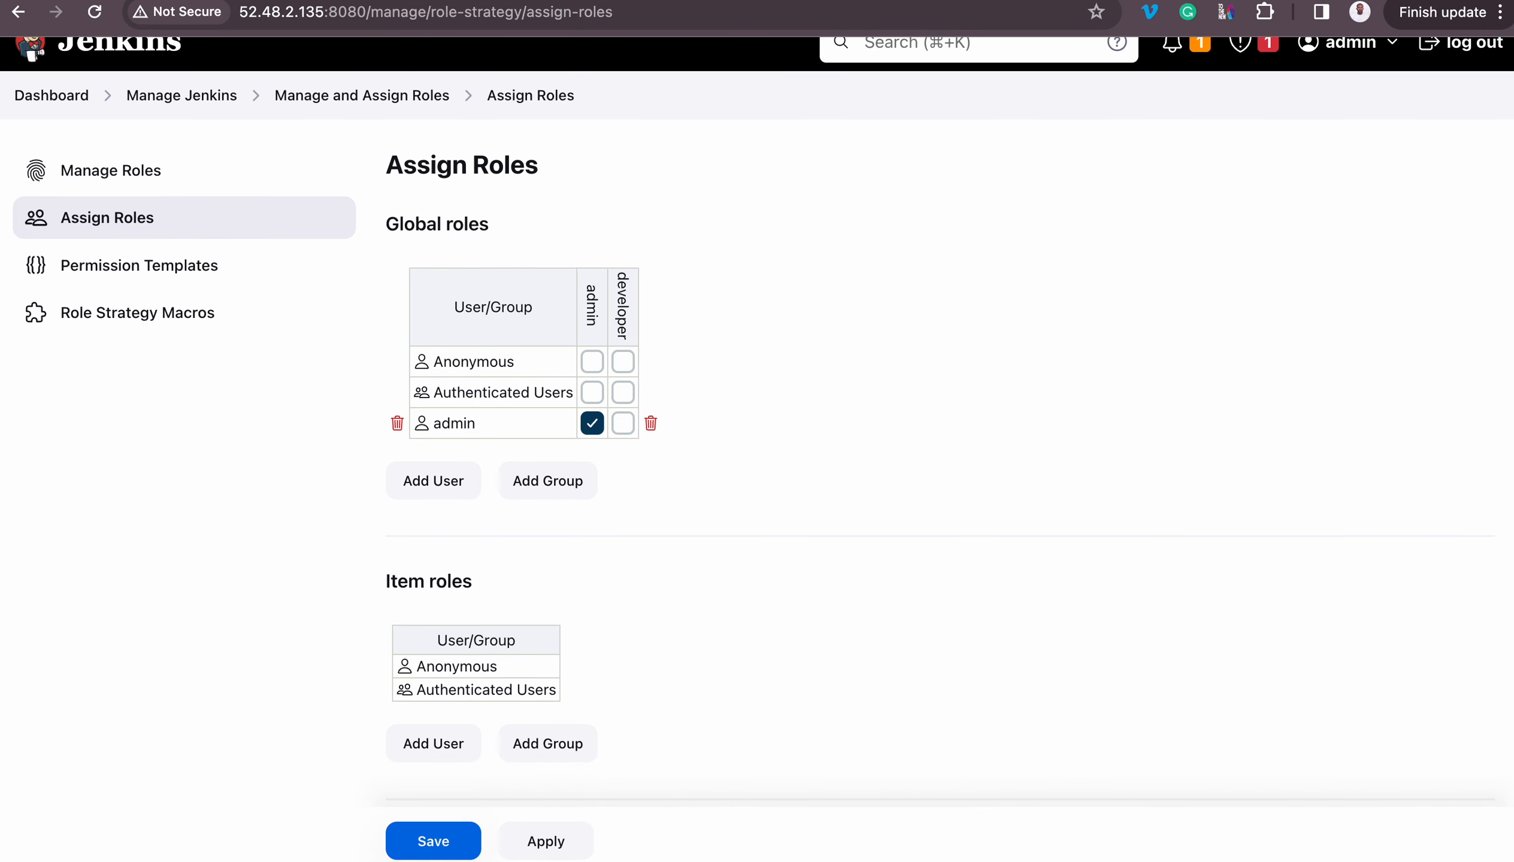
{"action": "scroll", "coordinate": [757, 420], "scroll_direction": "down", "scroll_amount": 1}
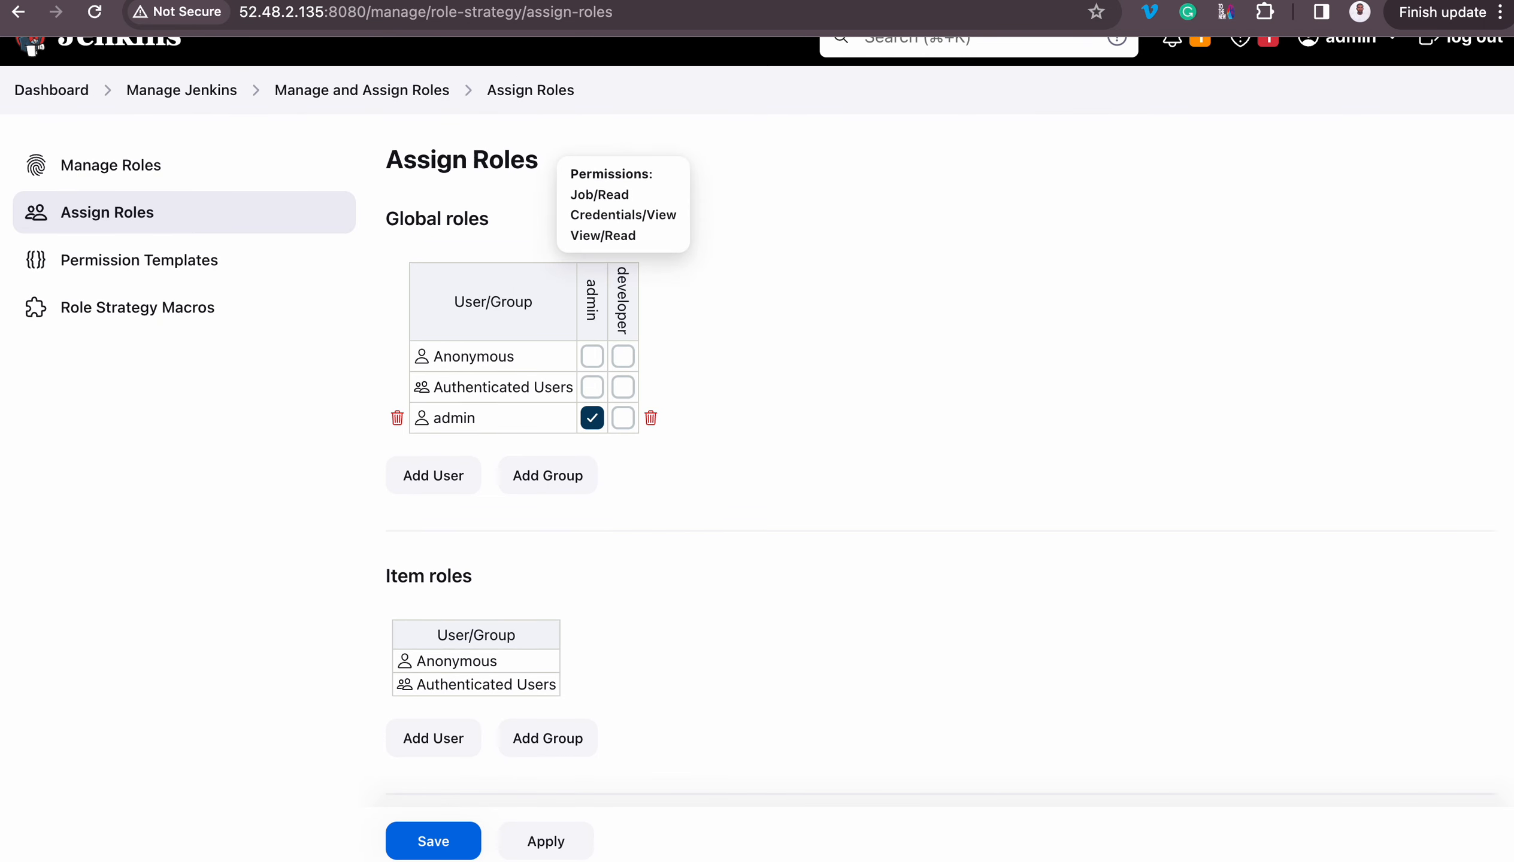
{"action": "double_click", "coordinate": [623, 301]}
{"action": "double_click", "coordinate": [592, 301]}
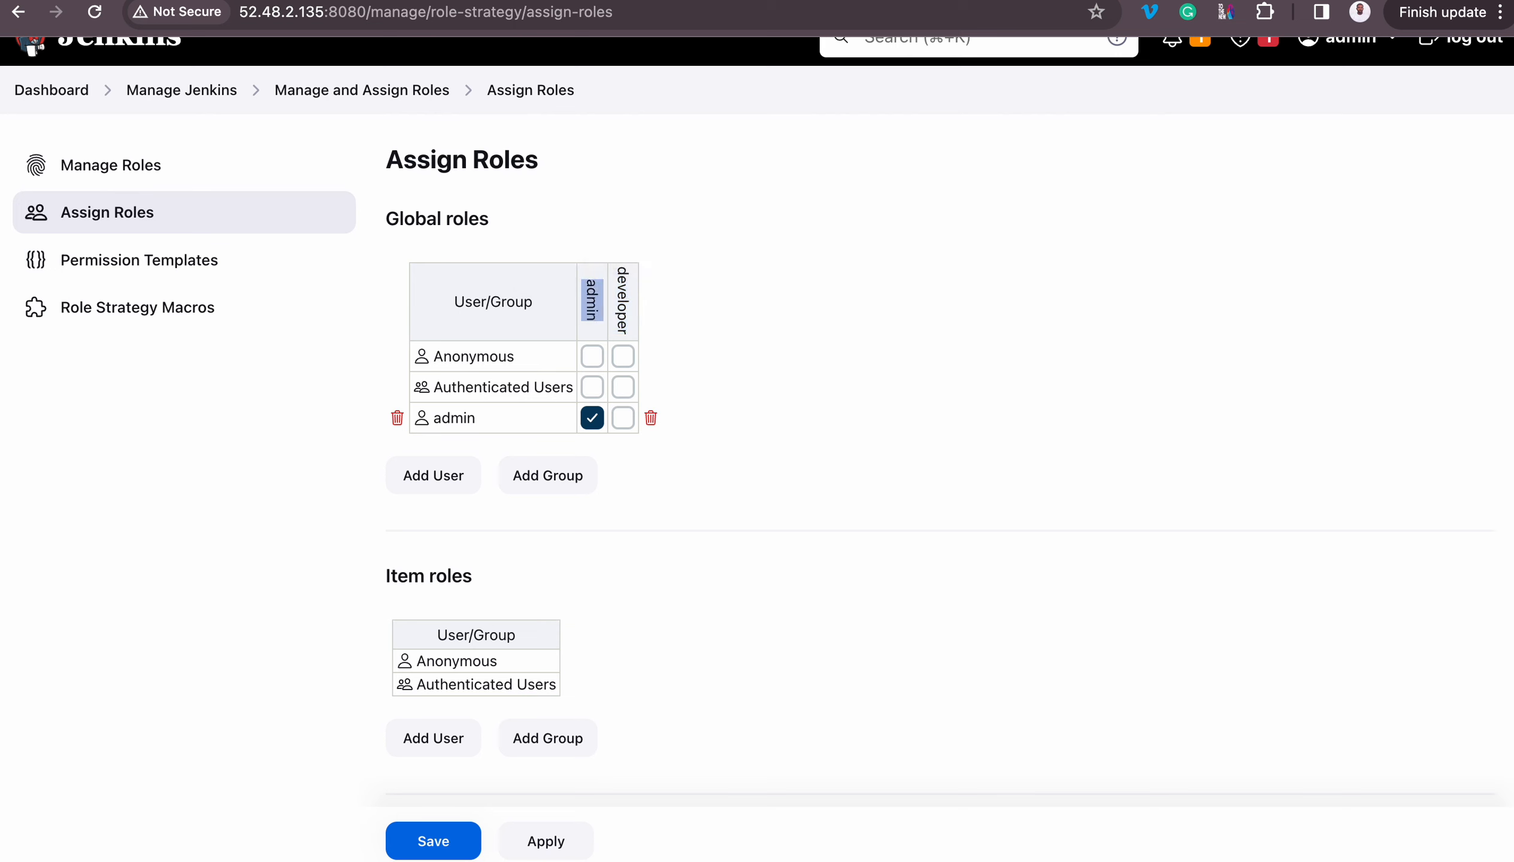
{"action": "double_click", "coordinate": [622, 301]}
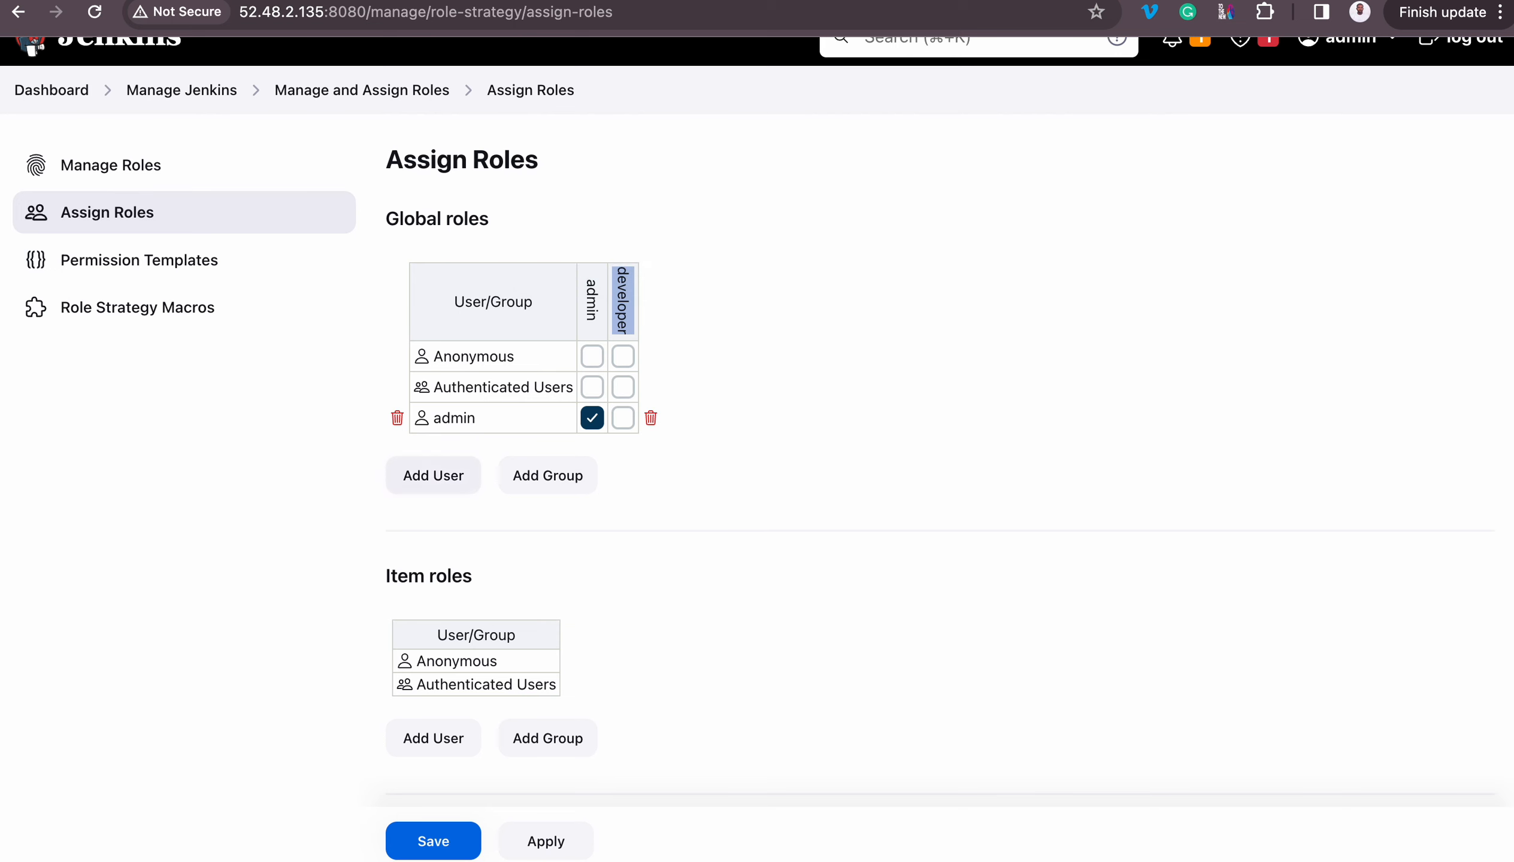
Step: Add user tom to the global roles and give him the developer role
{"action": "left_click", "coordinate": [433, 475]}
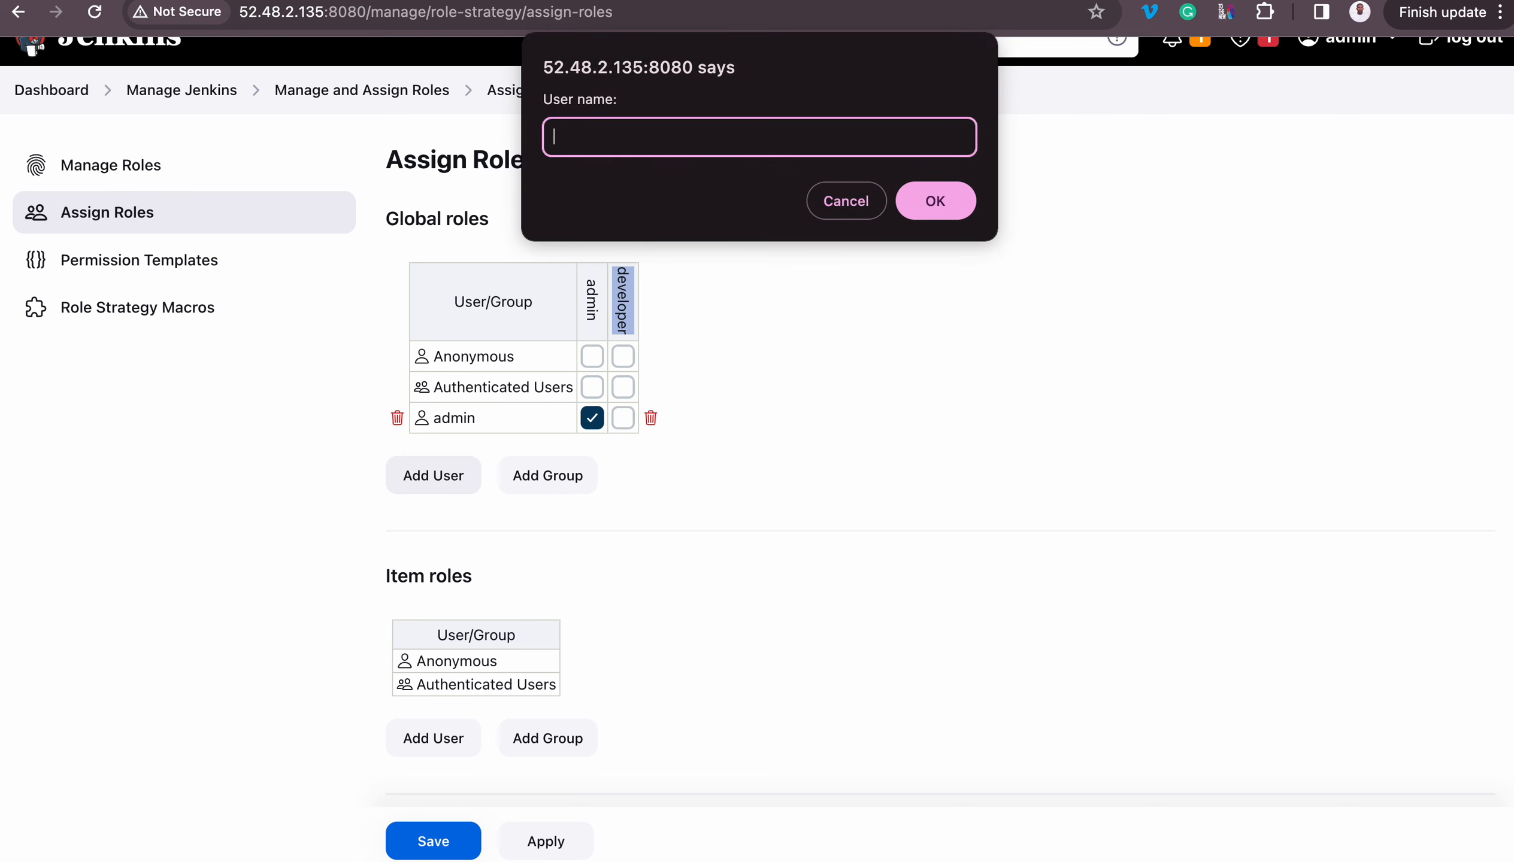
{"action": "type", "text": "tom"}
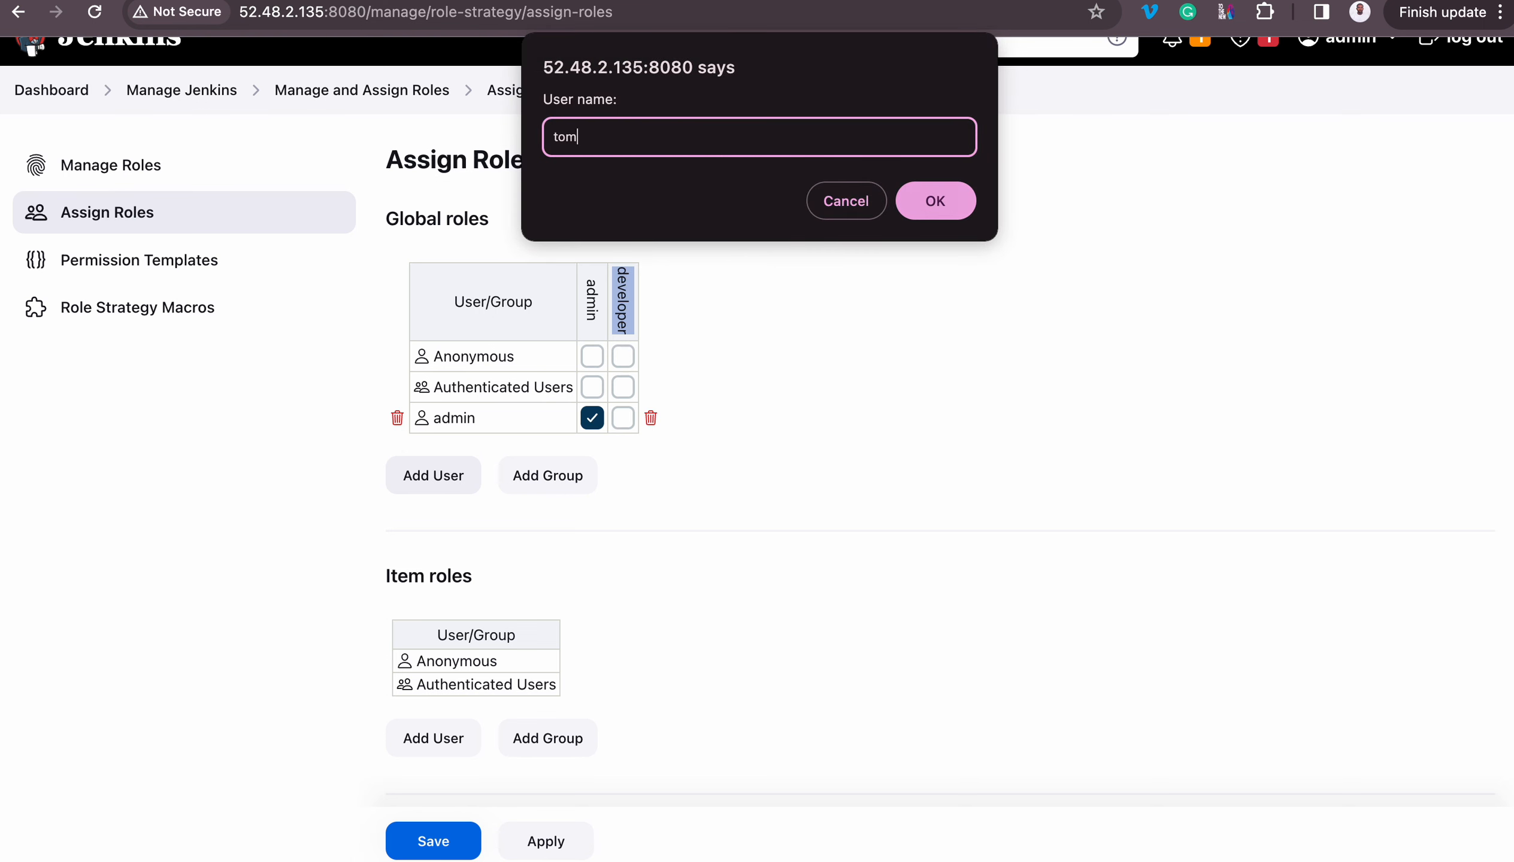
{"action": "left_click", "coordinate": [935, 200]}
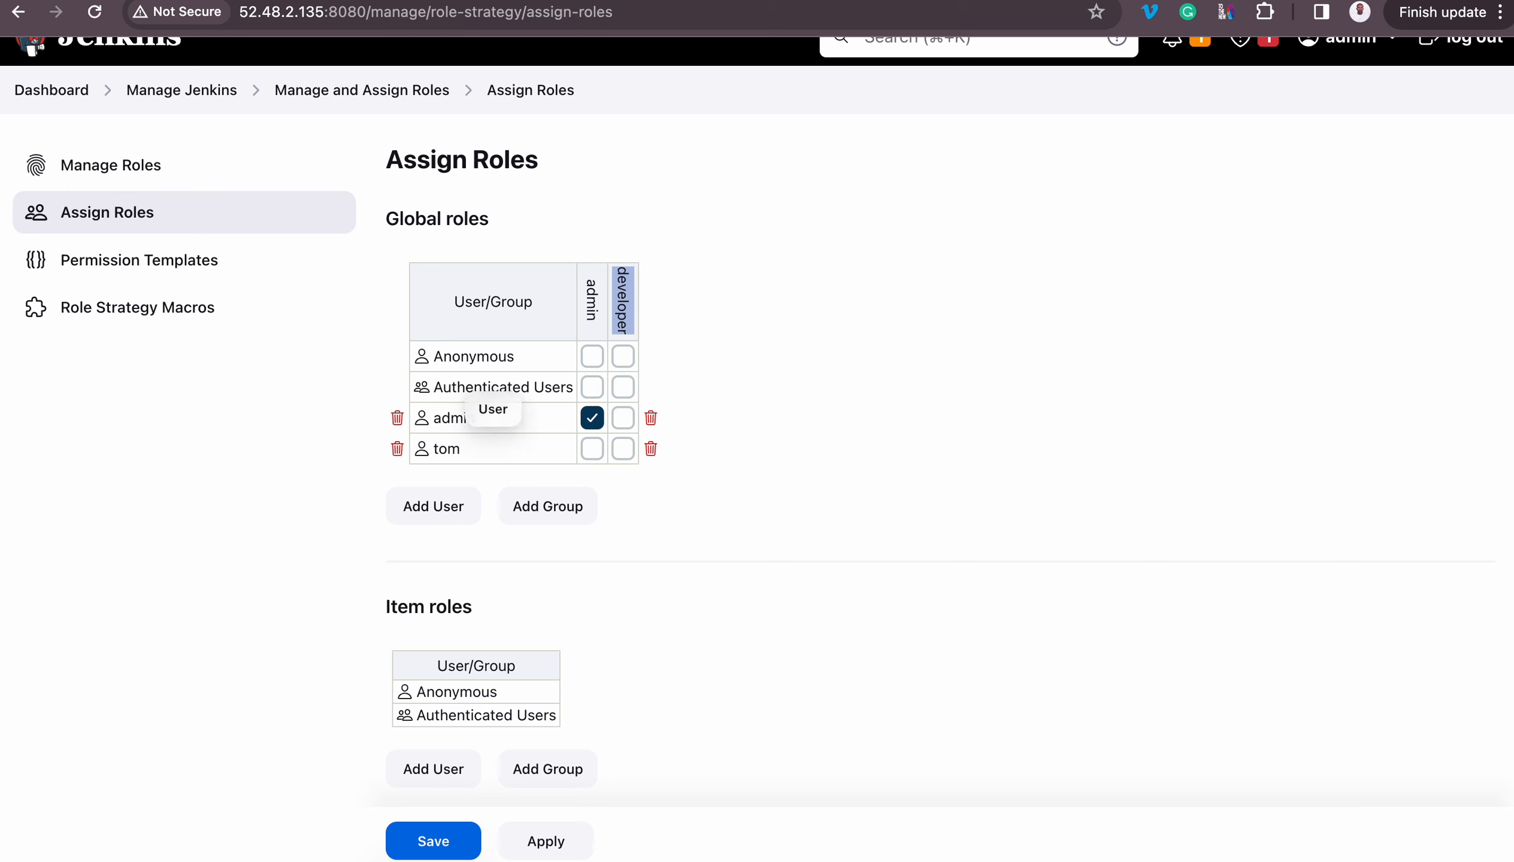
{"action": "left_click", "coordinate": [622, 448]}
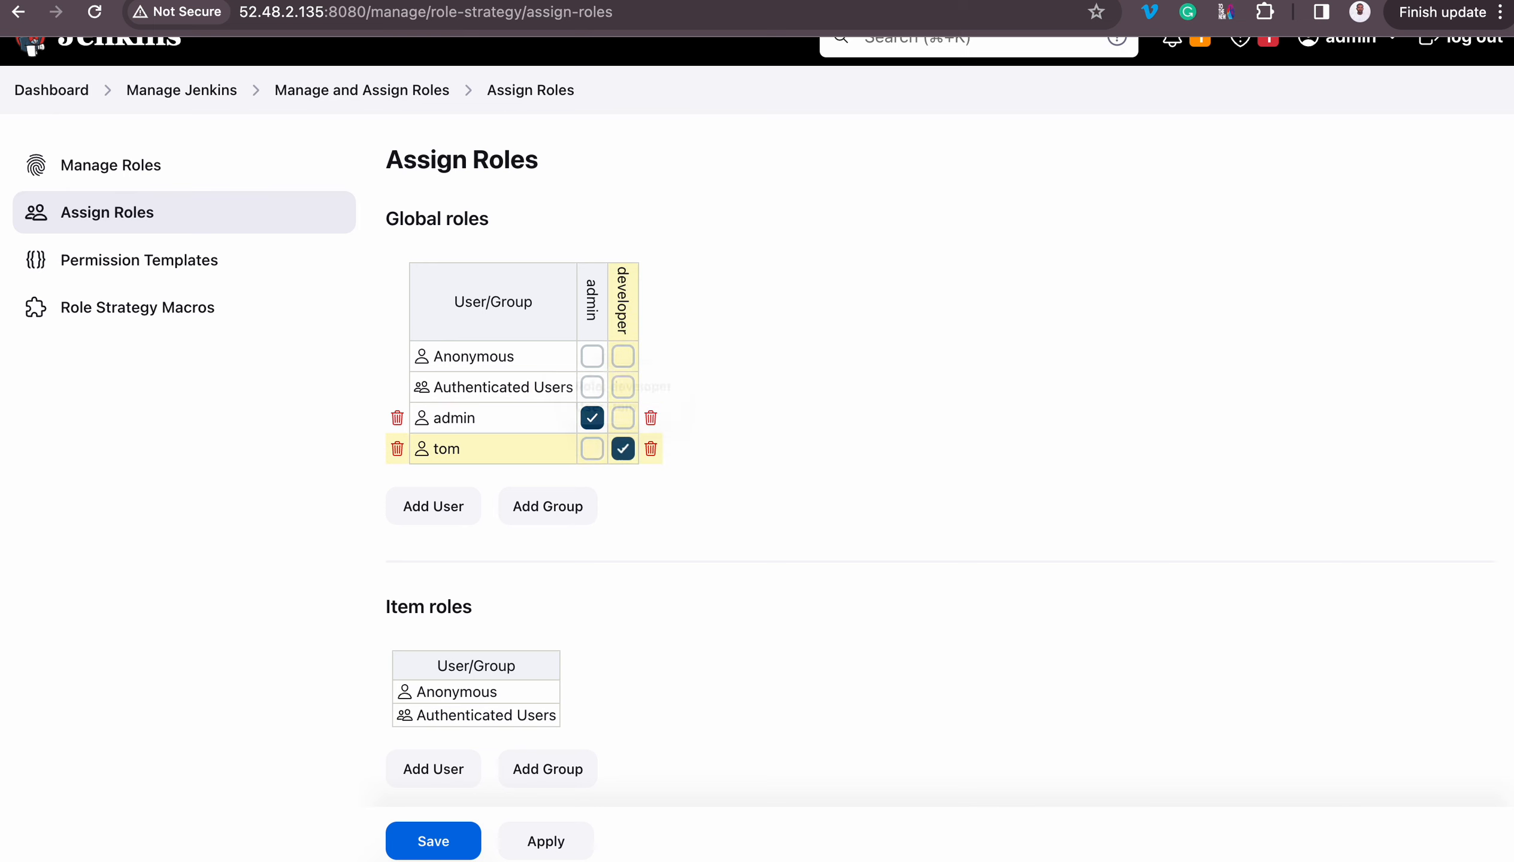
Step: Add user frank with the developer role, then apply and save the assignments
{"action": "left_click", "coordinate": [439, 506]}
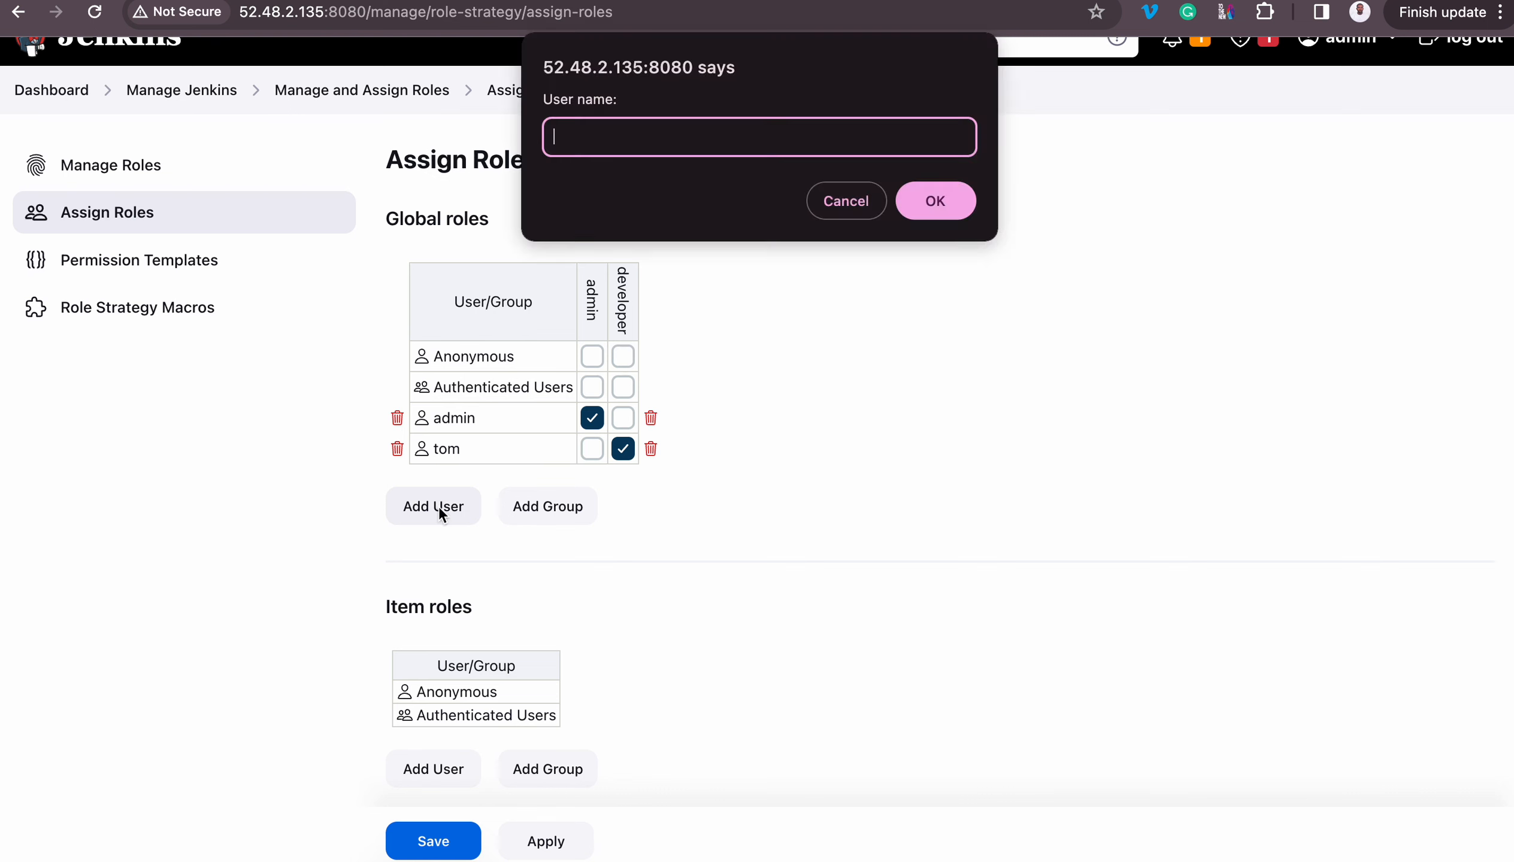
{"action": "type", "text": "frank"}
{"action": "key", "text": "Return"}
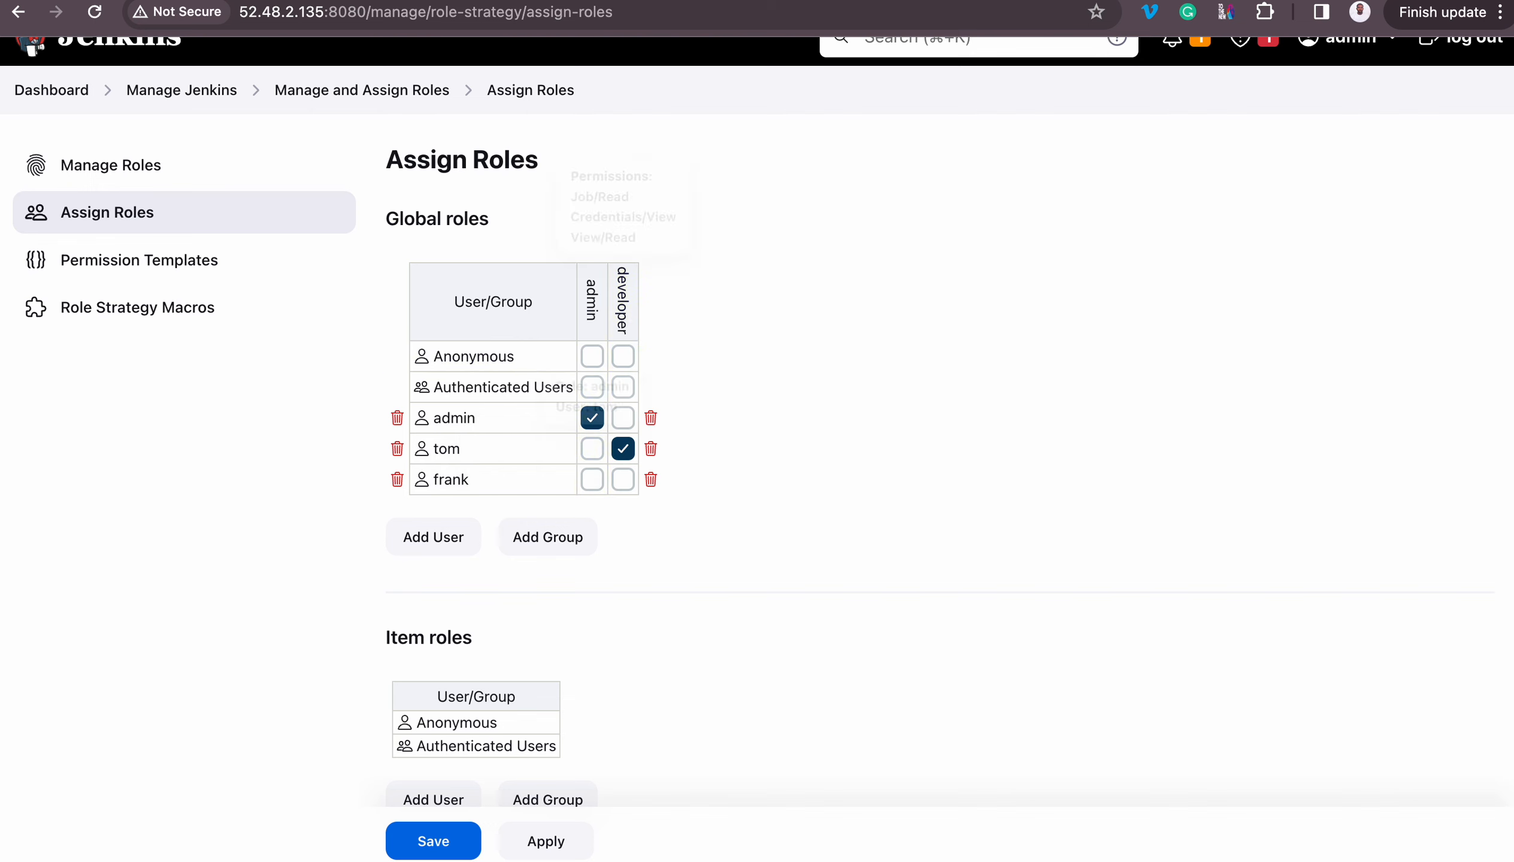
{"action": "left_click", "coordinate": [622, 479]}
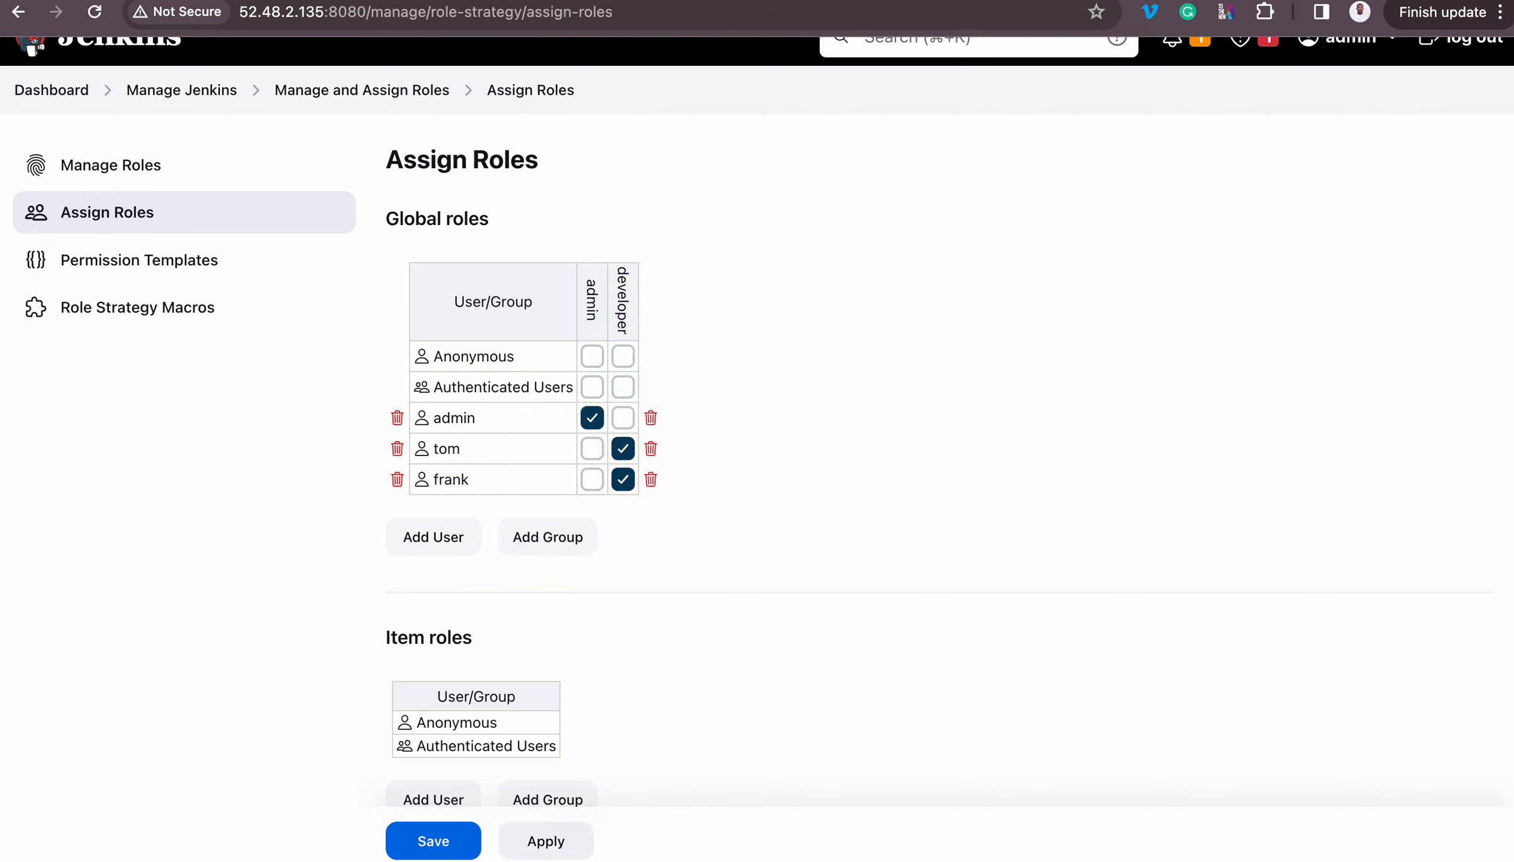
{"action": "left_click", "coordinate": [545, 842]}
{"action": "left_click", "coordinate": [433, 841]}
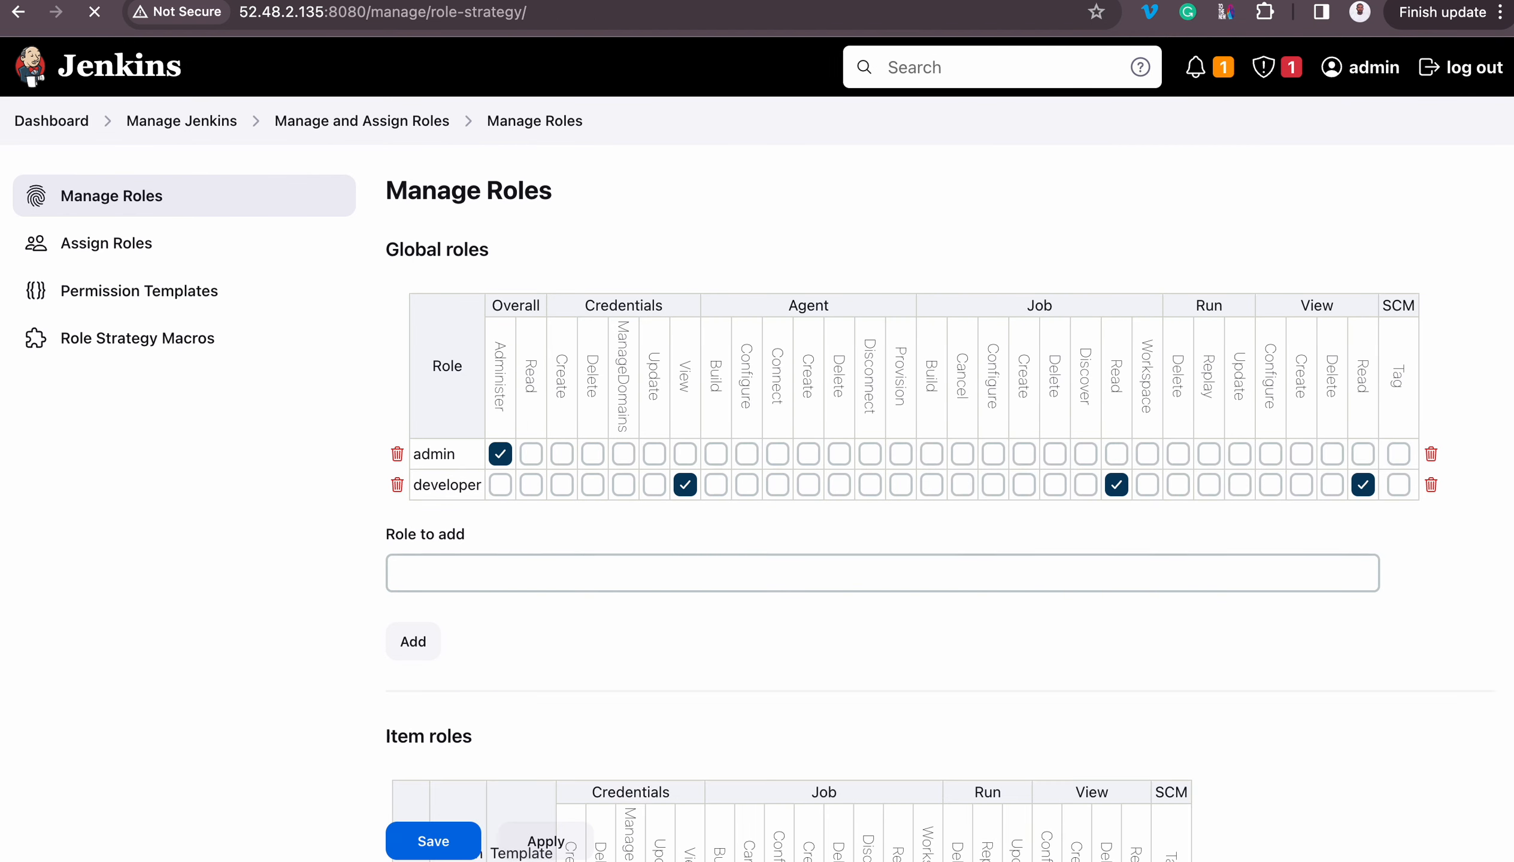
Step: Sign out of admin and sign in as tom, which is denied access
{"action": "left_click", "coordinate": [51, 121]}
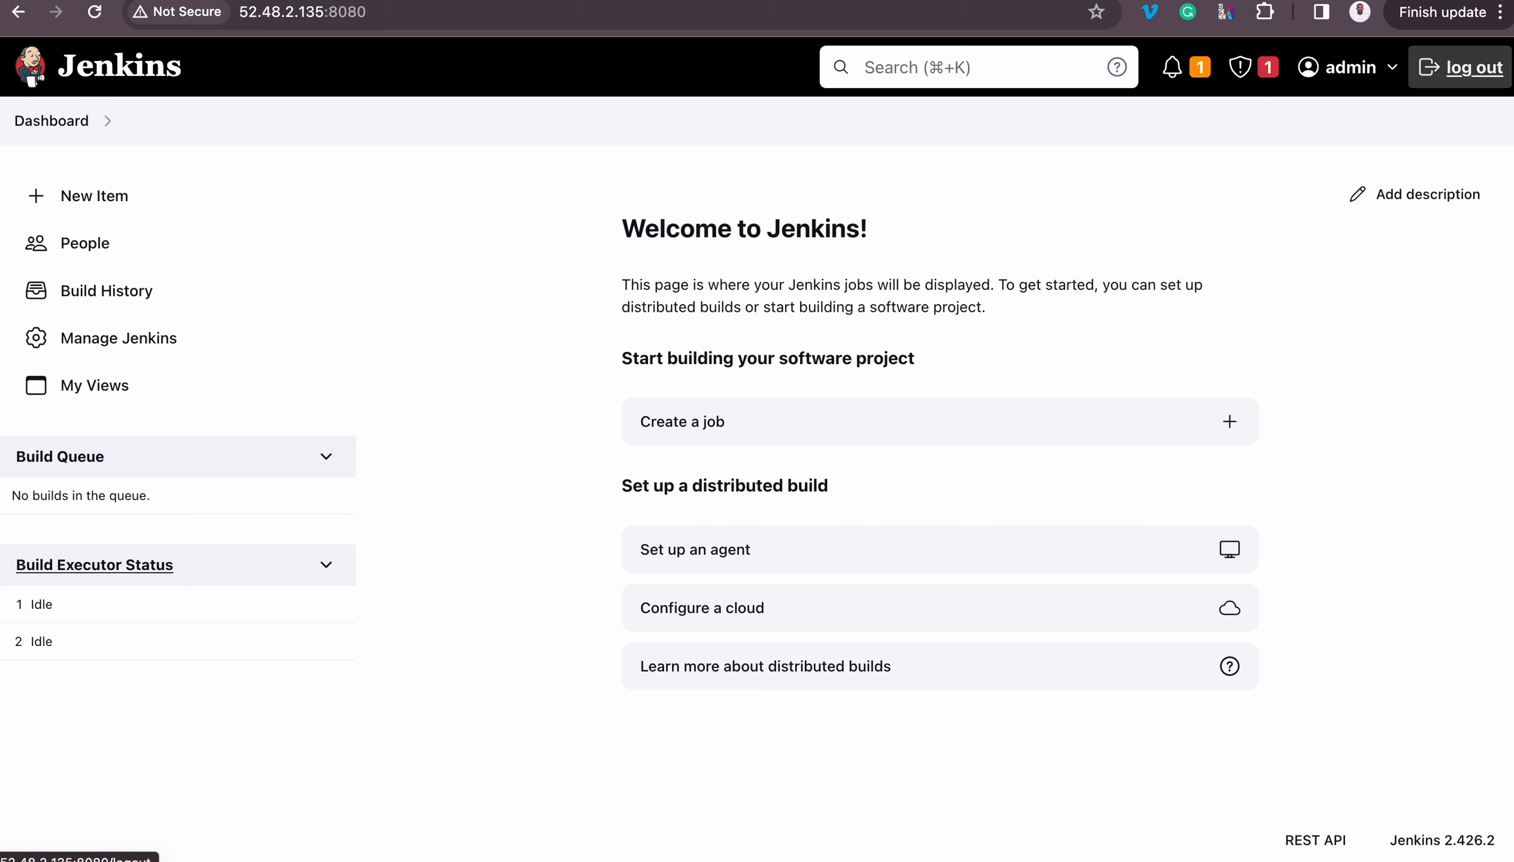
{"action": "left_click", "coordinate": [1474, 66]}
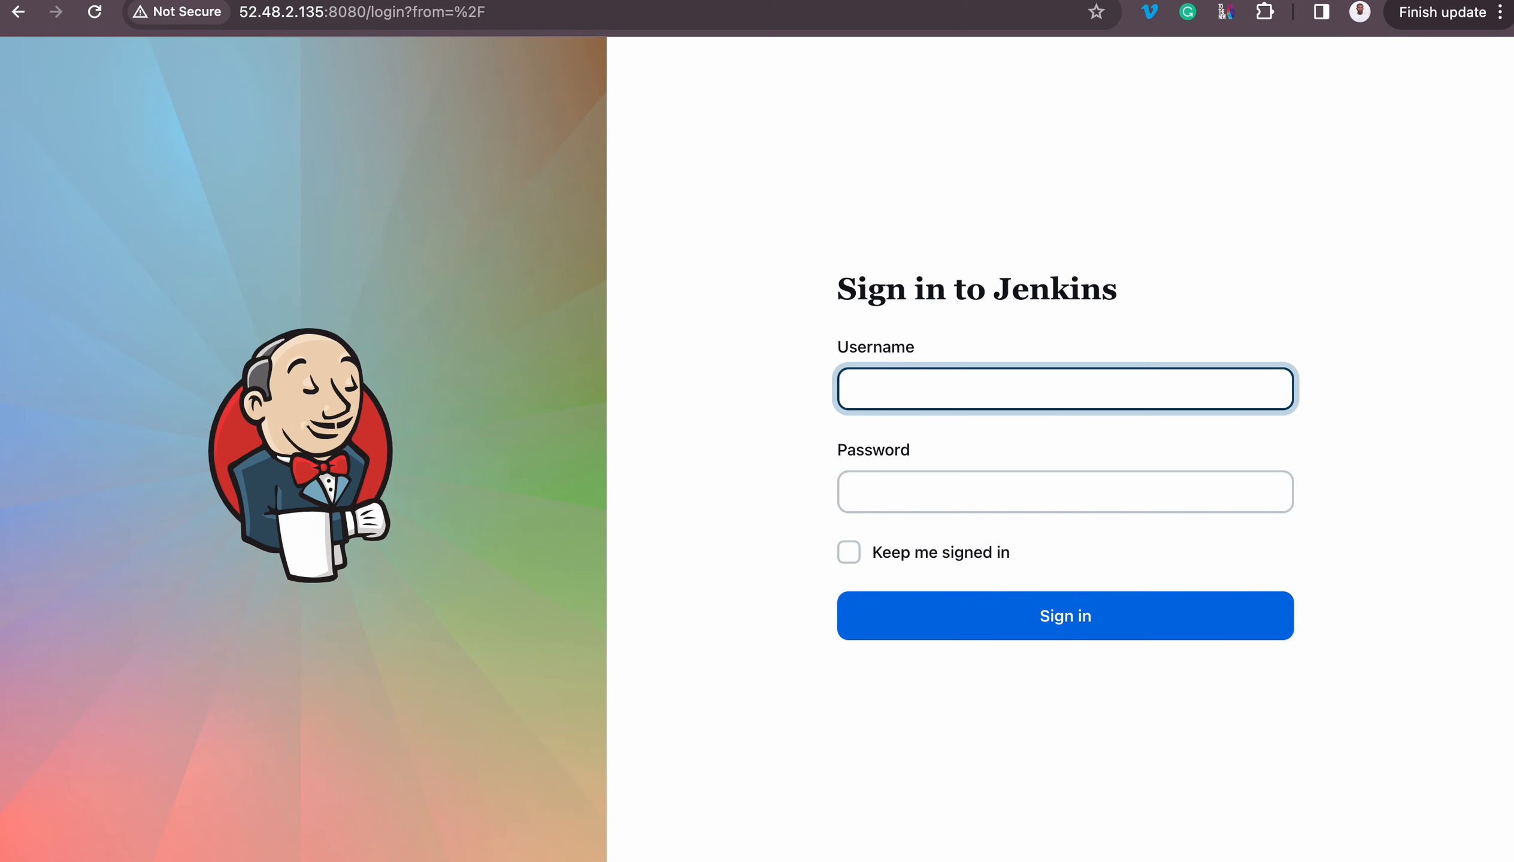
{"action": "type", "text": "tom"}
{"action": "key", "text": "Tab"}
{"action": "type", "text": "••••"}
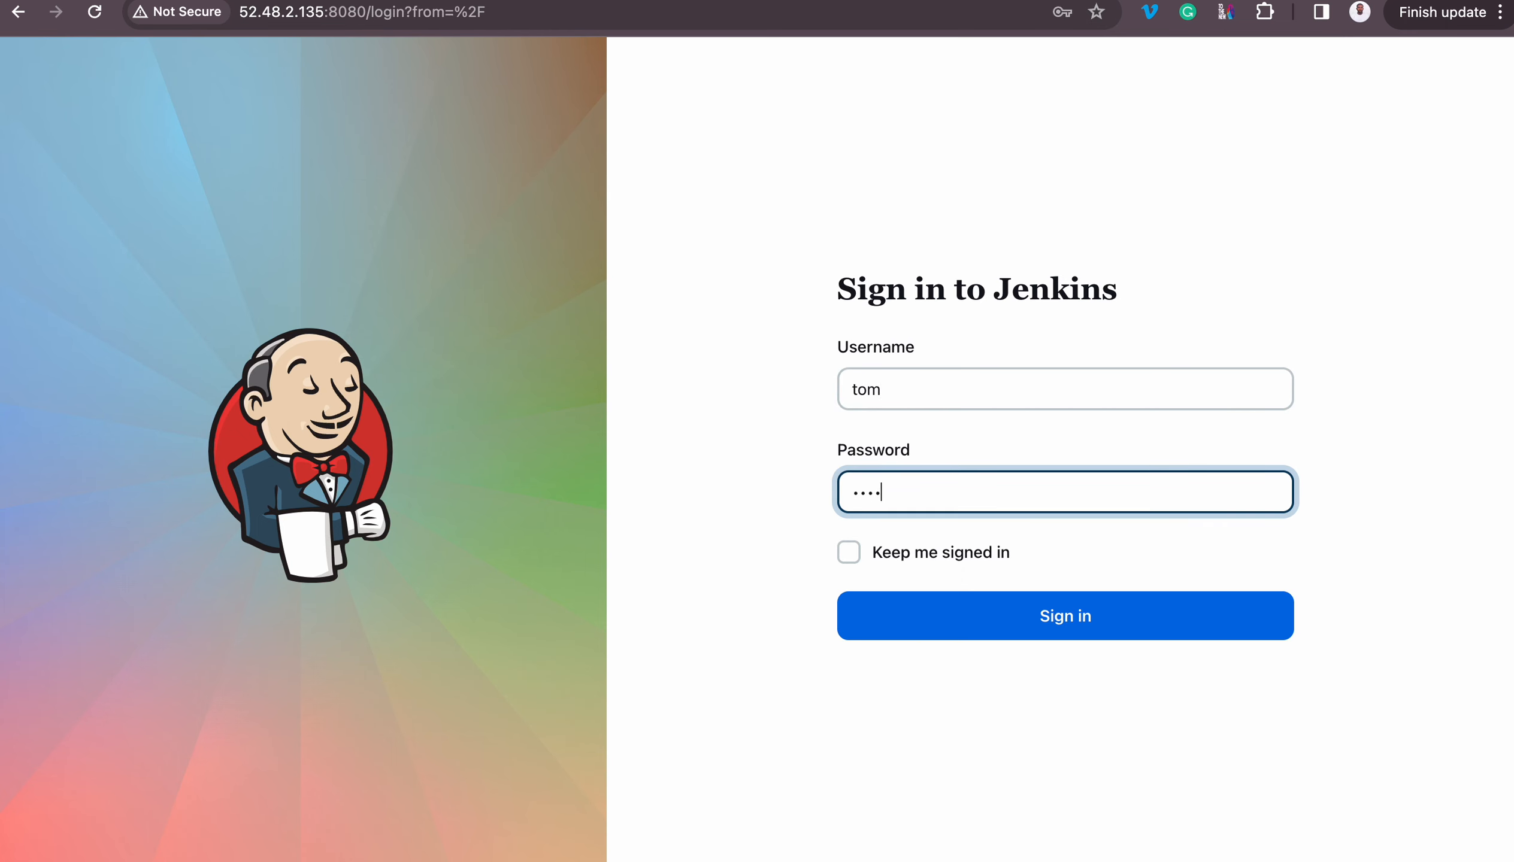
{"action": "left_click", "coordinate": [1065, 616]}
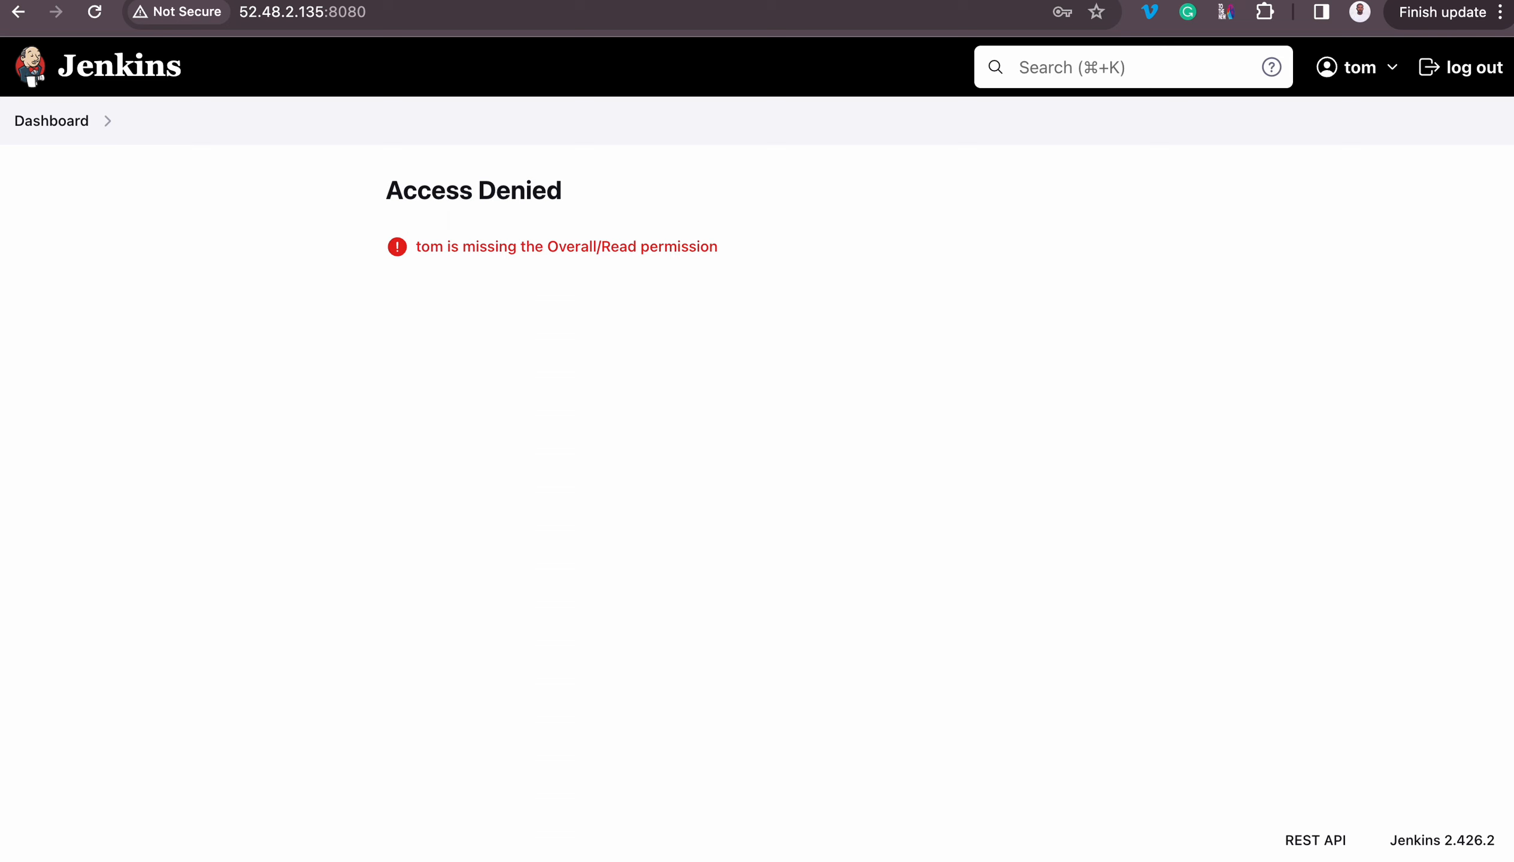
Step: Log out and sign in as frank, who is also denied access
{"action": "left_click", "coordinate": [1472, 67]}
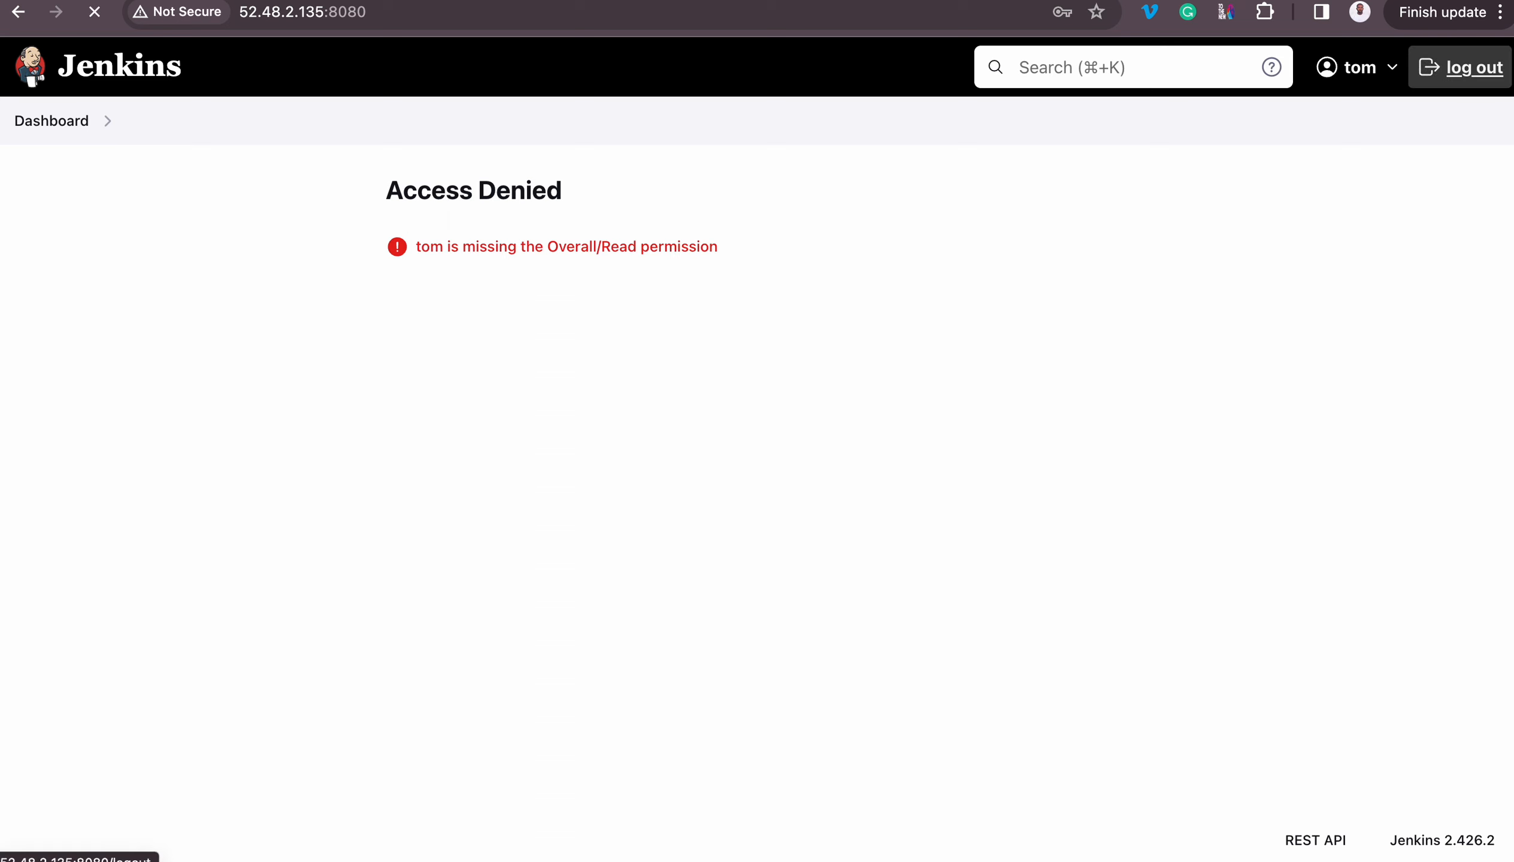
{"action": "type", "text": "frank"}
{"action": "key", "text": "Tab"}
{"action": "type", "text": "••••"}
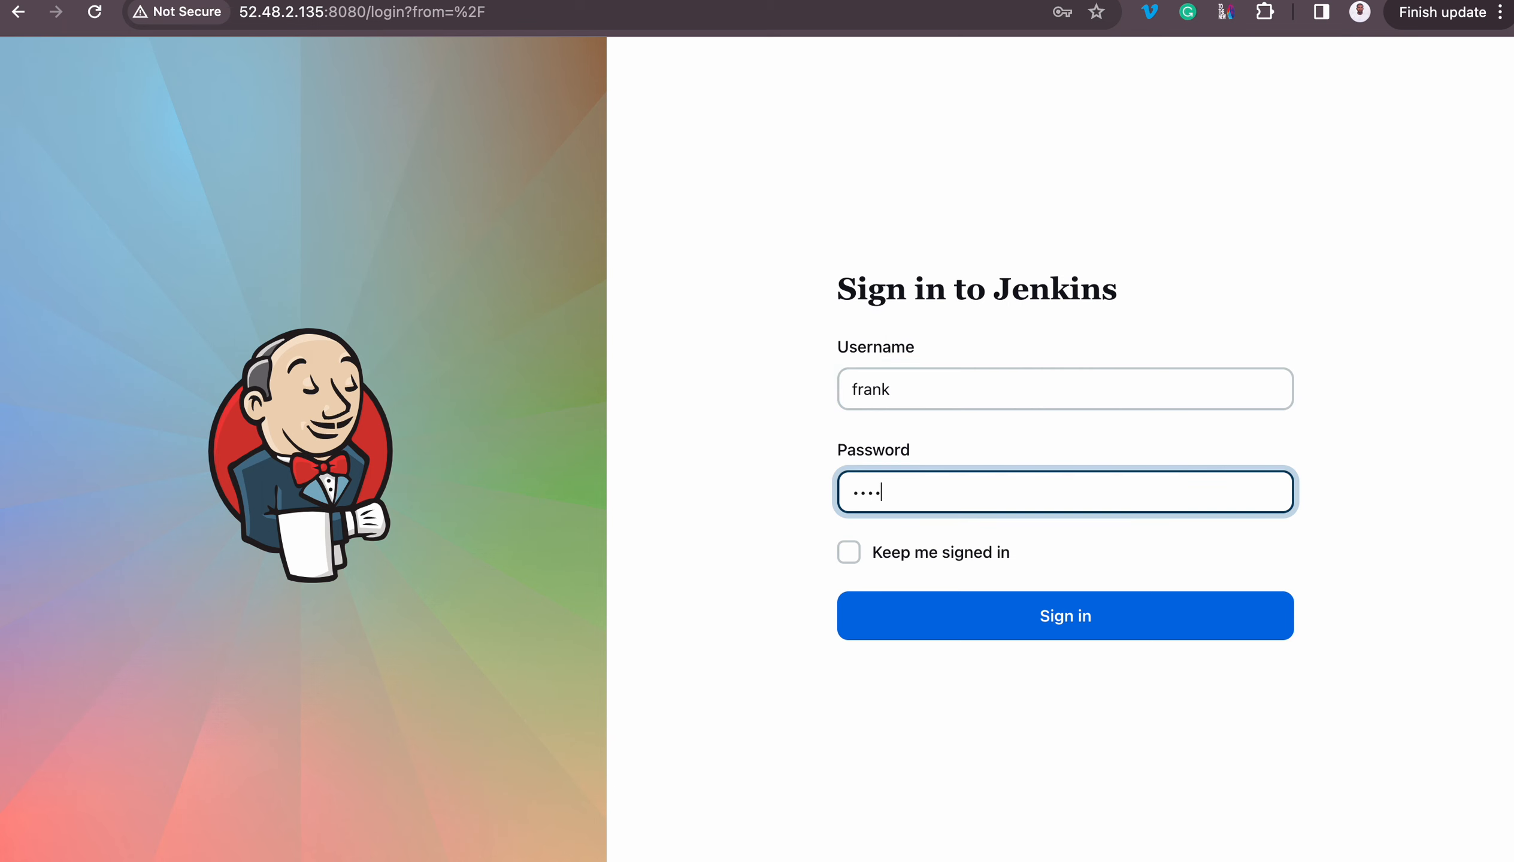
{"action": "key", "text": "Return"}
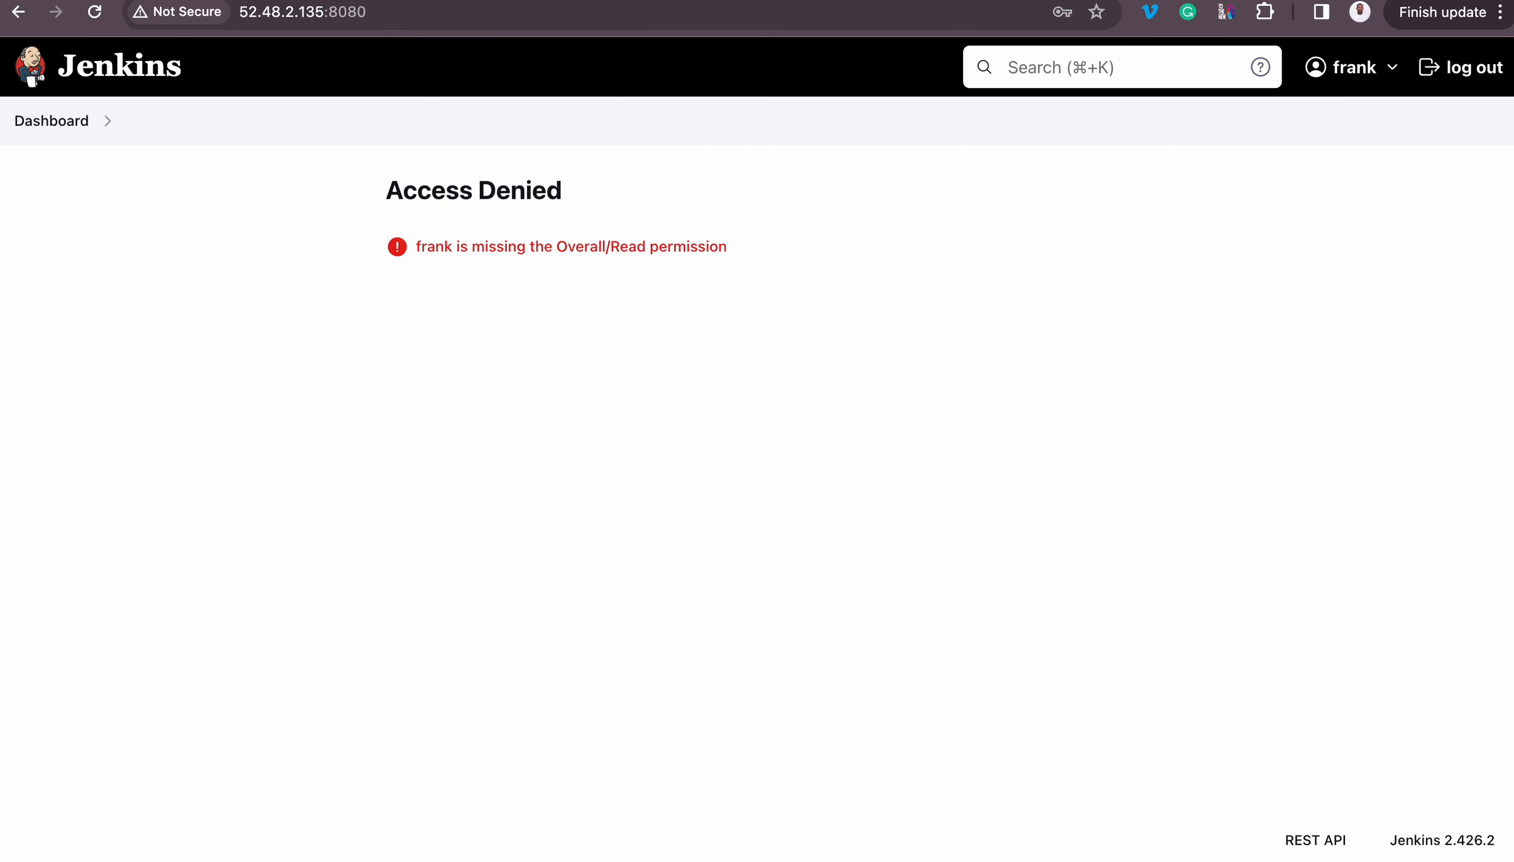
Step: Log out and sign back in as admin with the admin password
{"action": "left_click", "coordinate": [1473, 67]}
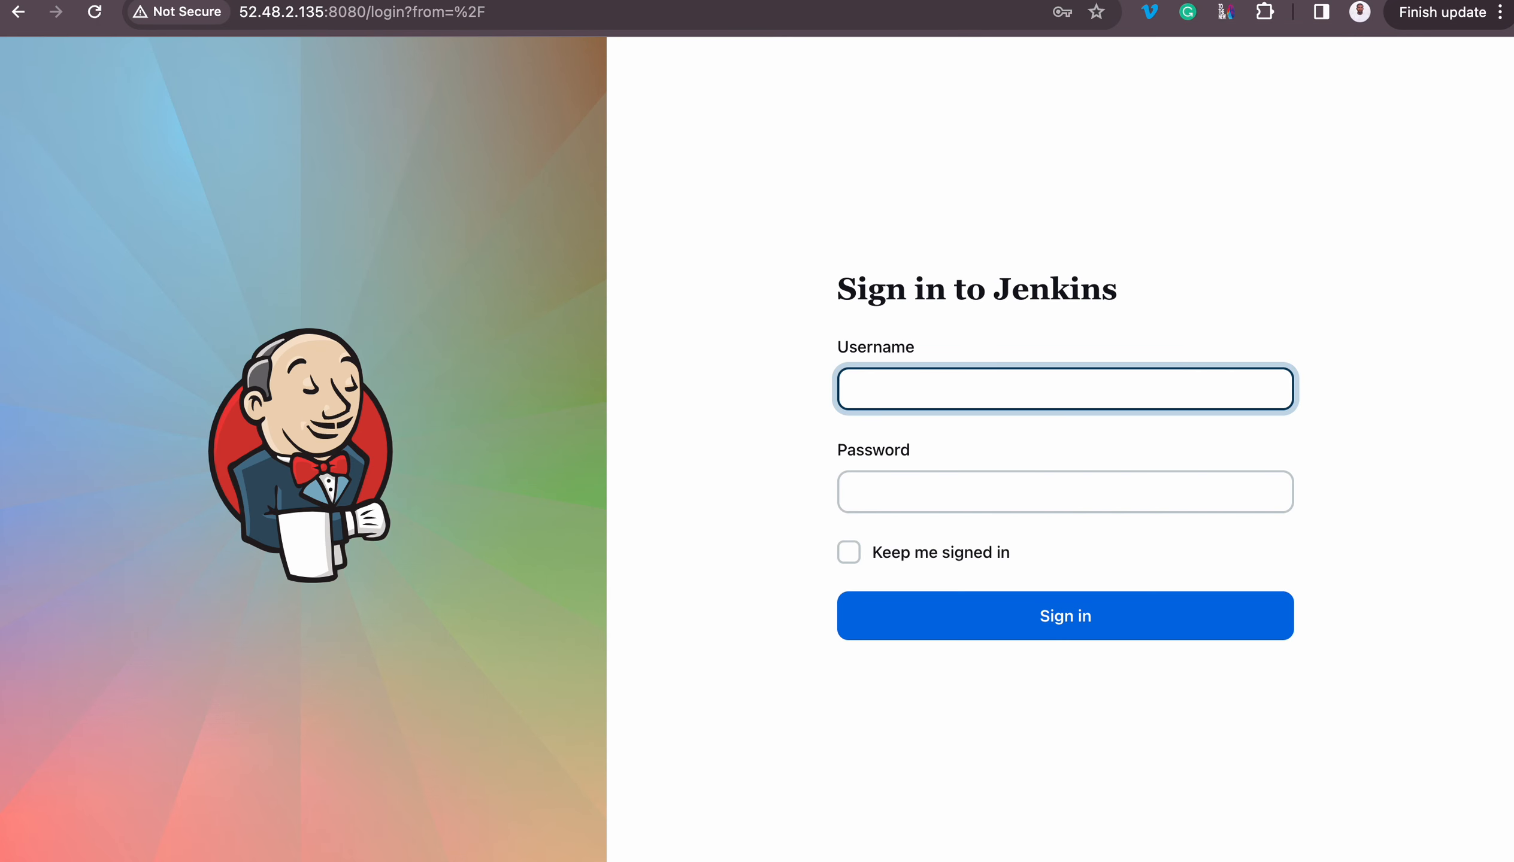
{"action": "type", "text": "admin"}
{"action": "key", "text": "Tab"}
{"action": "type", "text": "admi"}
{"action": "key", "text": "Return"}
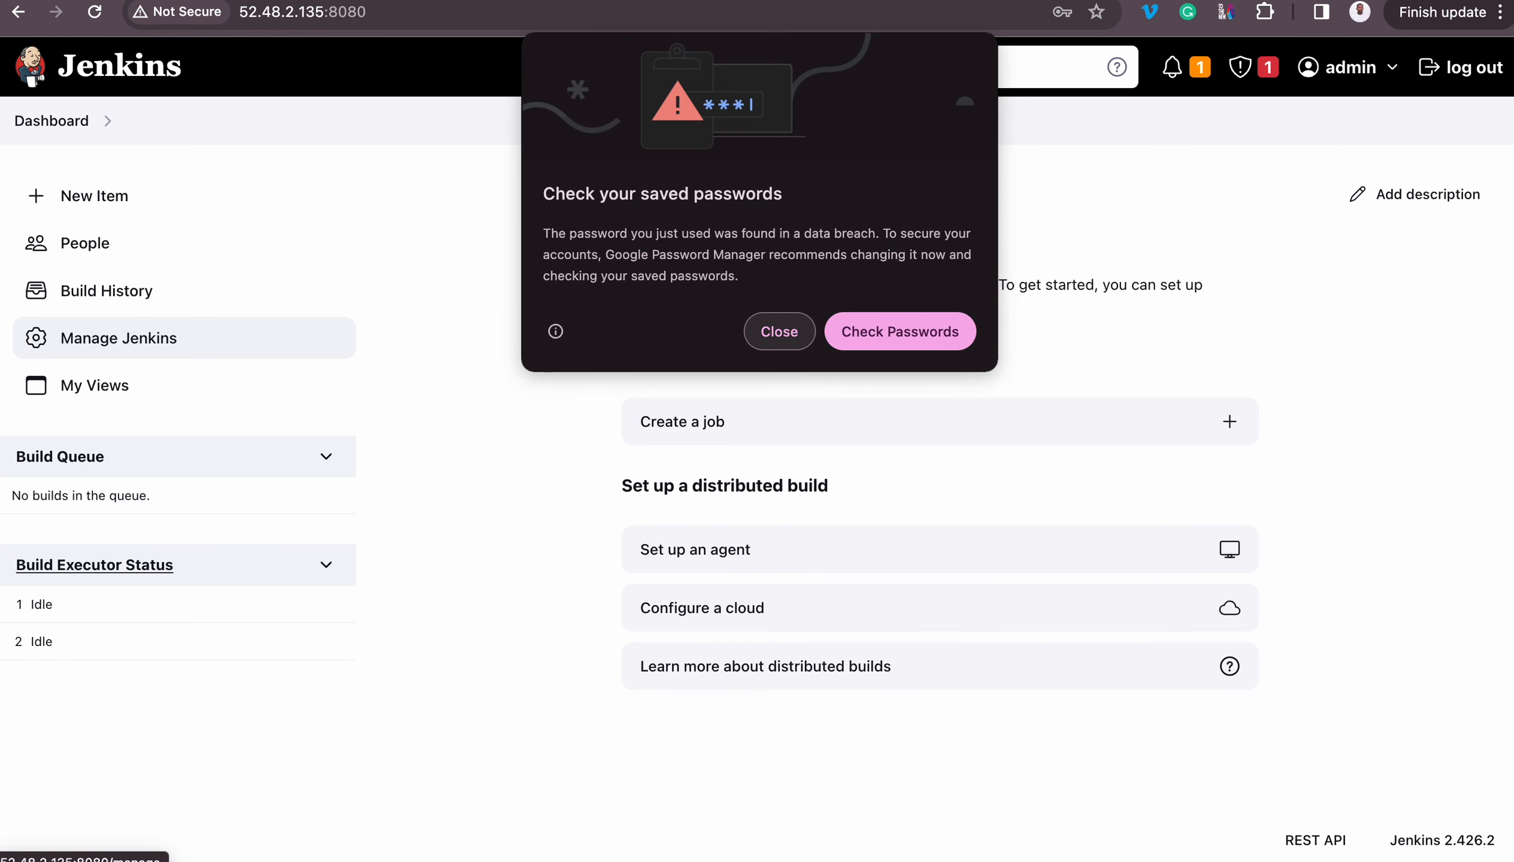
Step: Dismiss the Chrome password warning and open Manage and Assign Roles > Manage Roles
{"action": "left_click", "coordinate": [779, 331]}
{"action": "left_click", "coordinate": [119, 338]}
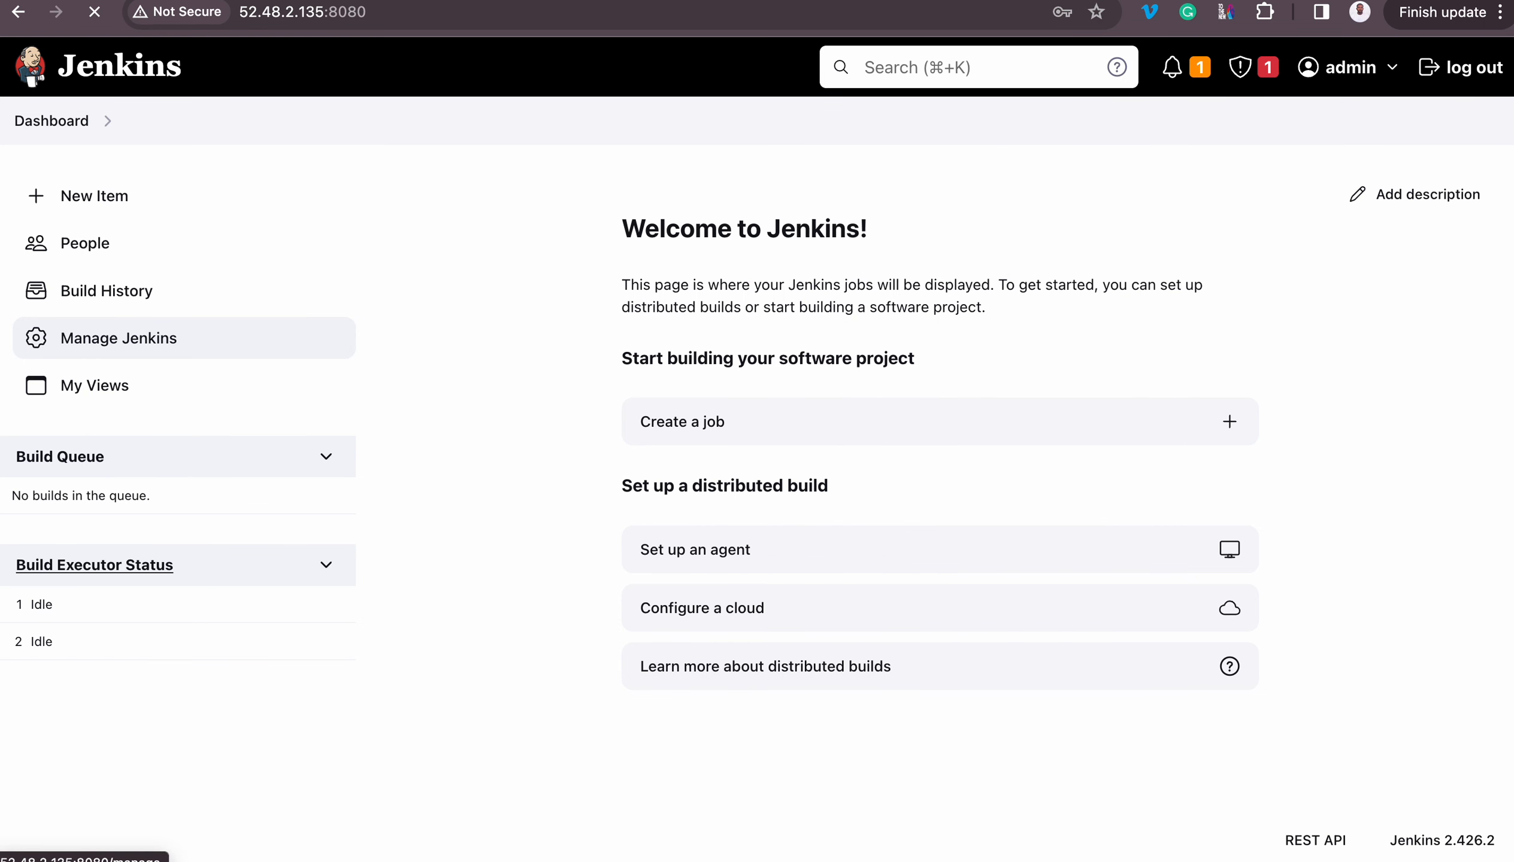
{"action": "scroll", "coordinate": [119, 338], "scroll_direction": "down", "scroll_amount": 5}
{"action": "scroll", "coordinate": [559, 481], "scroll_direction": "down", "scroll_amount": 3}
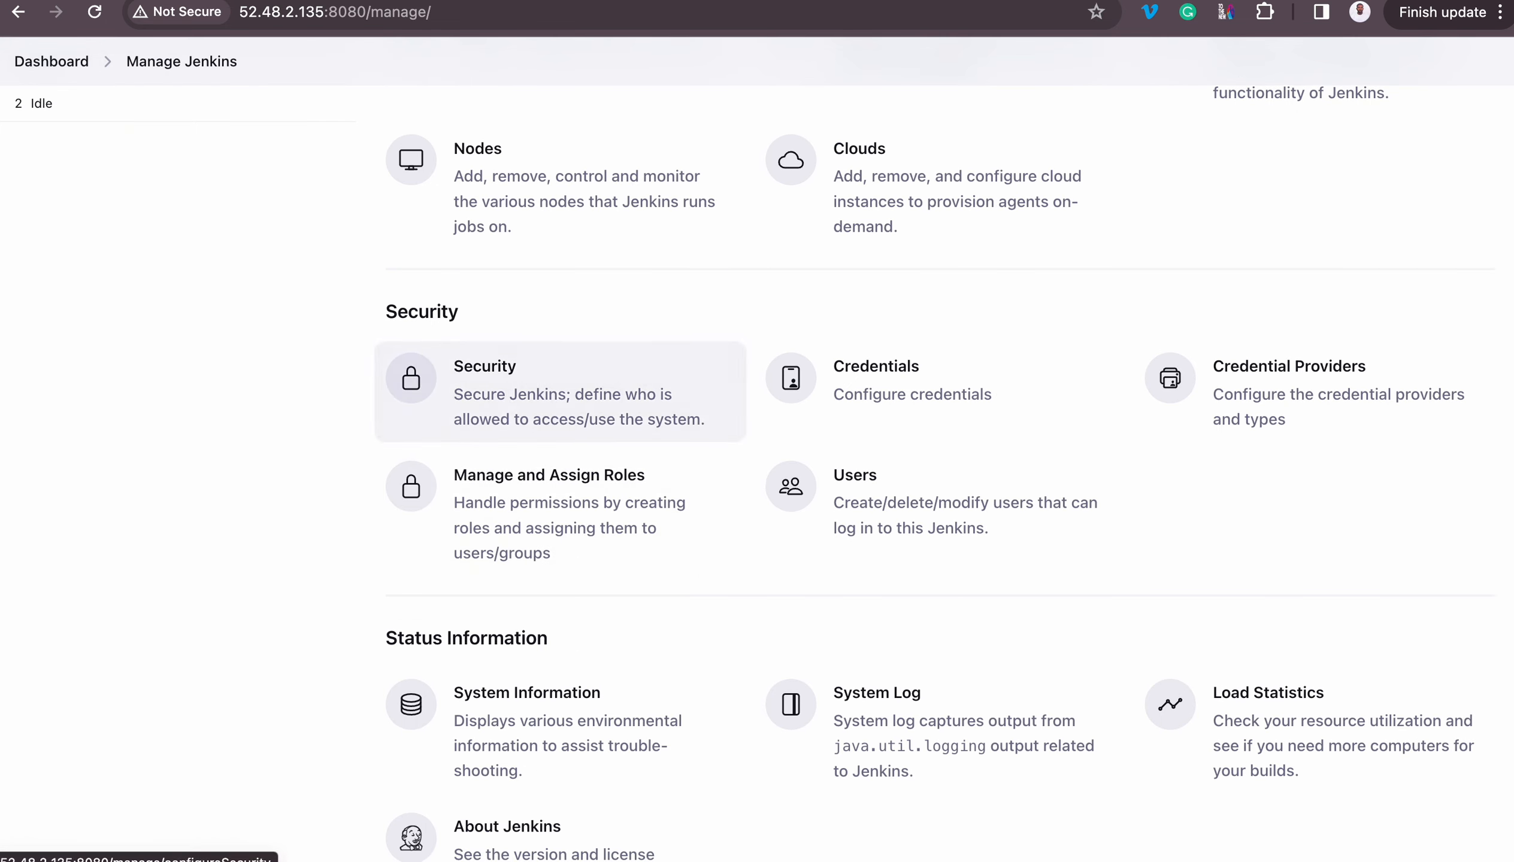
{"action": "left_click", "coordinate": [559, 505]}
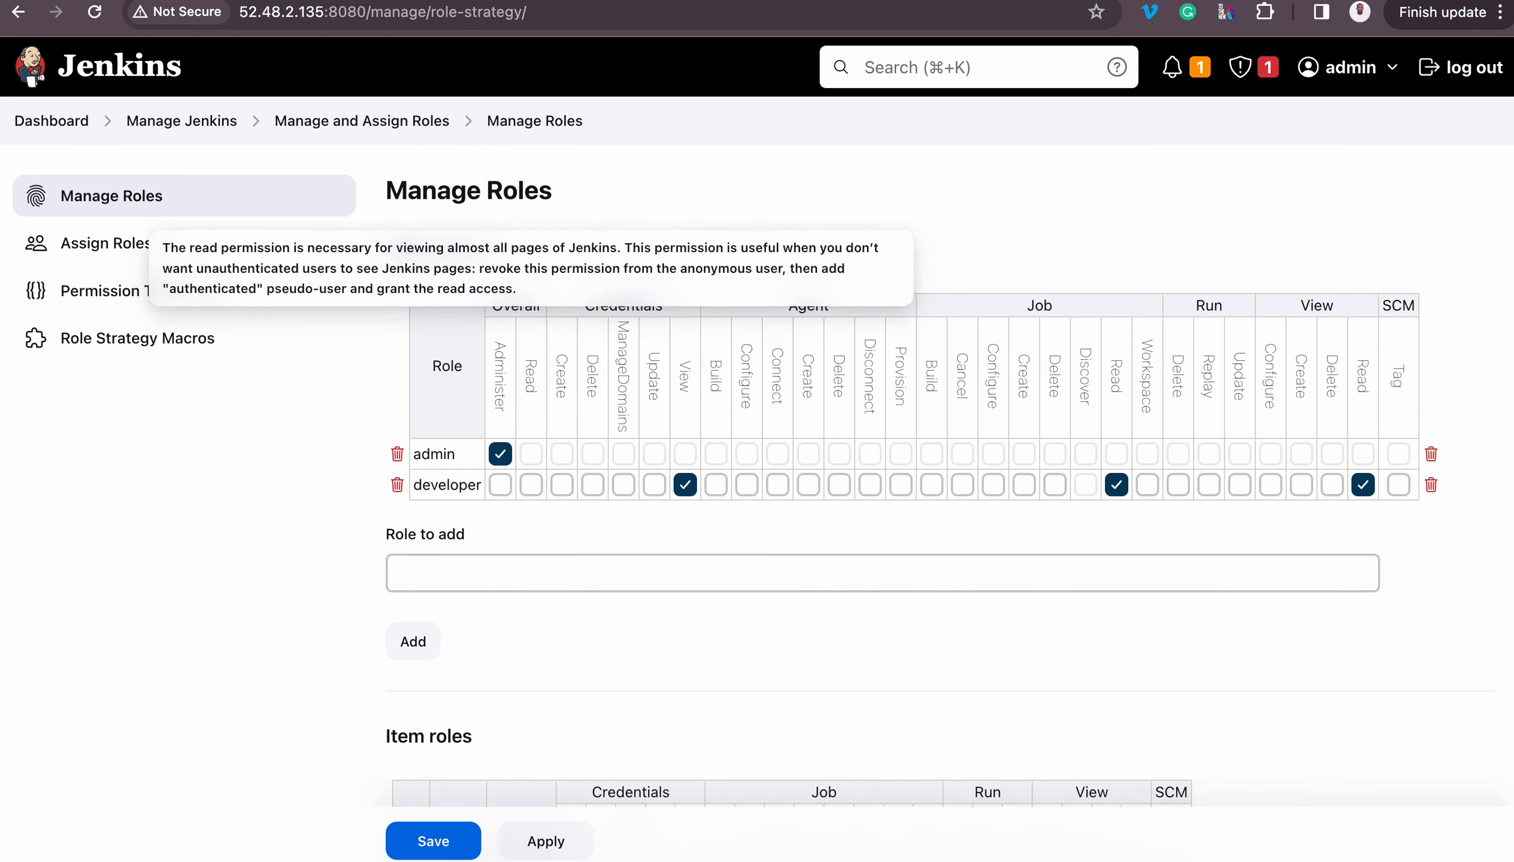
Step: Grant developer Overall/Read, save, and log out of admin
{"action": "left_click", "coordinate": [531, 484]}
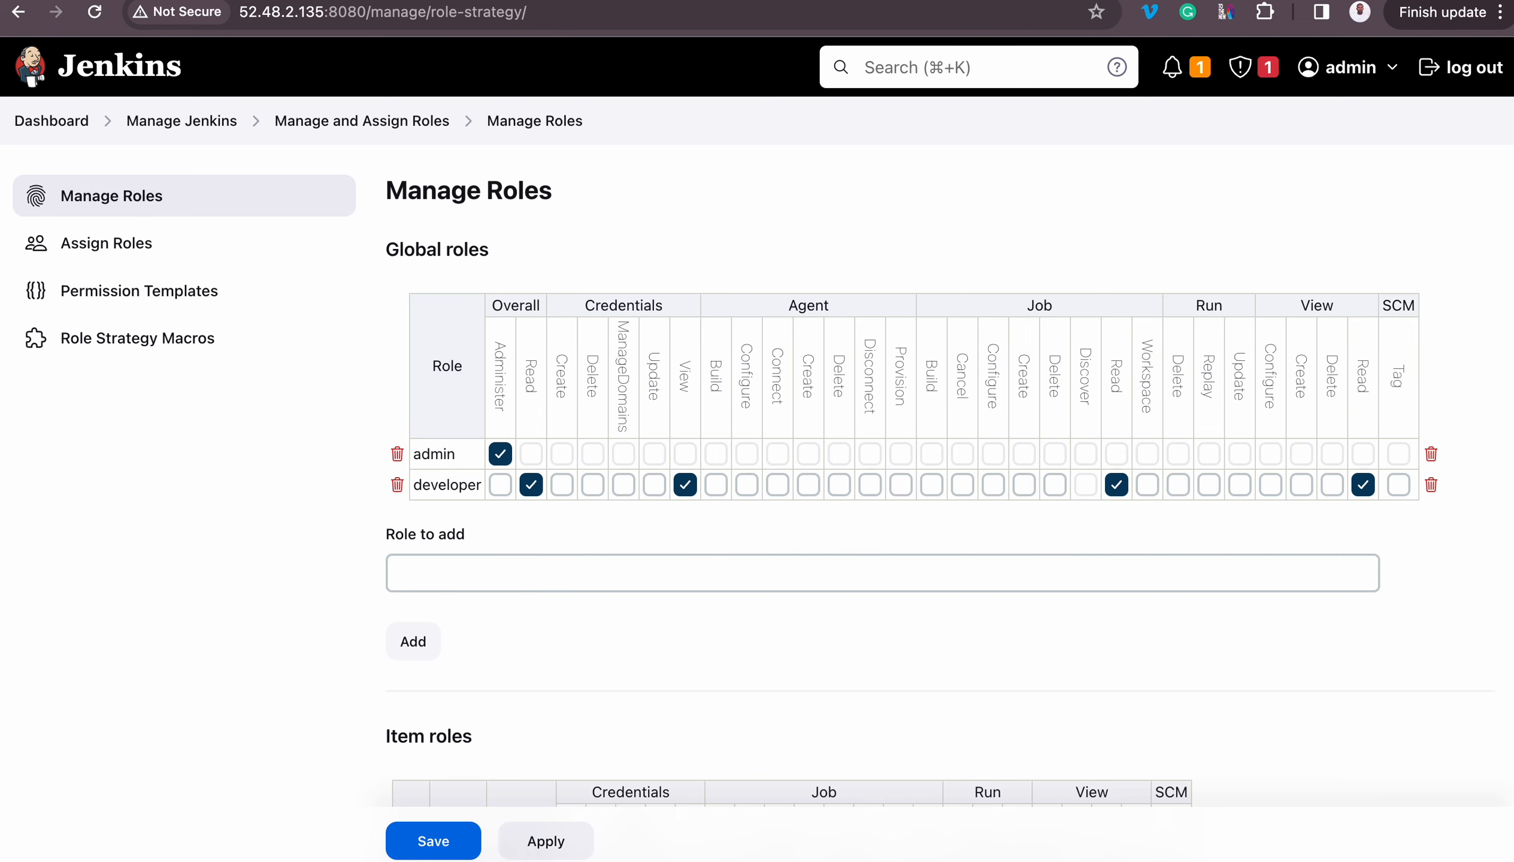
{"action": "left_click", "coordinate": [433, 842]}
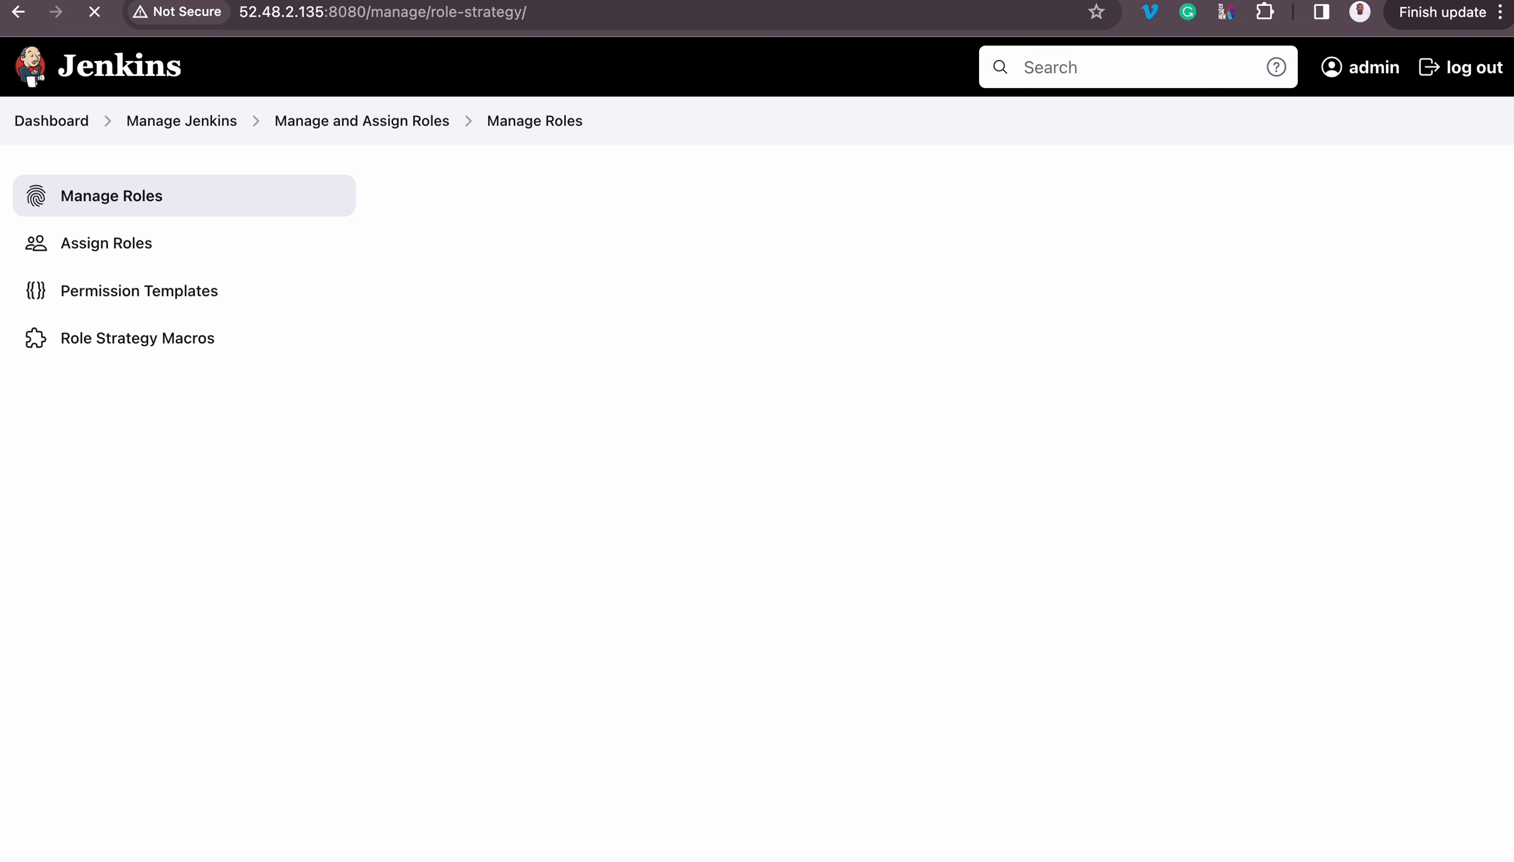
{"action": "left_click", "coordinate": [1460, 66]}
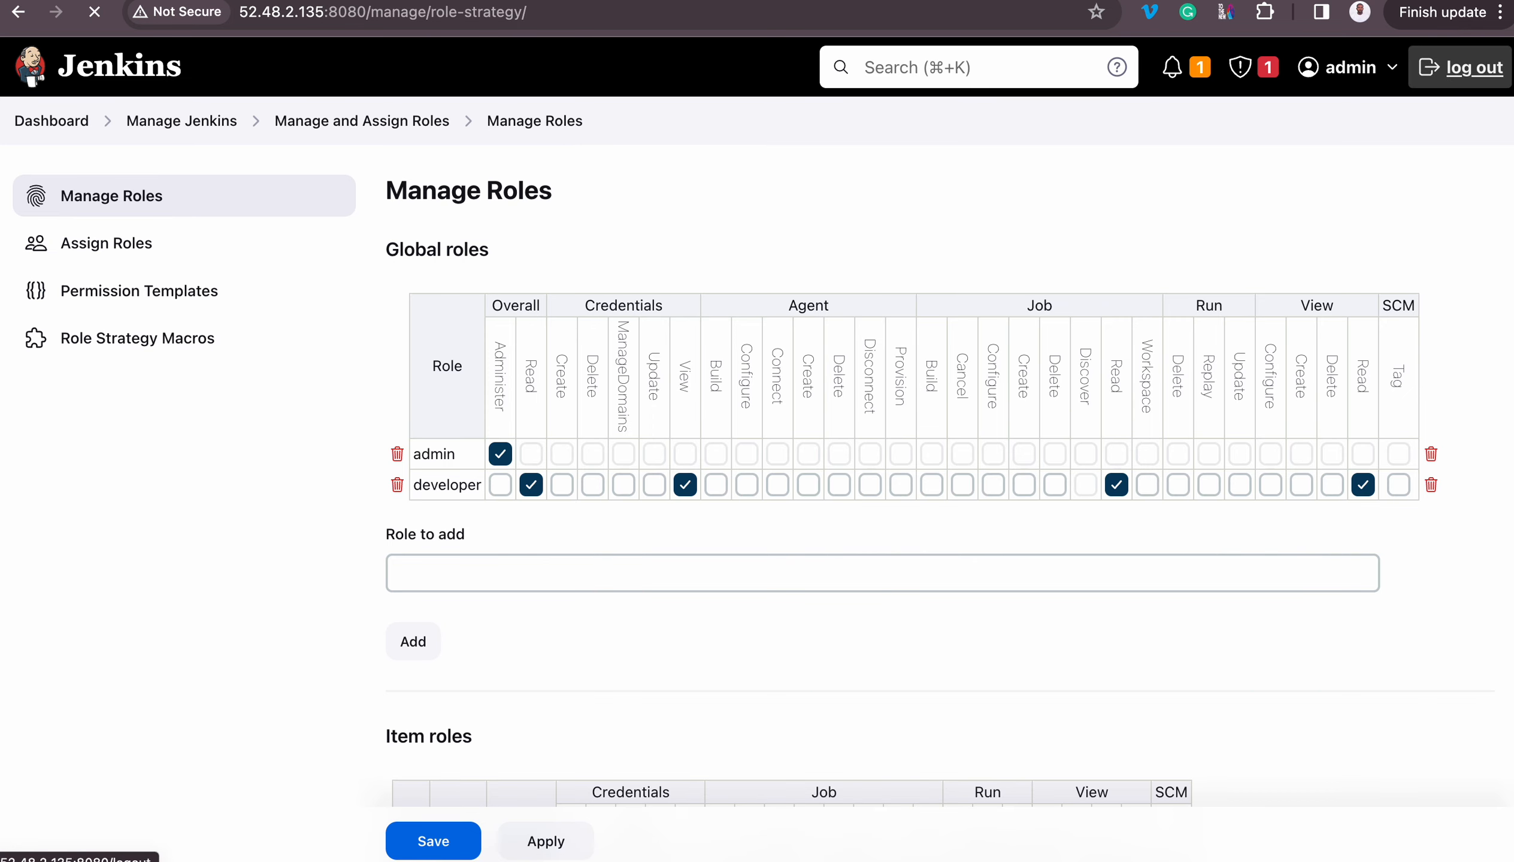
Step: Sign in as tom with his password and dismiss the browser warning
{"action": "type", "text": "tom"}
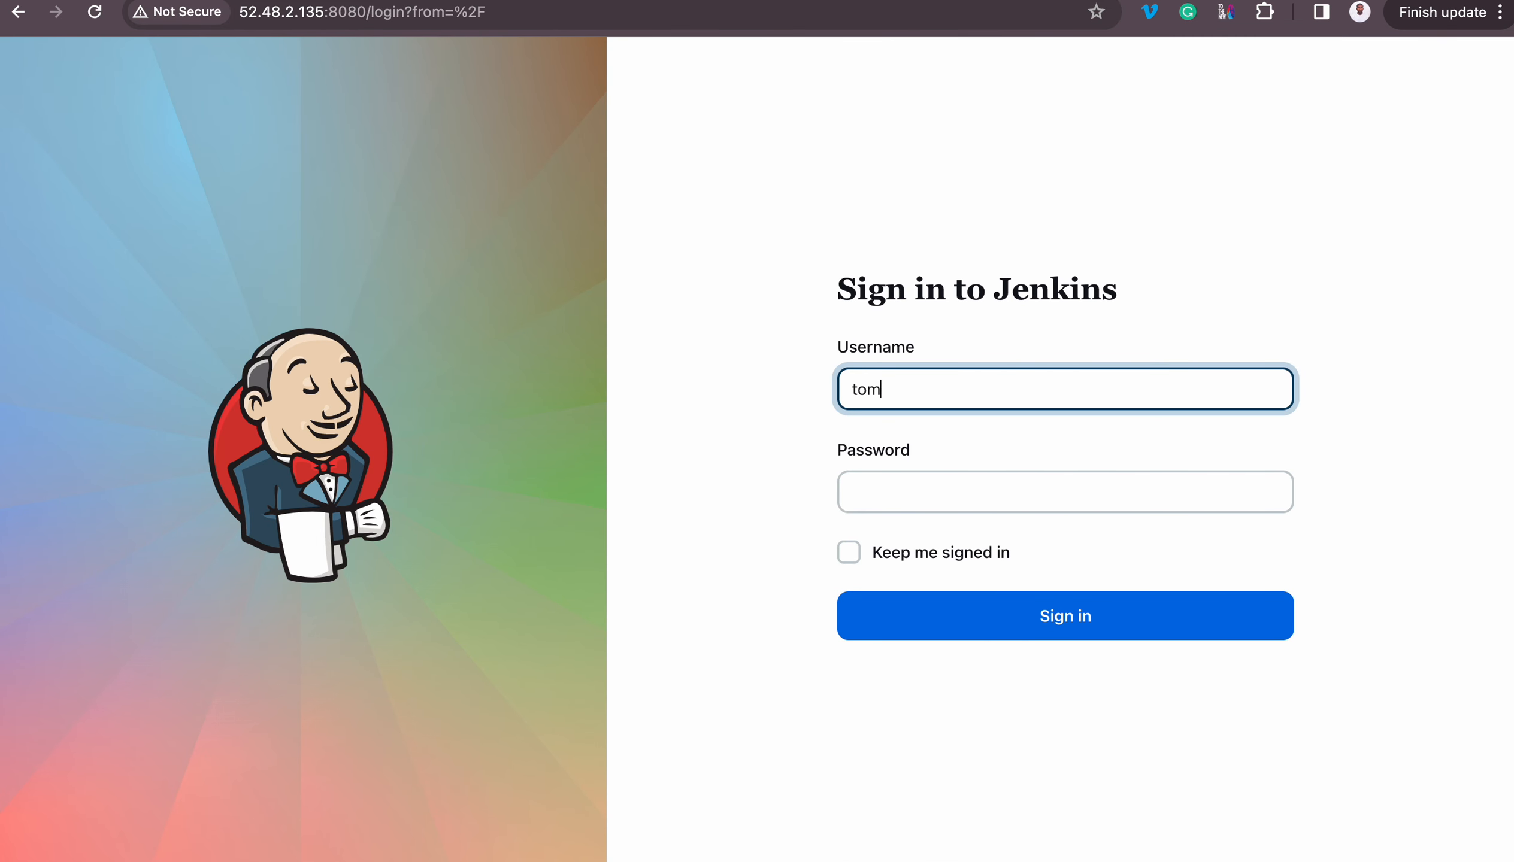
{"action": "key", "text": "Tab"}
{"action": "type", "text": "1234"}
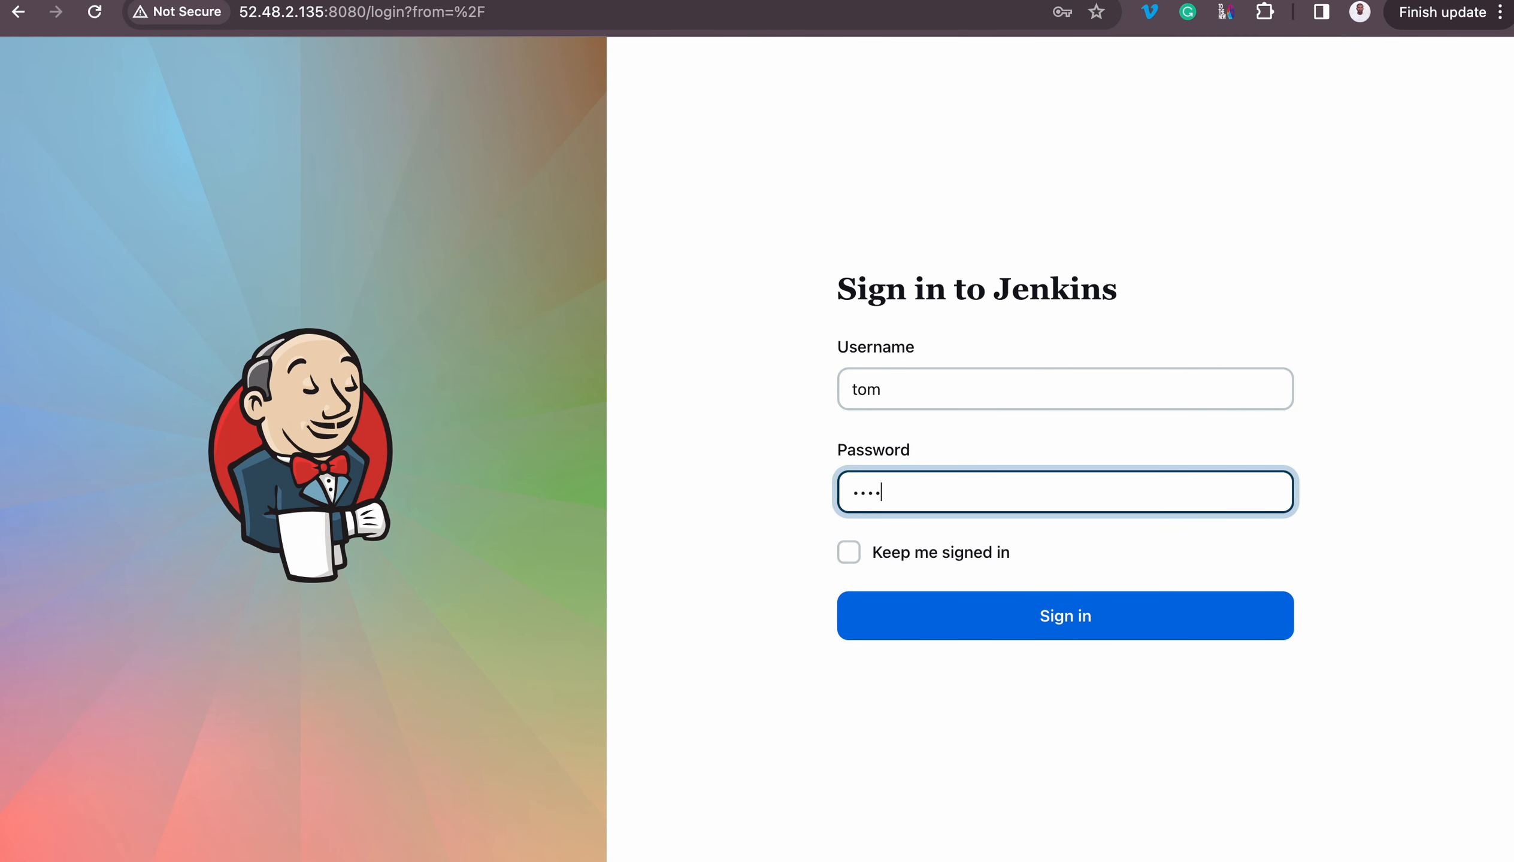
{"action": "key", "text": "Return"}
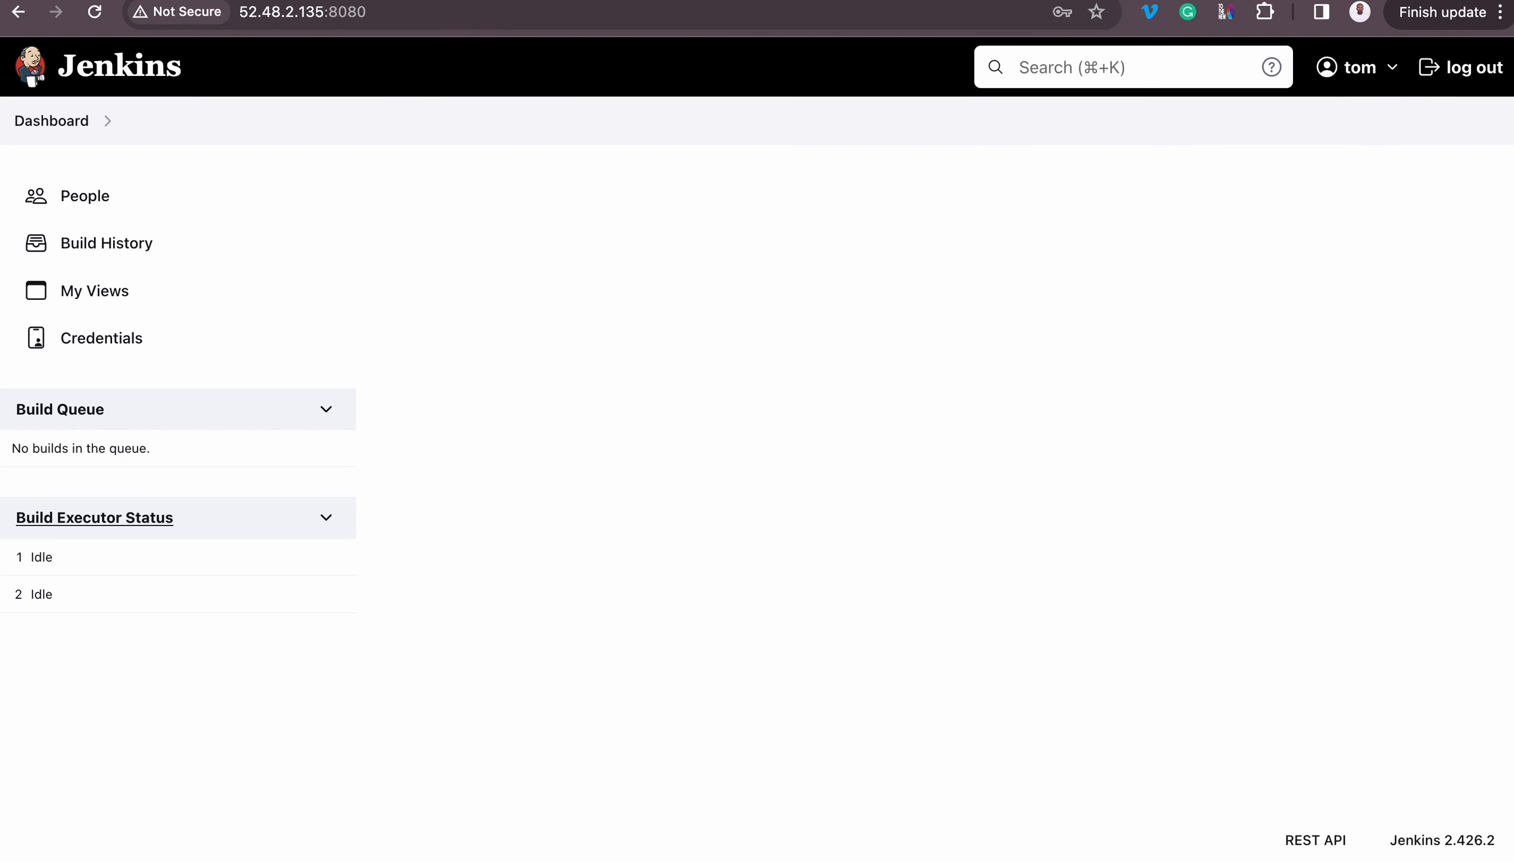
{"action": "left_click", "coordinate": [779, 332]}
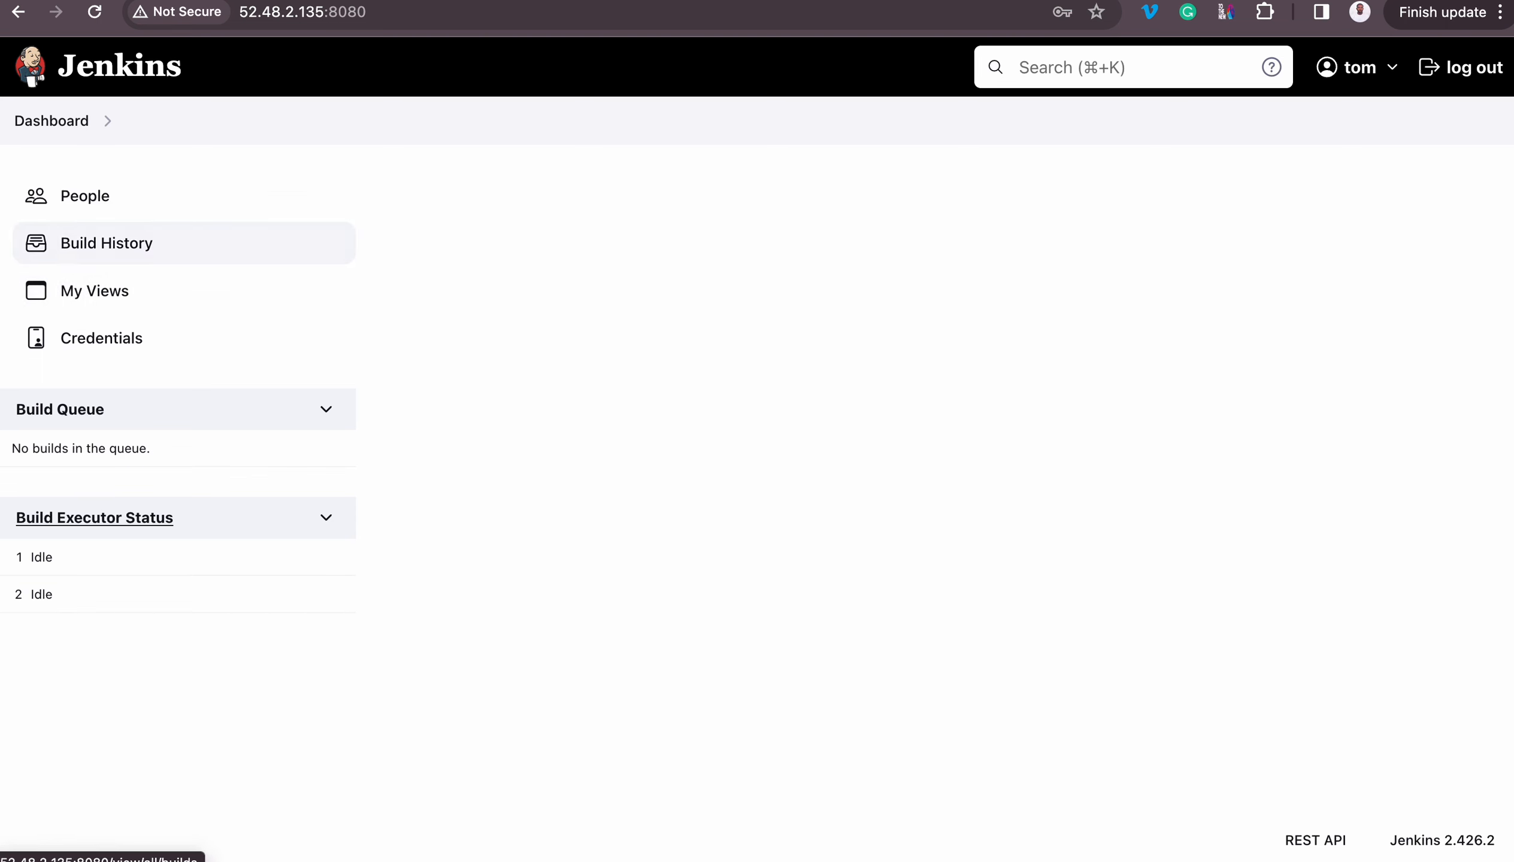
Step: Browse People, Build History and My Views, then return to the dashboard
{"action": "left_click", "coordinate": [85, 195]}
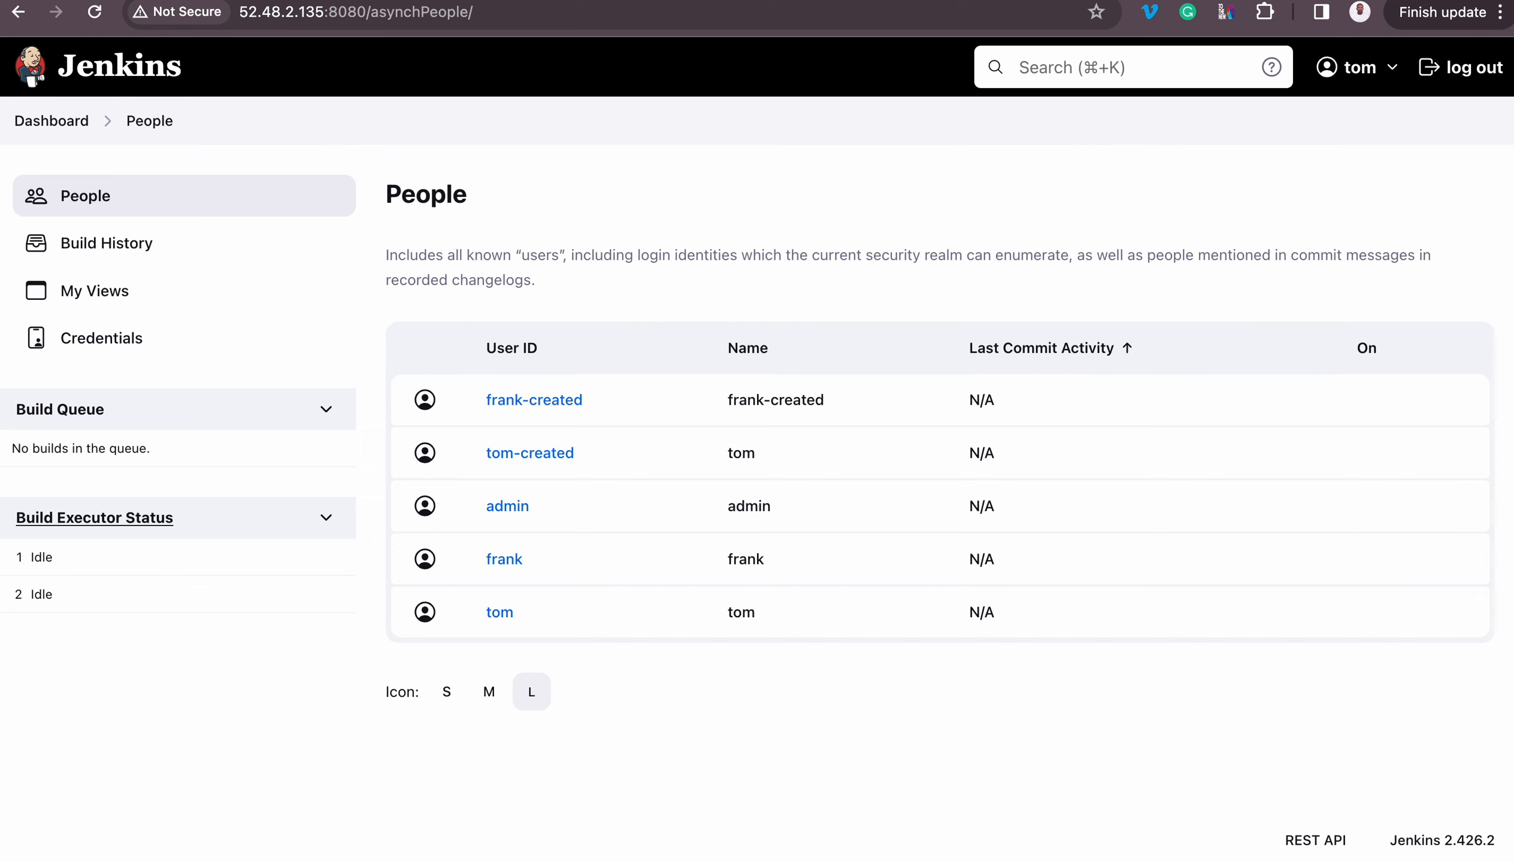
{"action": "left_click", "coordinate": [108, 242]}
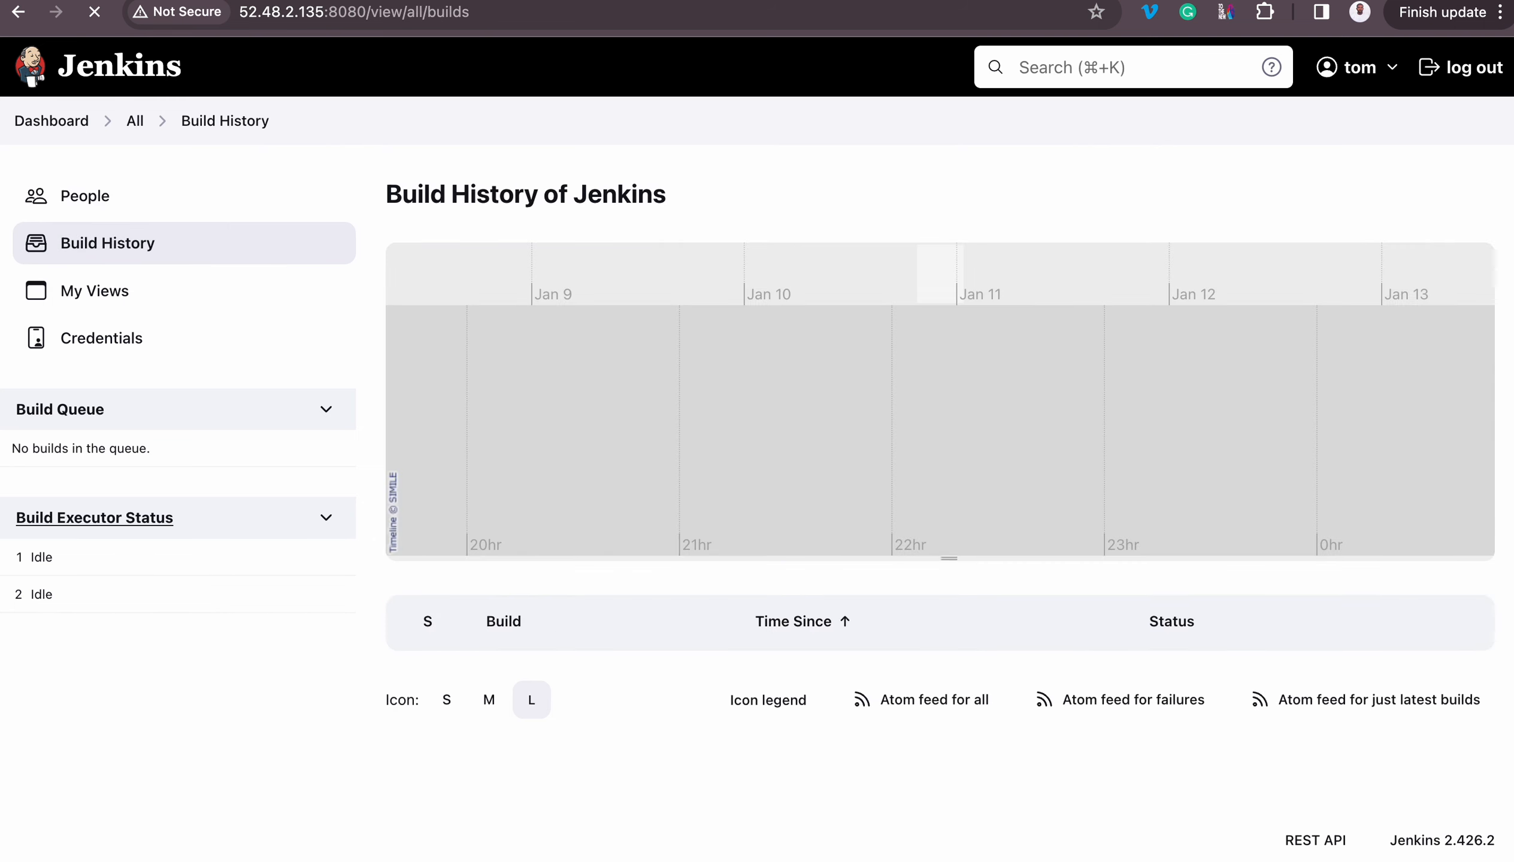
{"action": "left_click", "coordinate": [94, 290]}
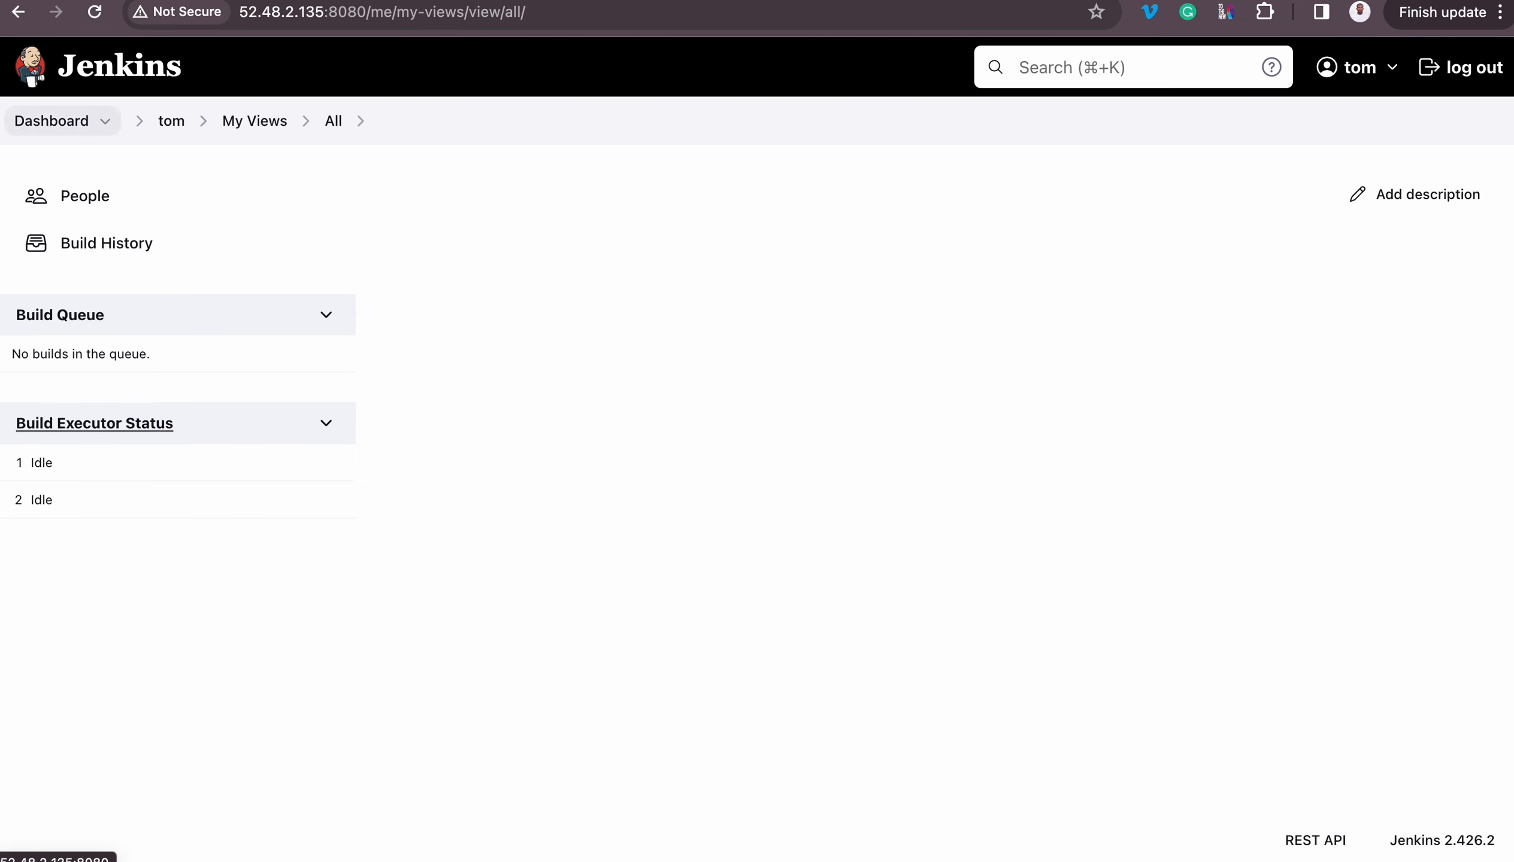
{"action": "left_click", "coordinate": [51, 121]}
Step: Open Credentials > System > Global credentials (unrestricted) and note the empty domain
{"action": "left_click", "coordinate": [101, 339]}
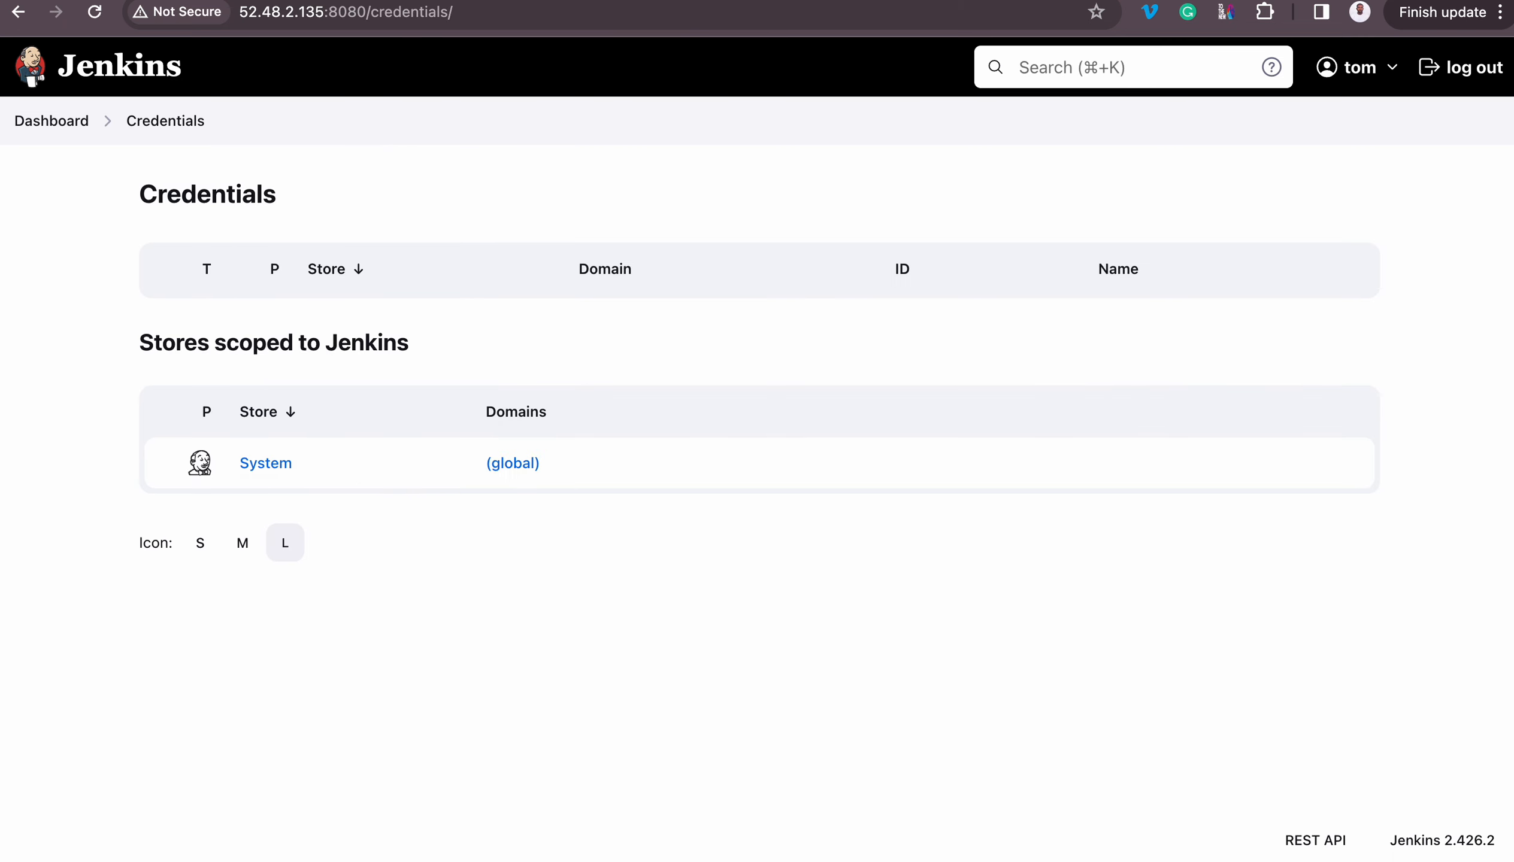
{"action": "left_click", "coordinate": [266, 463]}
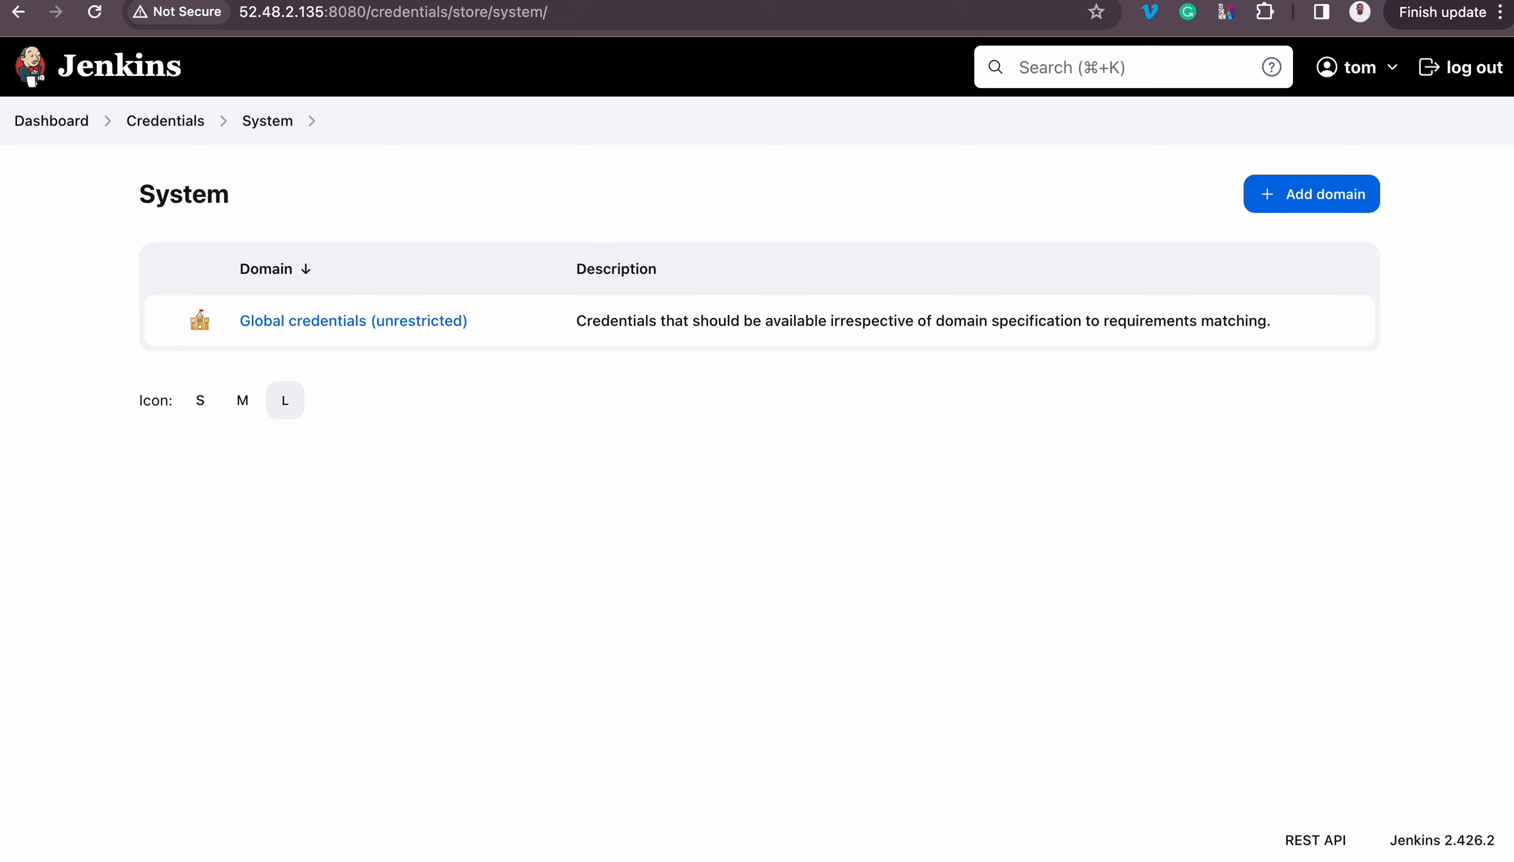
{"action": "left_click", "coordinate": [353, 321]}
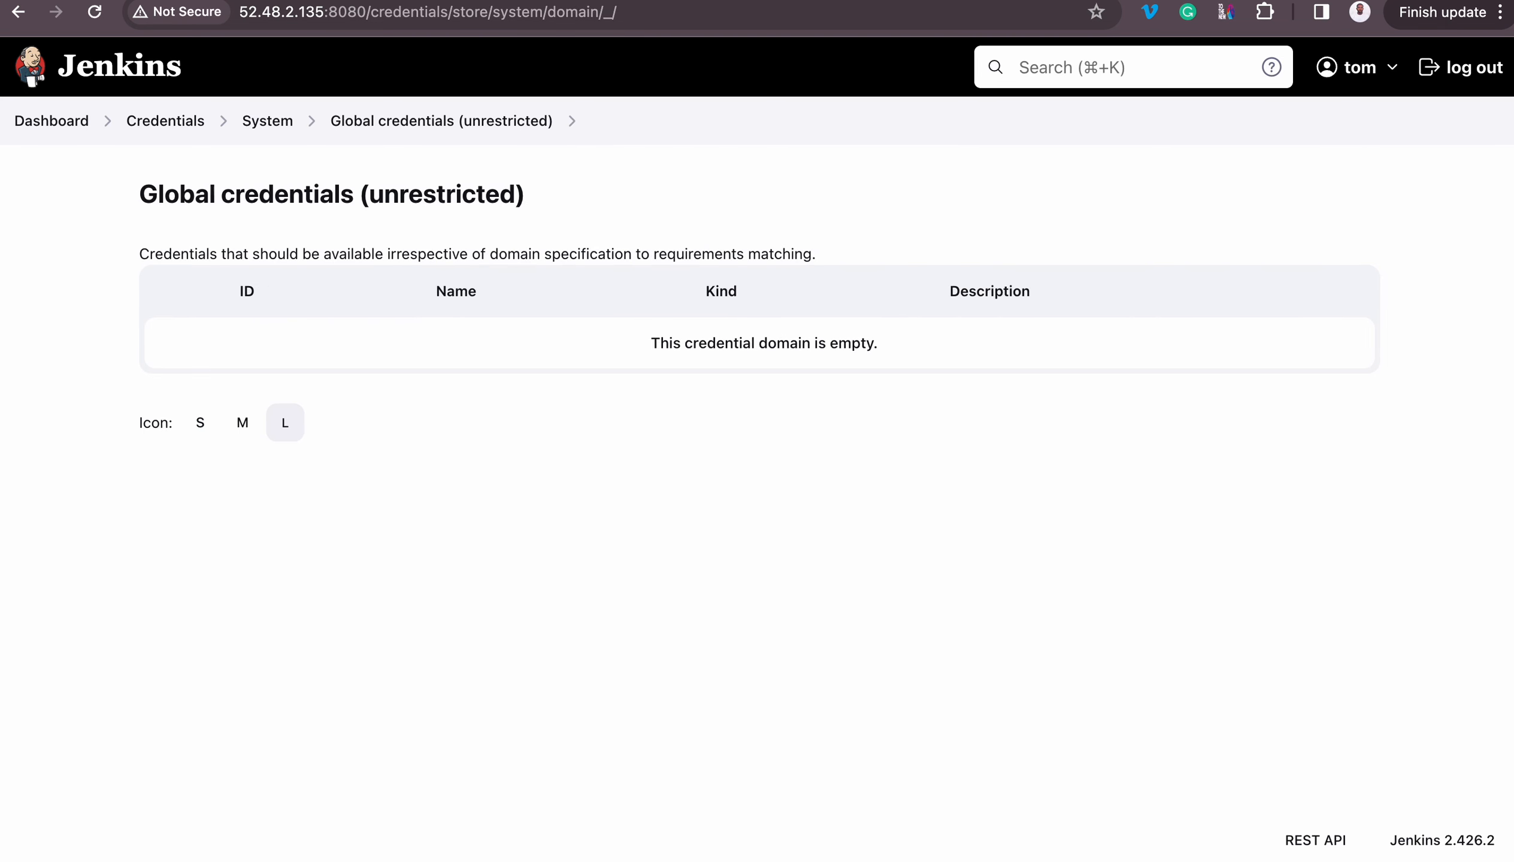
{"action": "double_click", "coordinate": [850, 344]}
{"action": "left_click", "coordinate": [850, 344]}
{"action": "left_click_drag", "start_coordinate": [526, 195], "coordinate": [235, 195]}
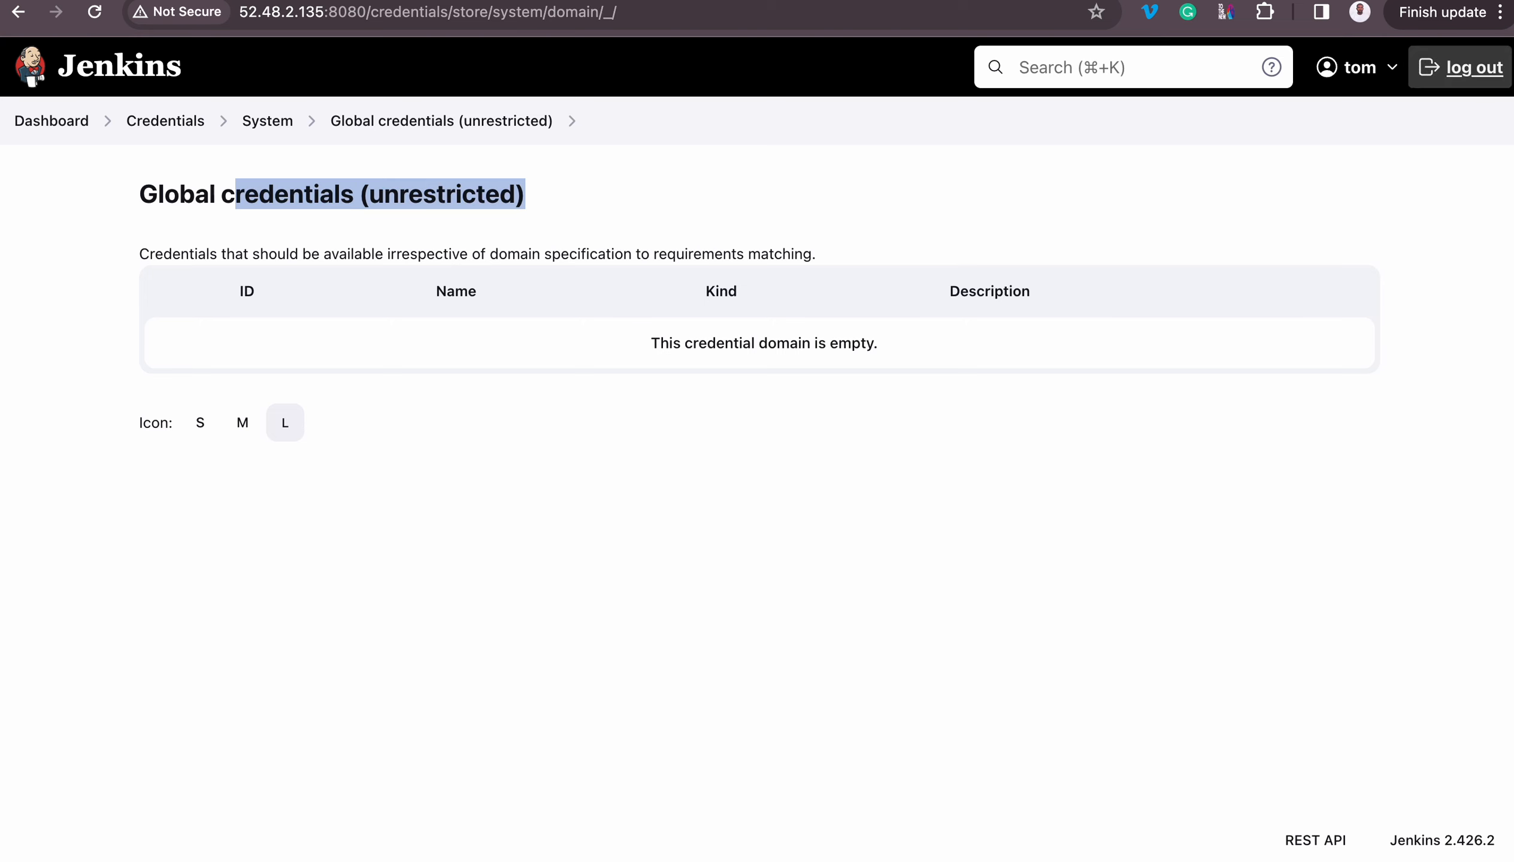
Step: Log out of tom and sign in as admin, dismissing the password warning
{"action": "left_click", "coordinate": [1474, 68]}
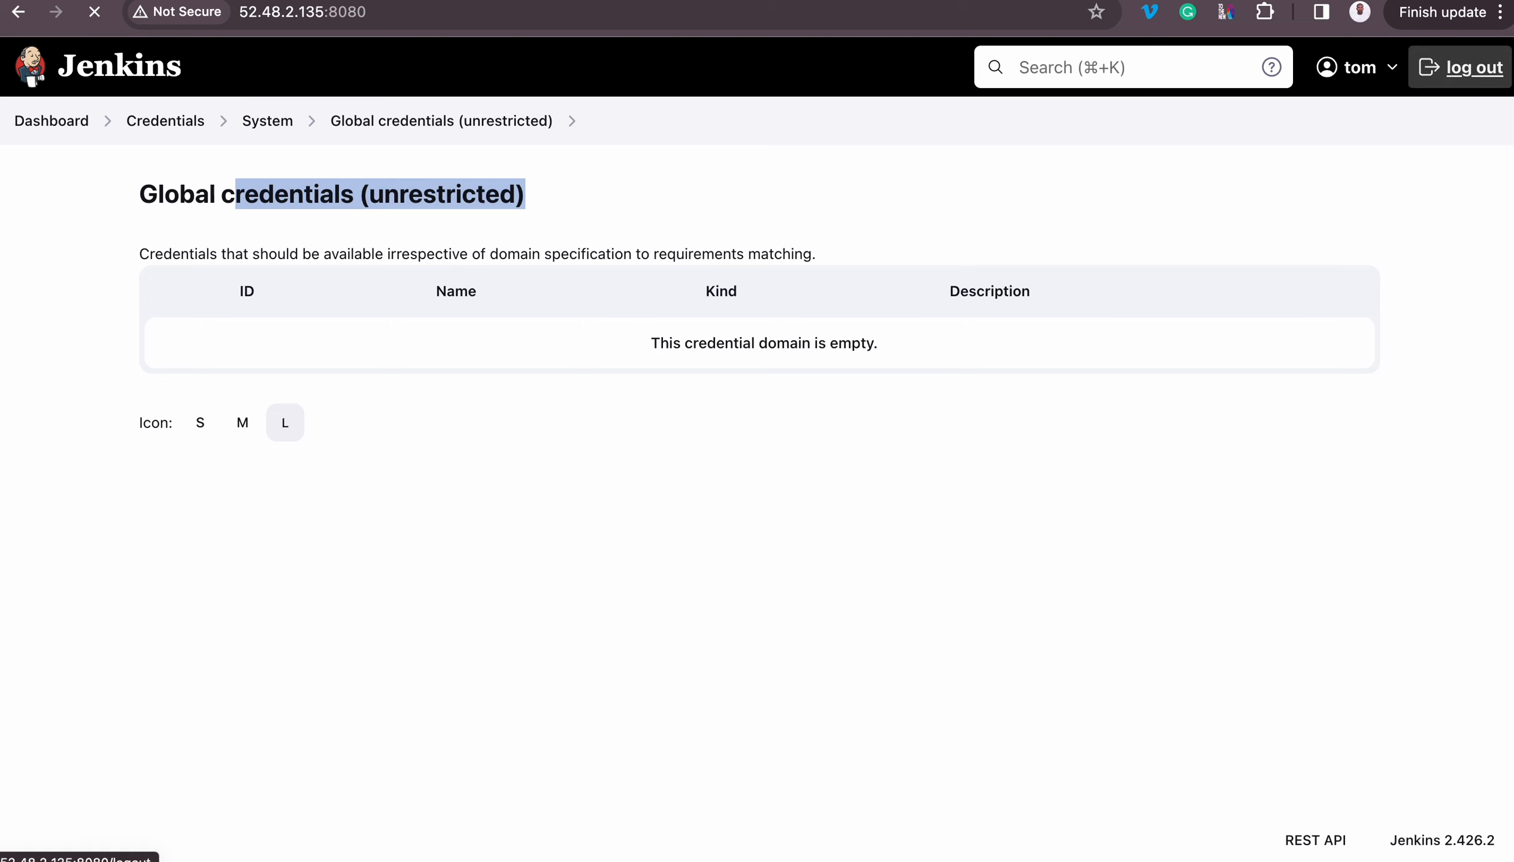
{"action": "type", "text": "admin"}
{"action": "key", "text": "Tab"}
{"action": "type", "text": "1234"}
{"action": "key", "text": "Return"}
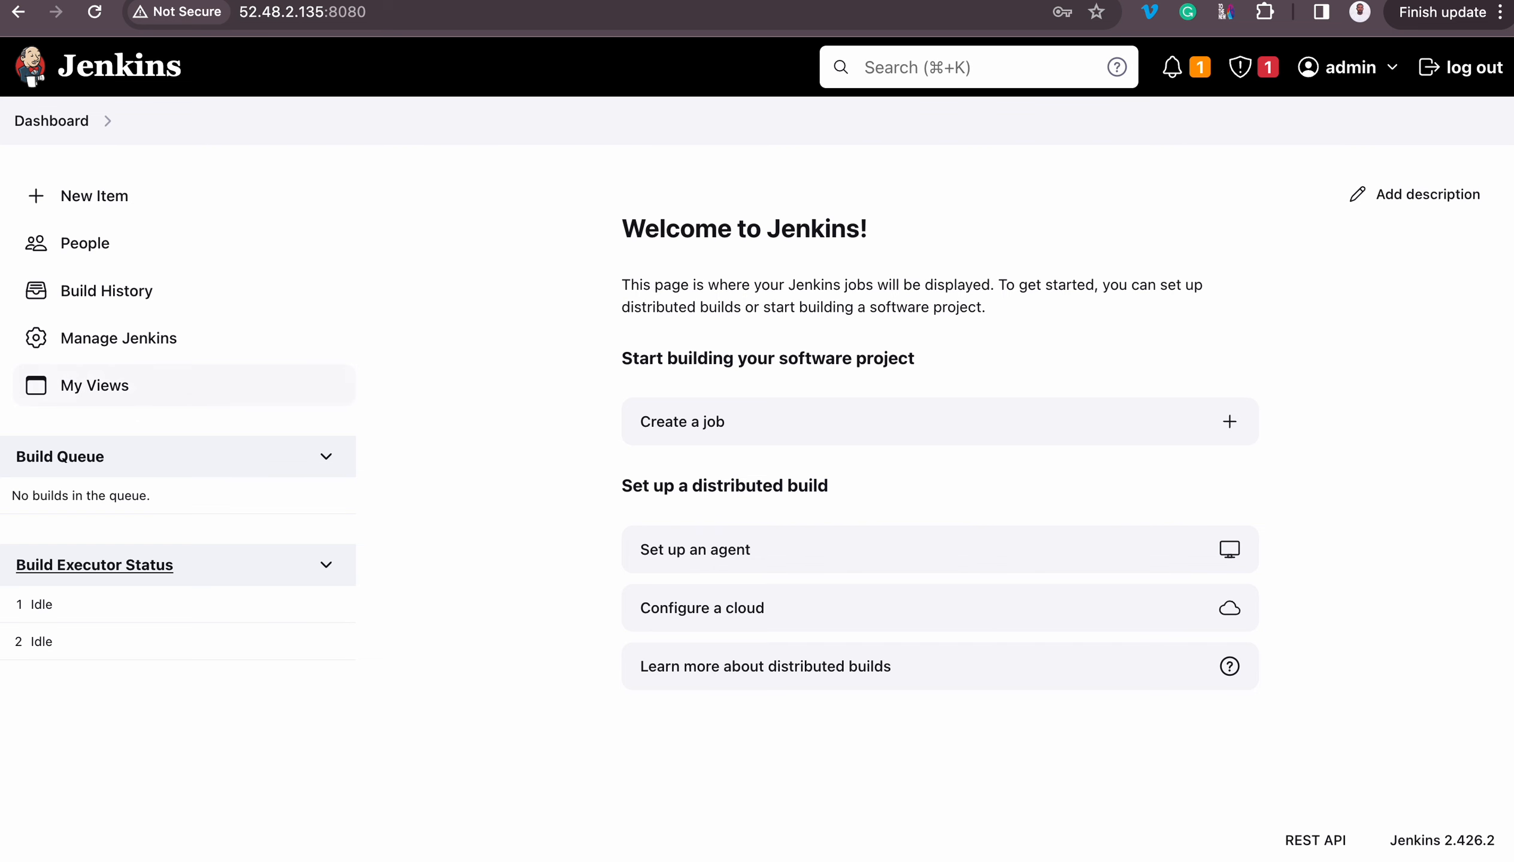
{"action": "left_click", "coordinate": [780, 331]}
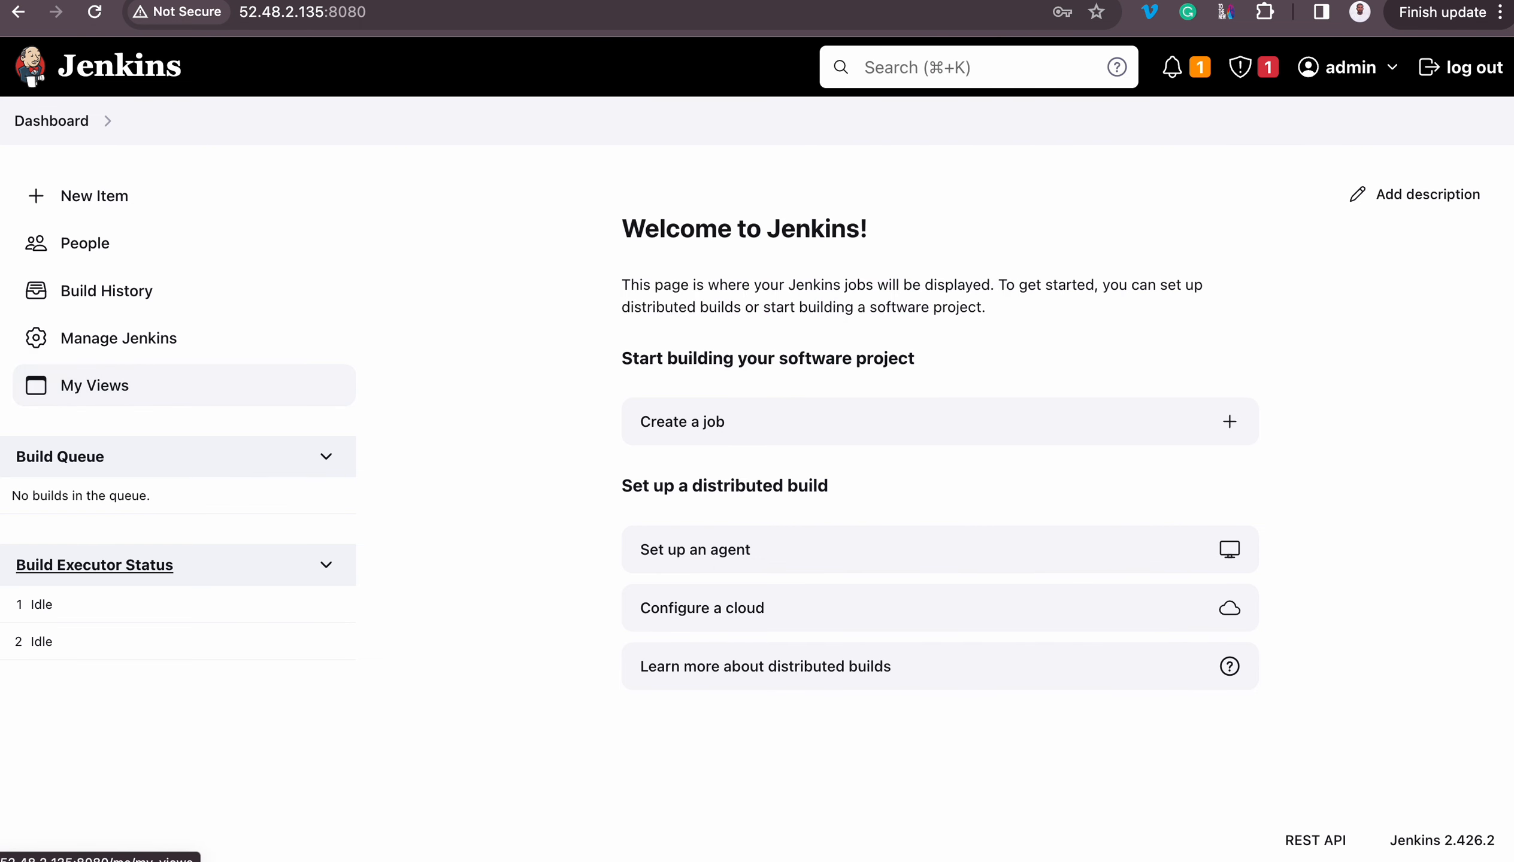
Step: On Manage Roles, tick Credentials Create for developer, save, and sign out
{"action": "left_click", "coordinate": [119, 339]}
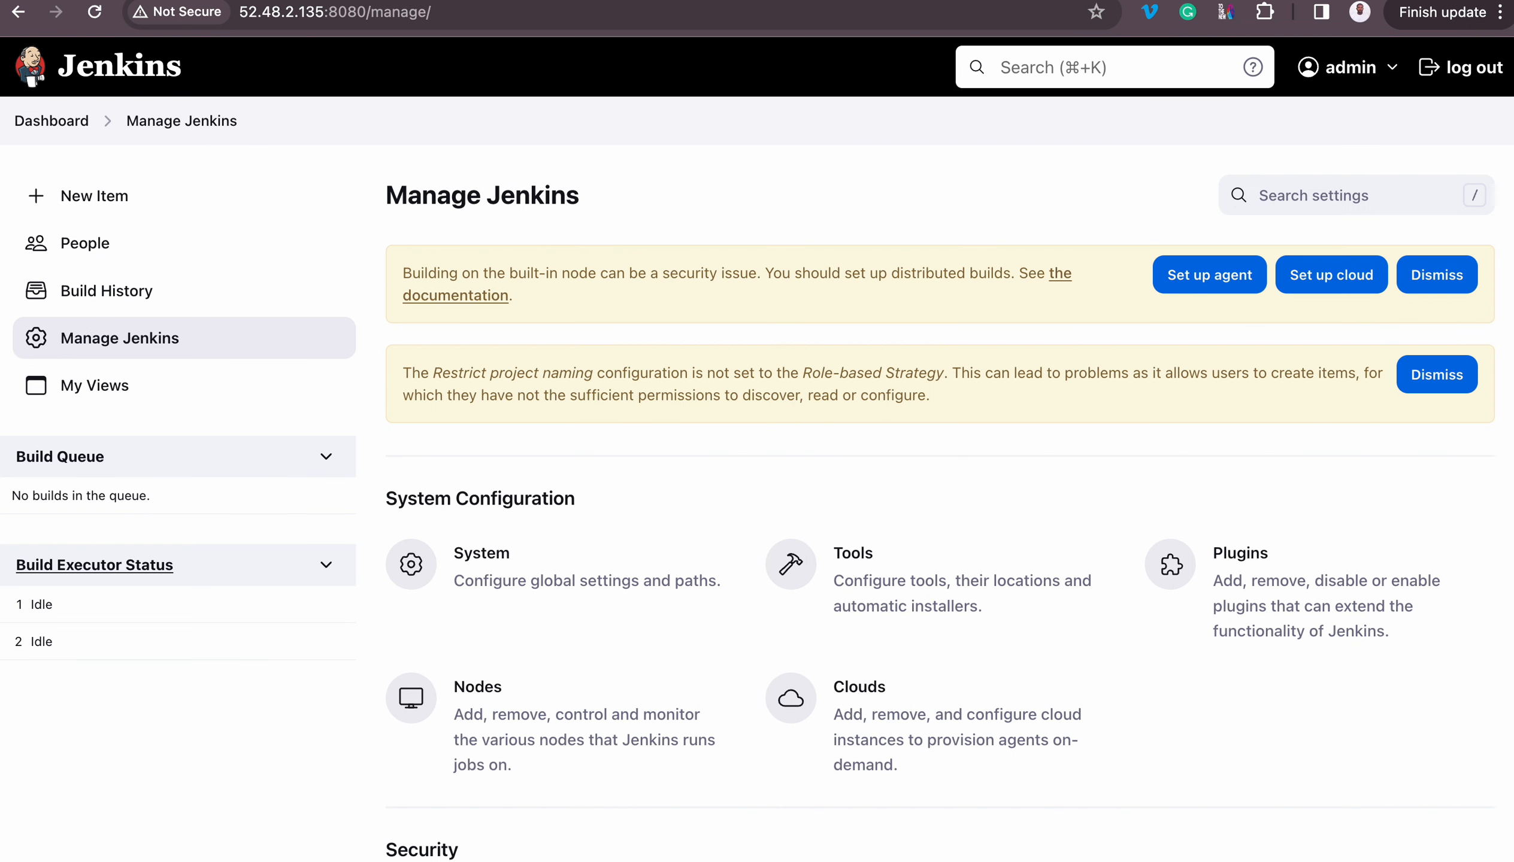
{"action": "scroll", "coordinate": [757, 481], "scroll_direction": "down", "scroll_amount": 6}
{"action": "left_click", "coordinate": [548, 672]}
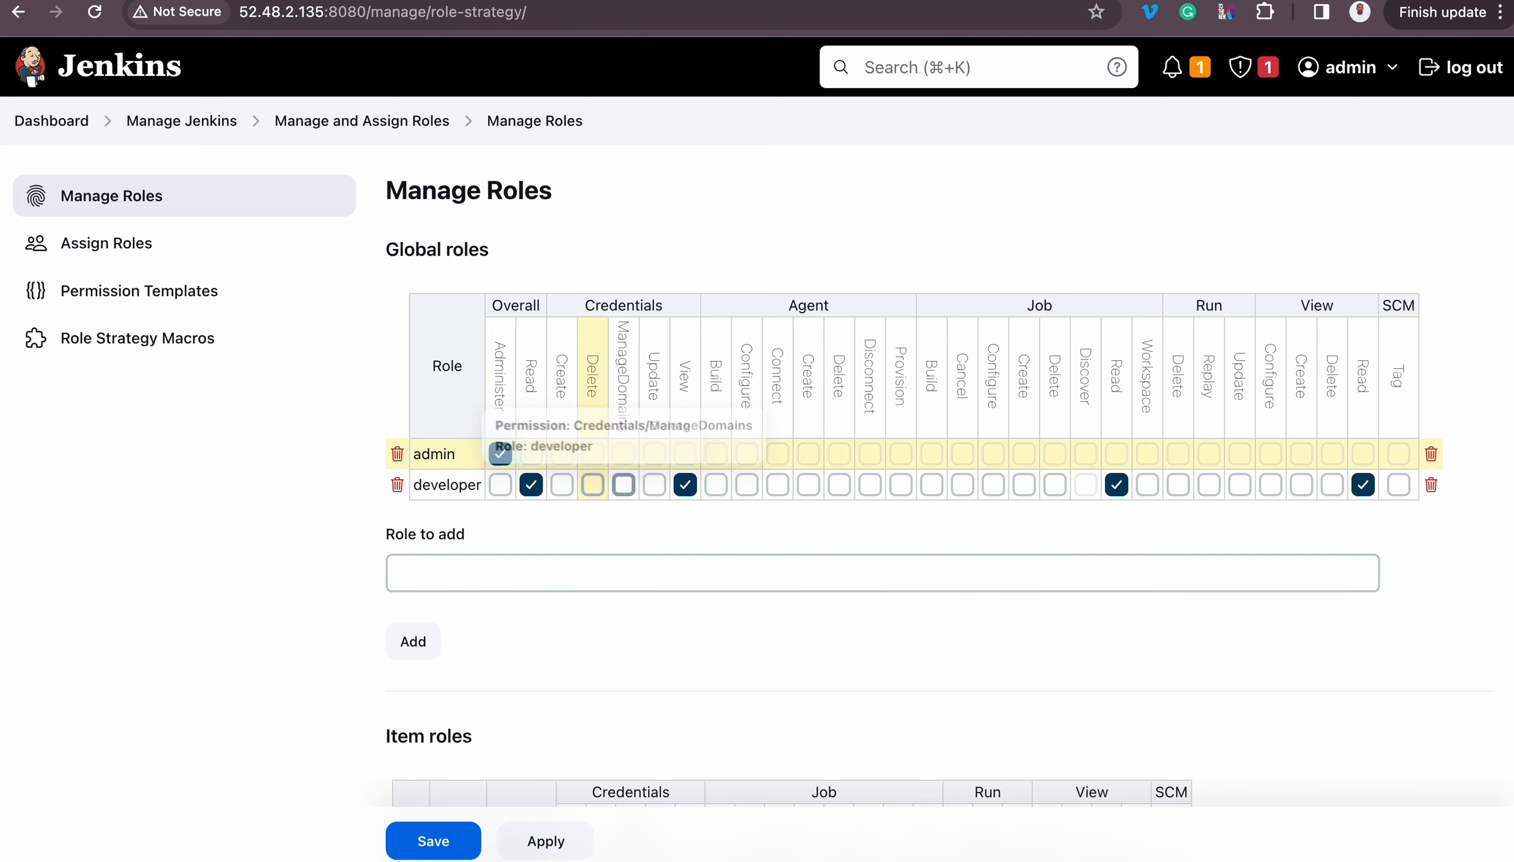
{"action": "left_click", "coordinate": [562, 484]}
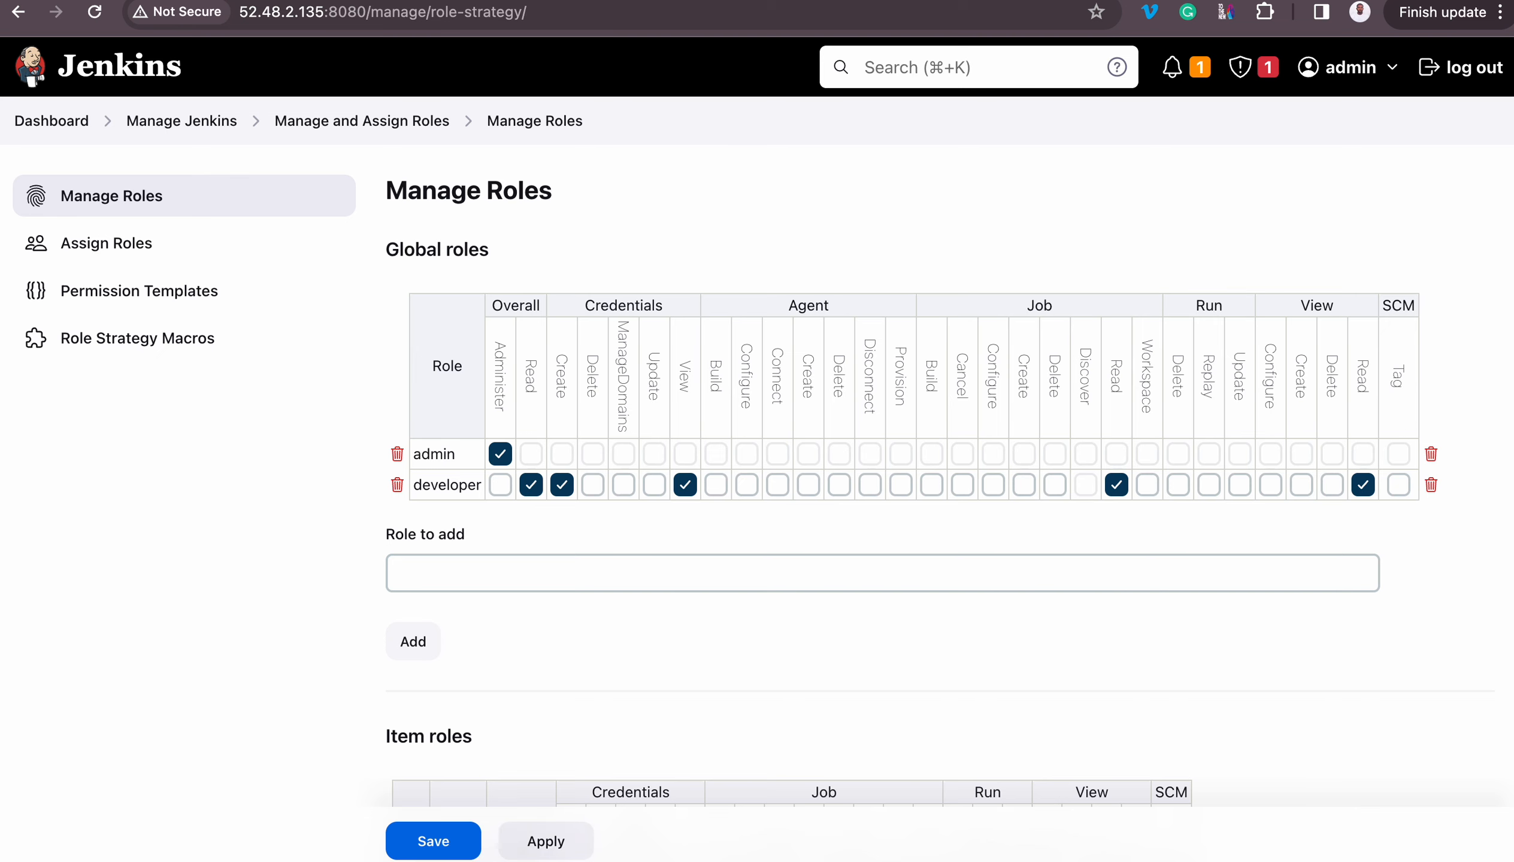
{"action": "left_click", "coordinate": [433, 841]}
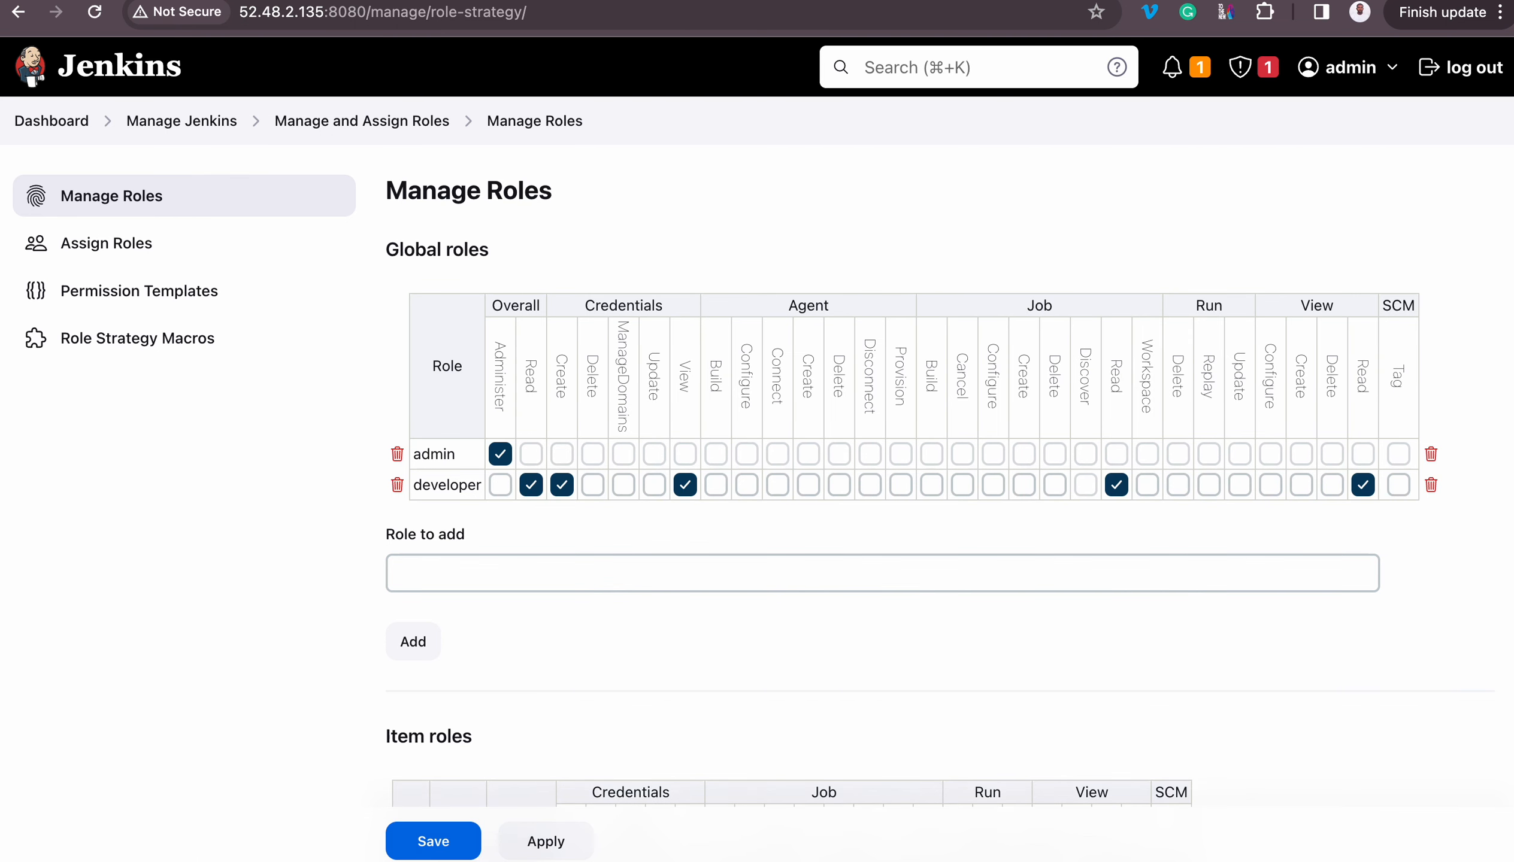
{"action": "left_click", "coordinate": [1471, 67]}
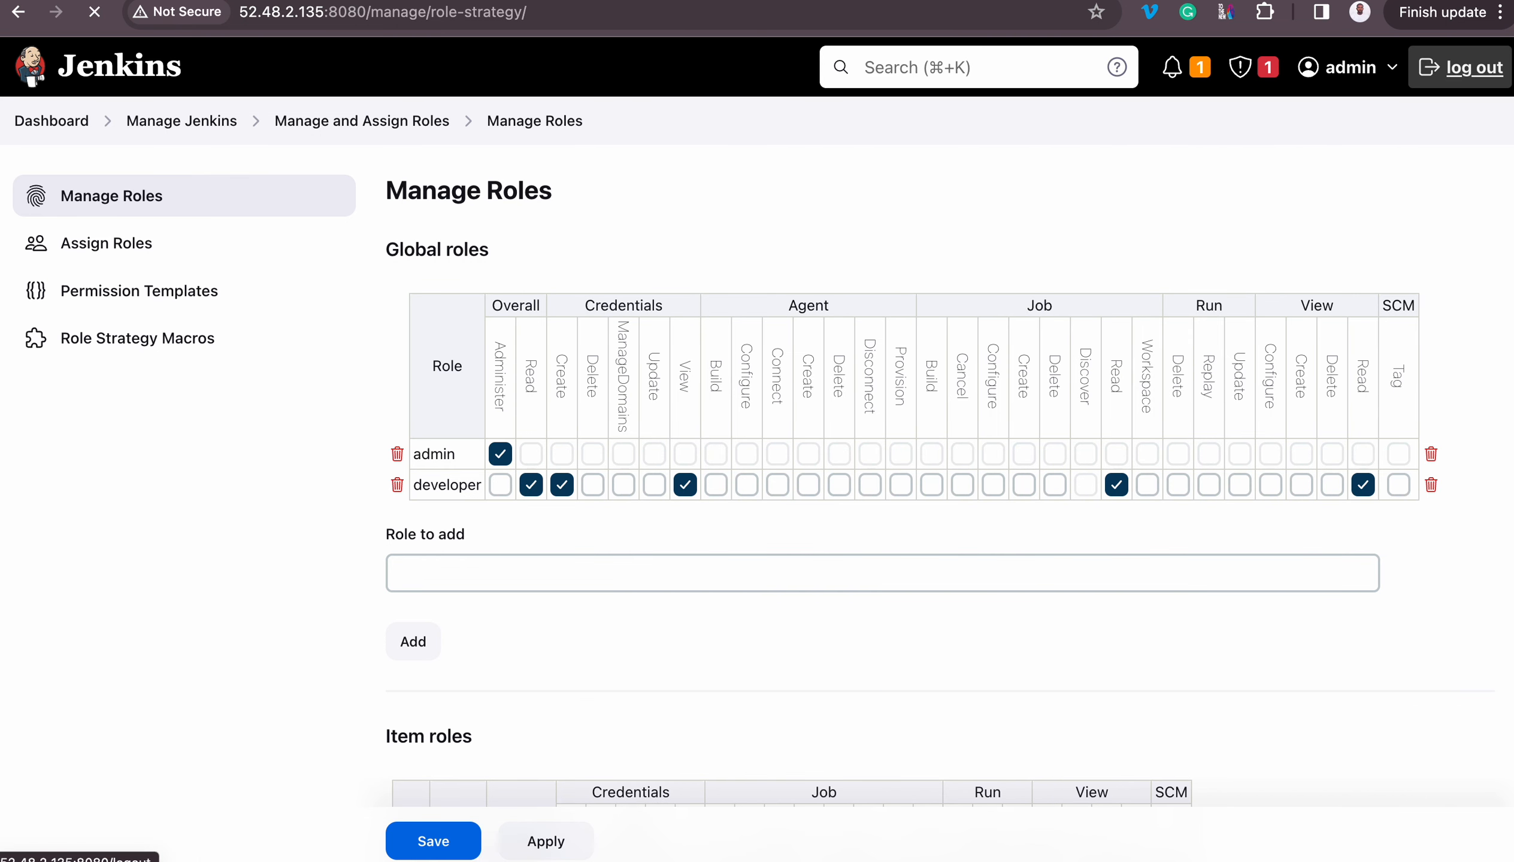
Step: Sign in as tom and dismiss the password-breach warning
{"action": "type", "text": "tom"}
{"action": "key", "text": "Tab"}
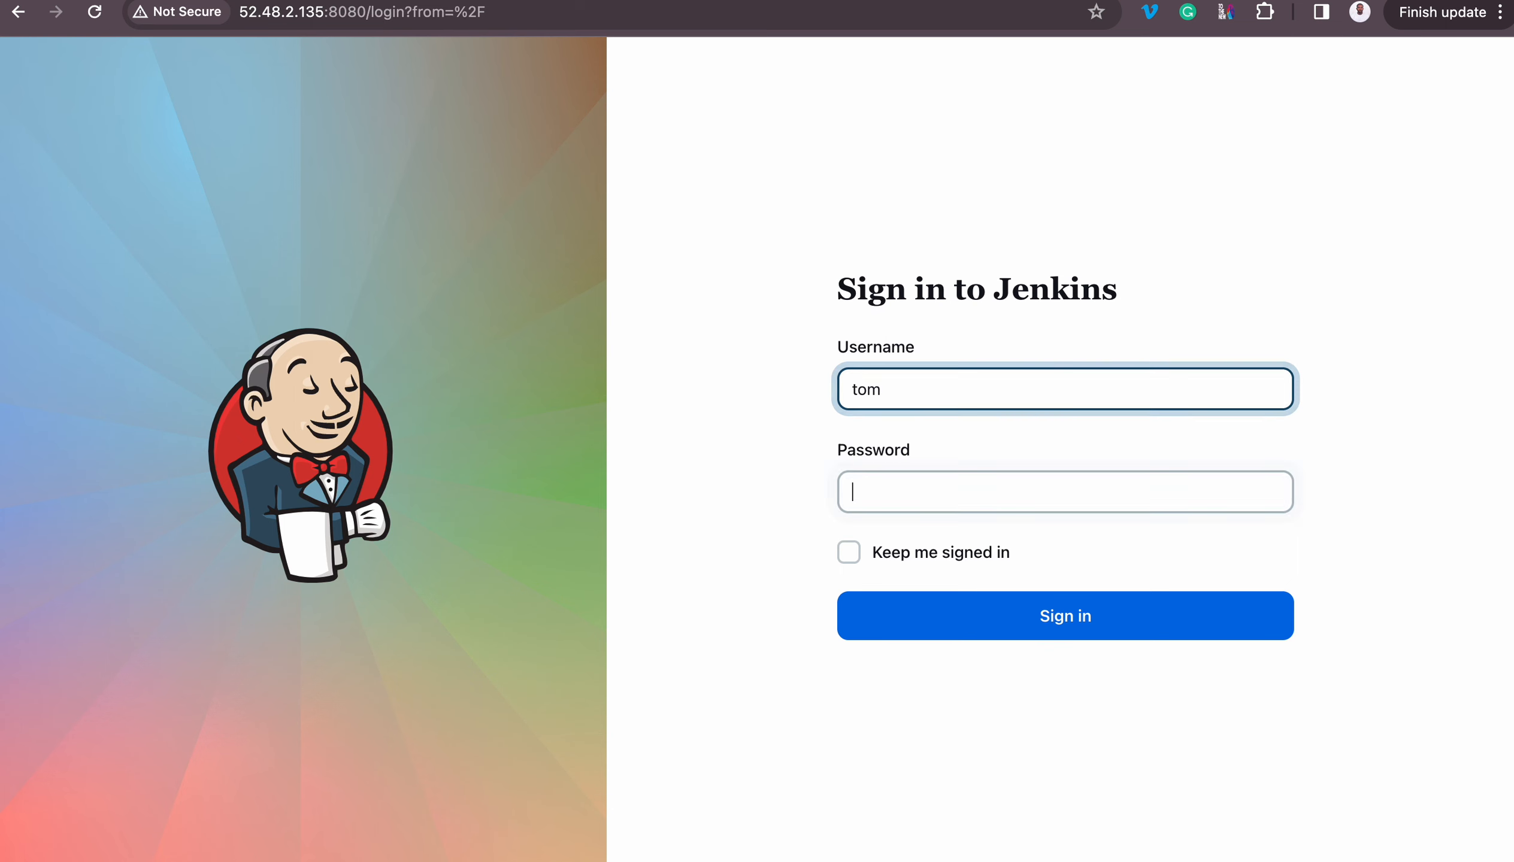
{"action": "type", "text": "••••"}
{"action": "key", "text": "Return"}
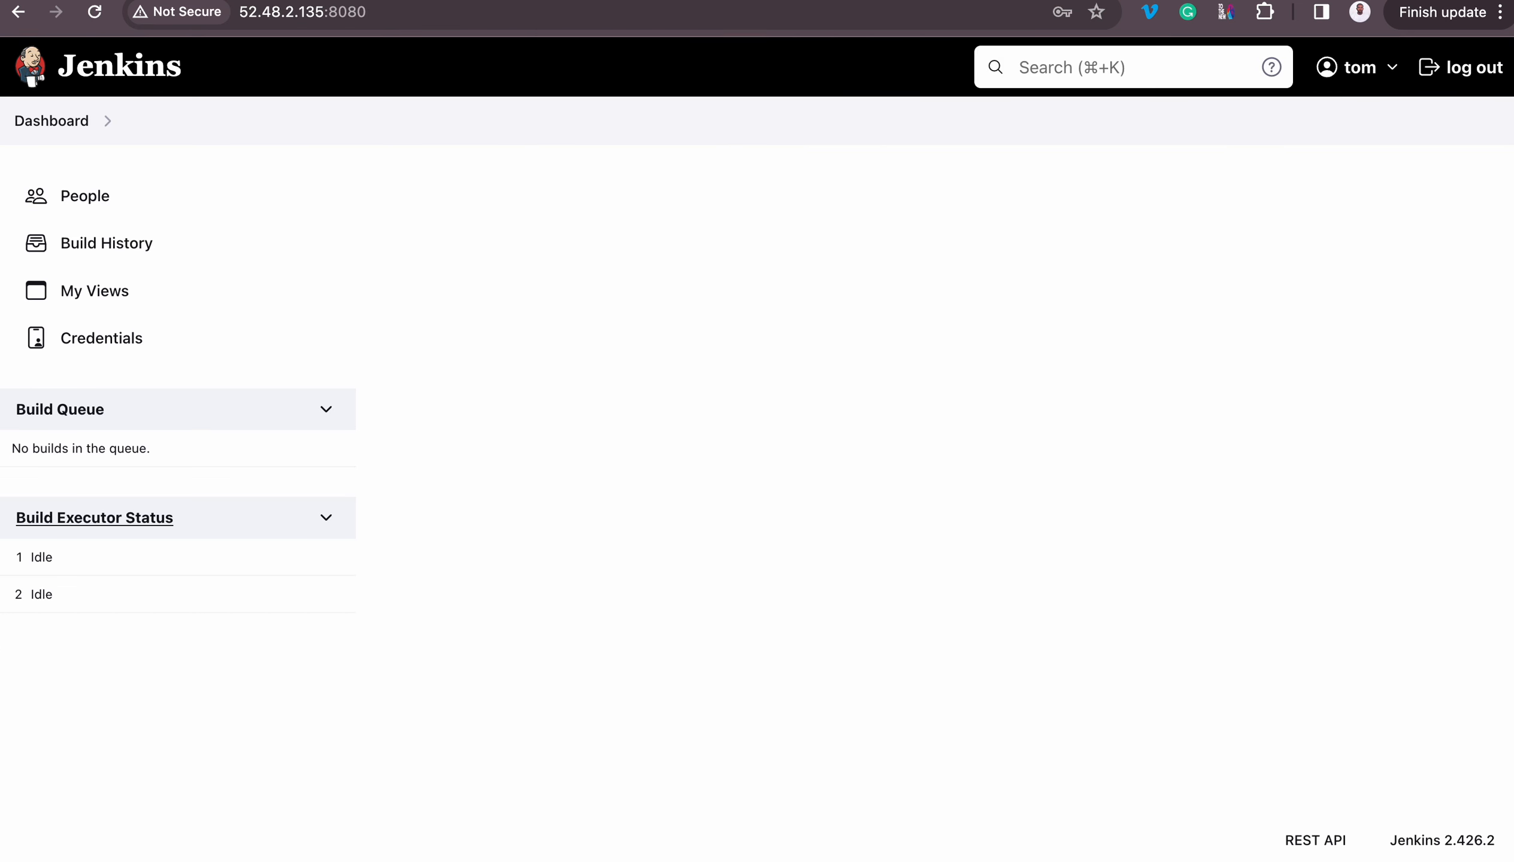
{"action": "left_click", "coordinate": [779, 332]}
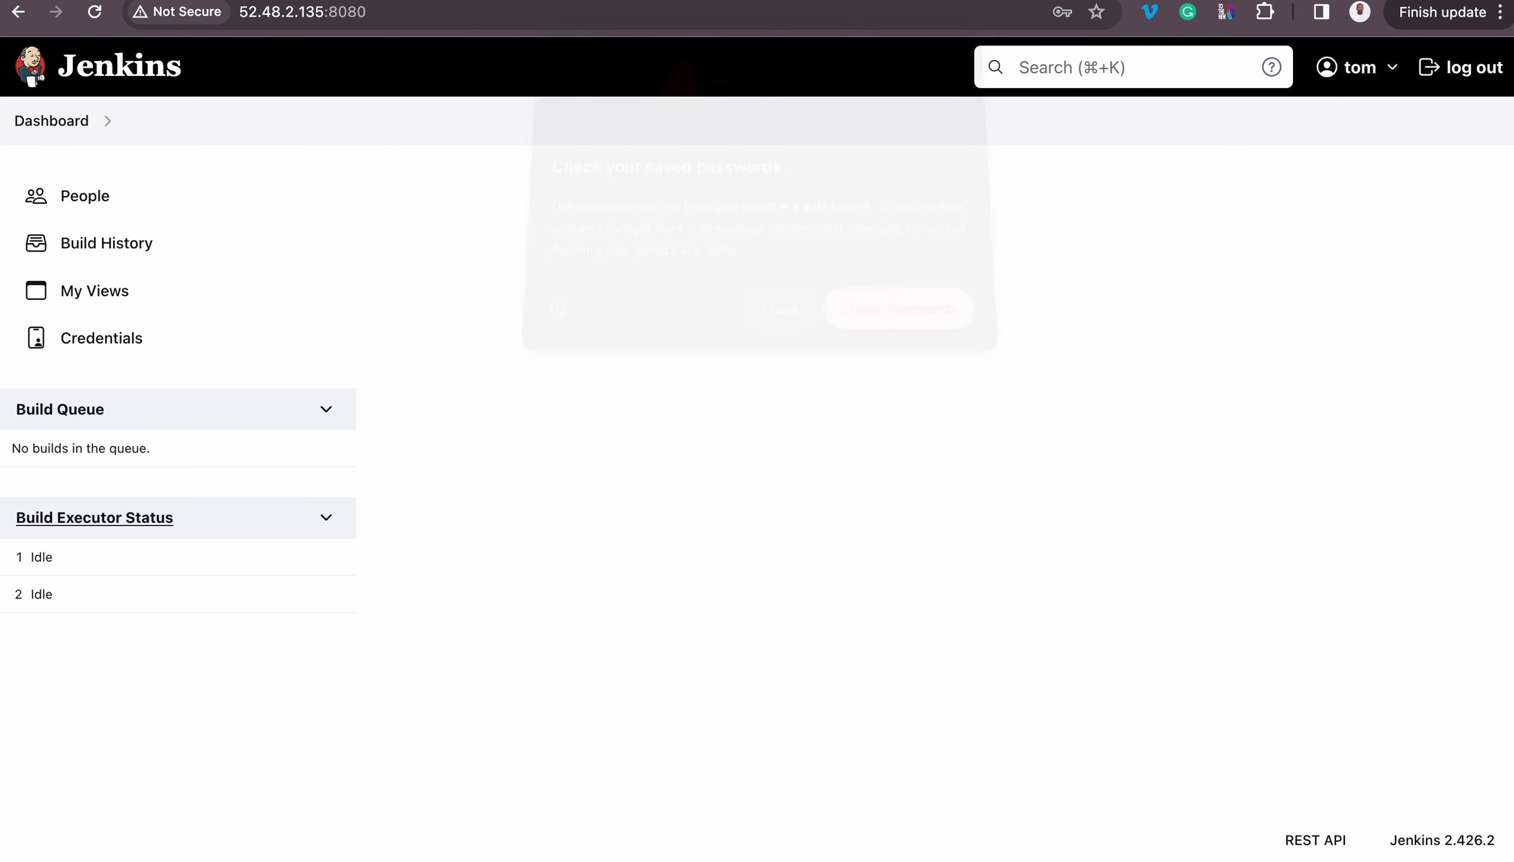
Step: Go to Credentials > System > Global credentials (unrestricted) and choose Add Credentials
{"action": "left_click", "coordinate": [101, 338]}
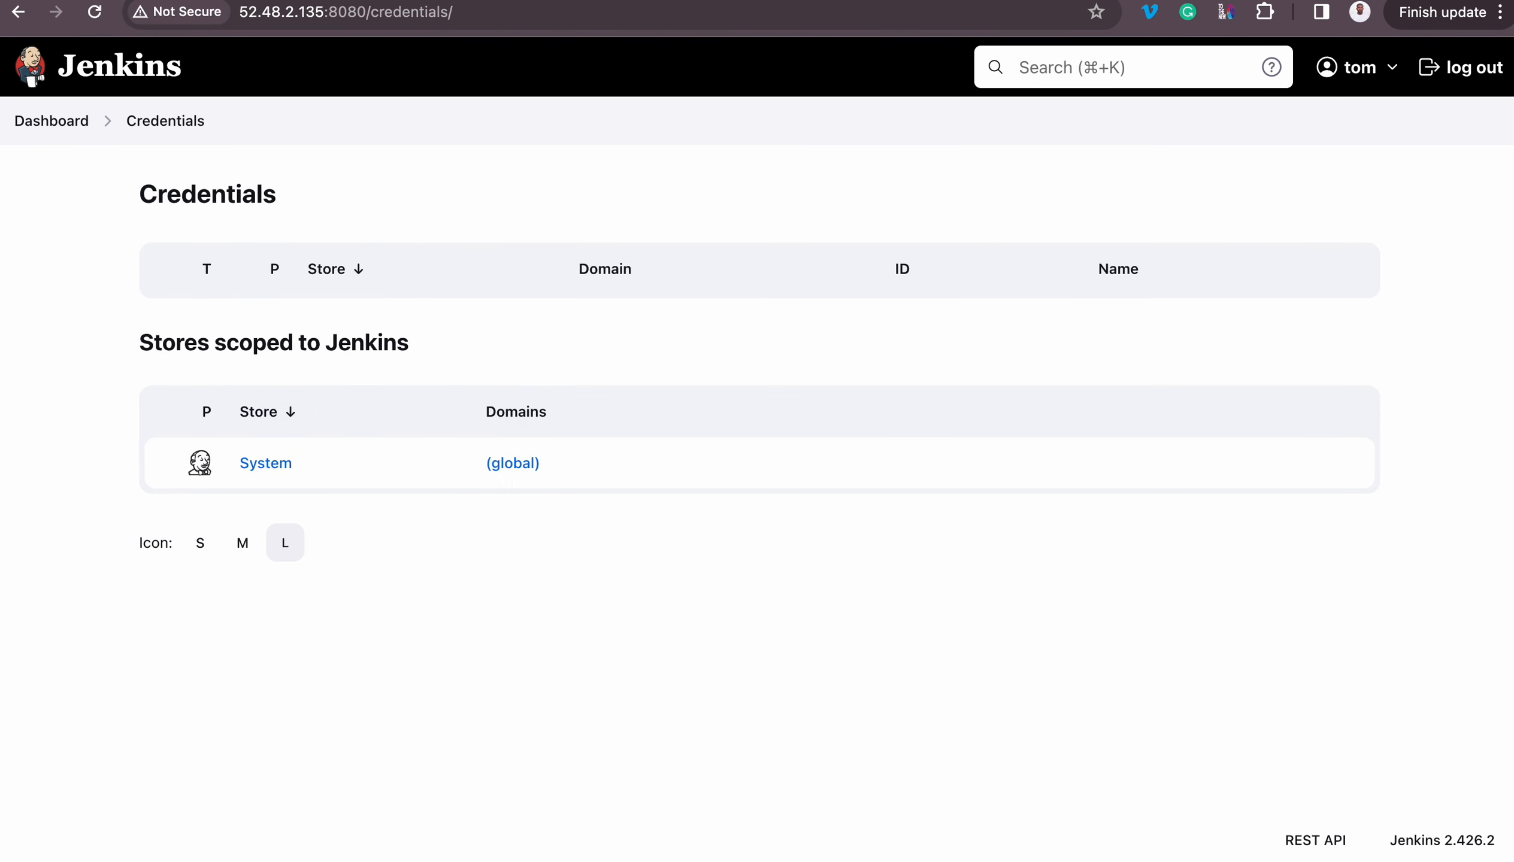
{"action": "left_click", "coordinate": [265, 463]}
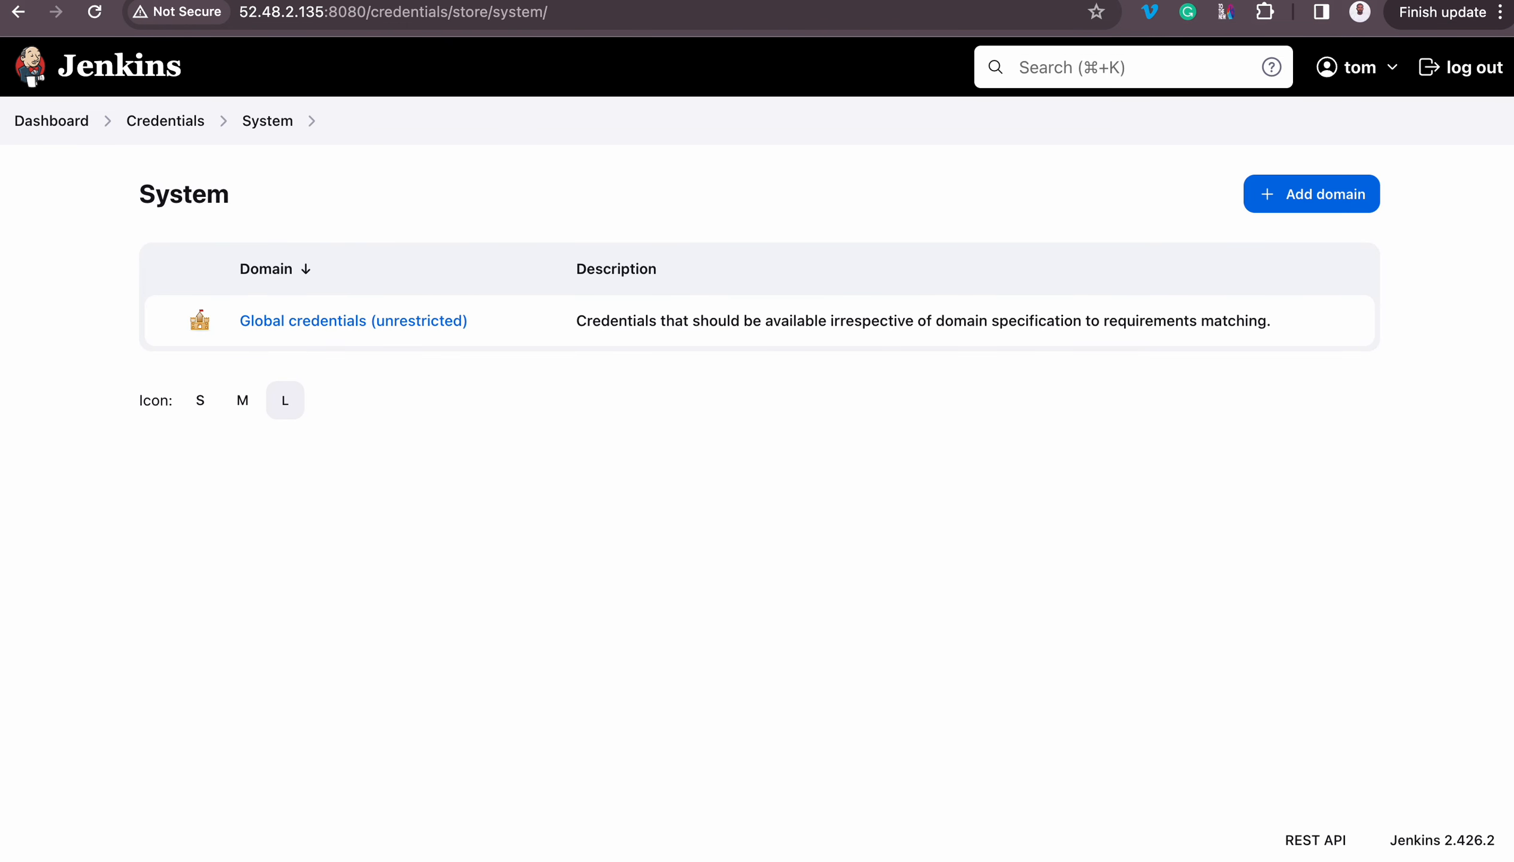
{"action": "left_click", "coordinate": [353, 321]}
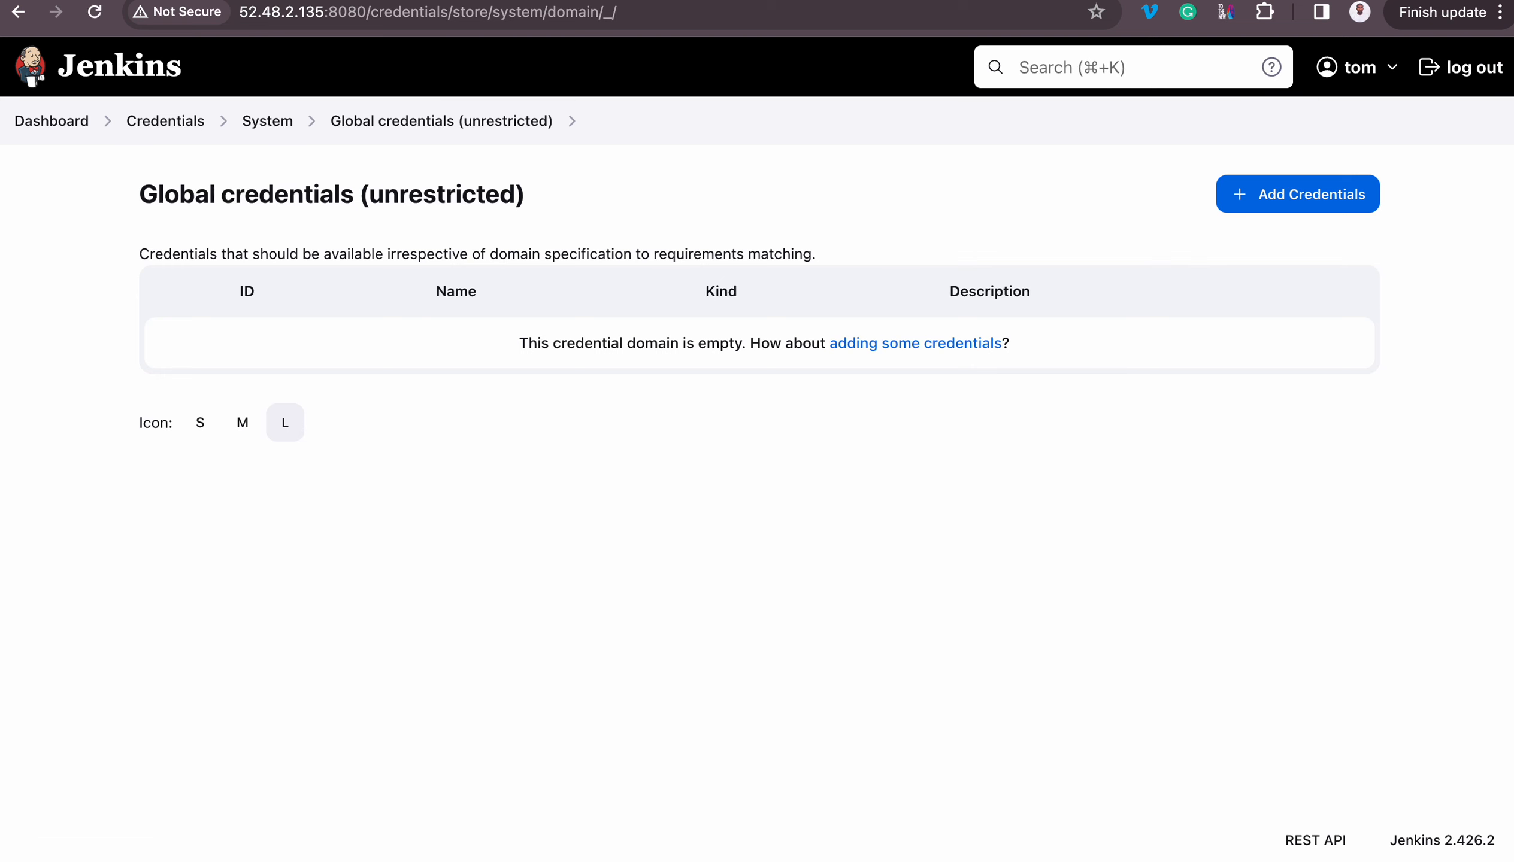
{"action": "left_click_drag", "start_coordinate": [140, 194], "coordinate": [532, 198]}
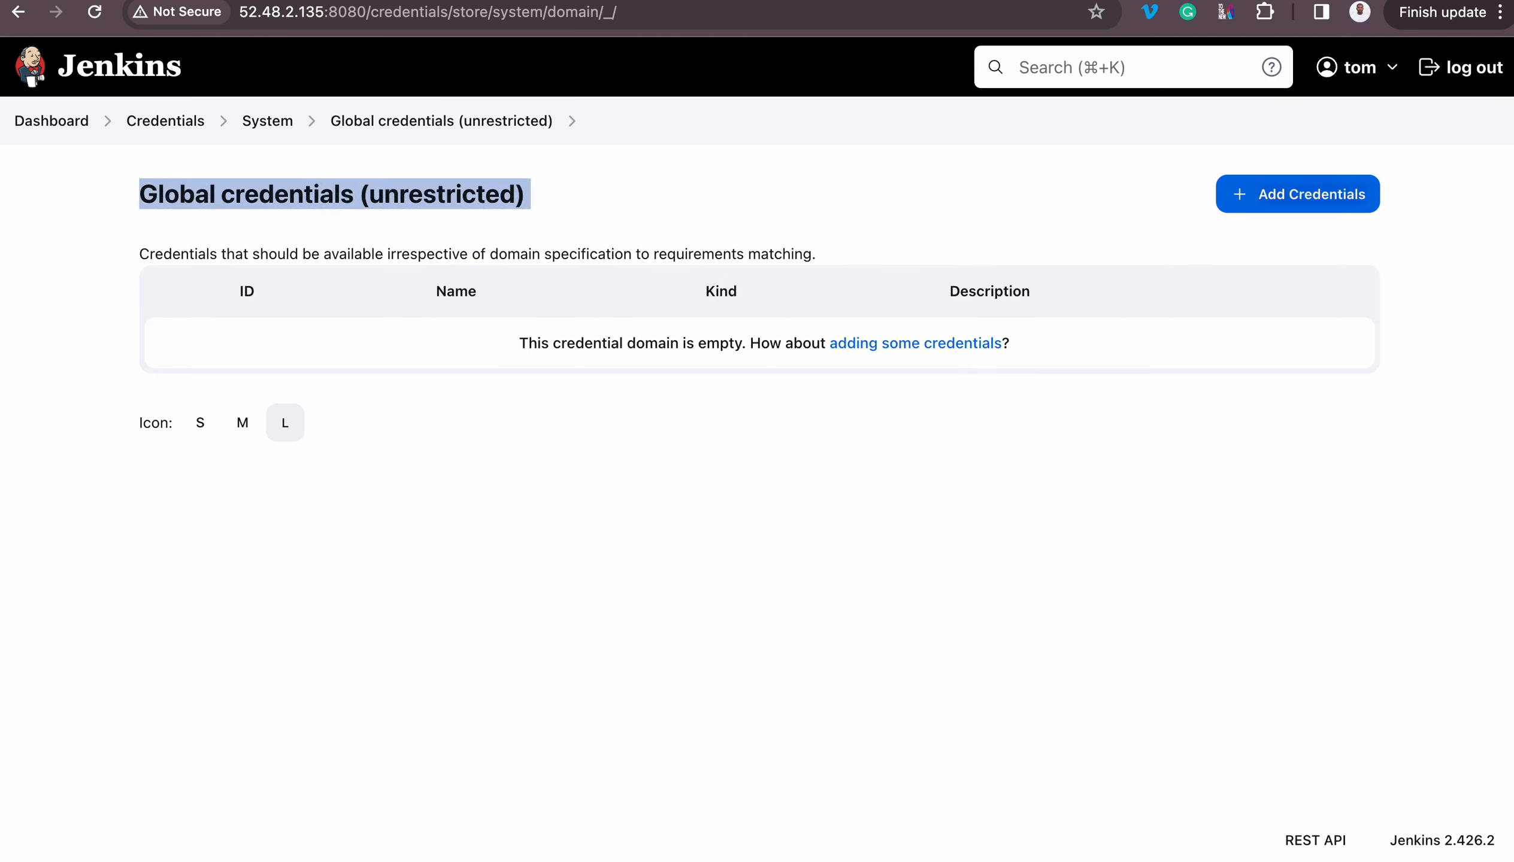
{"action": "left_click", "coordinate": [535, 199]}
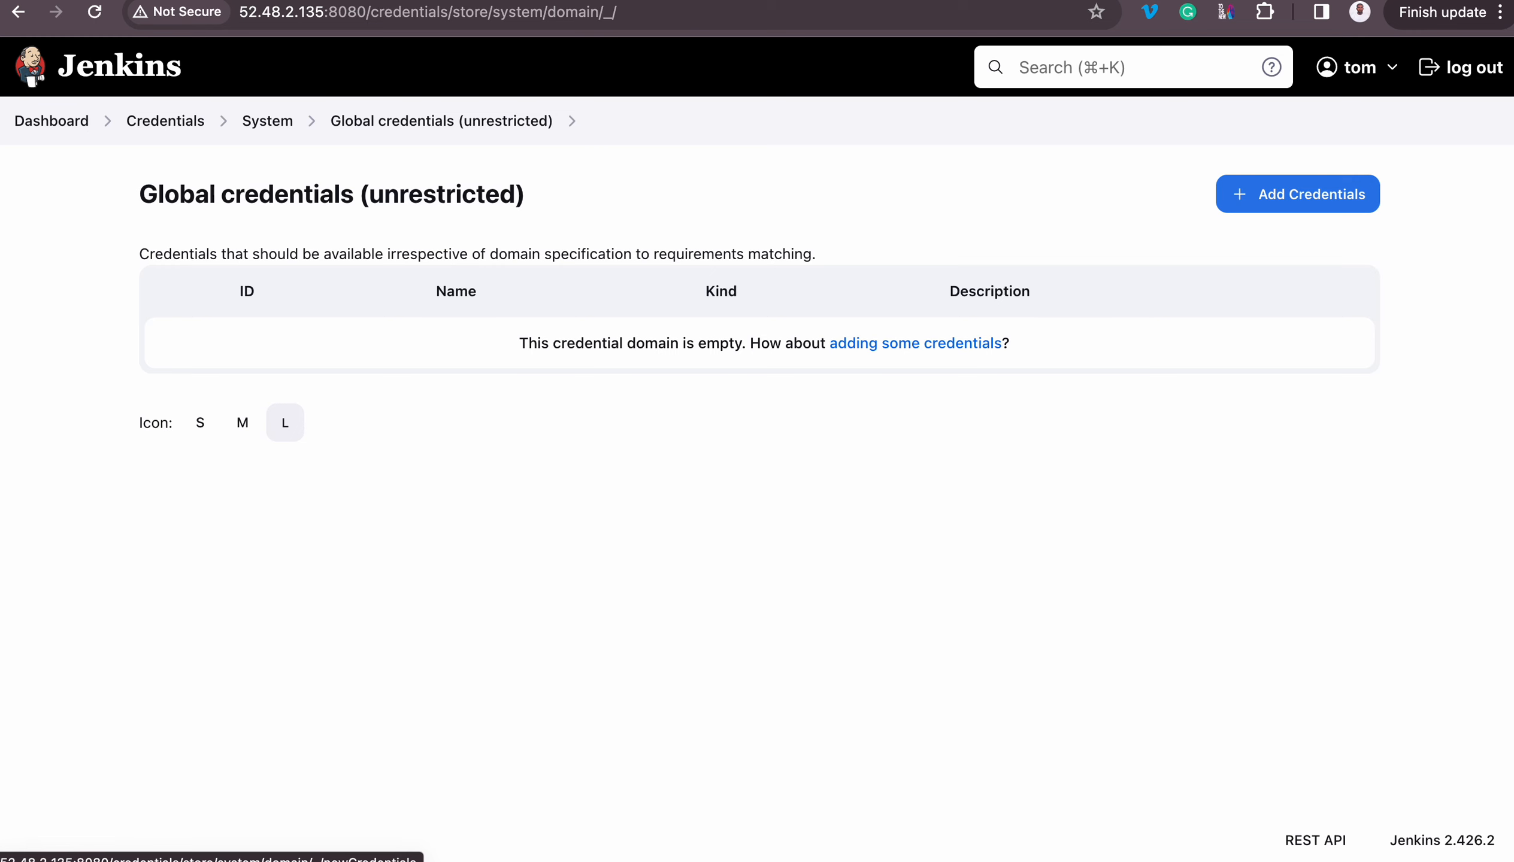
{"action": "left_click", "coordinate": [1298, 194]}
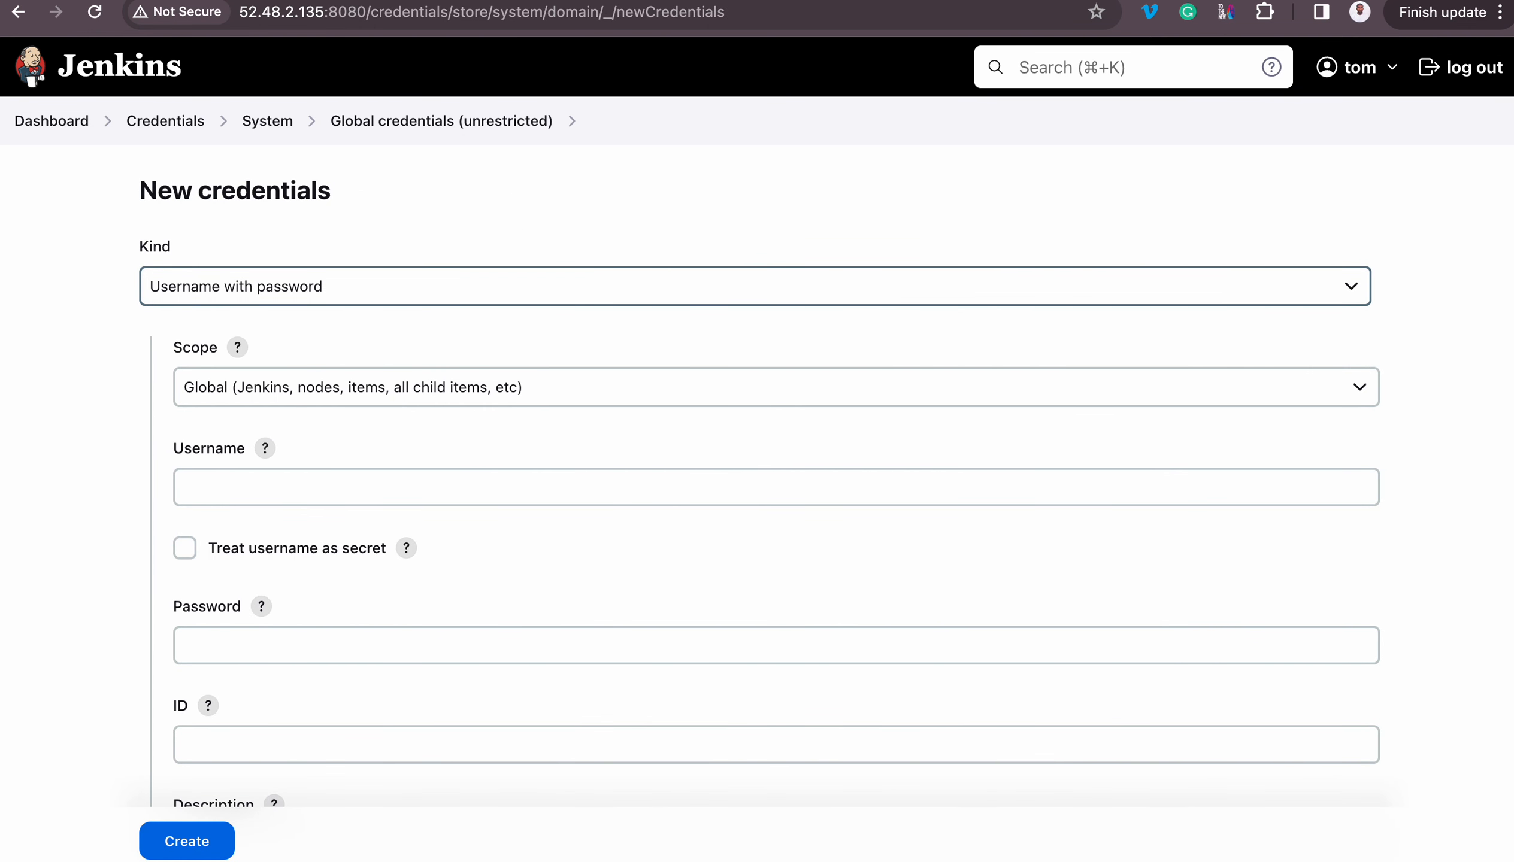
Step: Review the credential Kind options without changing them, then switch to the Lucidspark board
{"action": "left_click", "coordinate": [754, 287]}
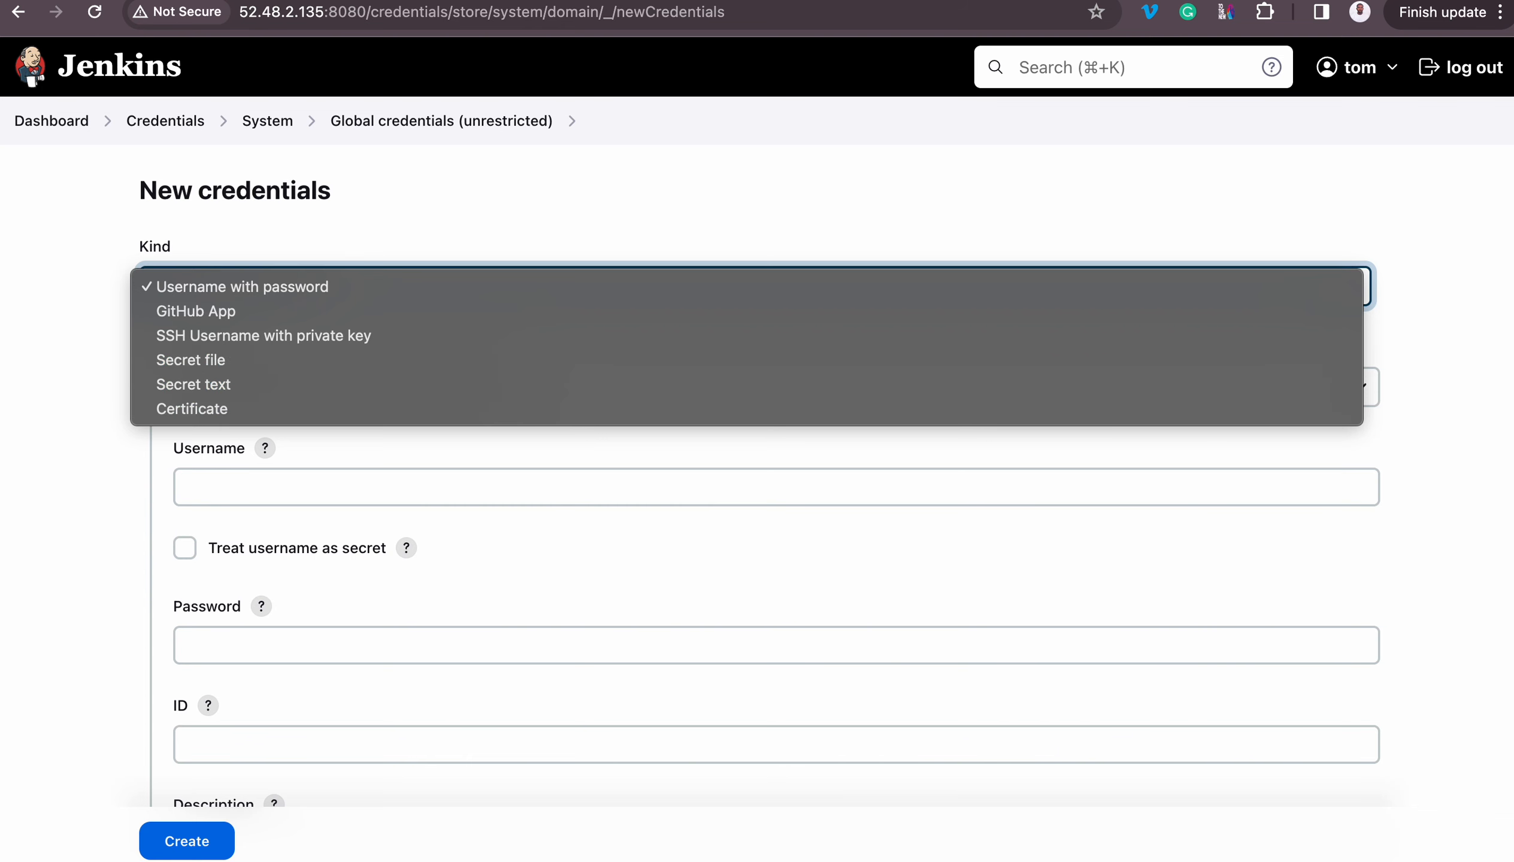
{"action": "key", "text": "Escape"}
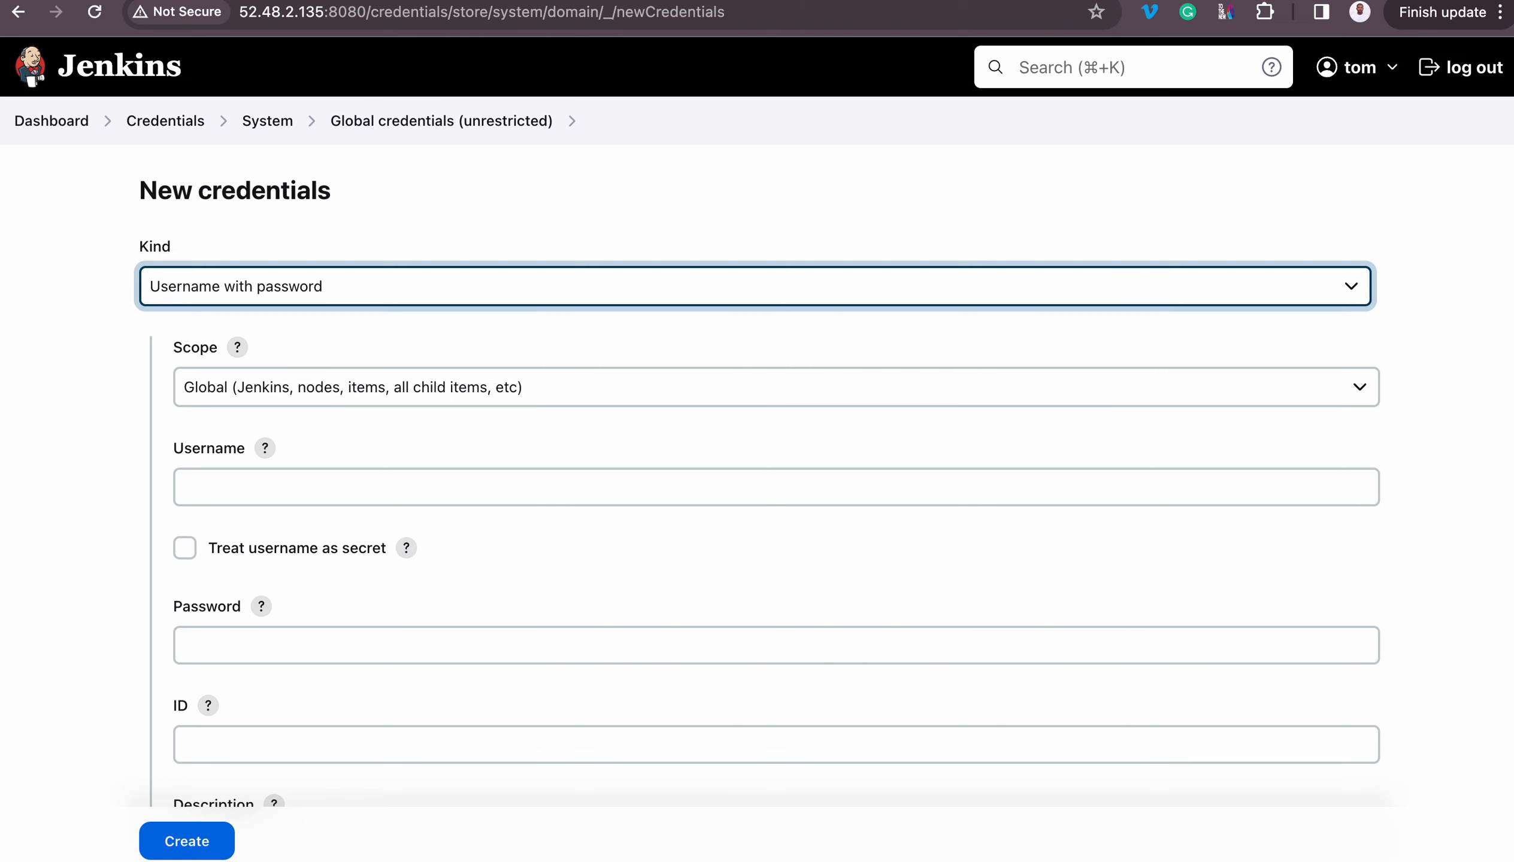
{"action": "key", "text": "ctrl+Tab"}
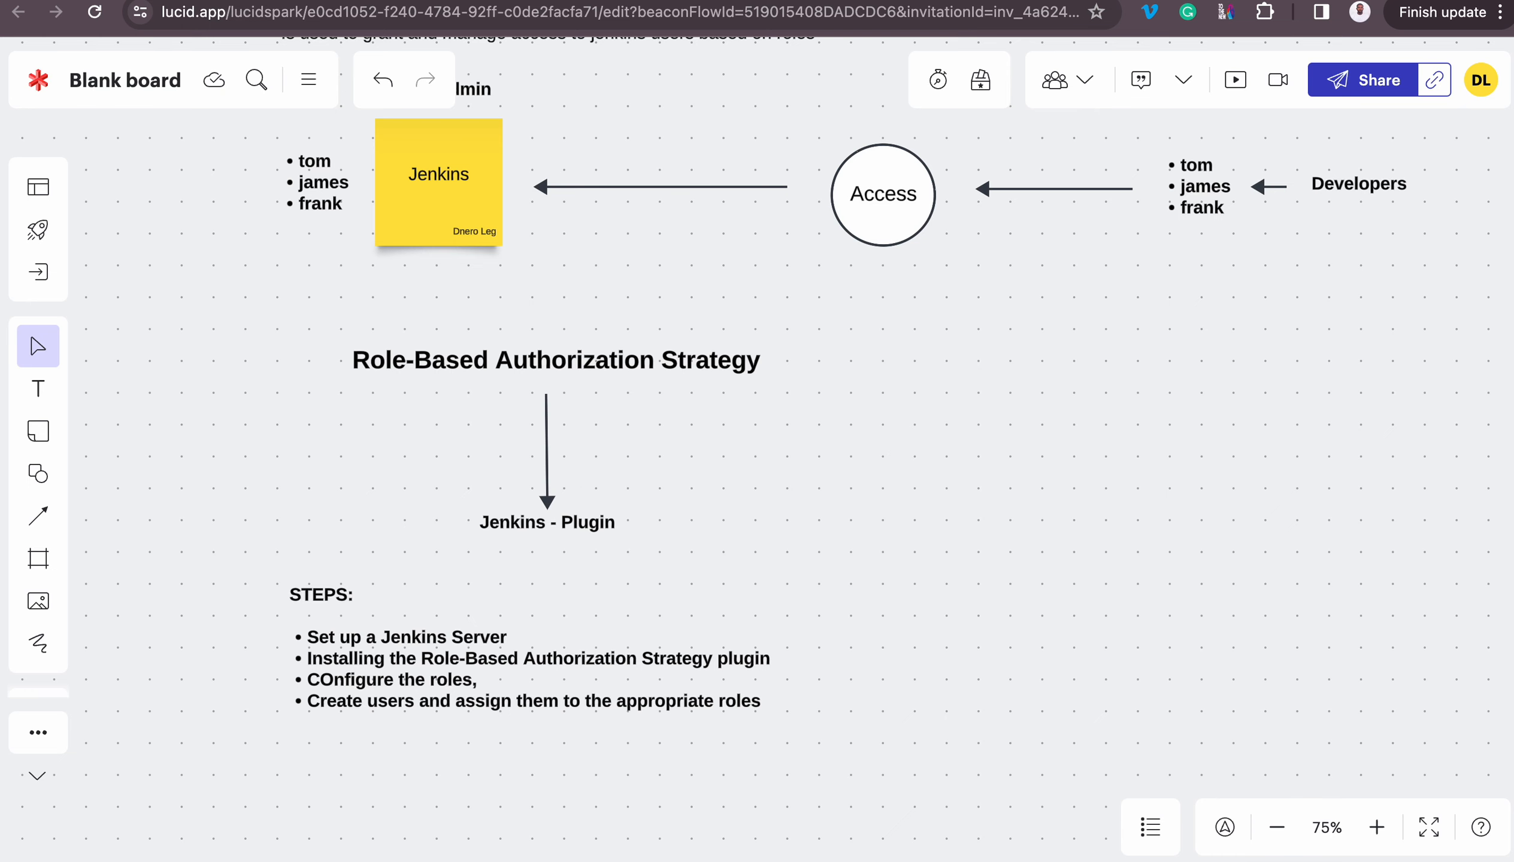
{"action": "scroll", "coordinate": [756, 450], "scroll_direction": "up", "scroll_amount": 10}
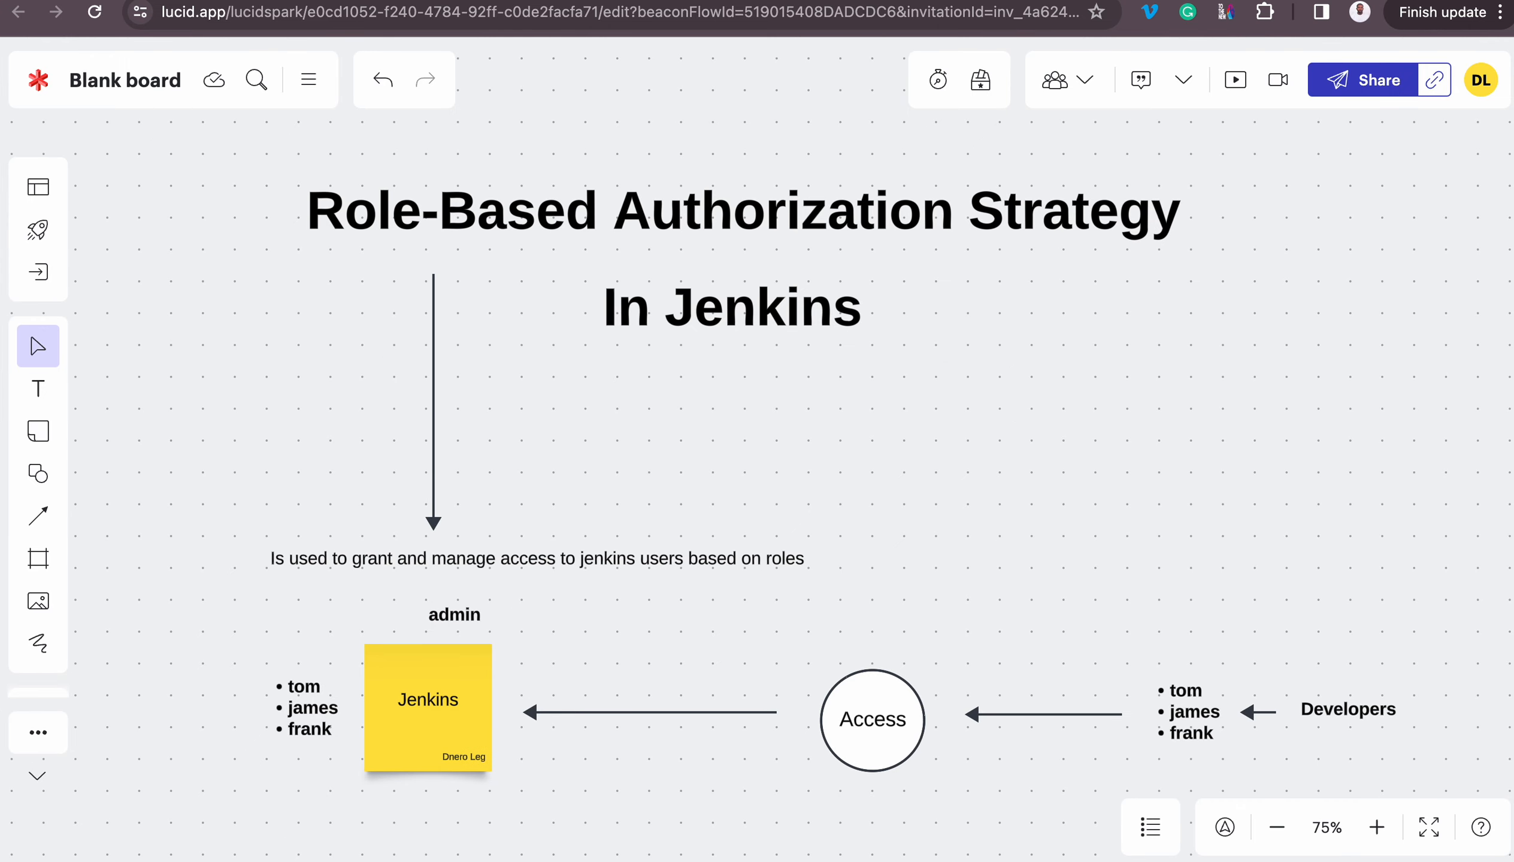